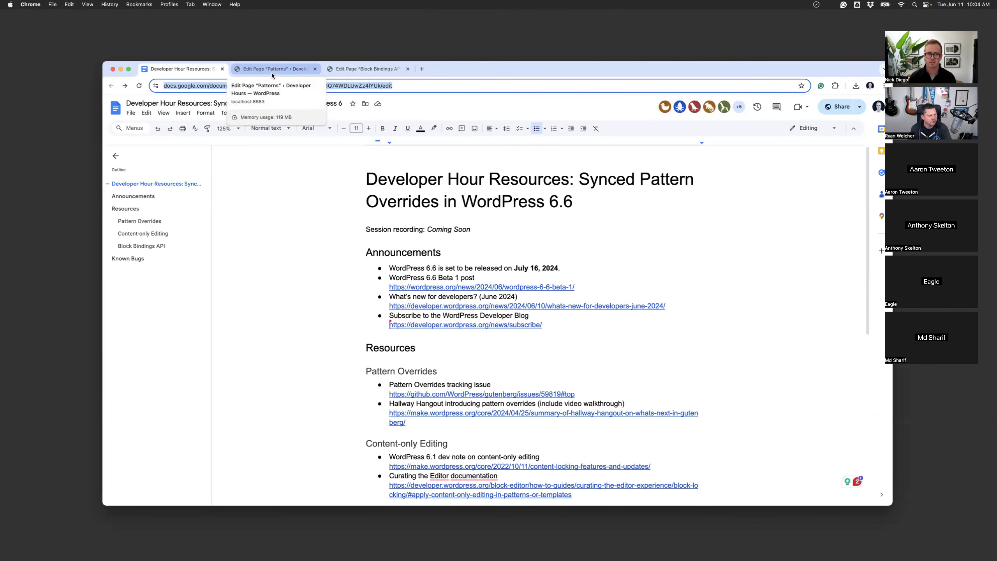
# Open the Patterns page in the editor, select the card's Group block, and show its nested blocks and style settings
pyautogui.click(273, 71)
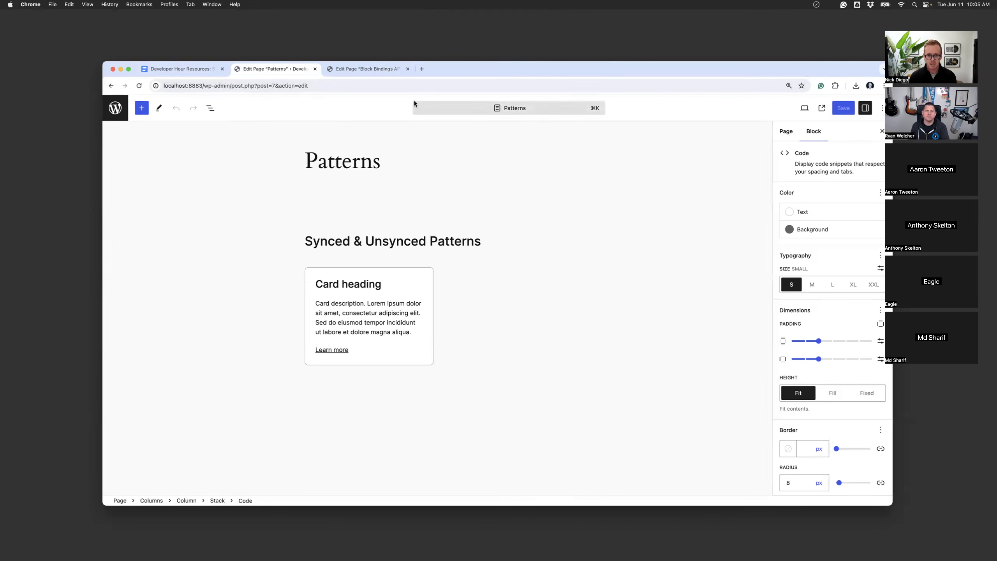
pyautogui.click(308, 272)
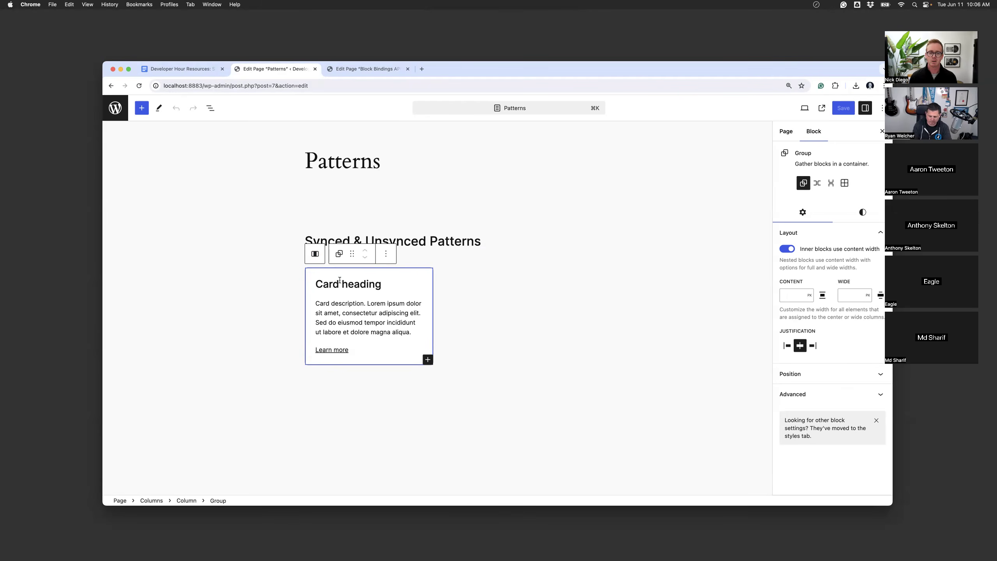
pyautogui.click(211, 108)
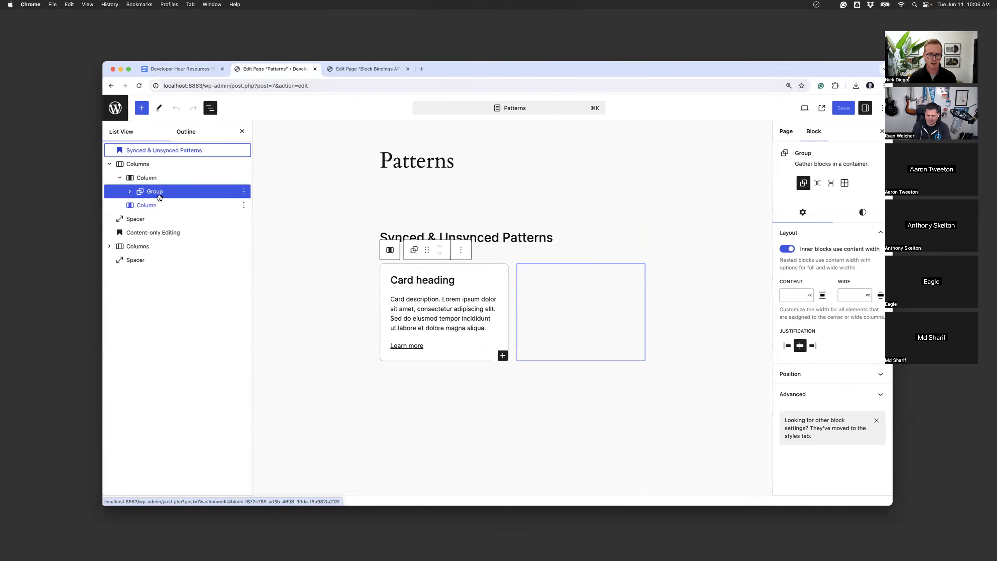
pyautogui.click(129, 192)
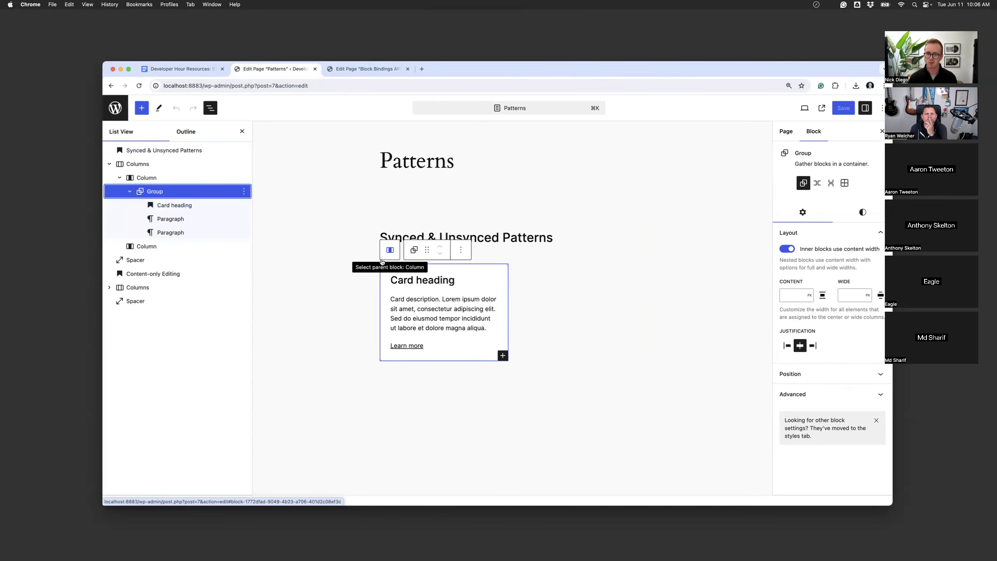
pyautogui.click(862, 212)
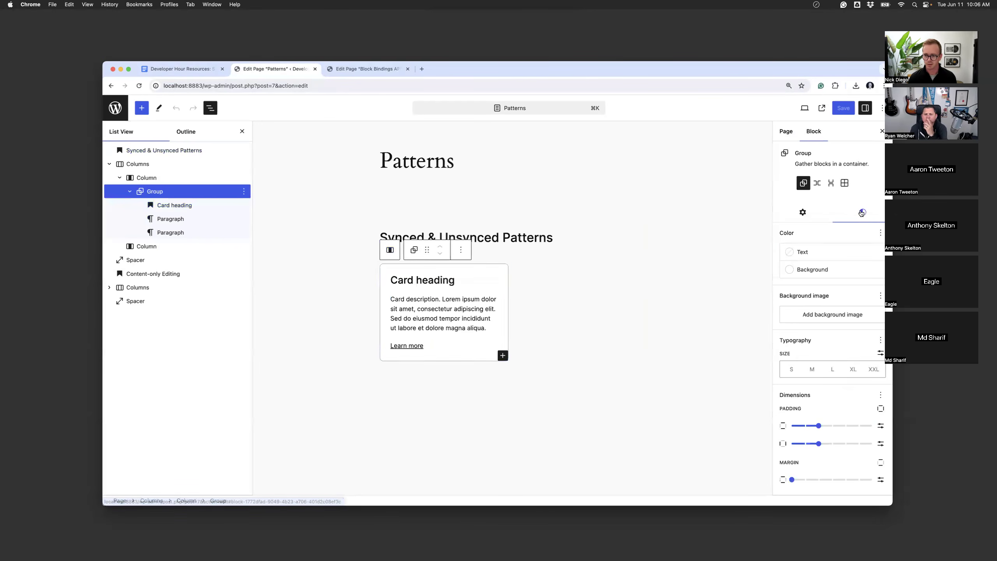
# Create a synced pattern named "Synced Card" from the card's Group block
pyautogui.click(462, 253)
pyautogui.click(475, 447)
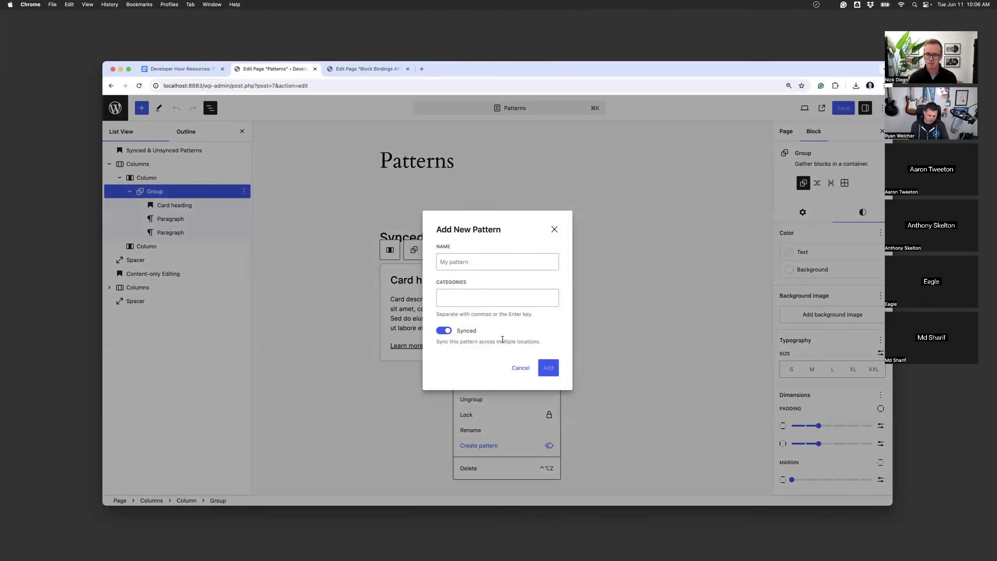
pyautogui.click(455, 262)
pyautogui.write('Synced Card')
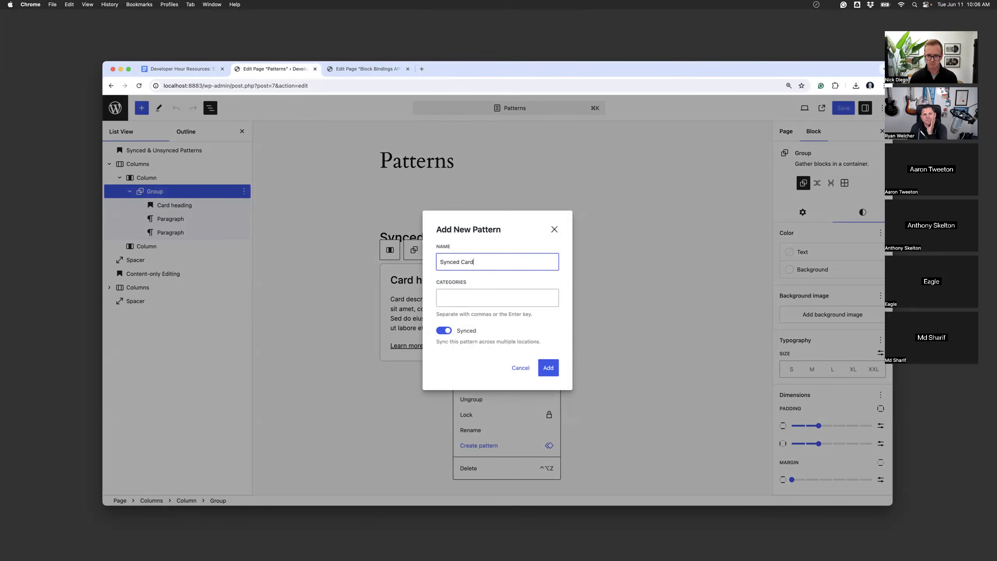
pyautogui.click(543, 368)
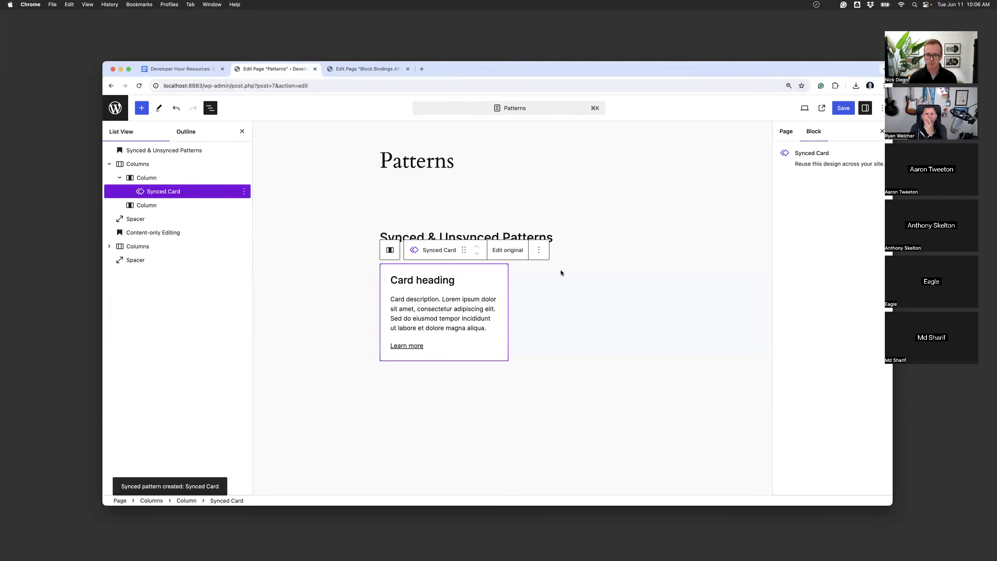
# Insert the Synced Card pattern into the empty second column beside the first card
pyautogui.click(570, 274)
pyautogui.click(581, 274)
pyautogui.click(538, 336)
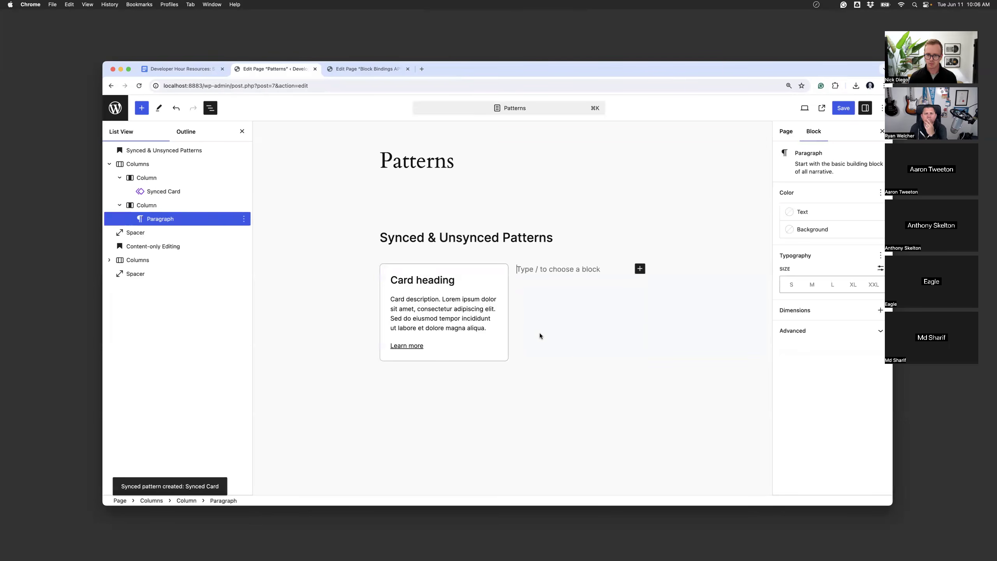
pyautogui.write('/syn')
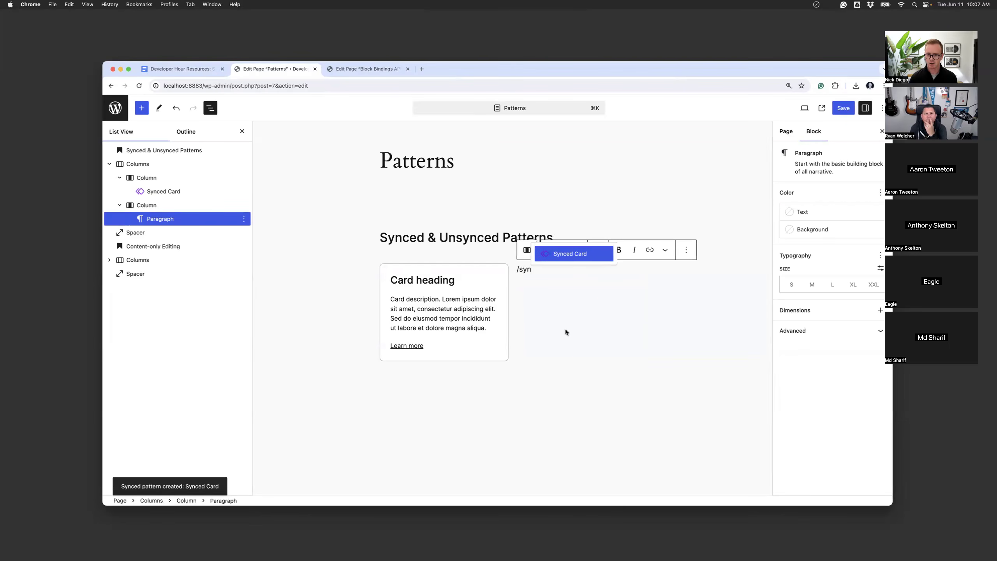
pyautogui.click(564, 257)
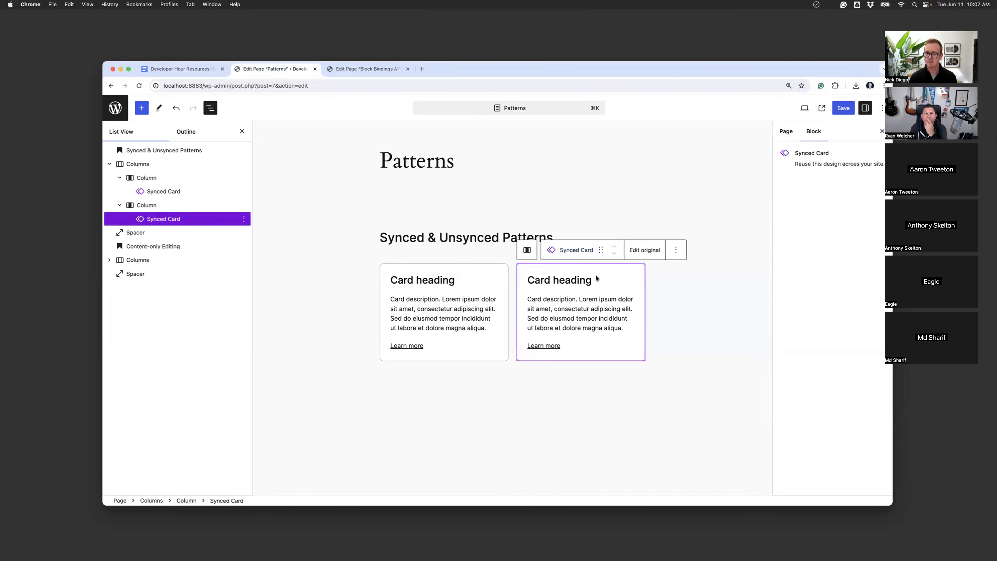
# Edit the original Synced Card pattern so its heading reads "Card heading (Testing)" and return to the Patterns page
pyautogui.click(425, 282)
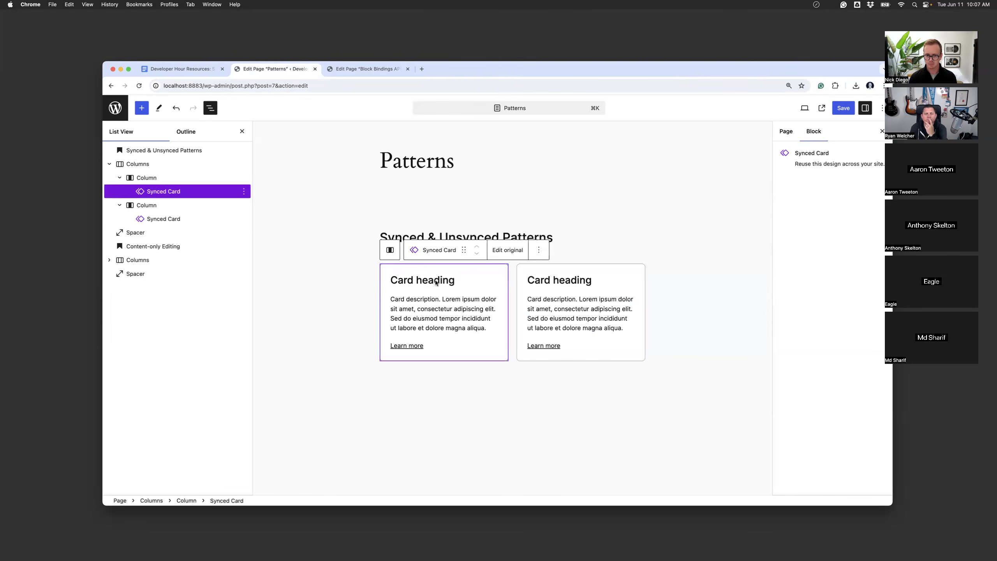
pyautogui.click(507, 251)
pyautogui.click(445, 147)
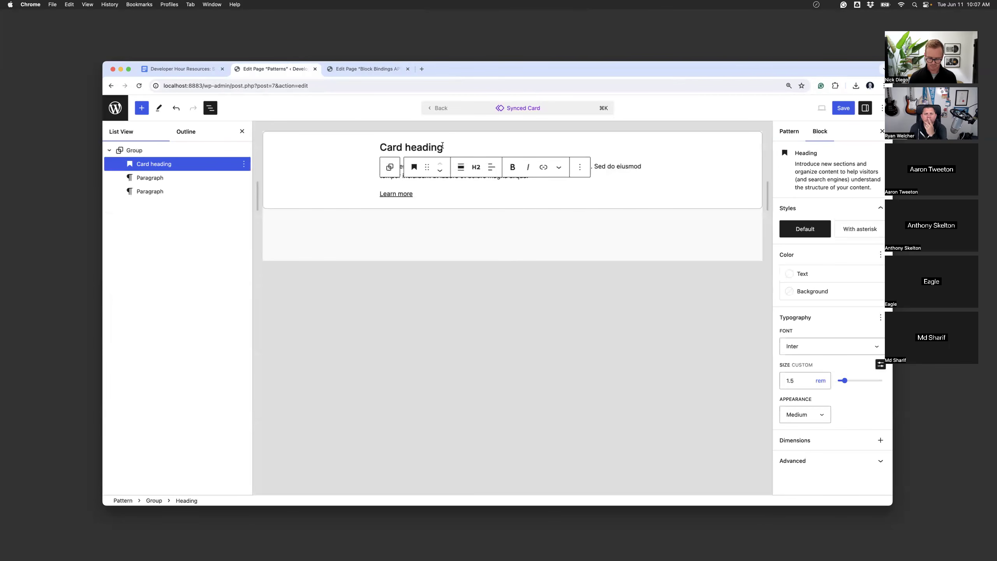
pyautogui.write('(Testing')
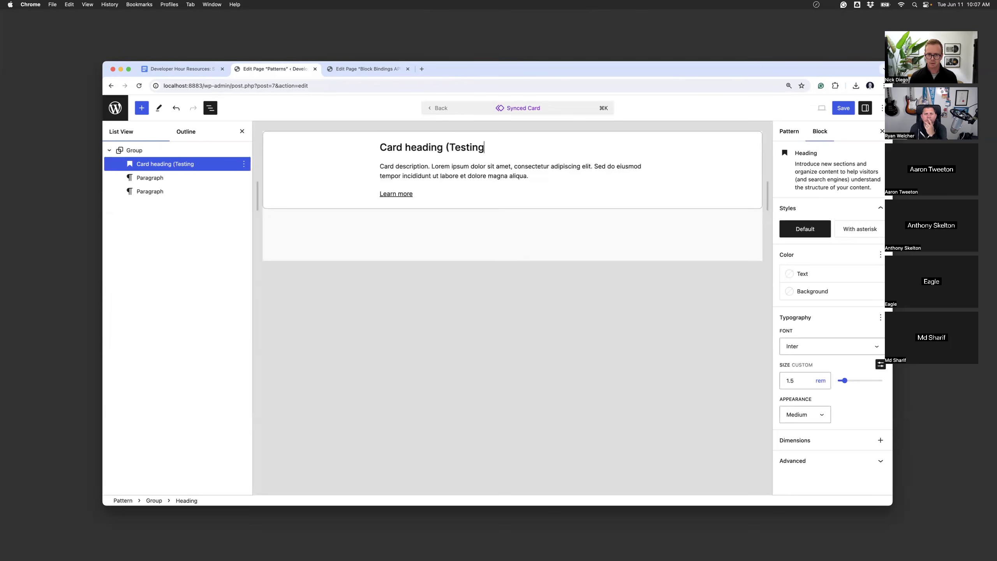
pyautogui.write(')')
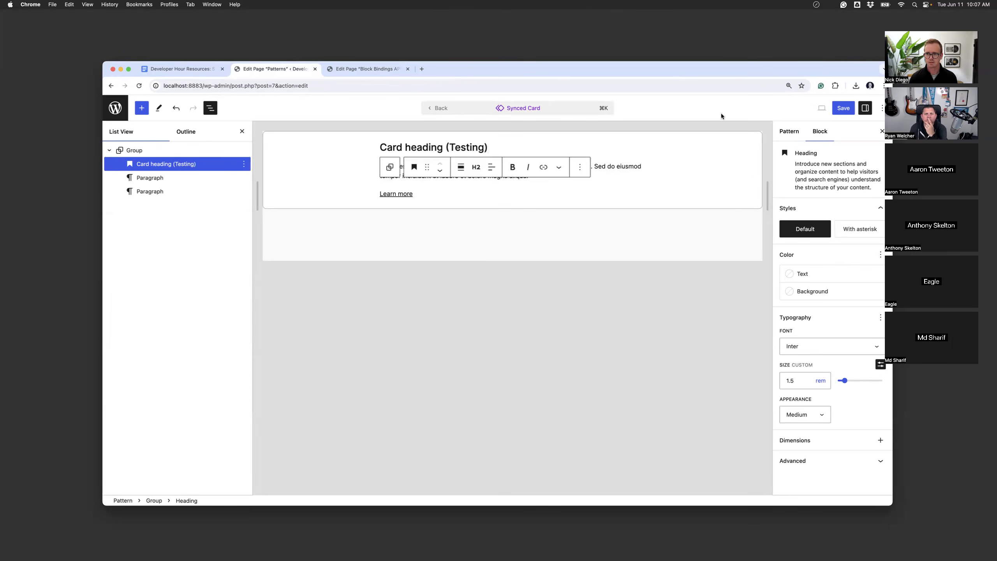
pyautogui.click(432, 109)
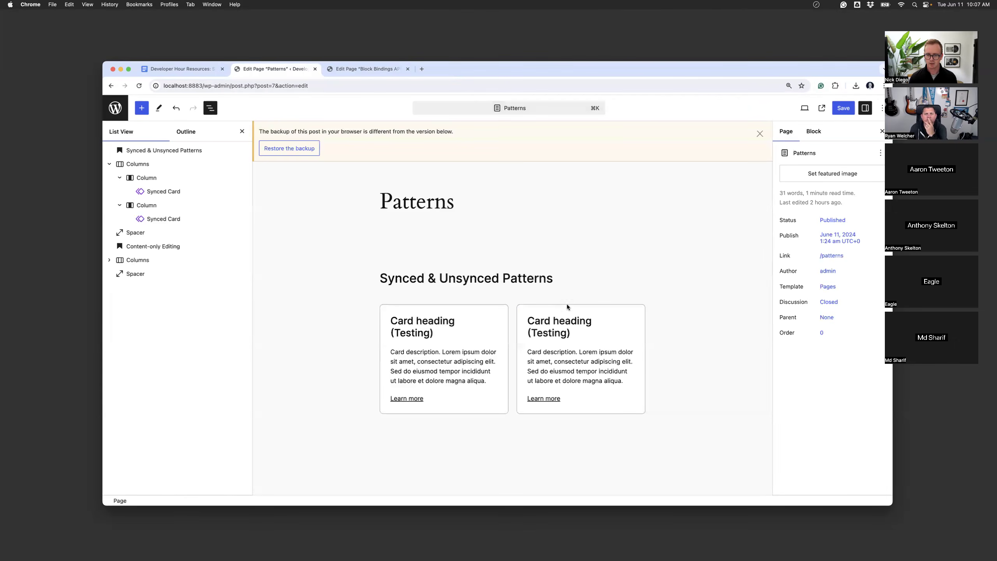
# Select the two Synced Card instances in turn to compare their content and block options
pyautogui.click(560, 336)
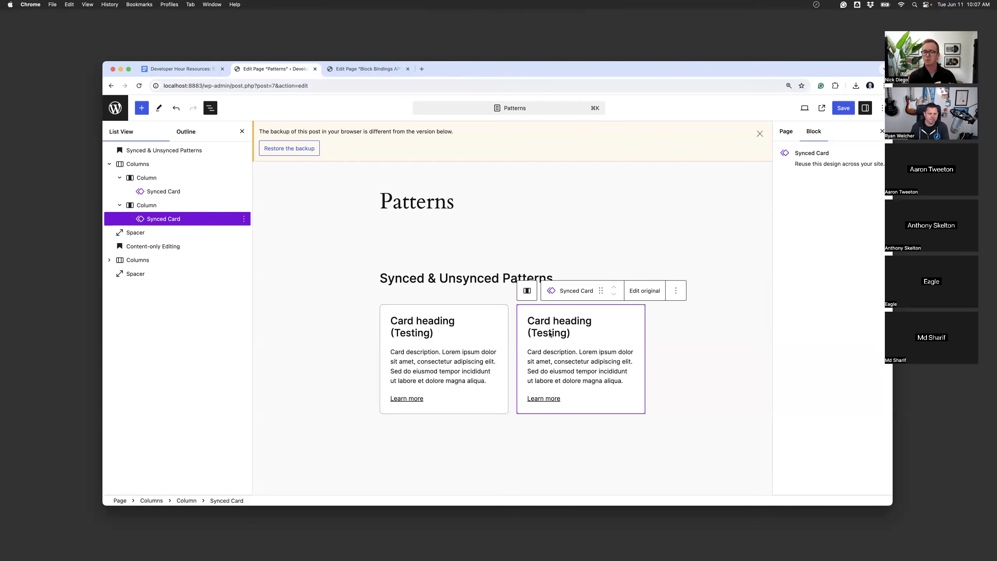
pyautogui.click(464, 341)
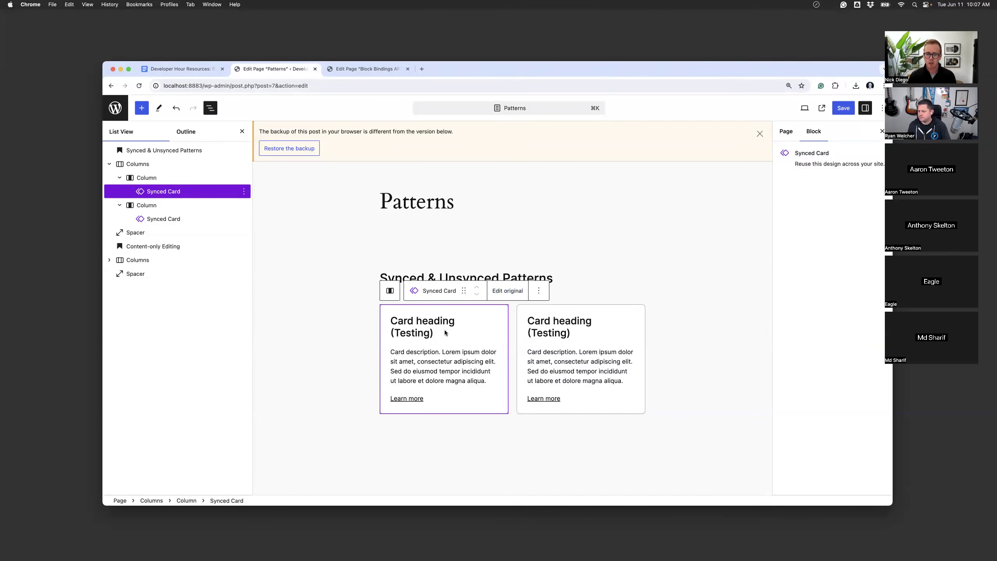
pyautogui.click(558, 309)
pyautogui.click(487, 309)
pyautogui.click(569, 303)
pyautogui.click(567, 310)
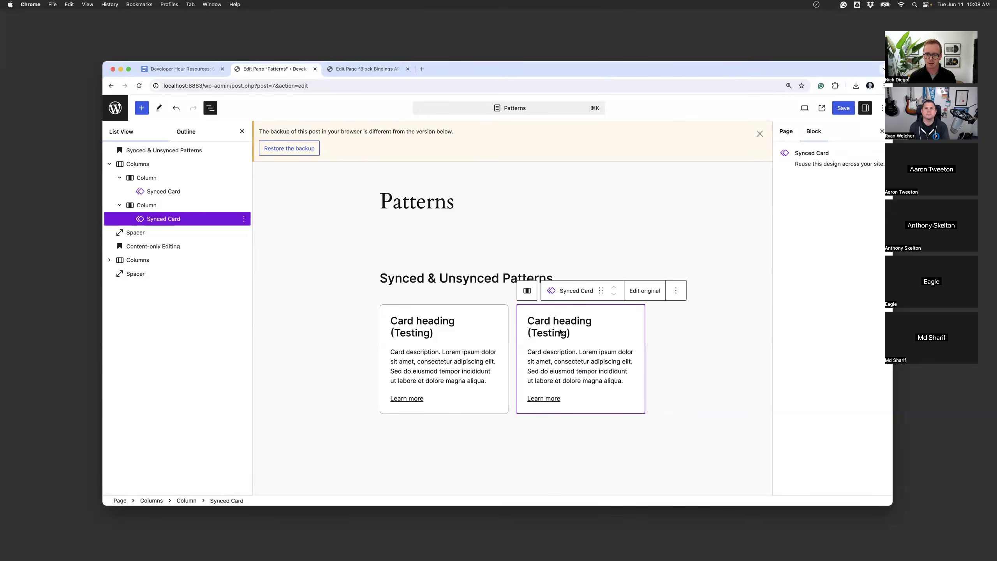
# Give the Group in the original Synced Card pattern the light beige-grey theme background and return to the Patterns page
pyautogui.click(420, 323)
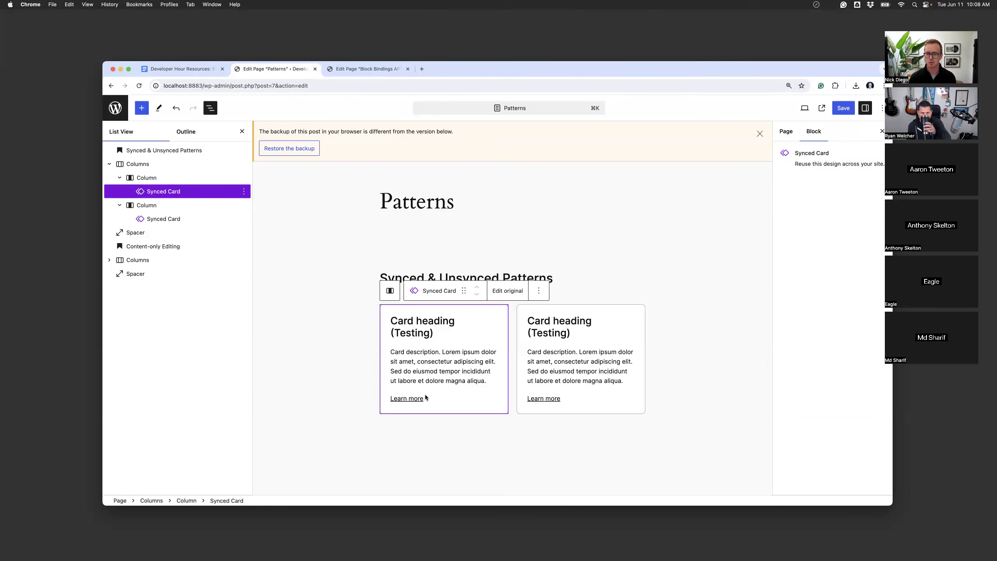
pyautogui.click(501, 292)
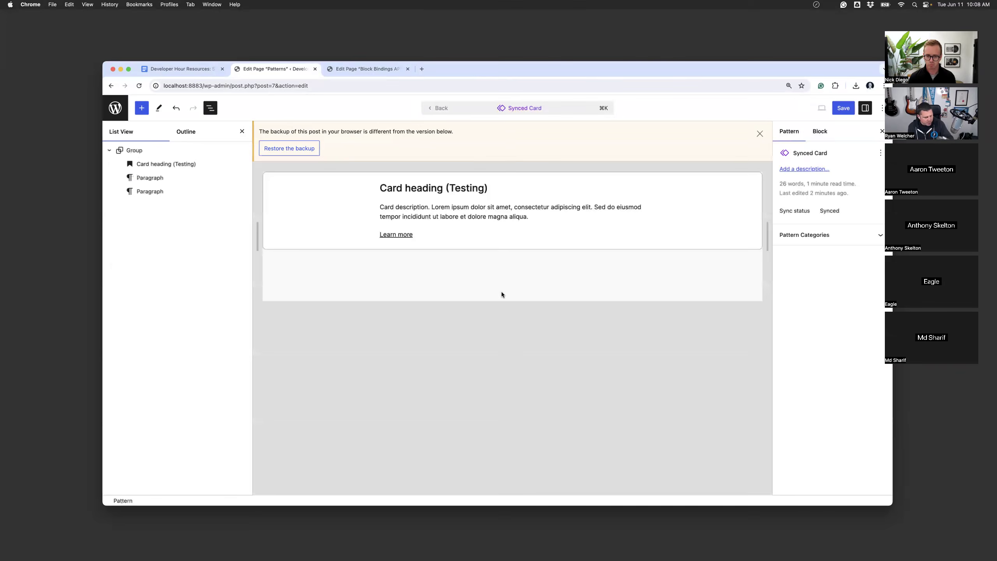
pyautogui.click(314, 199)
pyautogui.click(862, 212)
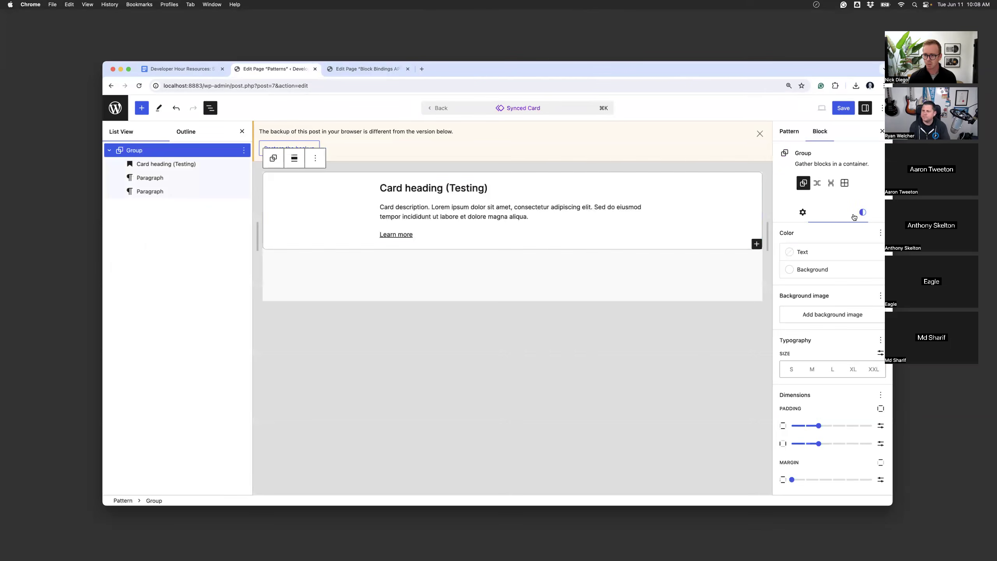
pyautogui.click(796, 270)
pyautogui.click(751, 366)
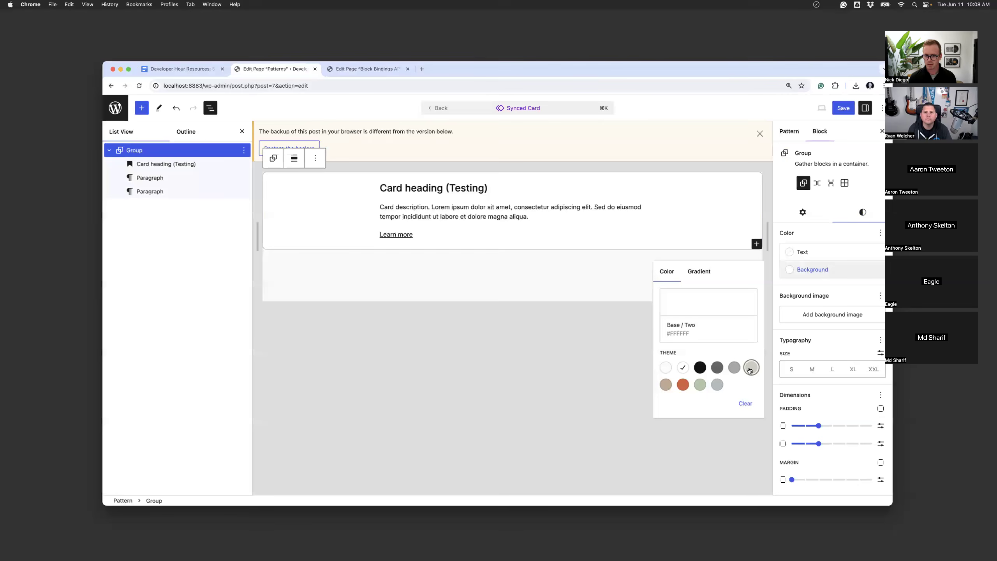
pyautogui.click(438, 108)
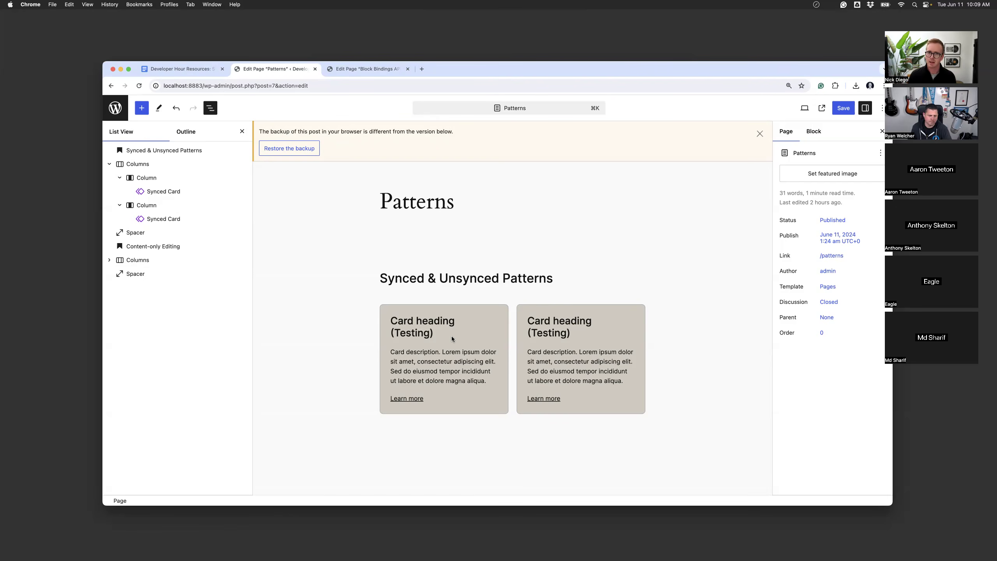
# Expand the block structure of the Content-only Editing section and select the card's Stack block
pyautogui.scroll(-10, 451, 338)
pyautogui.scroll(-3, 450, 339)
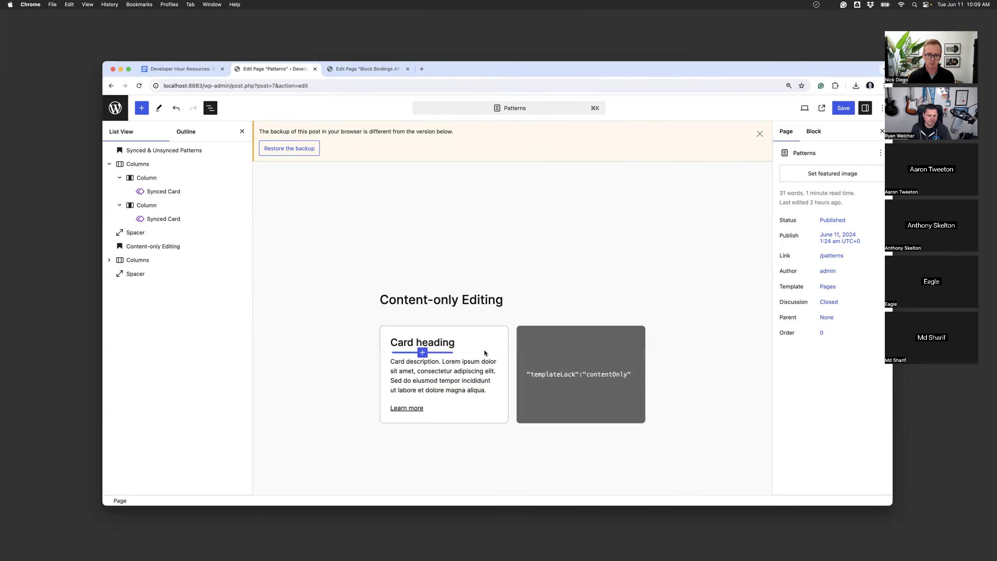
pyautogui.click(444, 317)
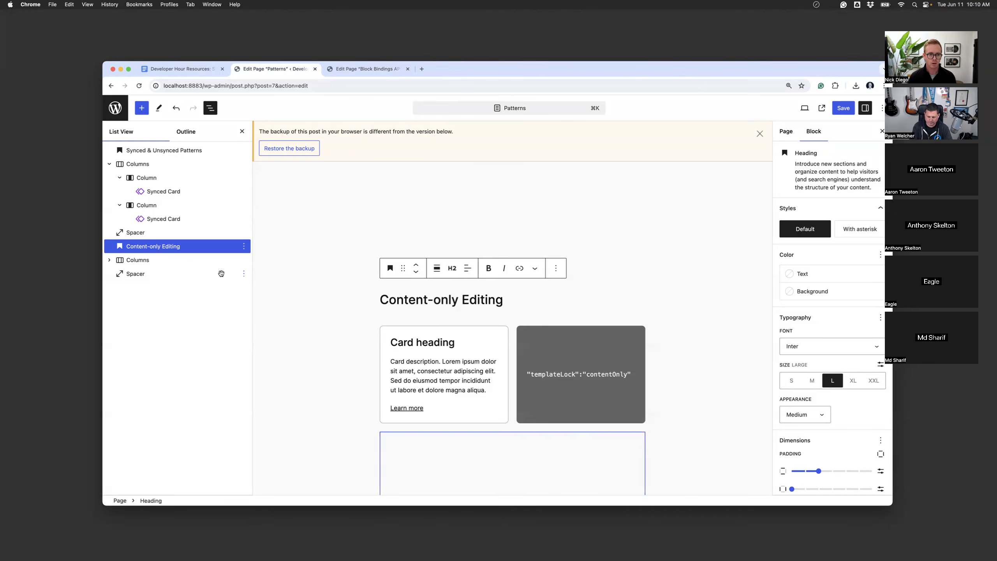
pyautogui.click(109, 260)
pyautogui.click(130, 287)
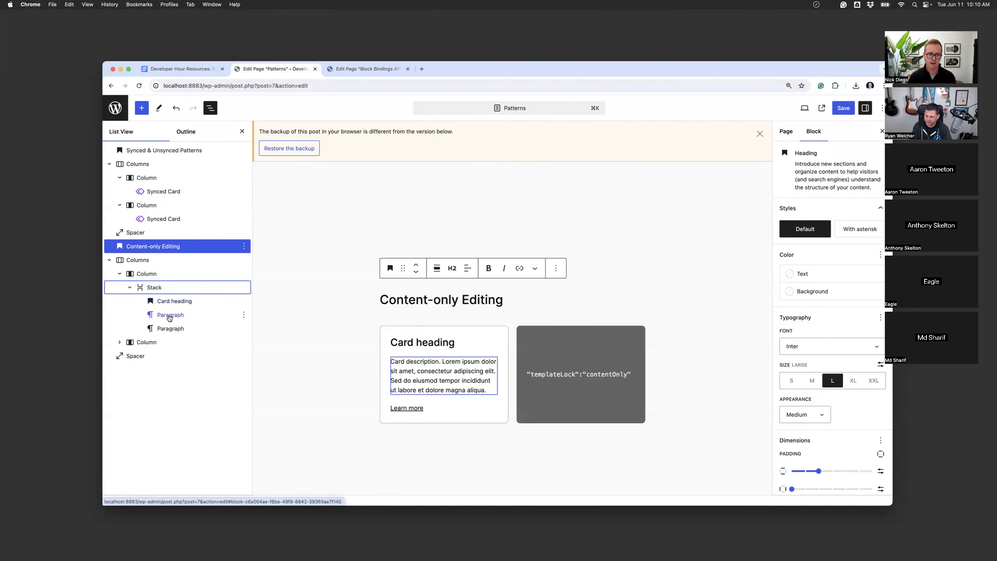
pyautogui.click(160, 288)
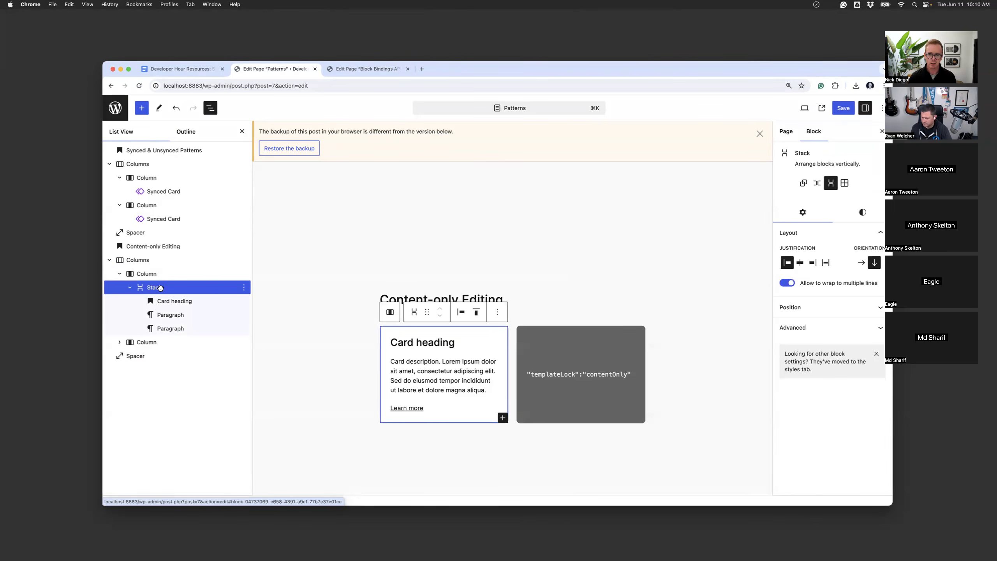
# Examine the style settings of the card's Stack block and of its nested Card heading block
pyautogui.click(863, 214)
pyautogui.scroll(-5, 826, 353)
pyautogui.scroll(5, 826, 353)
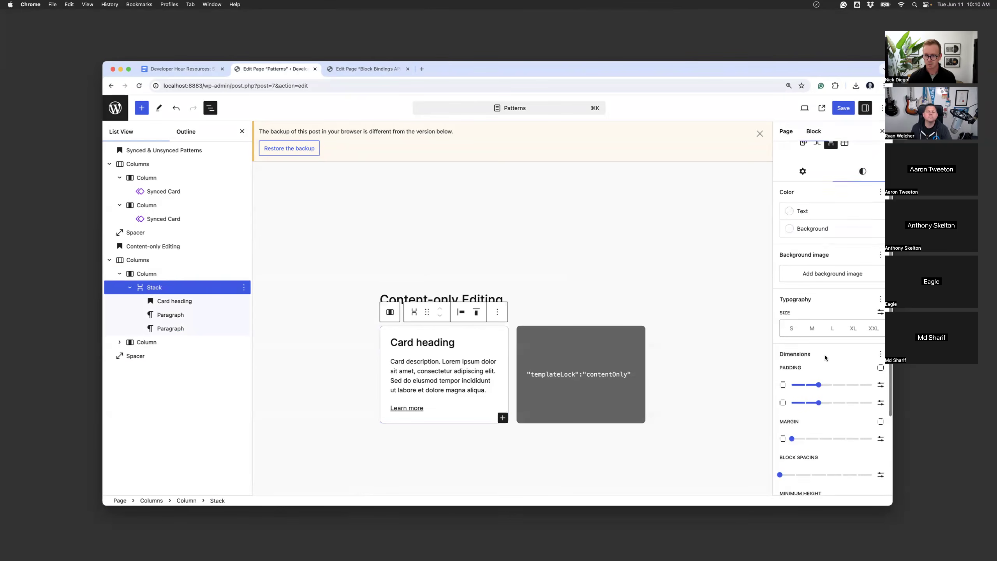
pyautogui.click(182, 301)
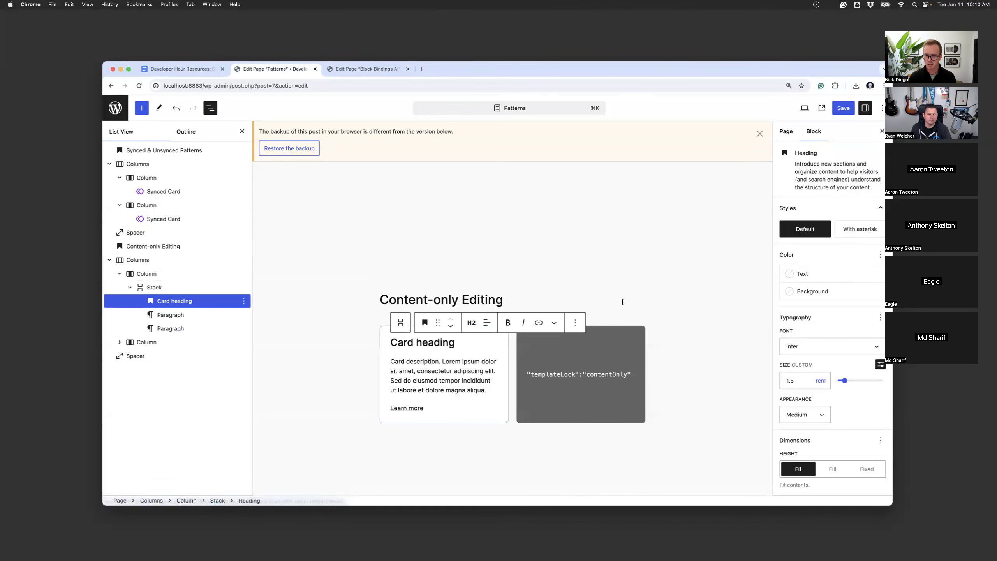
pyautogui.scroll(-1, 815, 293)
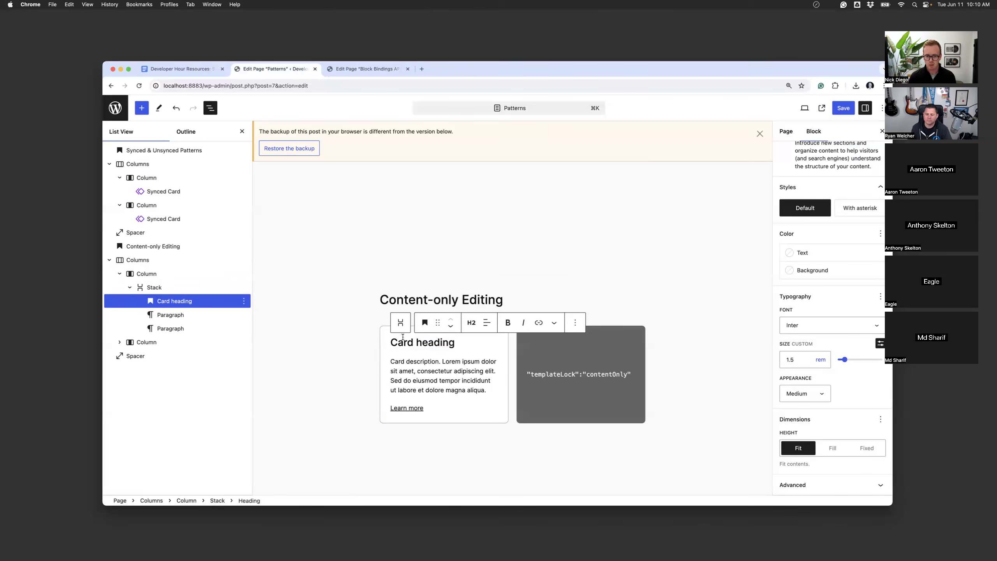
pyautogui.moveTo(437, 403)
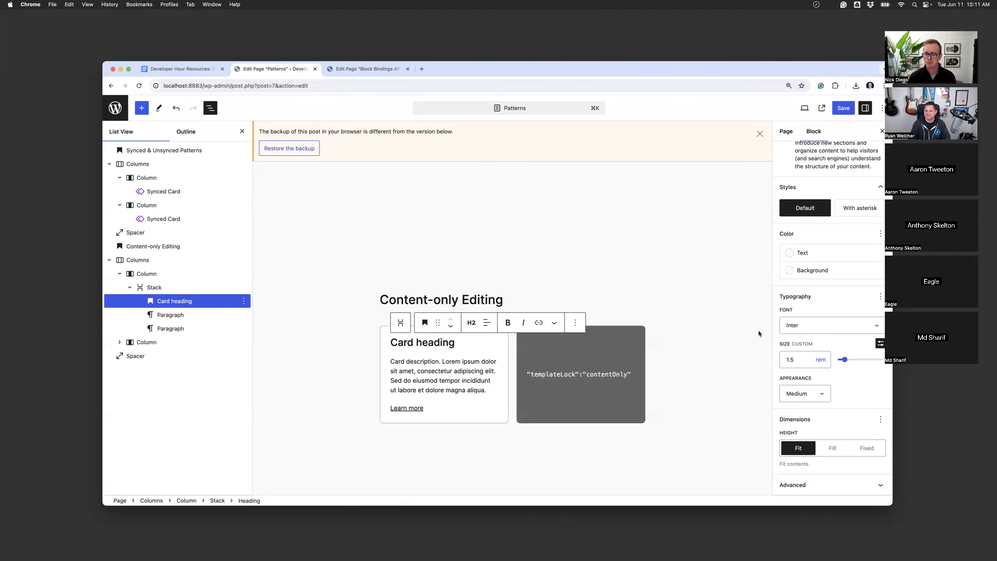
# Highlight the "templateLock":"contentOnly" snippet in the code block beside the Content-only Editing card
pyautogui.click(536, 374)
pyautogui.moveTo(526, 374); pyautogui.dragTo(635, 375)
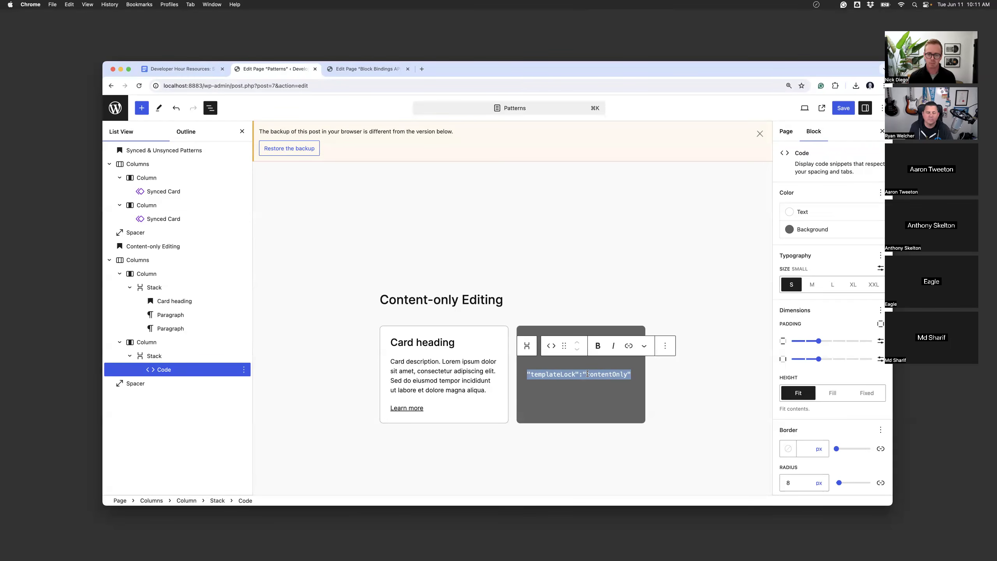
# Switch to VS Code, expand the twentytwentyfour theme's patterns folder and open banner-hero.php
pyautogui.hotkey('ctrl', 'Right')
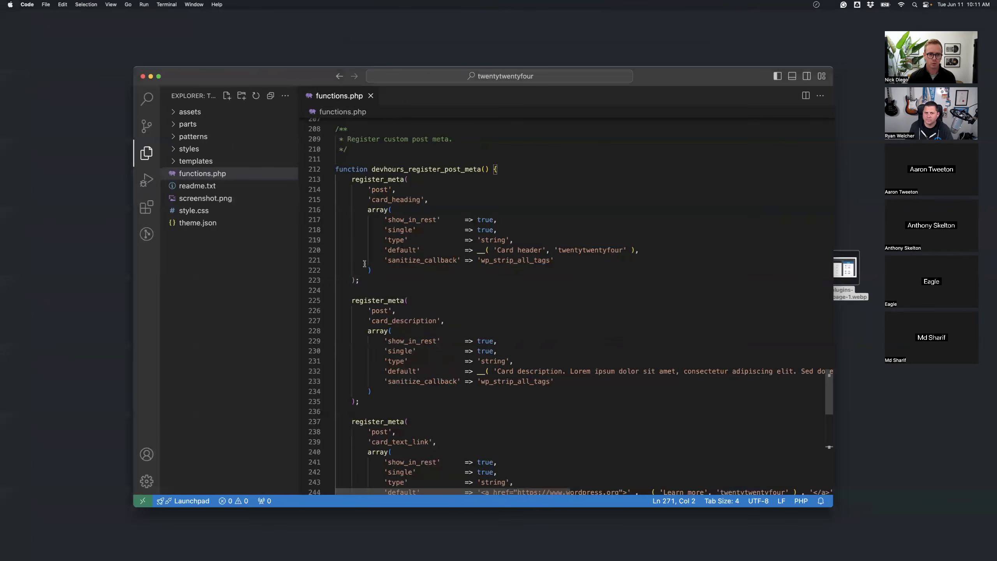
pyautogui.click(193, 136)
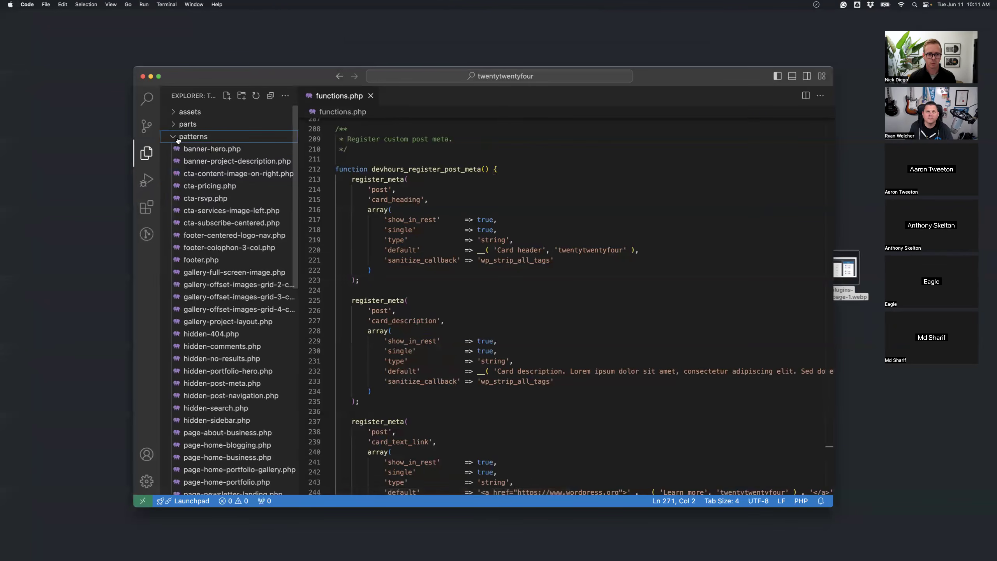
pyautogui.click(222, 149)
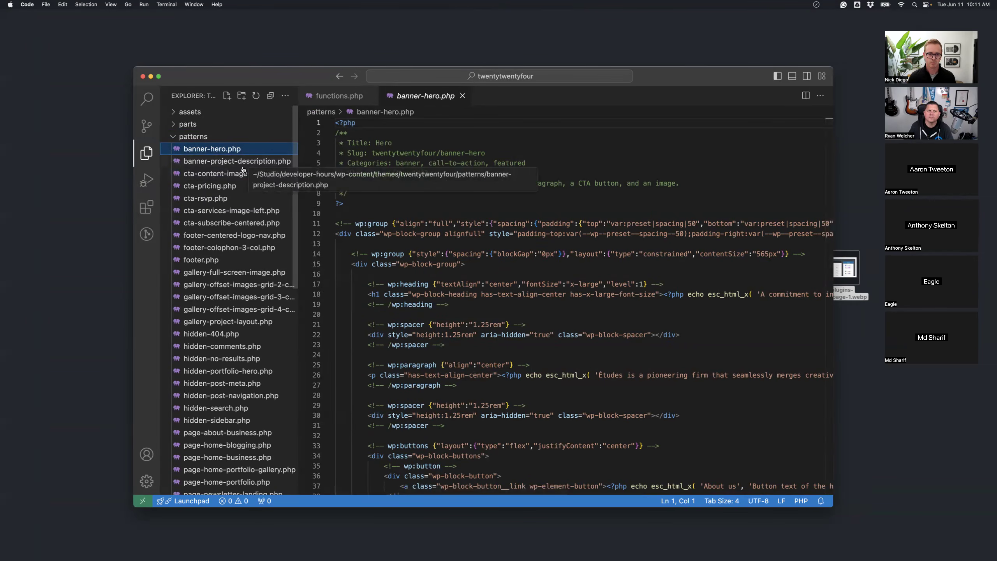
# Look through the theme's pattern files and open cta-pricing.php
pyautogui.scroll(-1, 244, 184)
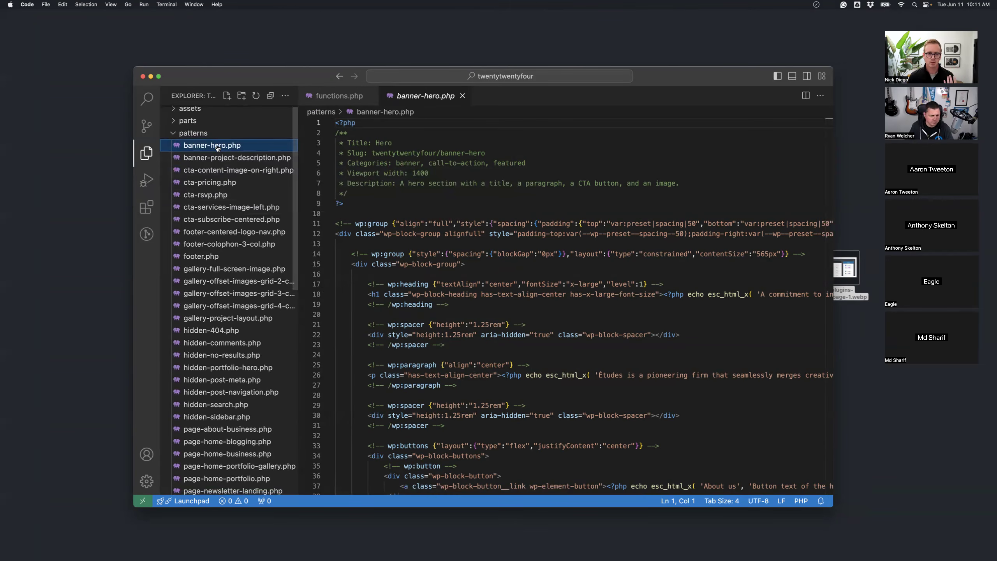
pyautogui.scroll(-10, 236, 201)
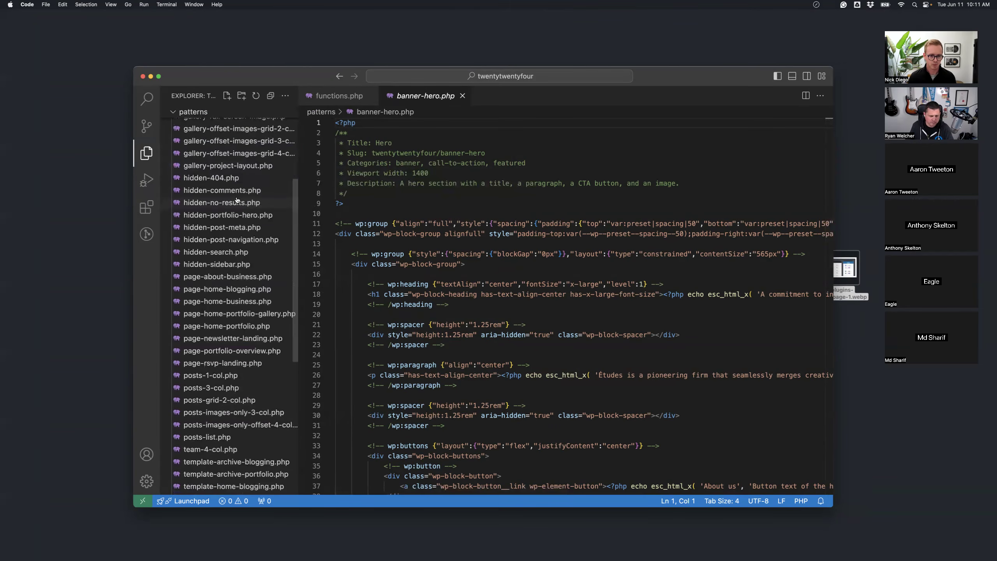
pyautogui.scroll(10, 238, 201)
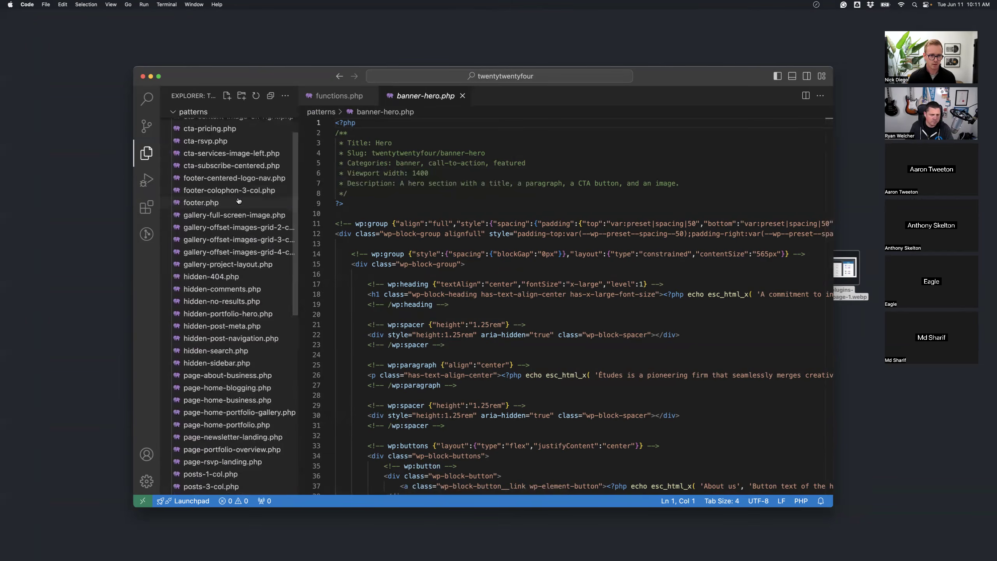
pyautogui.scroll(2, 238, 199)
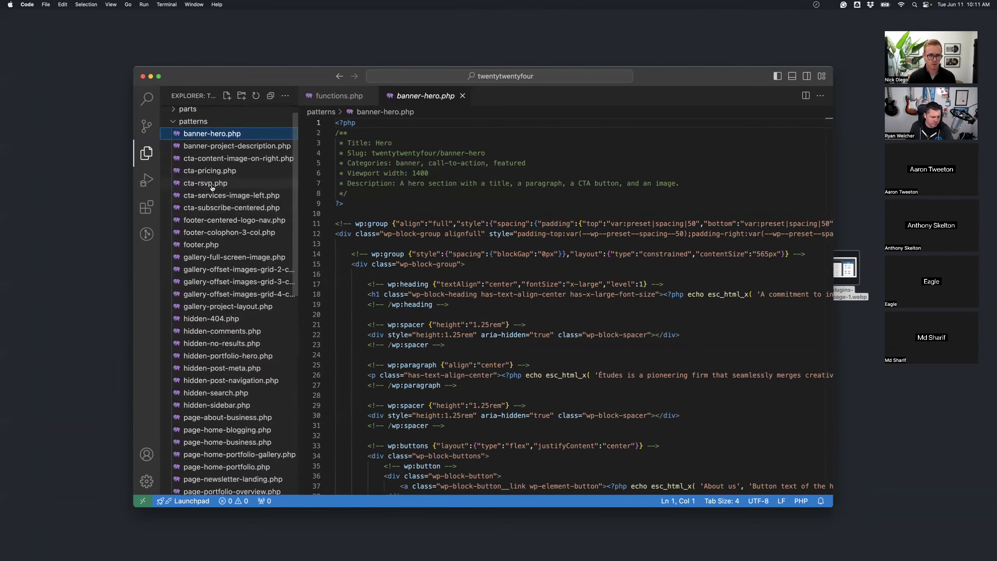
pyautogui.click(212, 181)
pyautogui.click(212, 173)
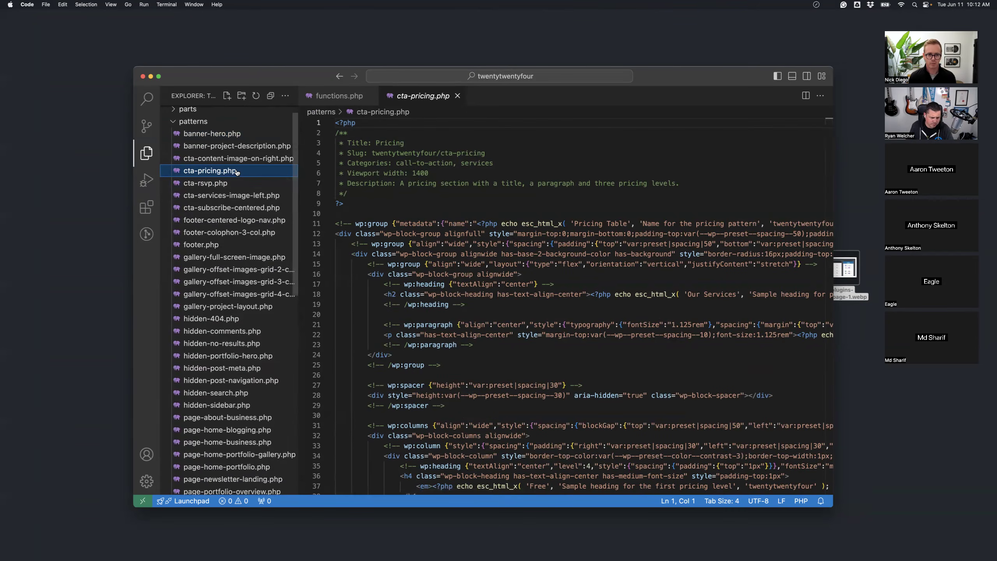
# Switch back to Chrome, try inserting the Pricing pattern from the Call to Action category, and undo the insertion
pyautogui.hotkey('ctrl', 'Left')
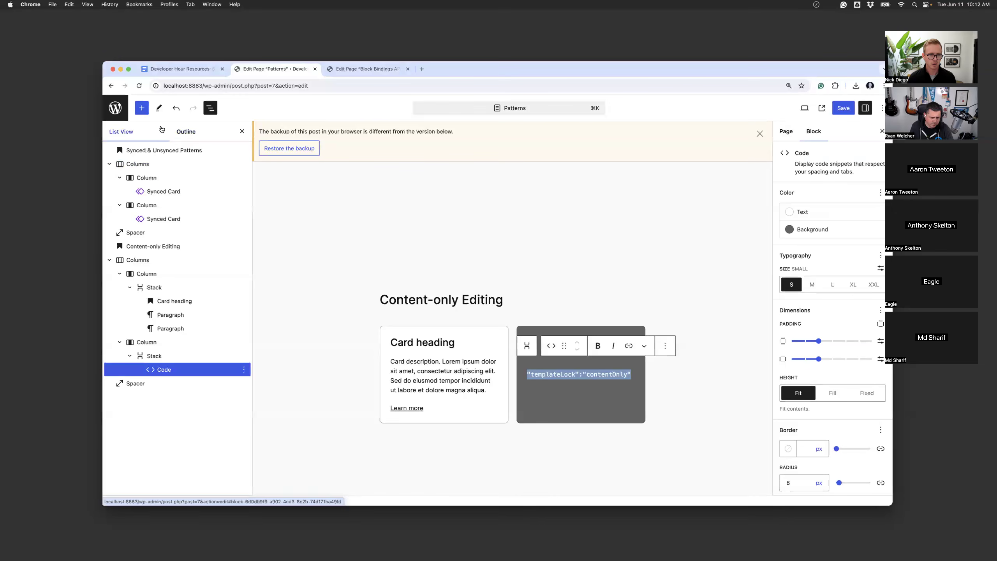
pyautogui.click(142, 107)
pyautogui.click(164, 131)
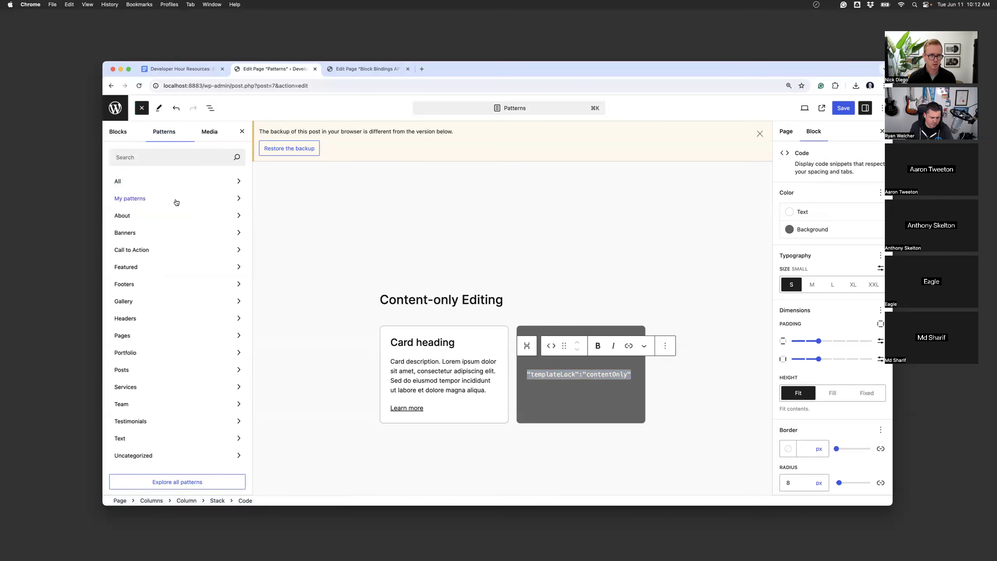
pyautogui.click(156, 250)
pyautogui.scroll(-5, 342, 258)
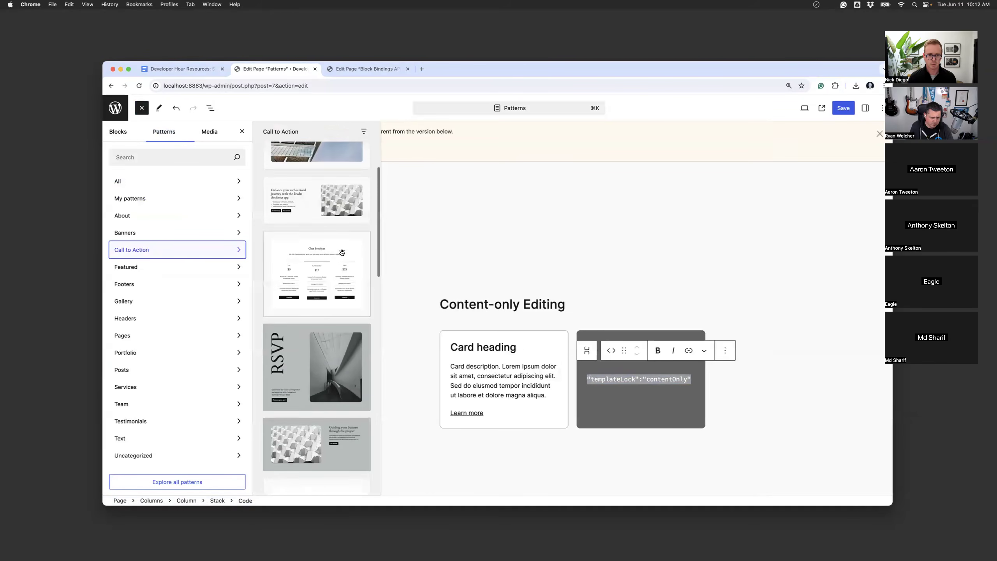
pyautogui.click(316, 267)
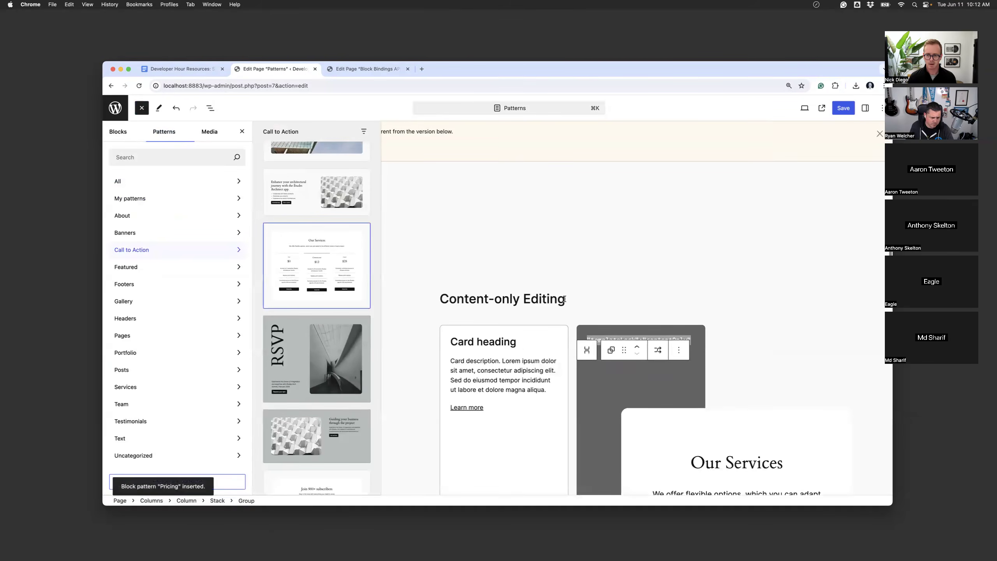
pyautogui.press('super+z')
# Add an empty paragraph below the last spacer and insert the Pricing pattern from the Call to Action category there
pyautogui.scroll(-4, 562, 308)
pyautogui.click(564, 326)
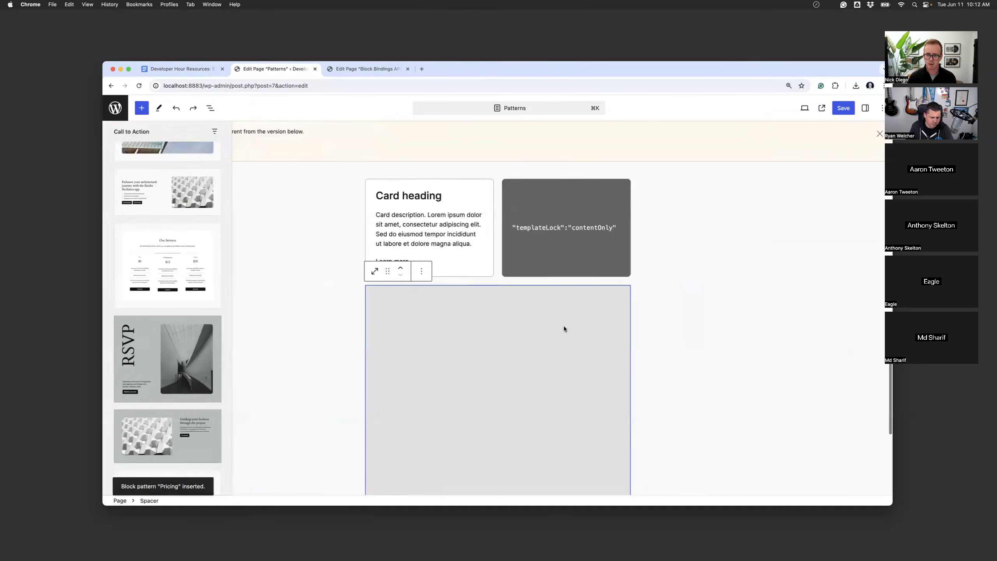
pyautogui.scroll(-5, 565, 327)
pyautogui.click(479, 379)
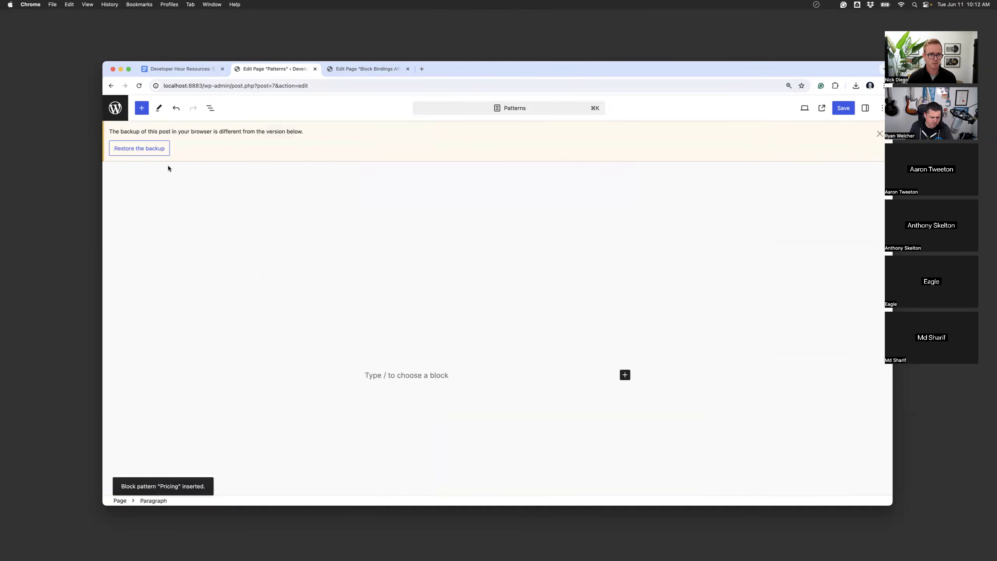
pyautogui.click(142, 107)
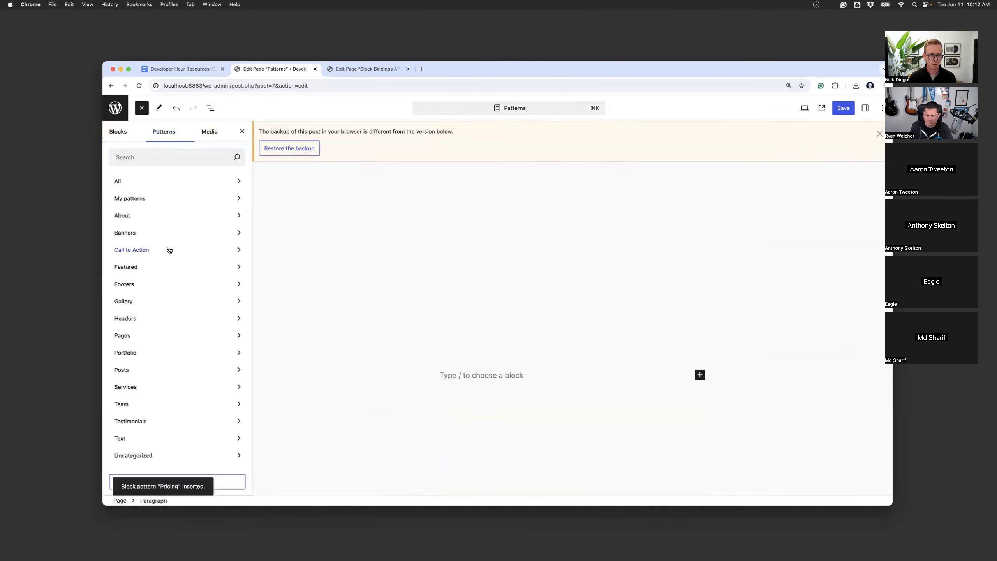
pyautogui.click(169, 250)
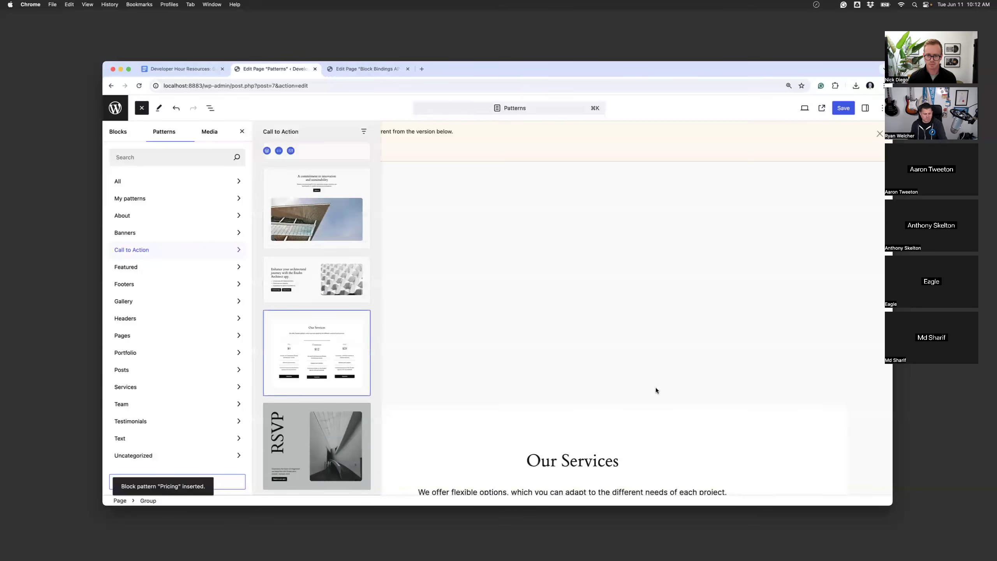
pyautogui.click(521, 341)
pyautogui.scroll(-2, 526, 345)
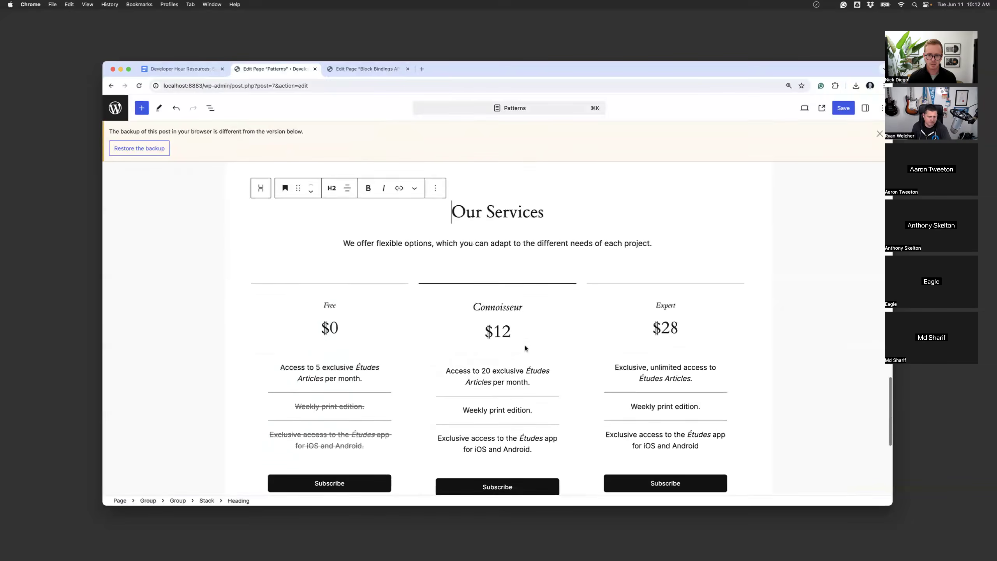
pyautogui.scroll(1, 436, 283)
pyautogui.hotkey('ctrl', 'Right')
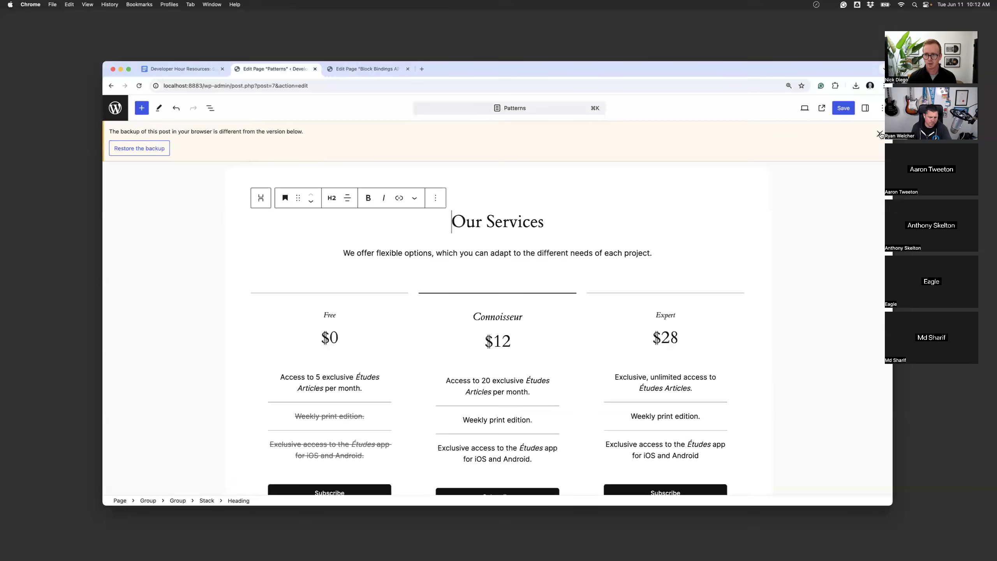
# Dismiss the backup notice and examine the Pricing Table's nested blocks, including its first pricing column, in the block structure
pyautogui.click(879, 134)
pyautogui.click(211, 108)
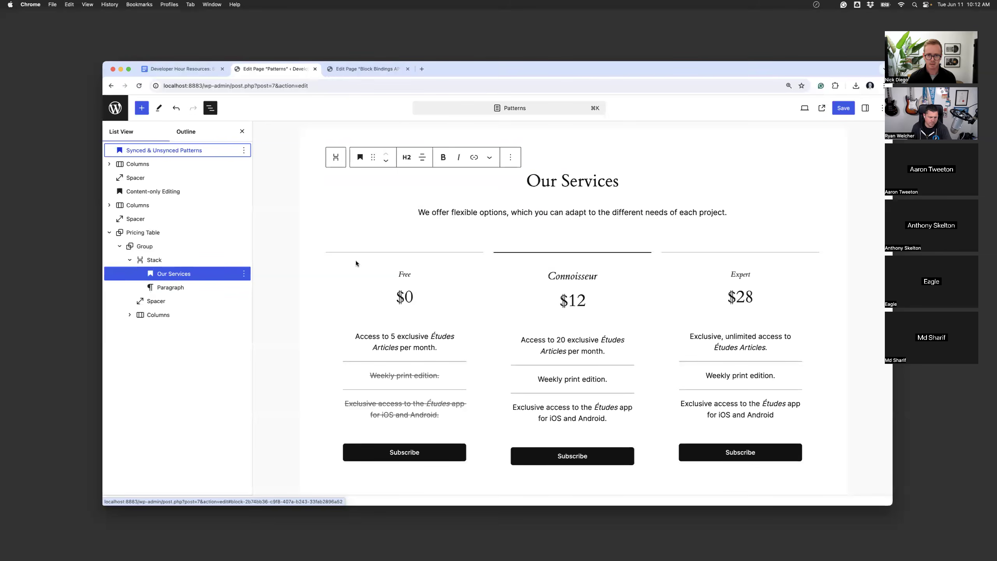
pyautogui.click(130, 315)
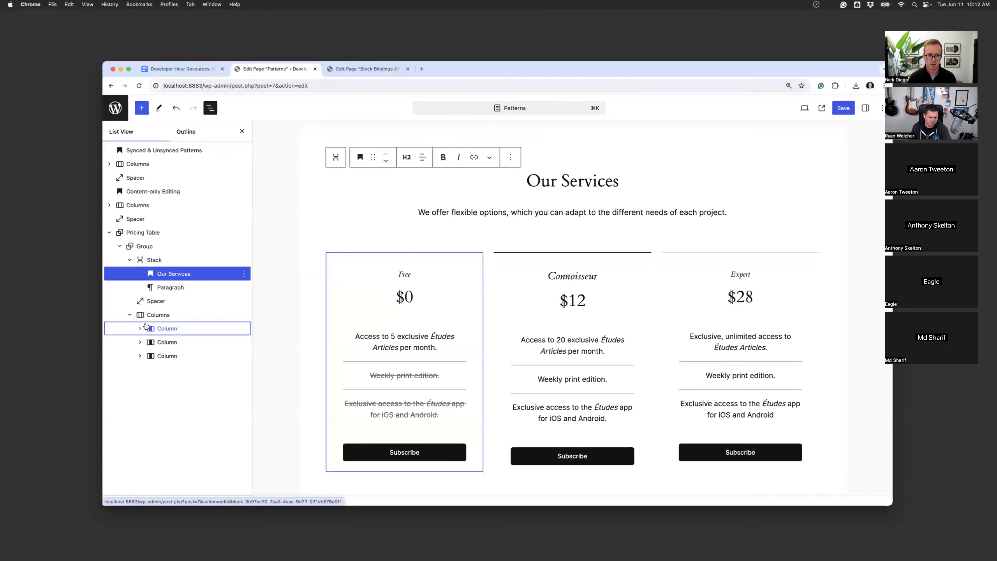
pyautogui.click(140, 328)
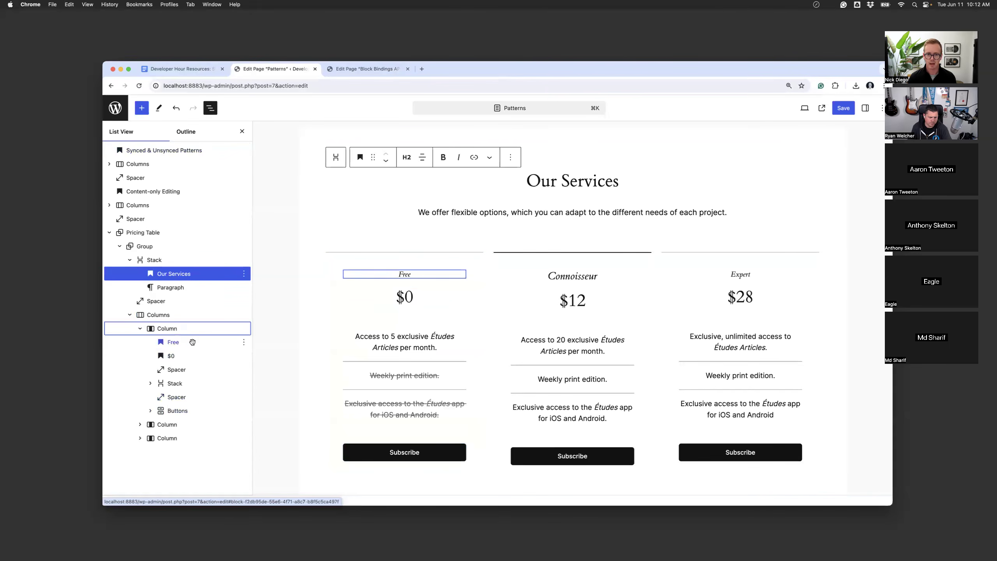
pyautogui.click(130, 314)
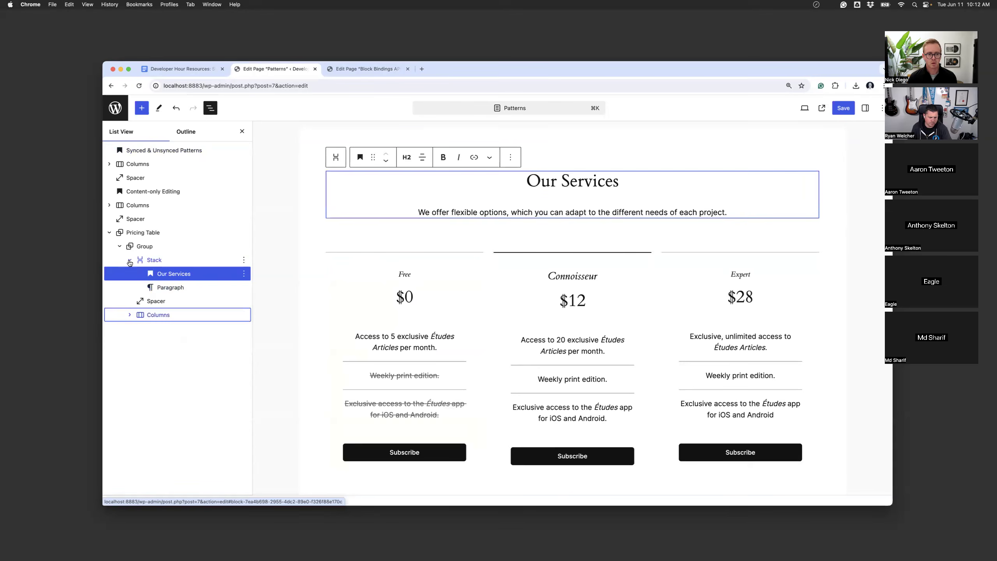
pyautogui.click(130, 260)
# Copy the "templateLock":"contentOnly" snippet from the code block in the Content-only Editing section
pyautogui.scroll(10, 345, 299)
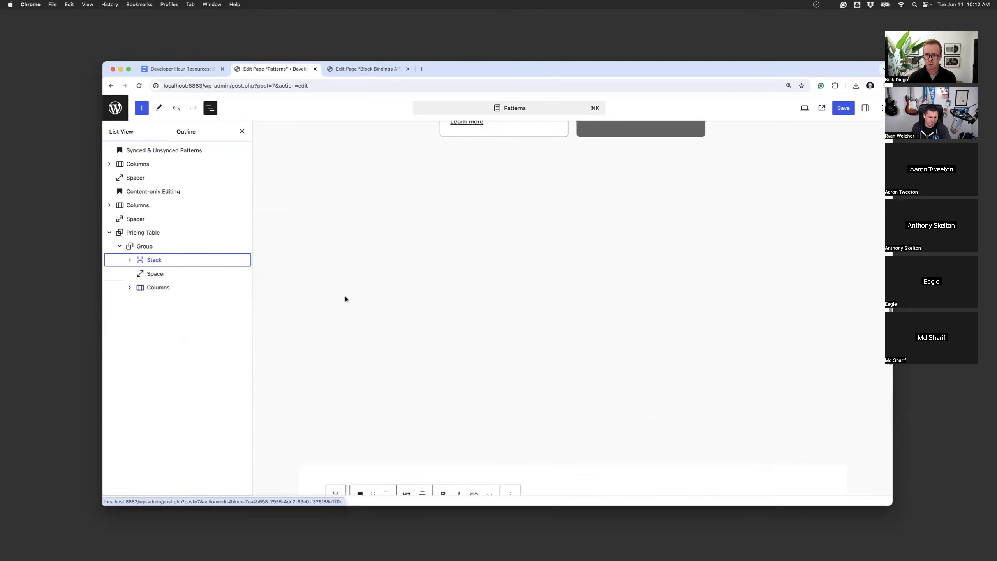
pyautogui.scroll(5, 344, 299)
pyautogui.click(588, 247)
pyautogui.moveTo(587, 247); pyautogui.dragTo(690, 248)
pyautogui.press('super+c')
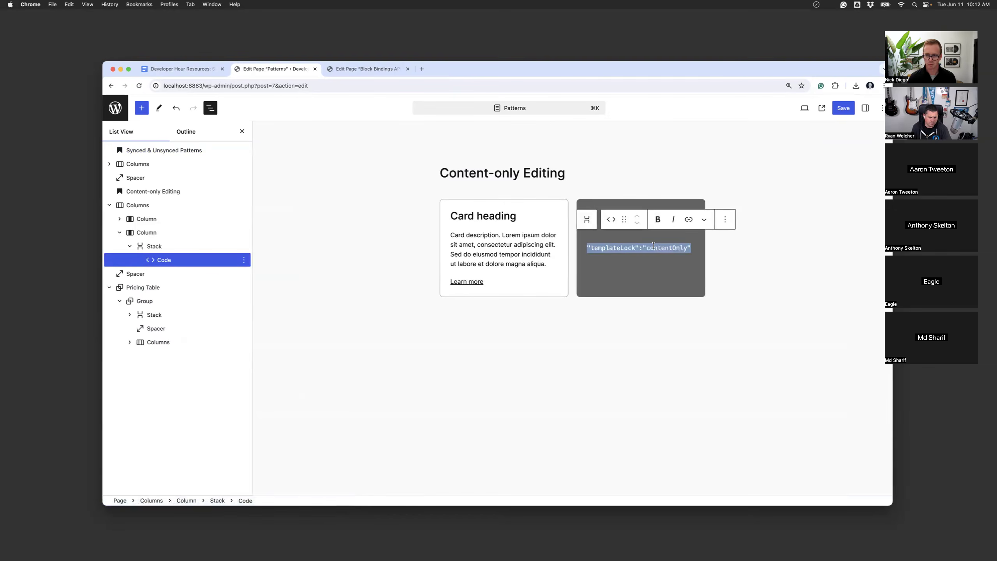
# In VS Code, add "templateLock":"contentOnly", before "metadata" in the outermost wp:group of cta-pricing.php and save the file
pyautogui.hotkey('ctrl', 'Right')
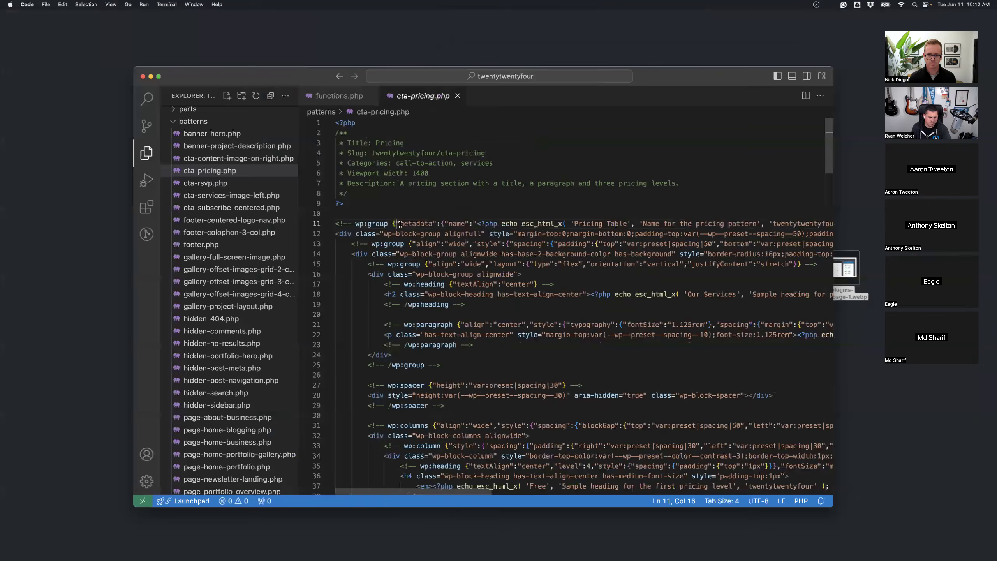
pyautogui.click(396, 223)
pyautogui.press('super+v')
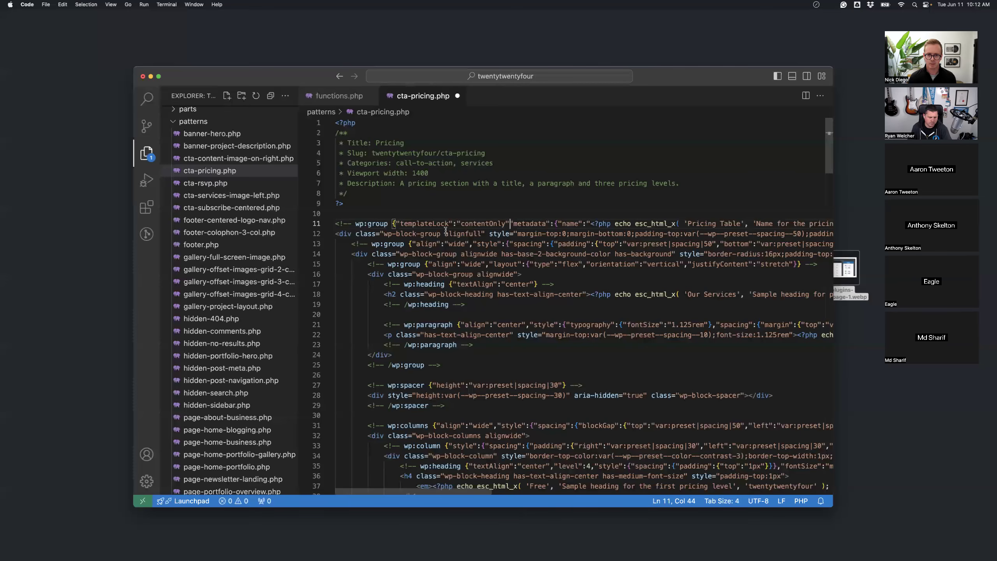
pyautogui.write(',')
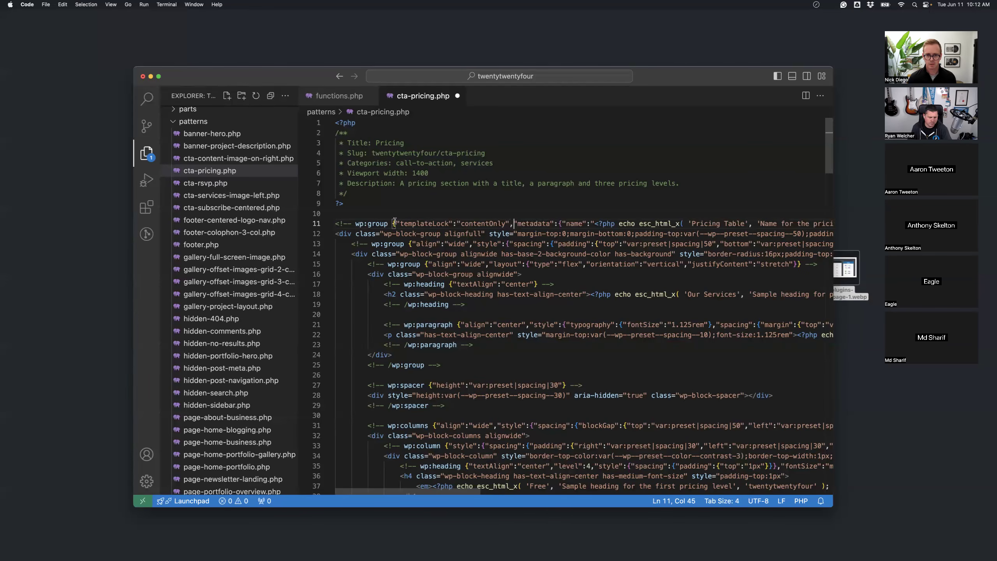
pyautogui.press('super+s')
# Return to Chrome and delete the whole Pricing Table group from the end of the Patterns page
pyautogui.hotkey('ctrl', 'Left')
pyautogui.scroll(-3, 467, 263)
pyautogui.scroll(-5, 467, 266)
pyautogui.click(313, 276)
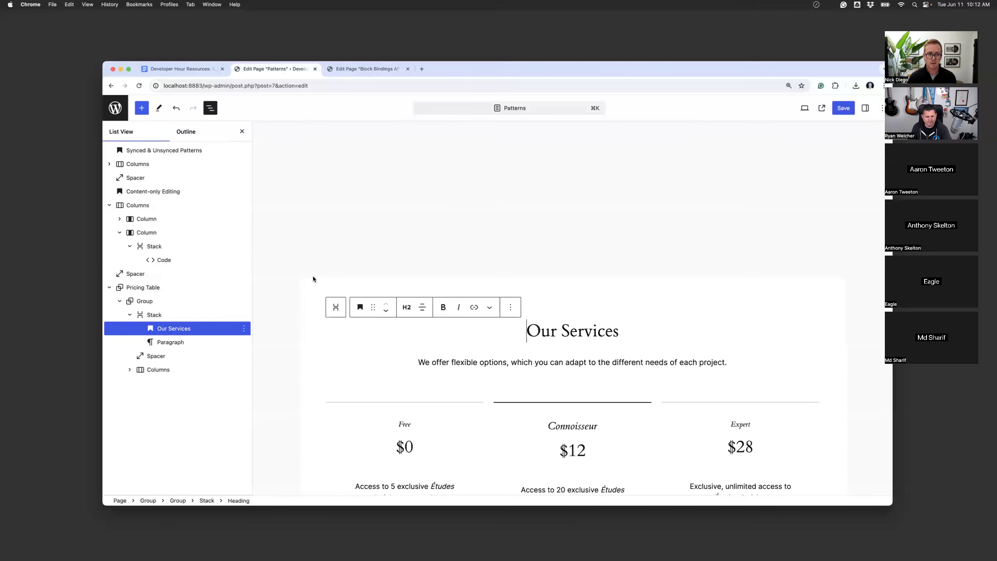
pyautogui.click(149, 288)
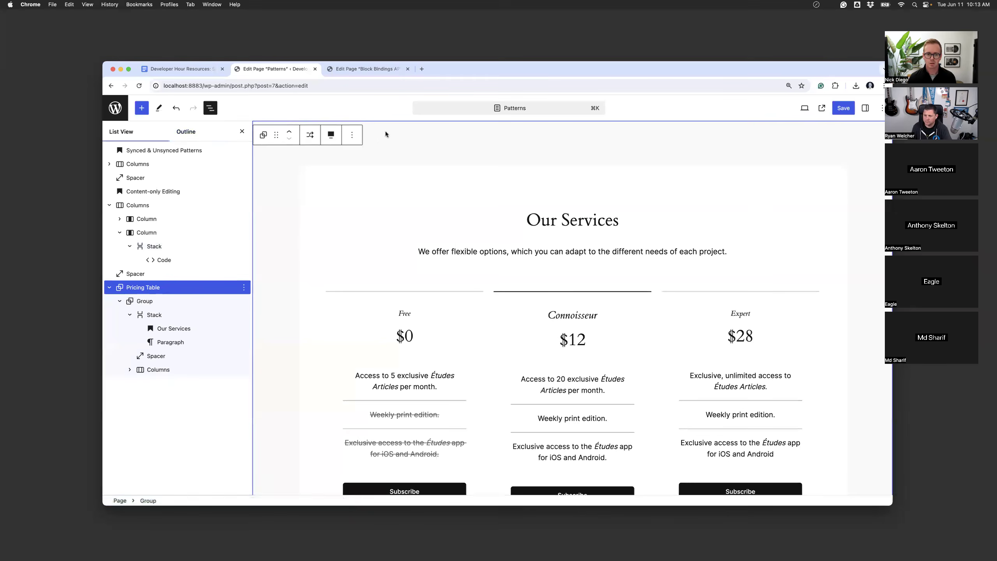
pyautogui.click(356, 136)
pyautogui.click(367, 368)
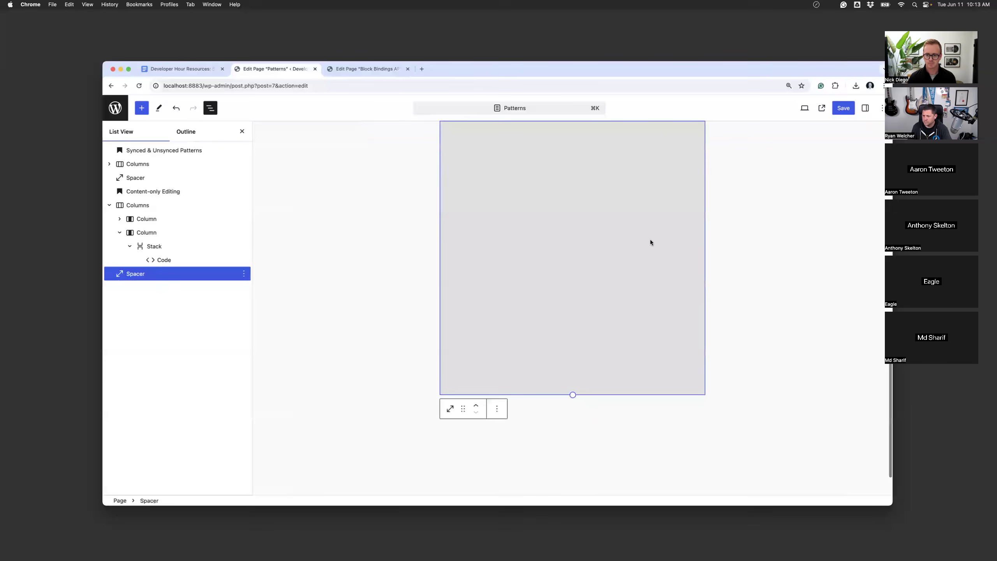
# Save the changes to both the Patterns page and the Synced Card pattern, and reload the editor
pyautogui.click(842, 108)
pyautogui.click(813, 107)
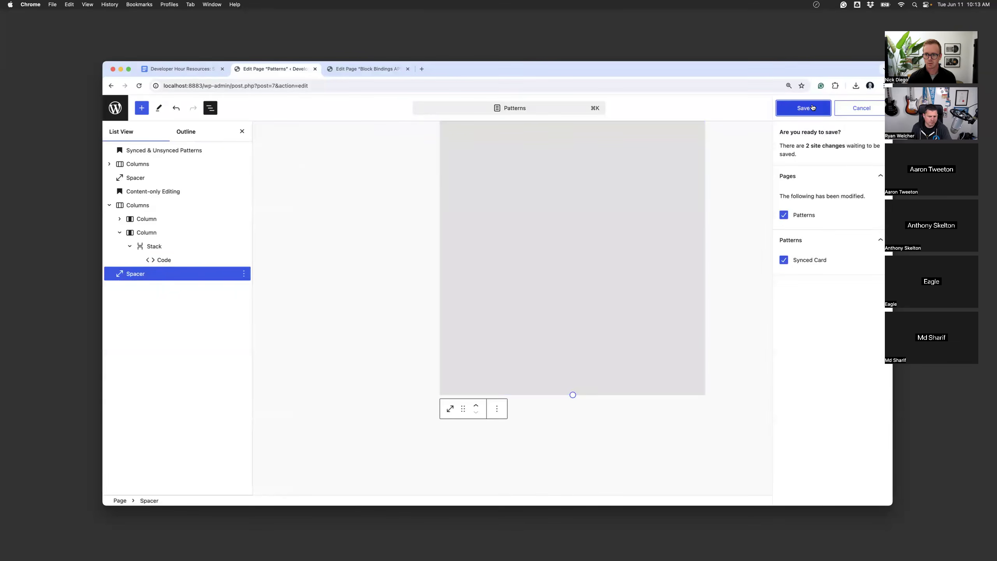
pyautogui.press('super+r')
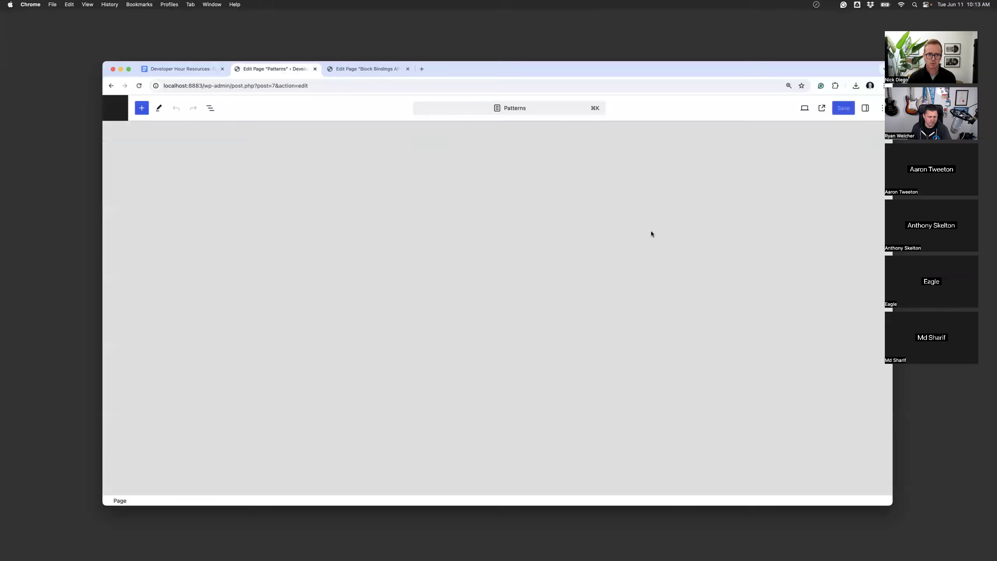
# Insert the Pricing pattern from the Call to Action category at the end of the Patterns page
pyautogui.scroll(-20, 596, 243)
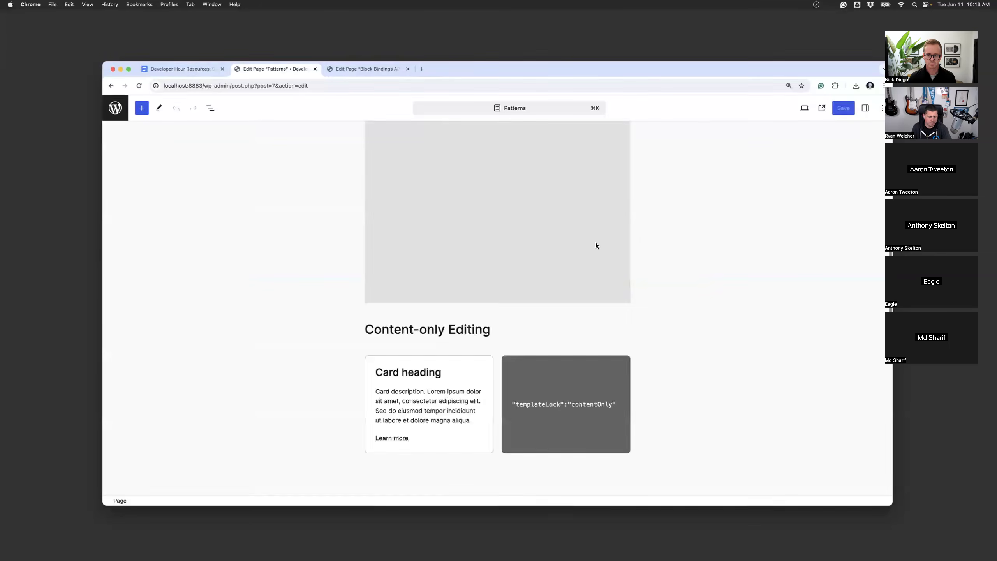
pyautogui.click(503, 419)
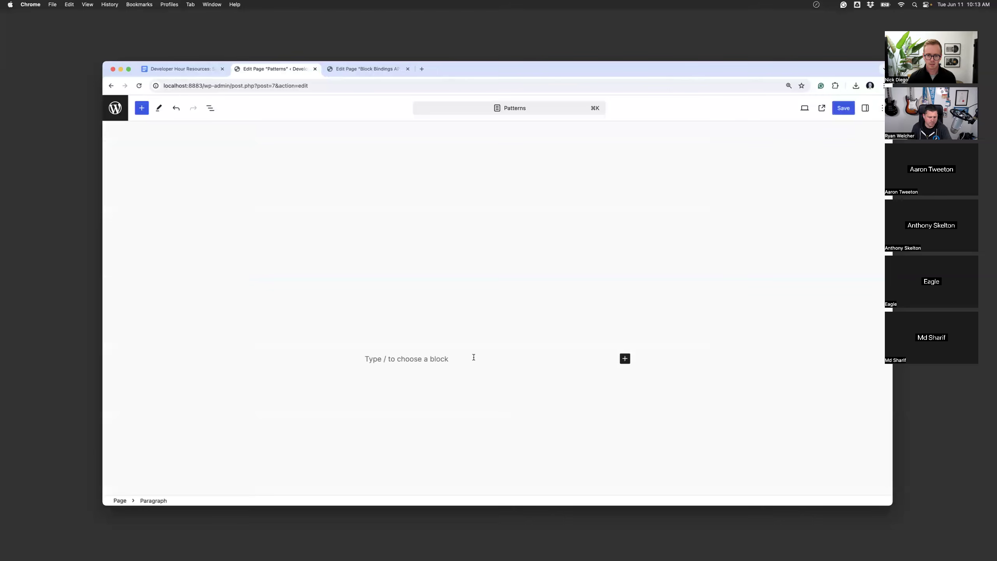
pyautogui.click(144, 113)
pyautogui.click(165, 132)
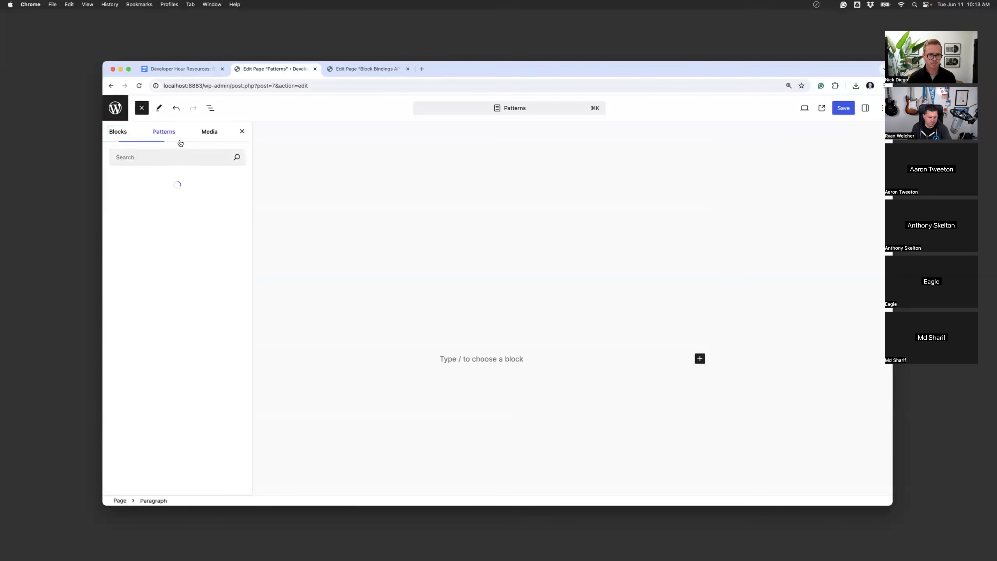
pyautogui.click(175, 247)
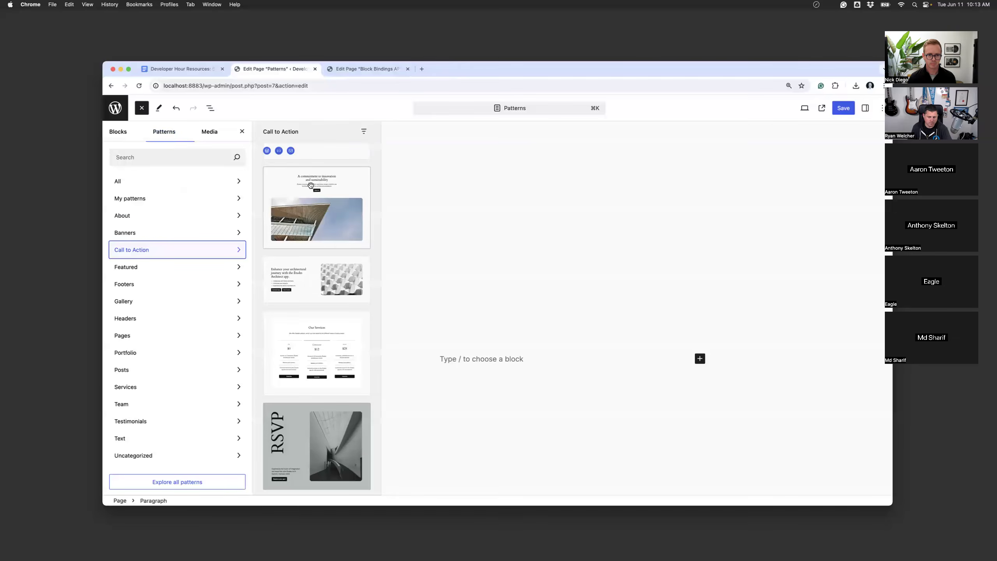
pyautogui.click(313, 329)
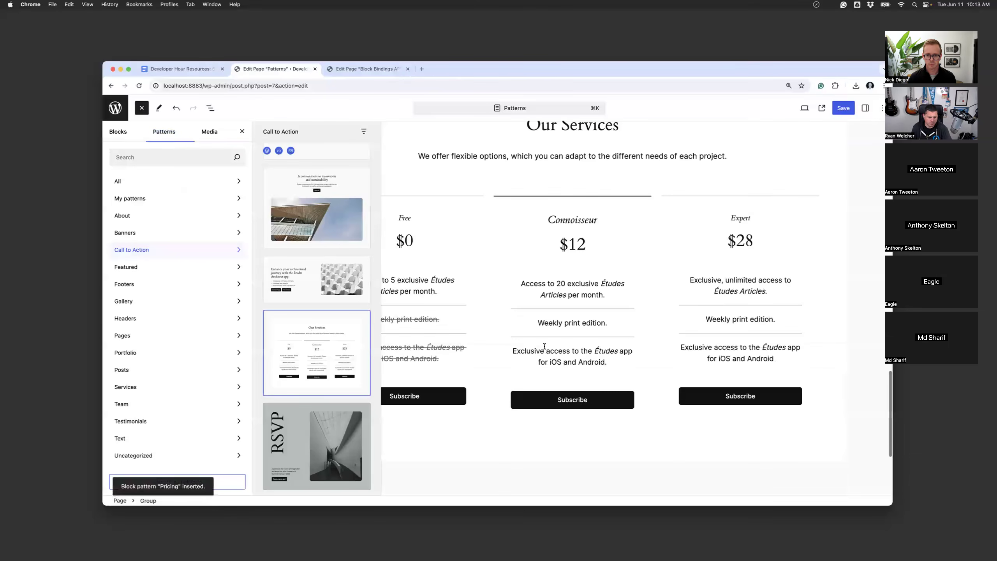
# Select the heading of the inserted Pricing pattern, open its block settings, and review the group's list of editable content
pyautogui.click(450, 274)
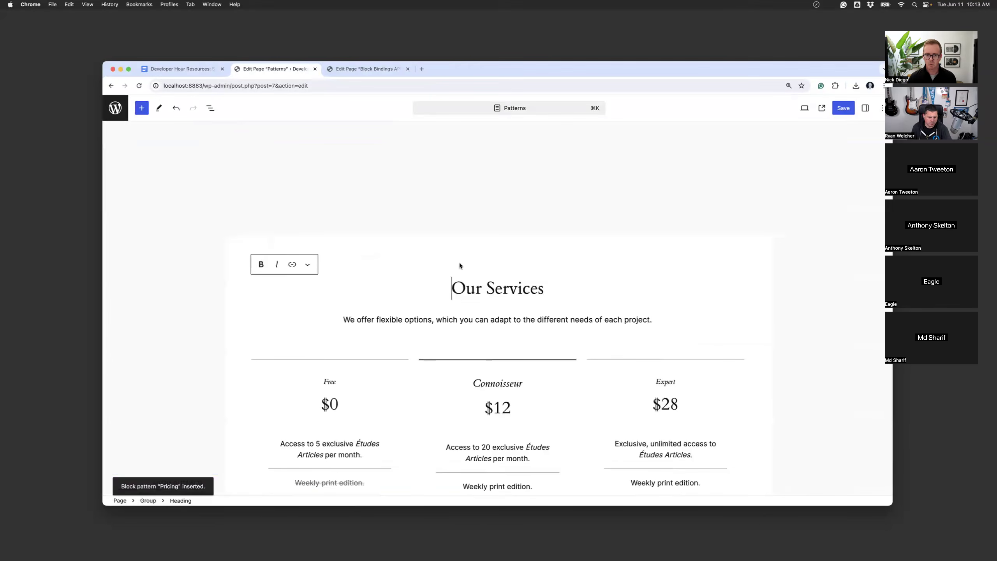
pyautogui.click(372, 316)
pyautogui.press('Up')
pyautogui.click(863, 109)
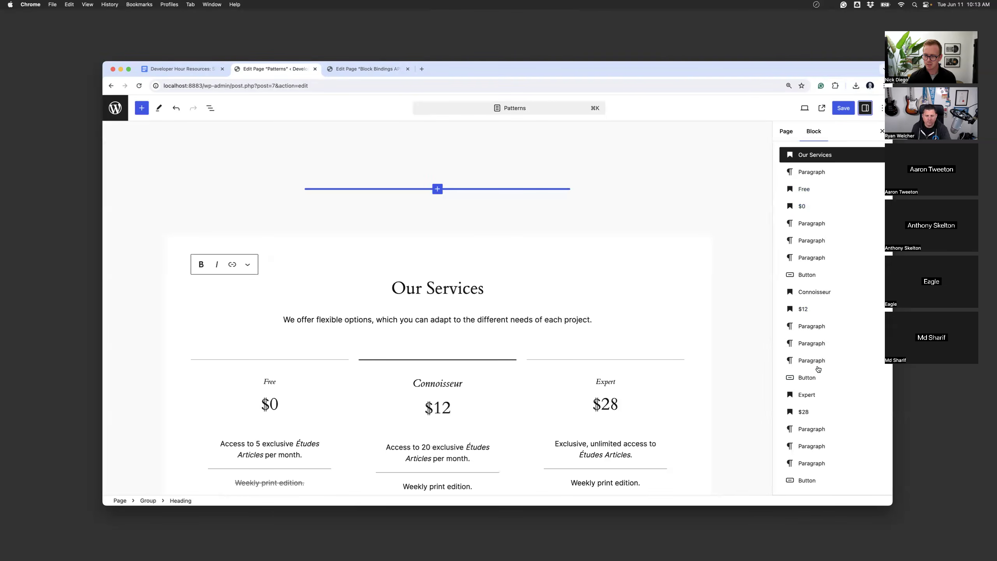
pyautogui.scroll(2, 816, 443)
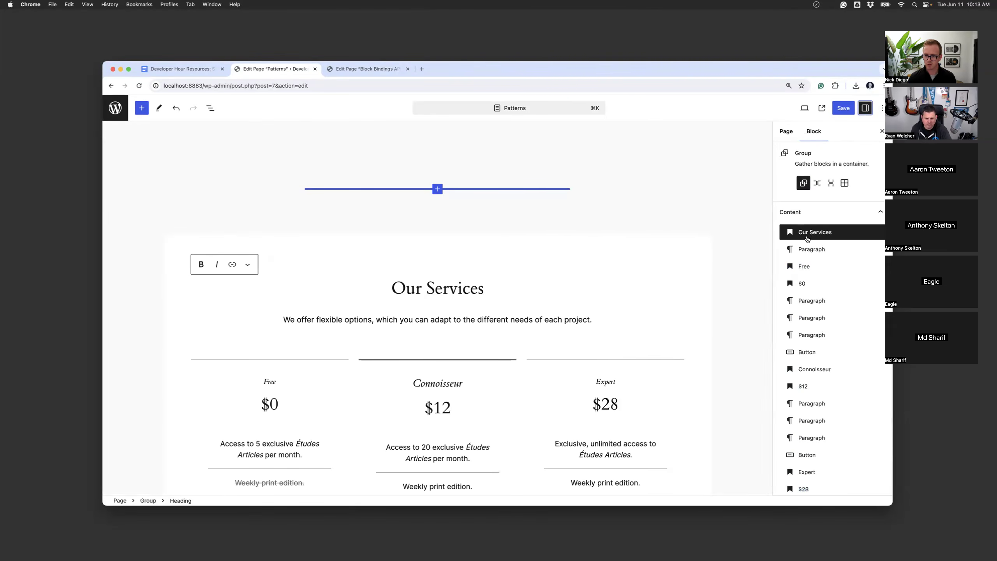
pyautogui.scroll(2, 642, 253)
# Select the card heading in the Content-only Editing section and review its style, typography and dimension settings
pyautogui.scroll(7, 644, 257)
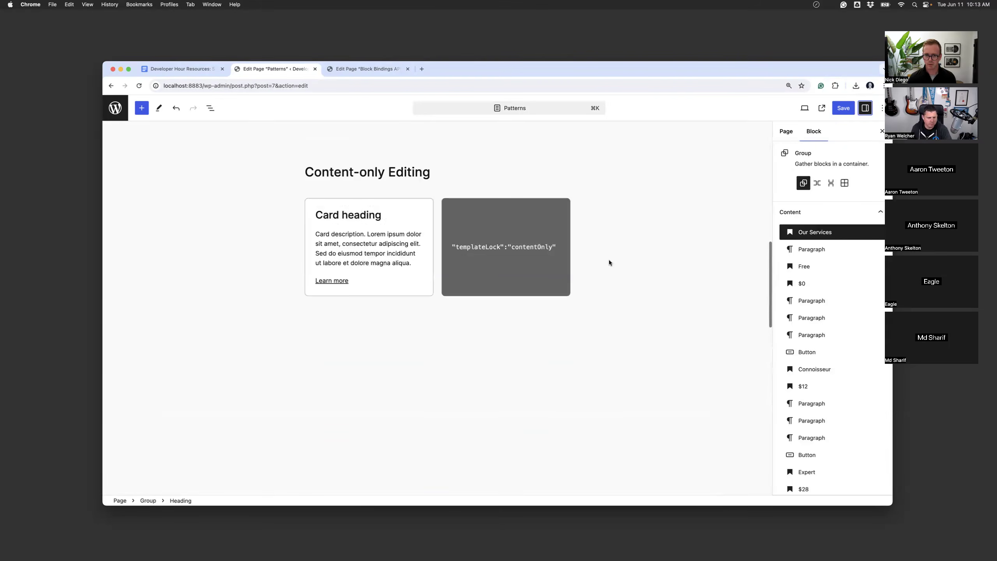
pyautogui.click(309, 205)
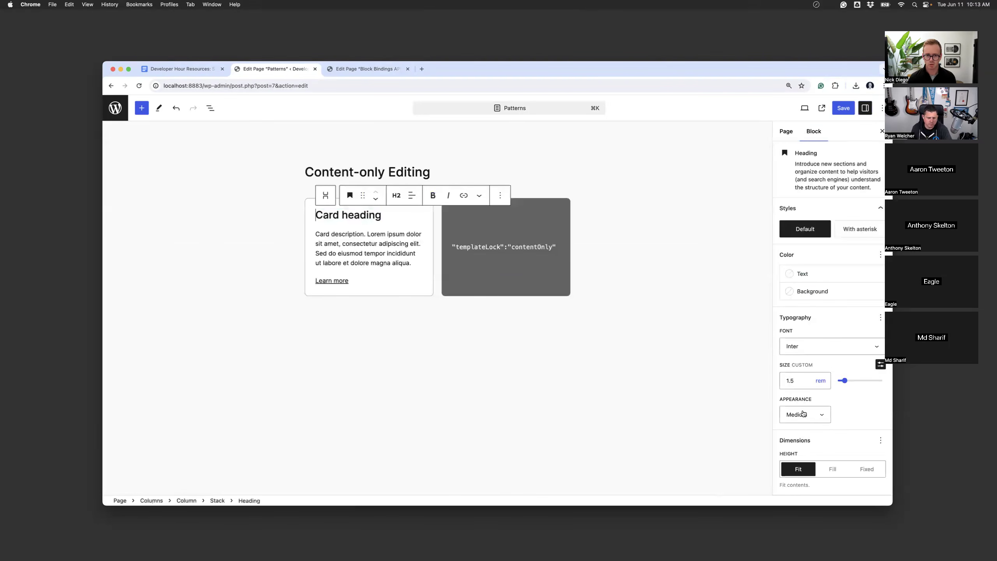
pyautogui.scroll(-1, 802, 412)
# In the Pricing group, replace the first feature paragraph under the Free tier with "Testing" and reselect the group
pyautogui.scroll(-10, 612, 378)
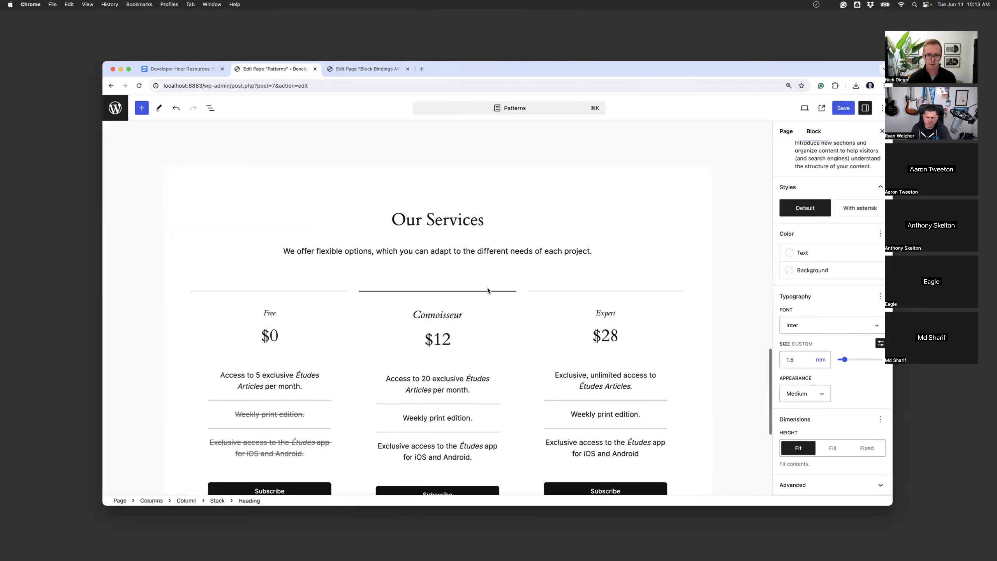
pyautogui.click(190, 165)
pyautogui.click(183, 153)
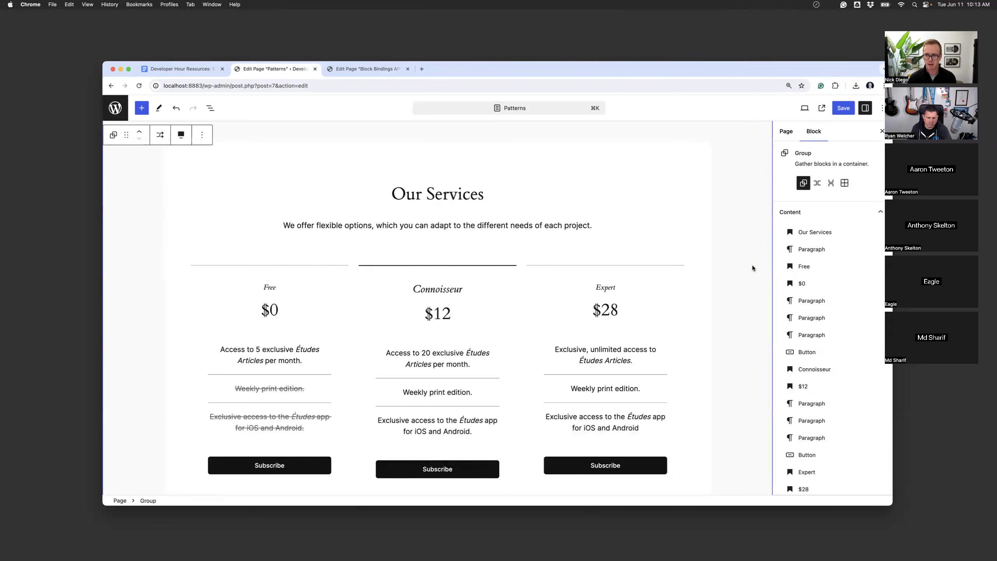
pyautogui.click(807, 307)
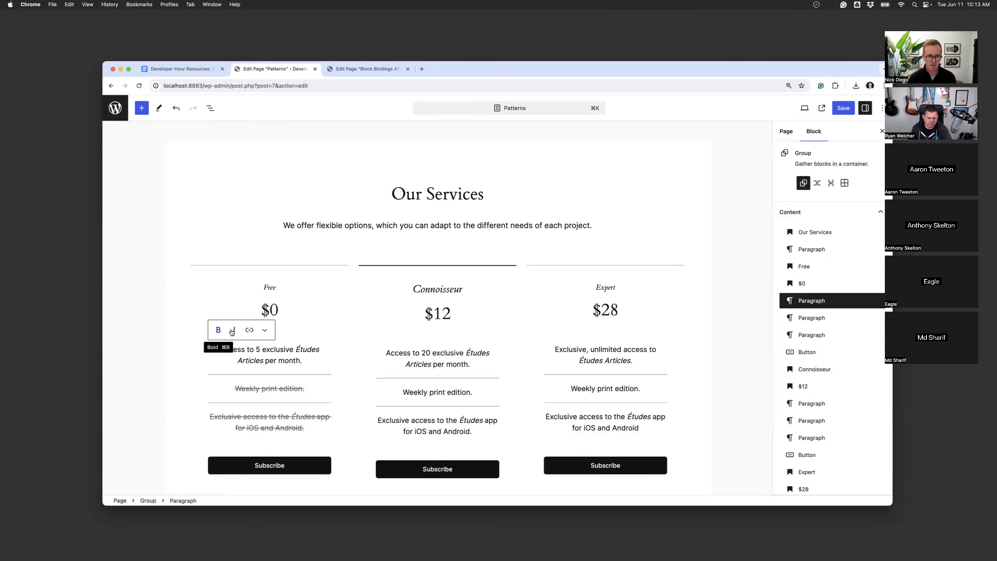
pyautogui.tripleClick(293, 357)
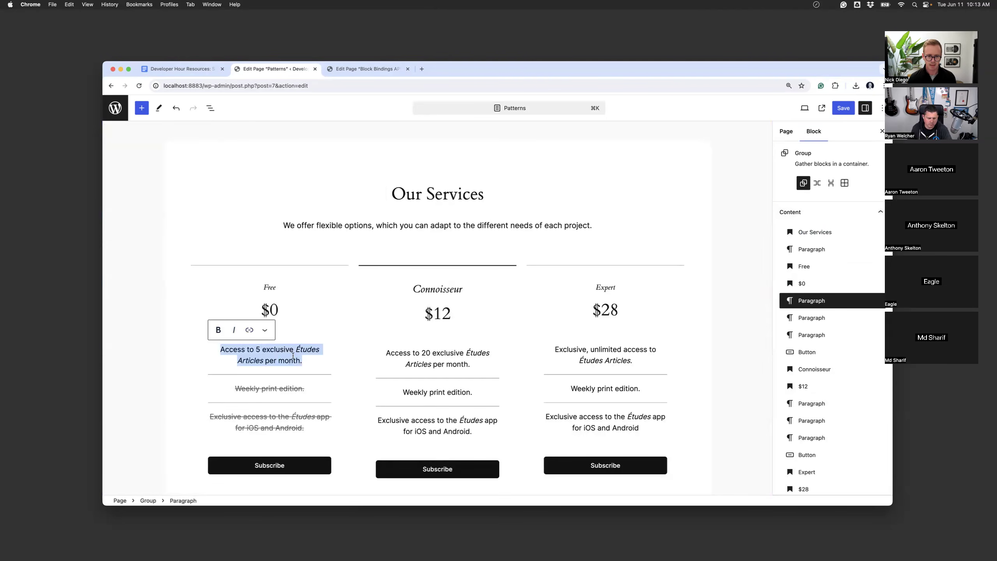
pyautogui.write('Testing')
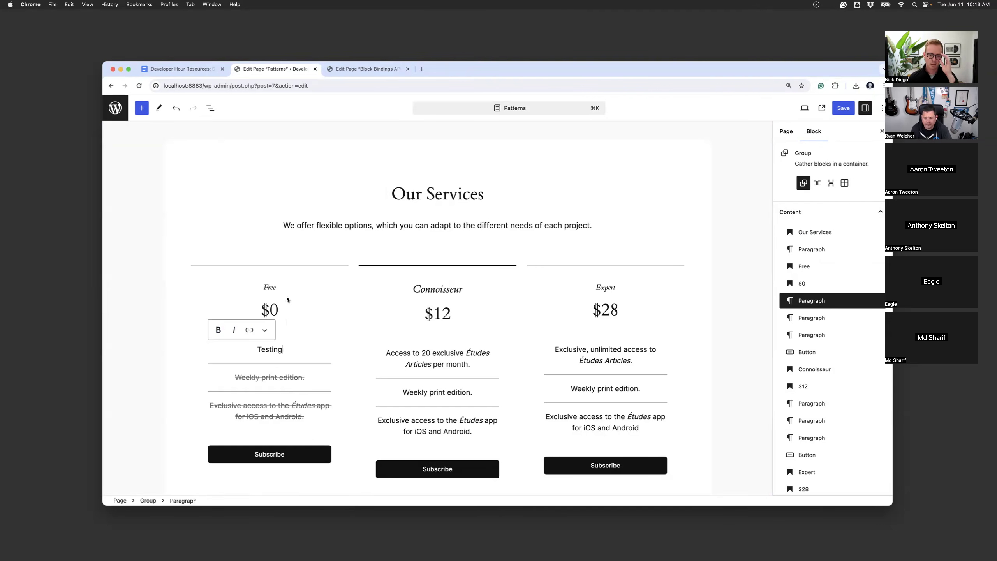
pyautogui.click(271, 265)
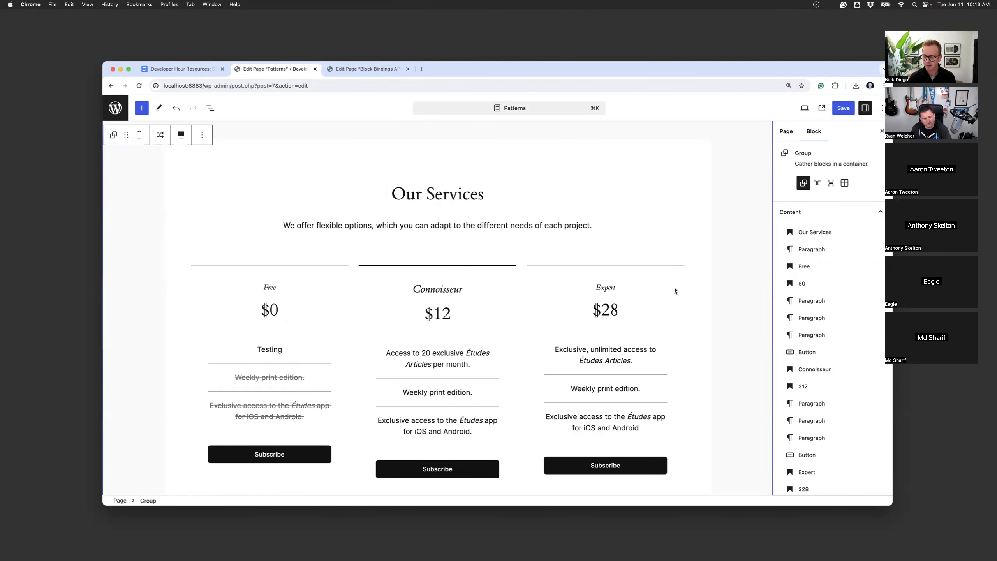
# Look through the Pricing group's content list and select the Our Services heading
pyautogui.scroll(-1, 811, 330)
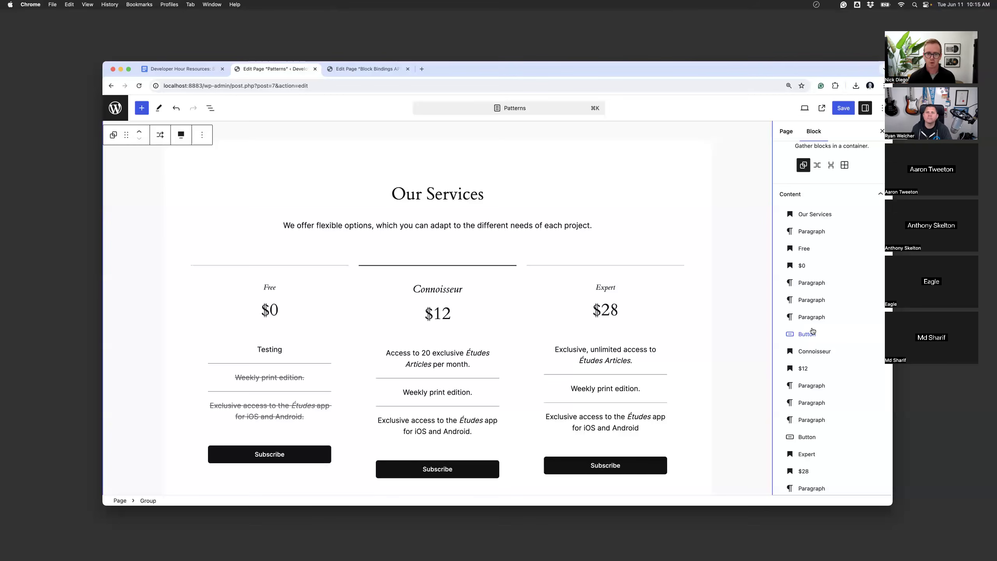
pyautogui.scroll(-1, 454, 212)
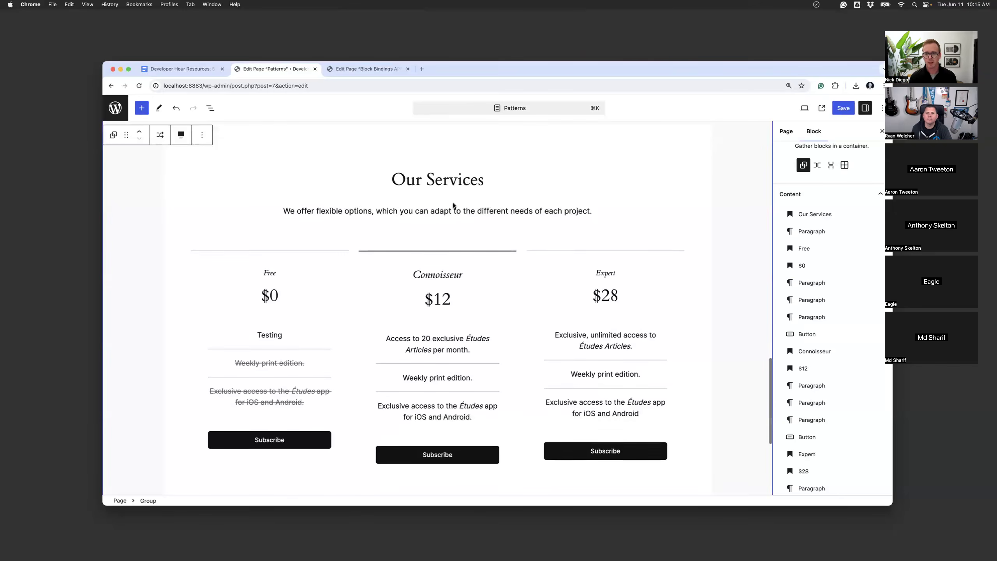
pyautogui.click(281, 153)
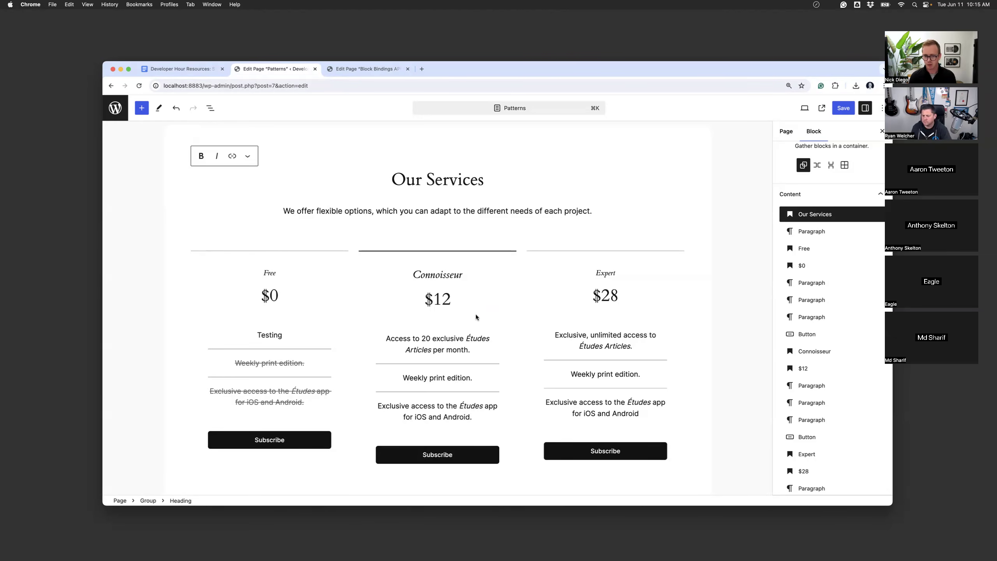
# Select the first Synced Card under Synced & Unsynced Patterns to view its block settings
pyautogui.scroll(2, 476, 317)
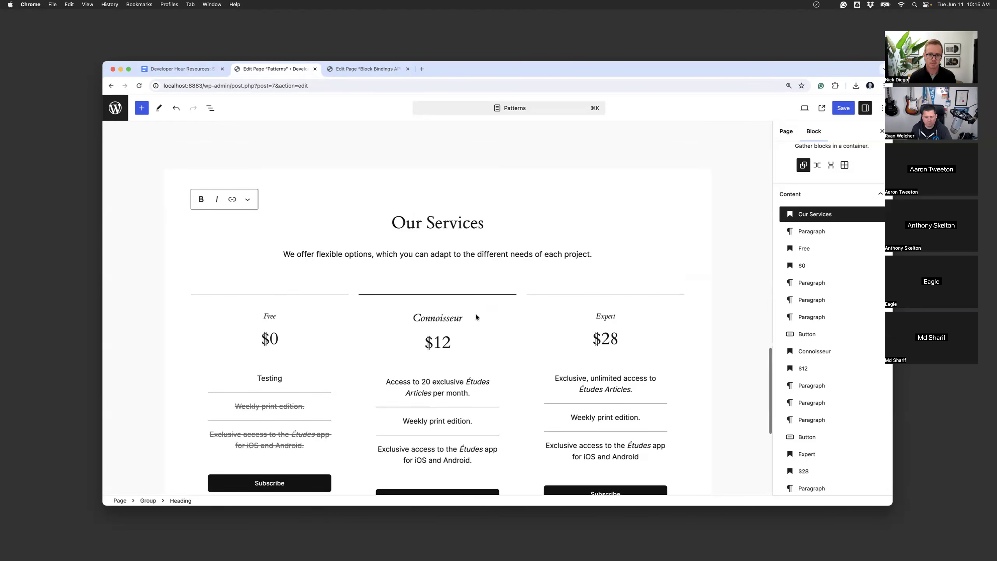
pyautogui.scroll(10, 476, 314)
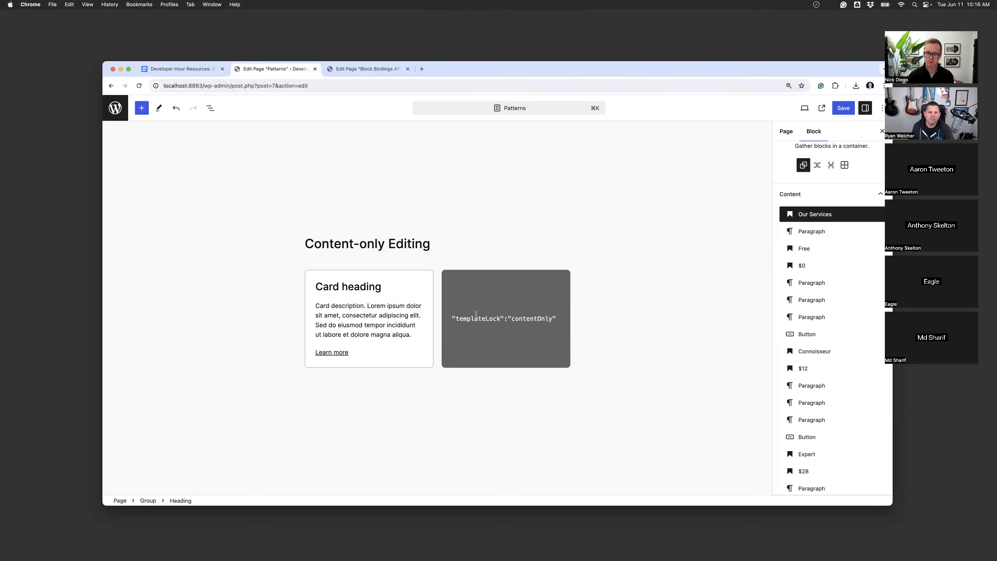
pyautogui.scroll(5, 485, 314)
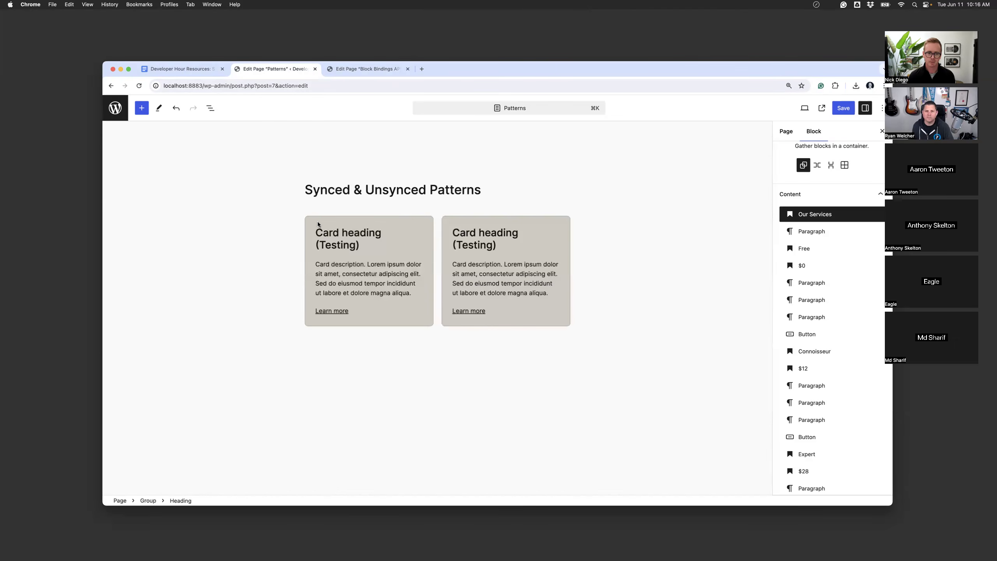
pyautogui.click(319, 227)
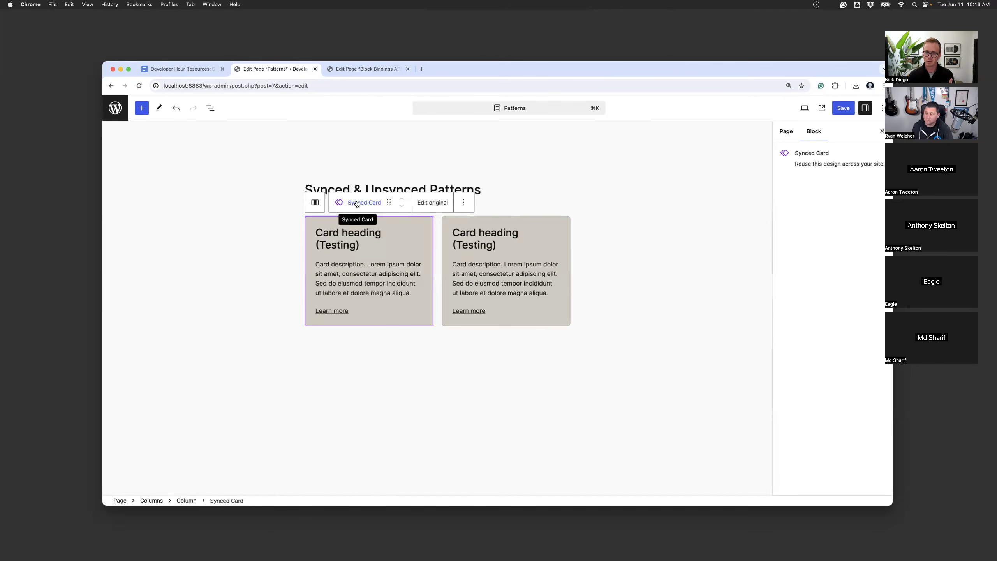
# Switch to VS Code, widen the window showing cta-pricing.php on both sides to reveal more code, and return to Chrome
pyautogui.hotkey('ctrl', 'Right')
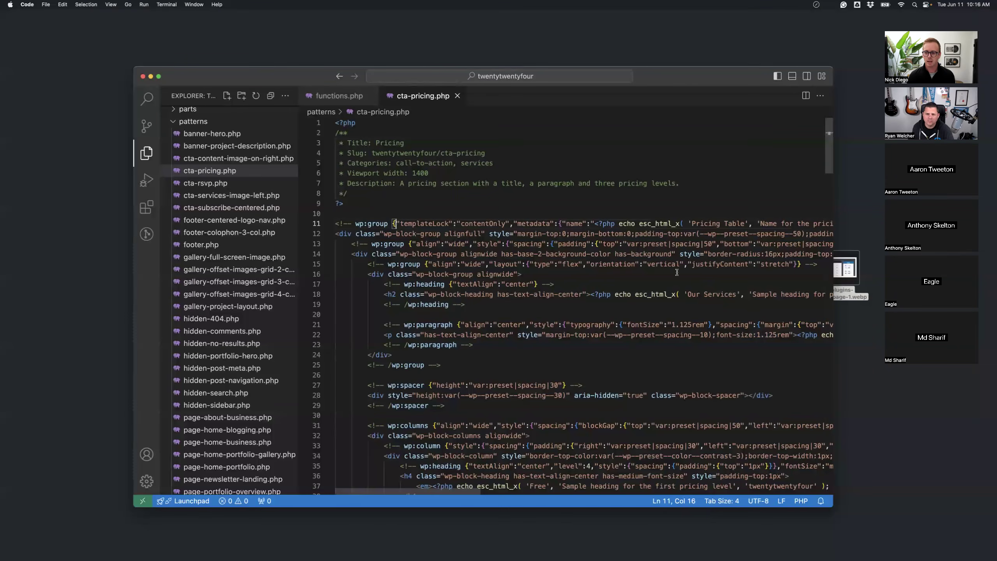
pyautogui.moveTo(833, 507); pyautogui.dragTo(870, 513)
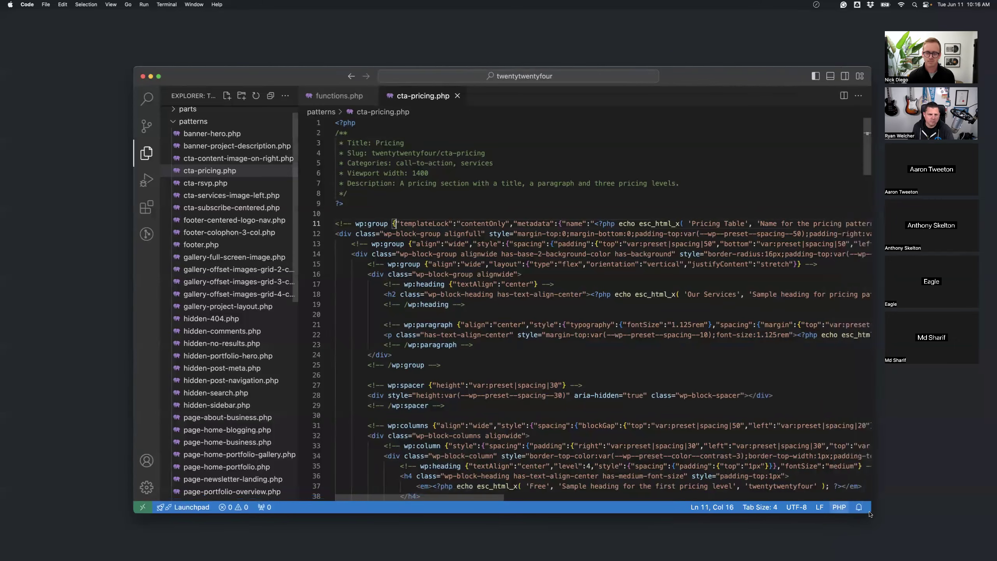
pyautogui.moveTo(133, 288); pyautogui.dragTo(110, 287)
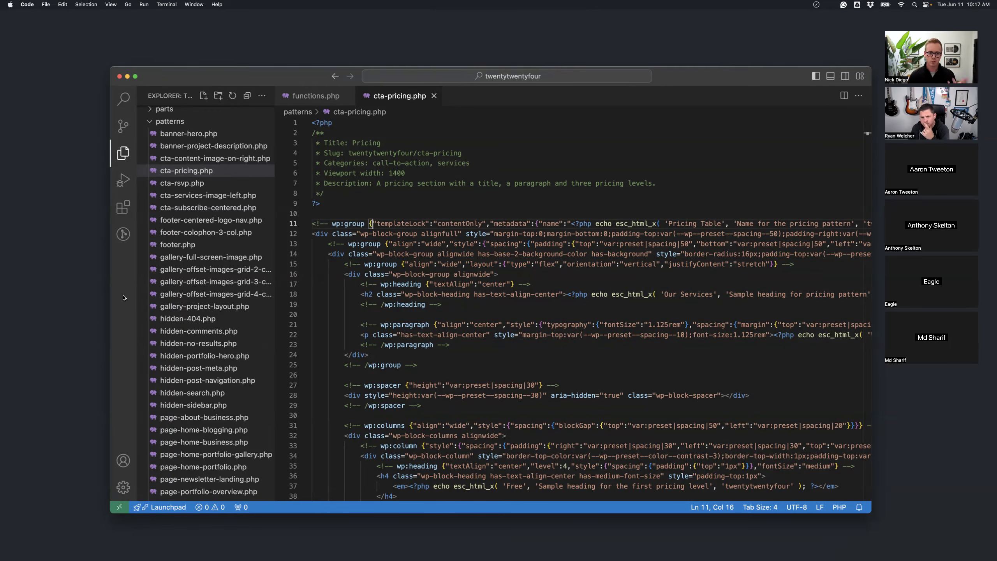
pyautogui.click(164, 175)
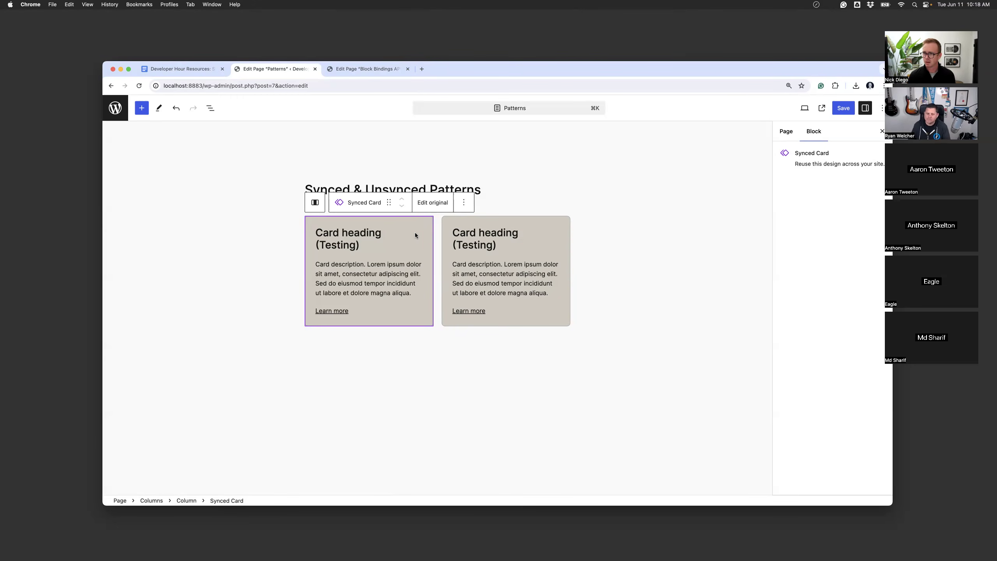
# Compare the Synced Card pattern with the content-locked Pricing group and review the group's list of editable blocks
pyautogui.scroll(-1, 384, 264)
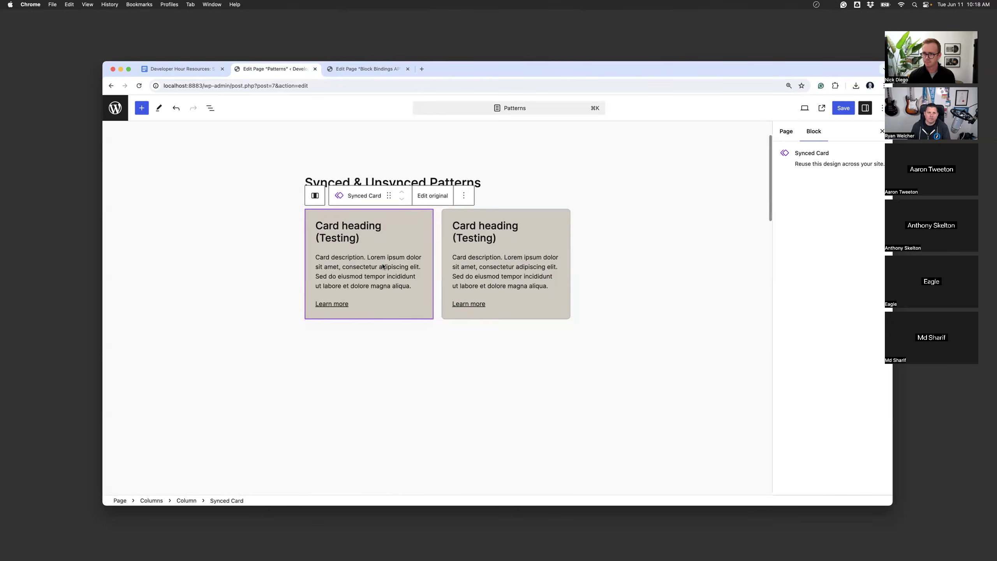
pyautogui.scroll(2, 382, 266)
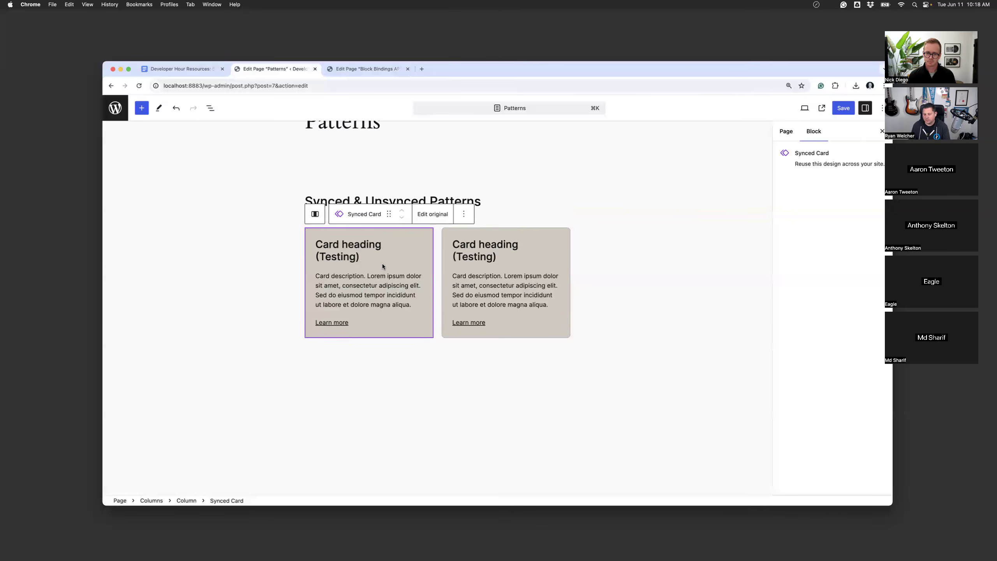
pyautogui.scroll(-5, 383, 266)
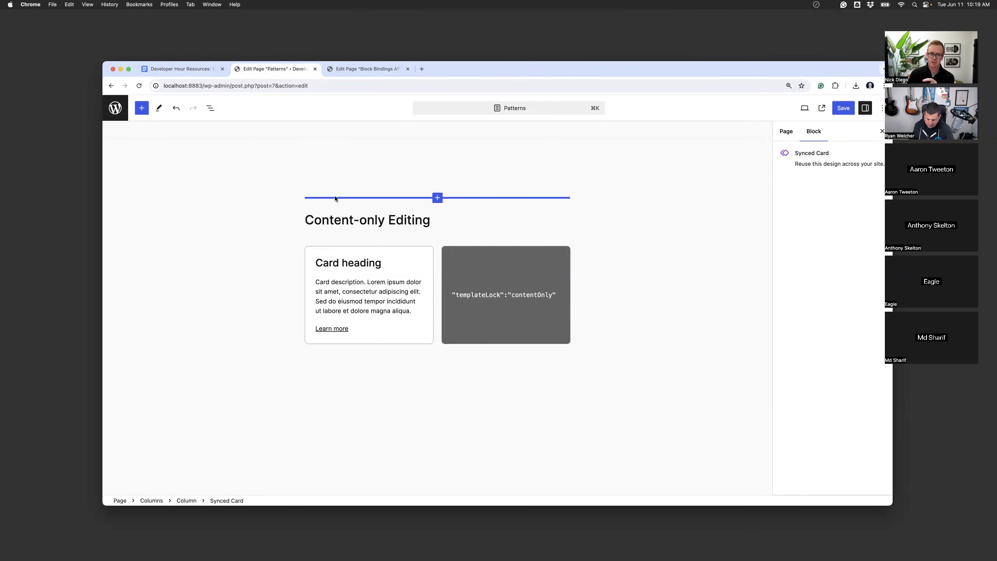
pyautogui.scroll(-15, 338, 232)
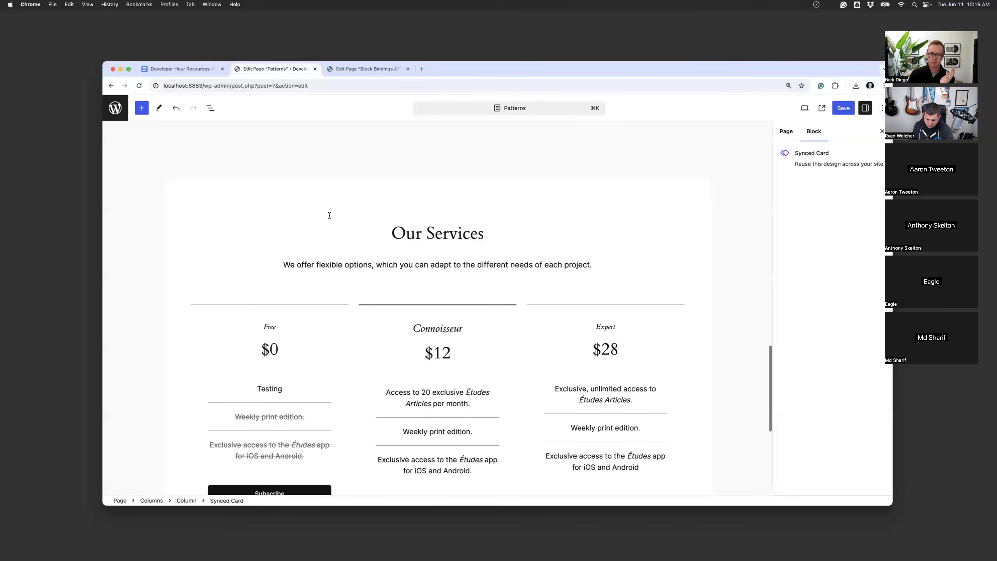
pyautogui.click(361, 186)
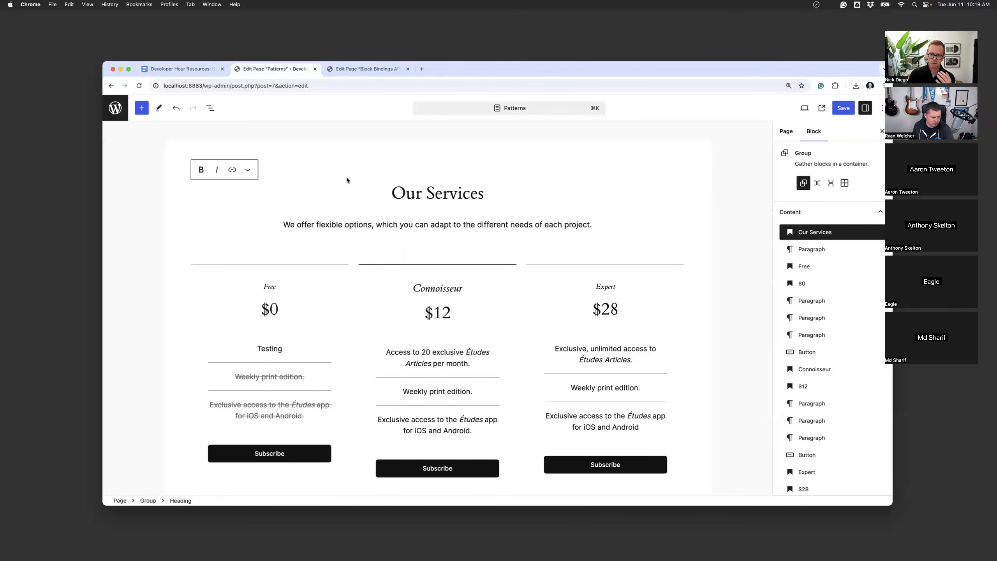
pyautogui.scroll(-3, 782, 327)
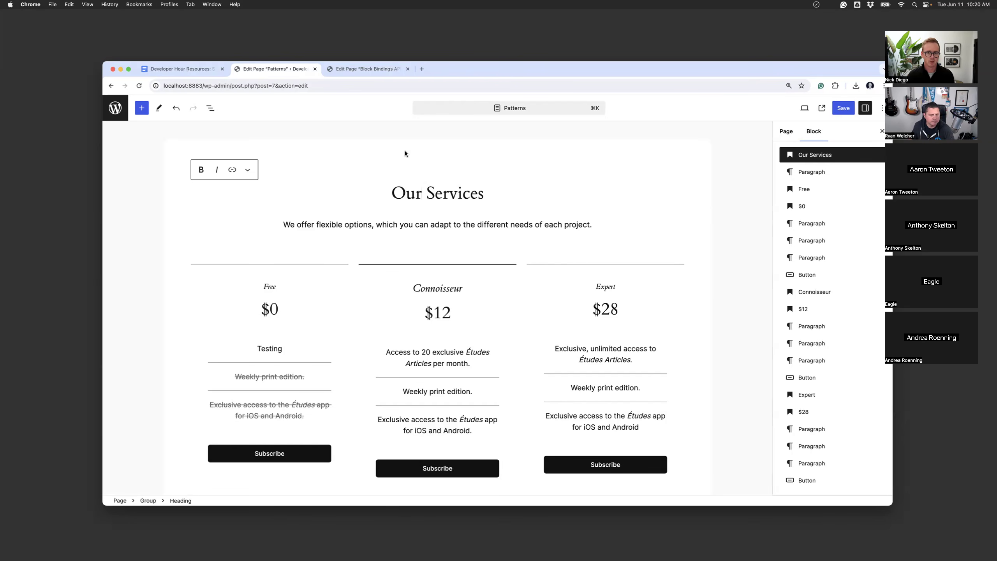
pyautogui.scroll(10, 399, 150)
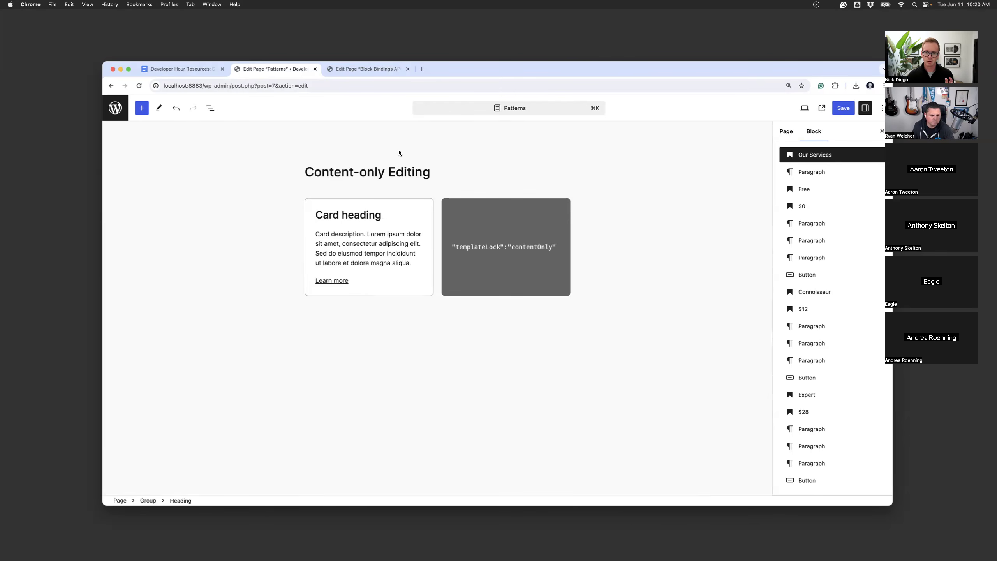
pyautogui.scroll(2, 399, 152)
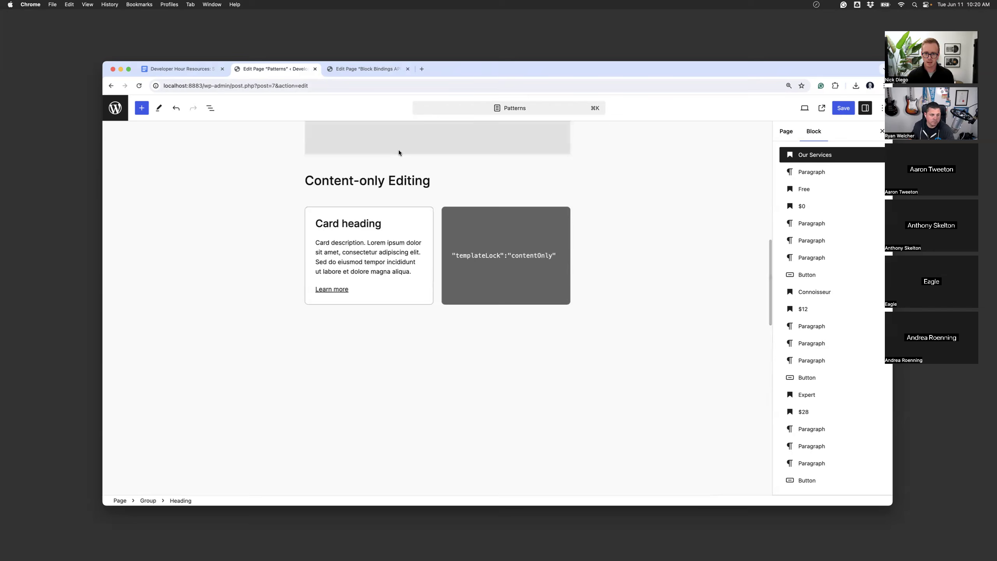
# Select the first Synced Card on the Patterns page to show its block toolbar and settings again
pyautogui.scroll(8, 399, 152)
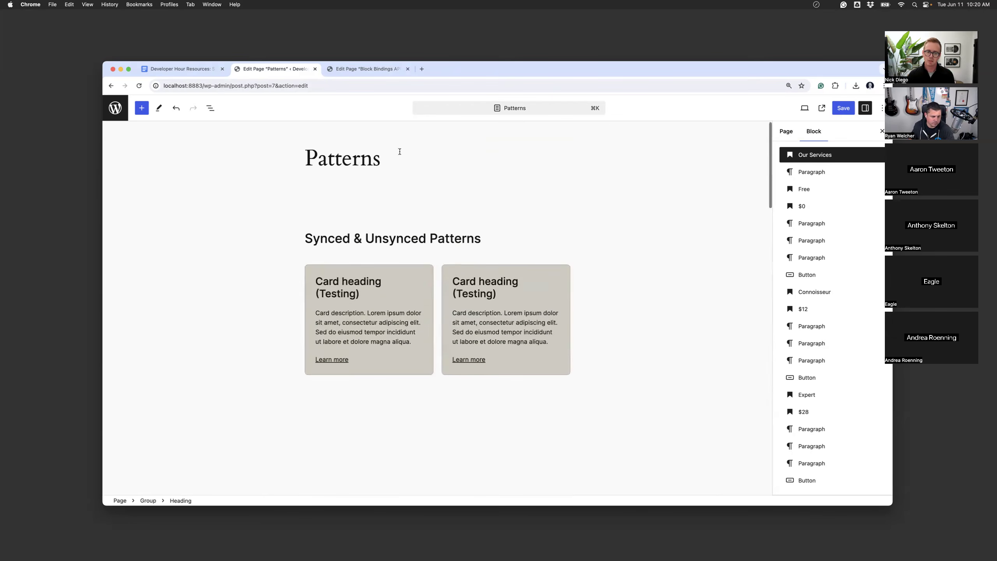
pyautogui.scroll(-3, 399, 151)
pyautogui.click(315, 216)
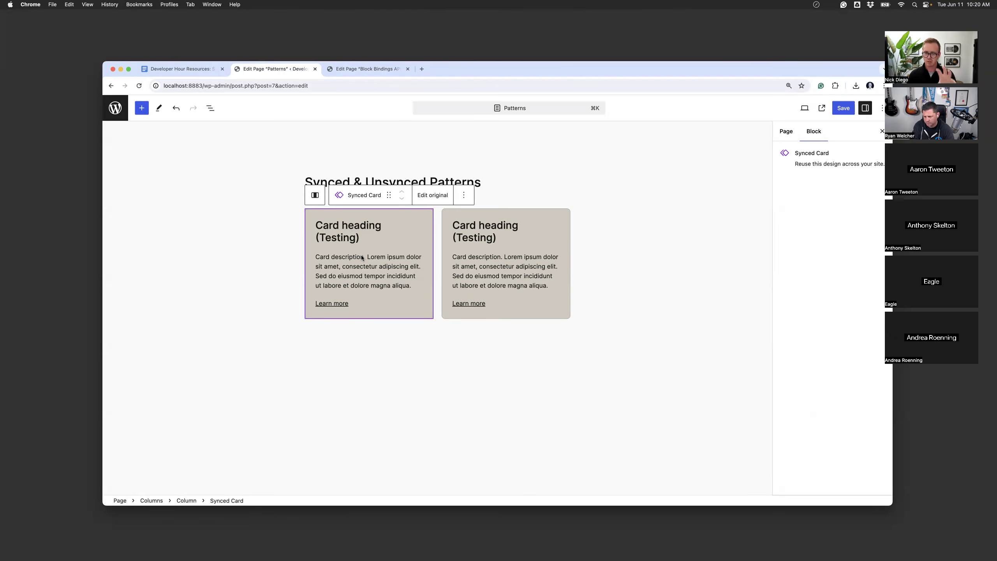
# Select the Our Services heading and intro paragraph in the Pricing pattern, ending with their parent Group selected
pyautogui.scroll(-15, 361, 257)
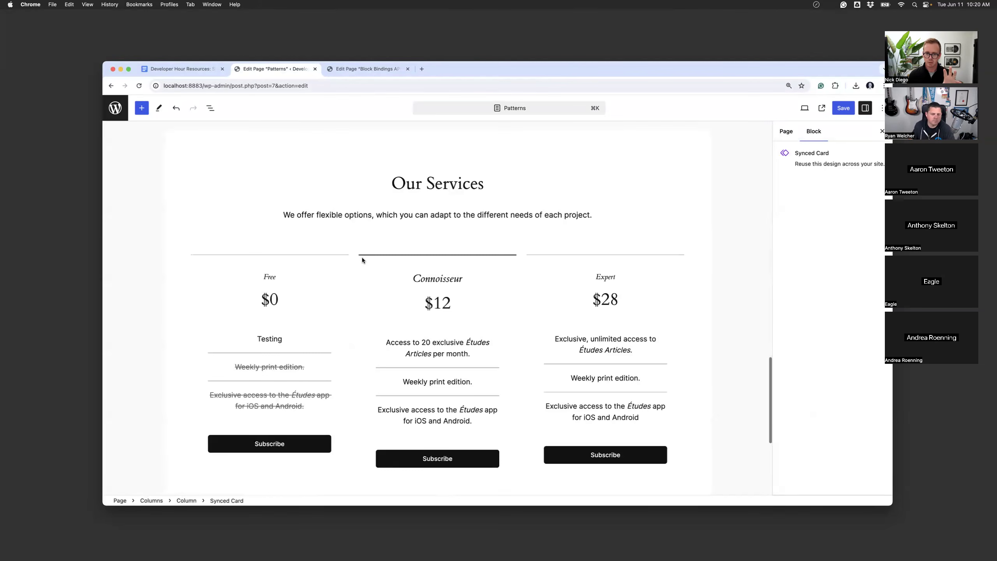
pyautogui.click(390, 184)
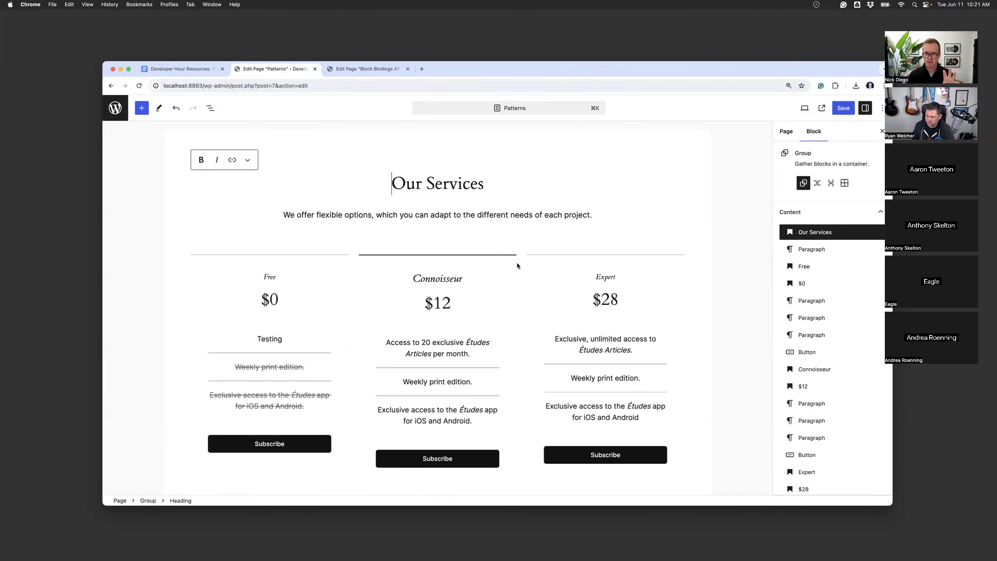
pyautogui.doubleClick(429, 183)
pyautogui.doubleClick(477, 212)
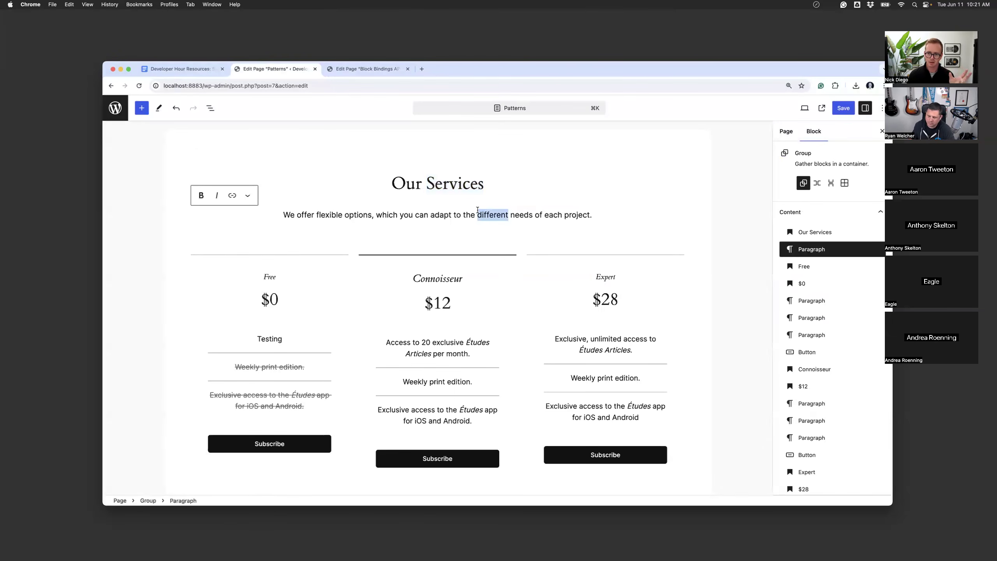
pyautogui.click(360, 162)
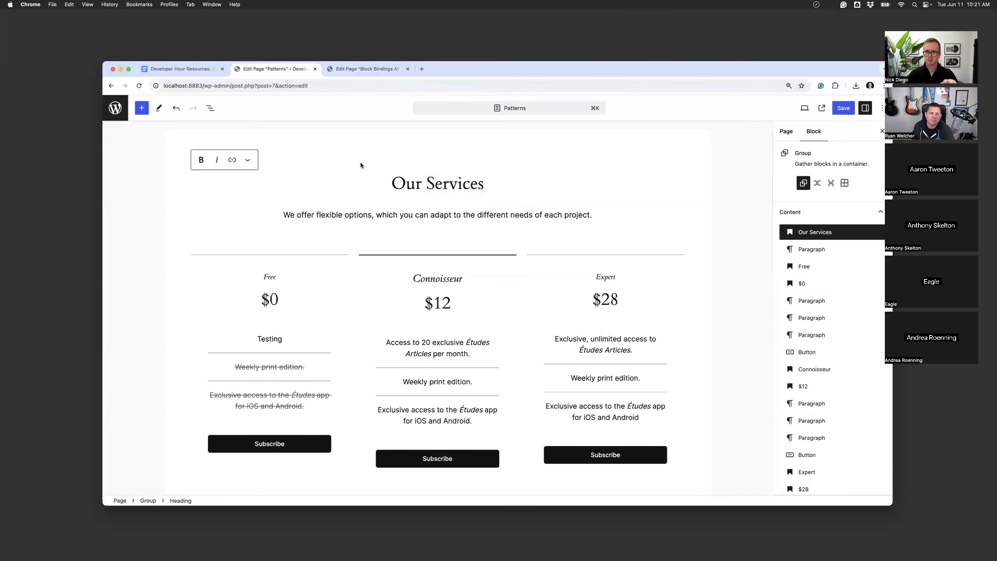
pyautogui.click(357, 140)
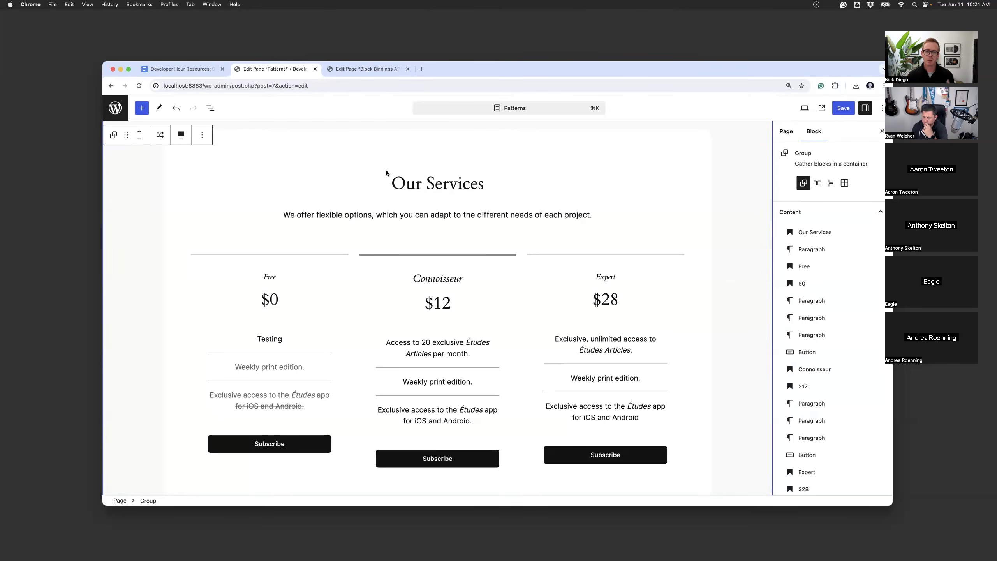
# View the Block Bindings API page briefly and return to the beginning of the Patterns page
pyautogui.click(355, 69)
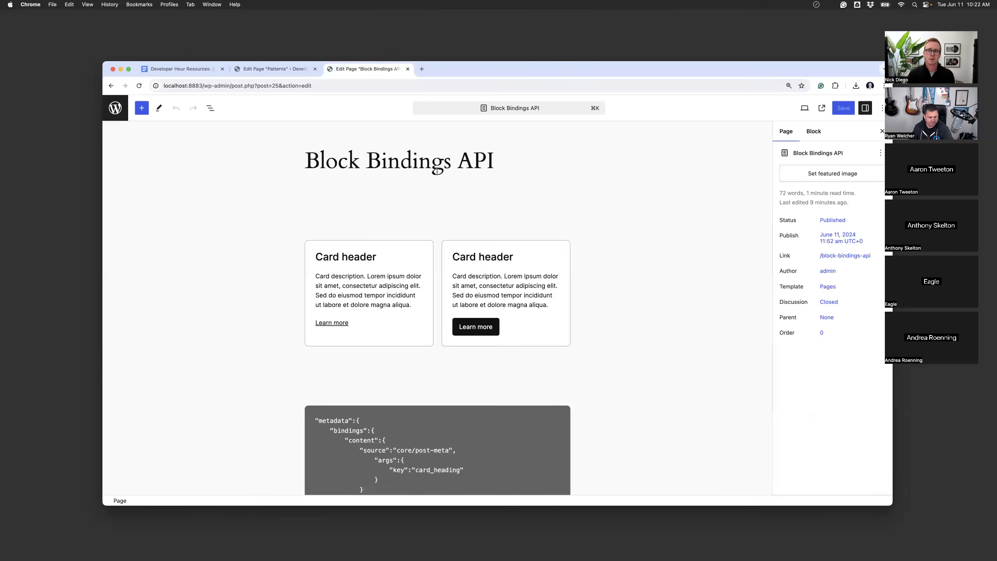
pyautogui.click(270, 69)
pyautogui.scroll(10, 435, 195)
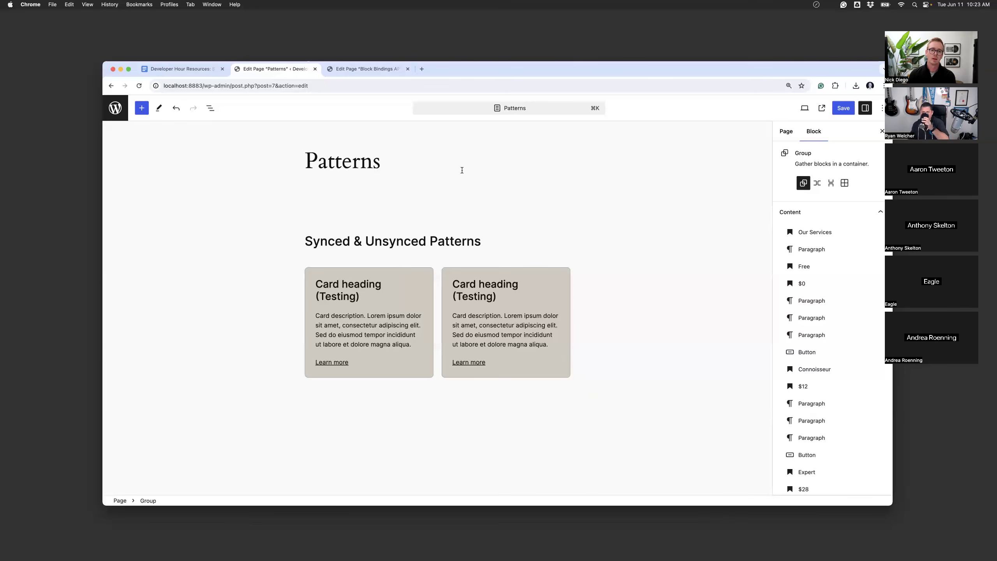
# On the Block Bindings API page, expand the first card's blocks in the List View and select its heading to view its bindings
pyautogui.click(363, 71)
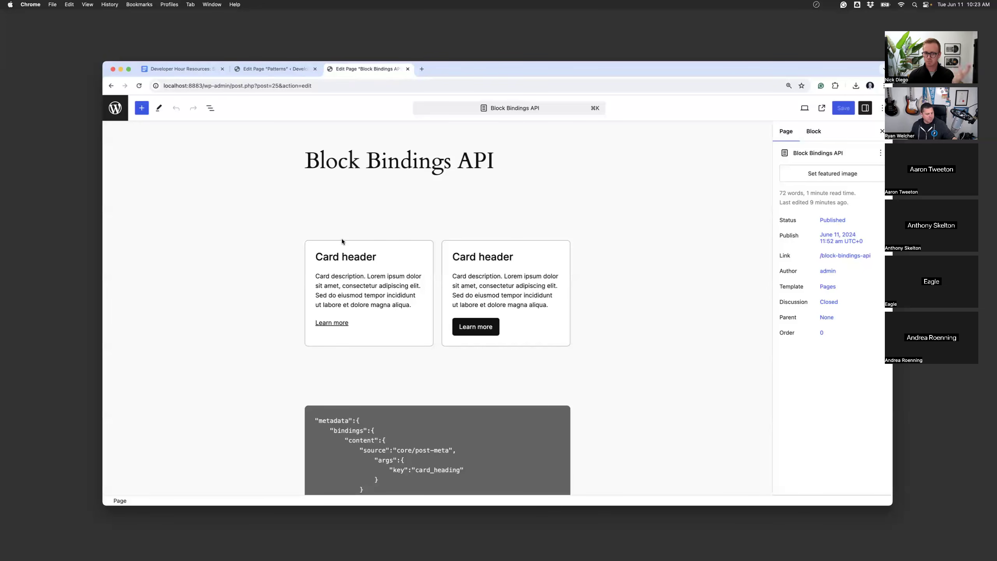
pyautogui.click(210, 108)
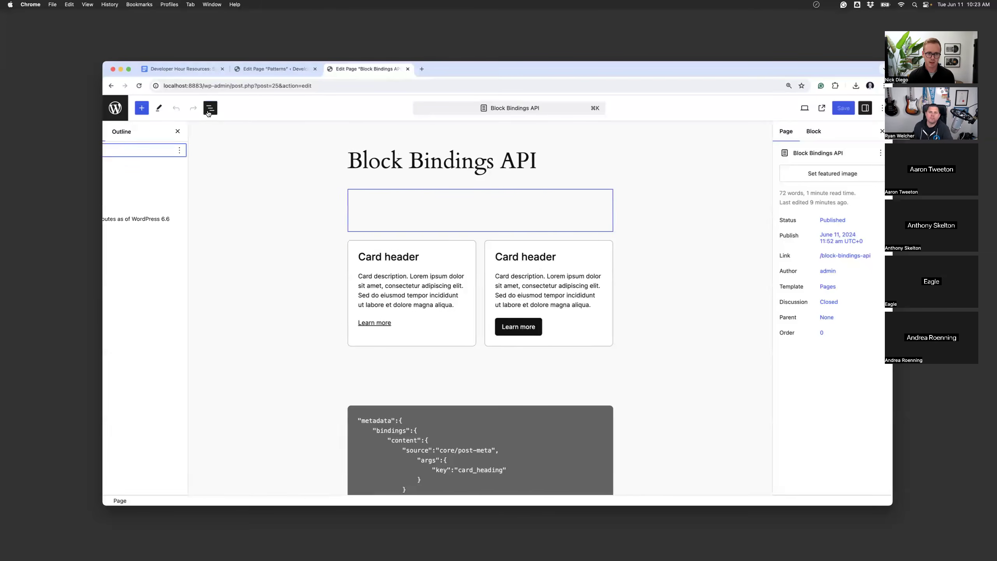
pyautogui.click(110, 163)
pyautogui.click(120, 178)
pyautogui.click(131, 191)
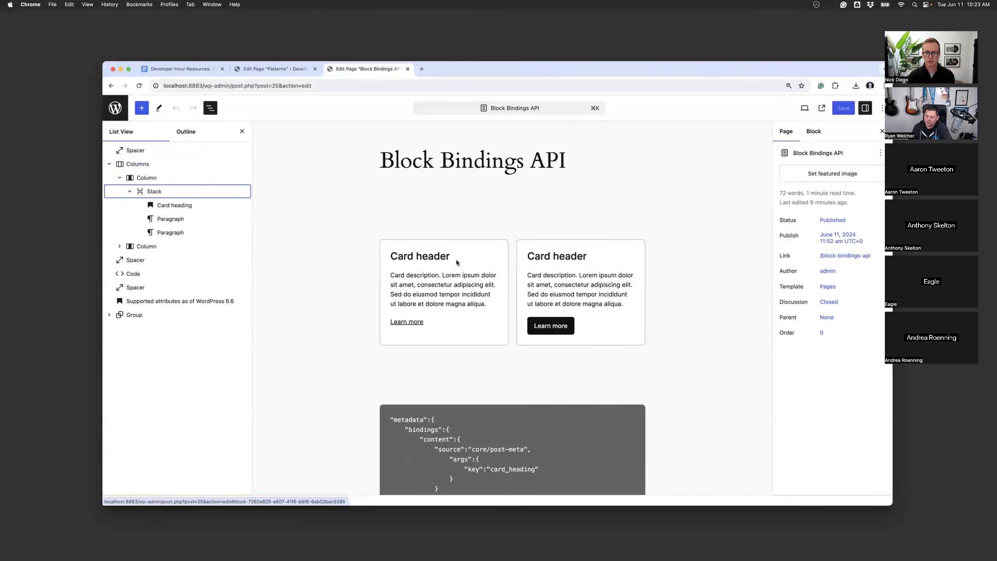
pyautogui.click(437, 256)
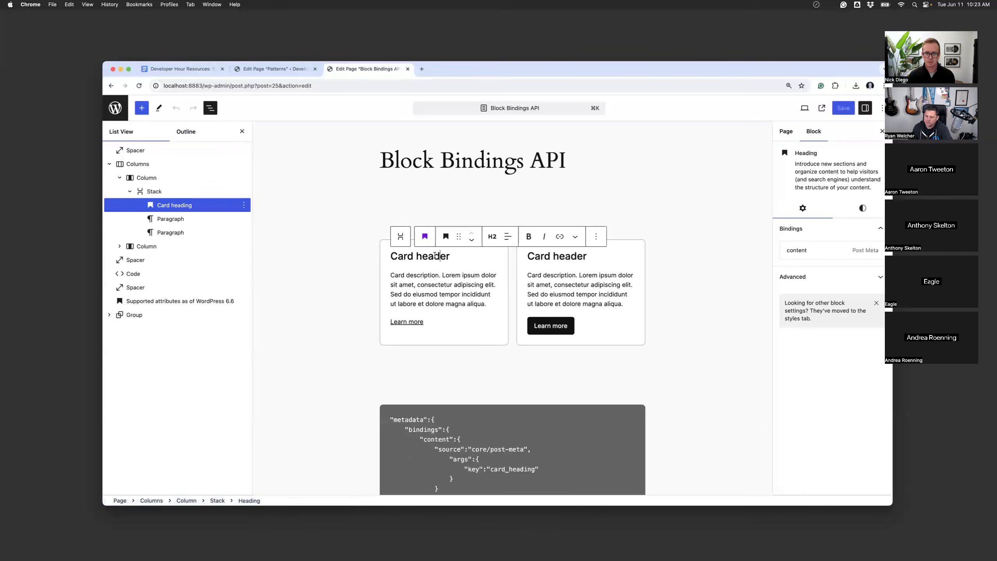
pyautogui.click(723, 229)
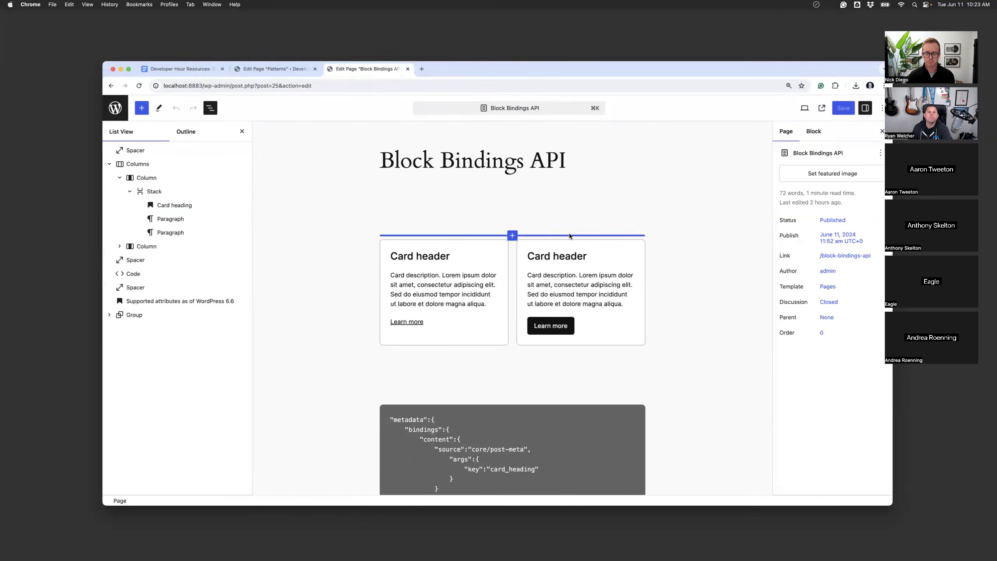
pyautogui.click(411, 254)
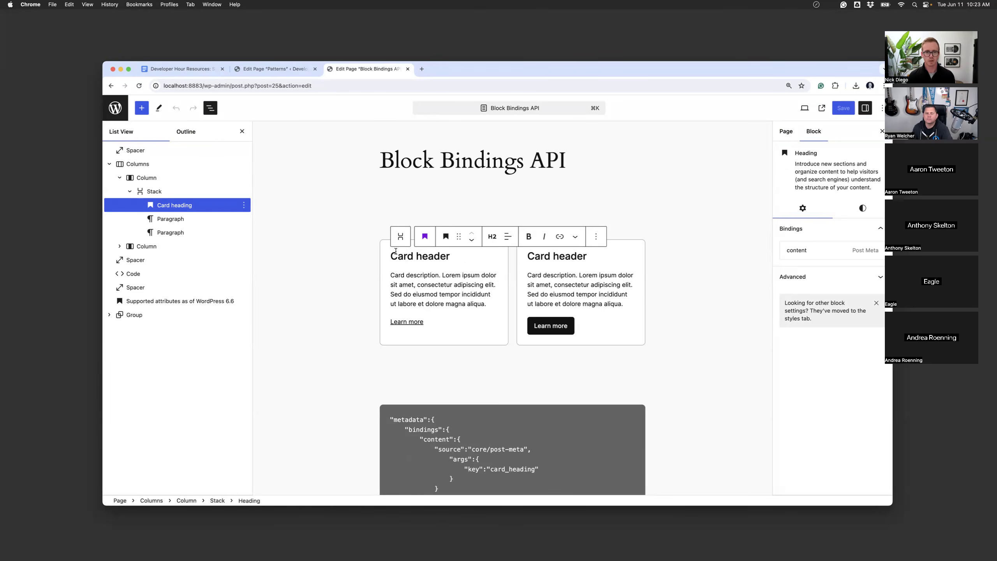
# Leave the Patterns page editor for the WordPress dashboard and view the installed plugins
pyautogui.click(259, 68)
pyautogui.click(120, 114)
pyautogui.click(518, 194)
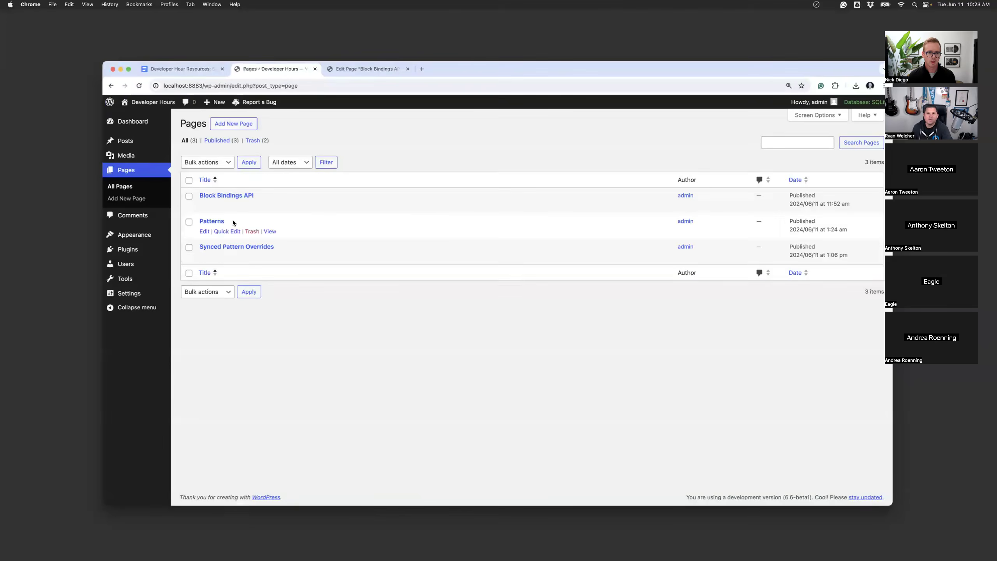
pyautogui.moveTo(138, 292)
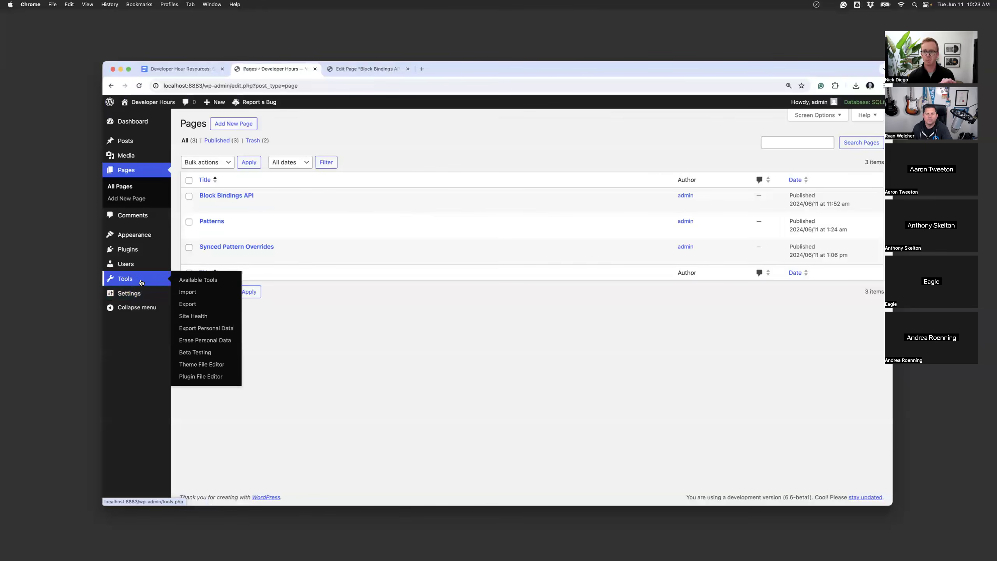
pyautogui.click(142, 250)
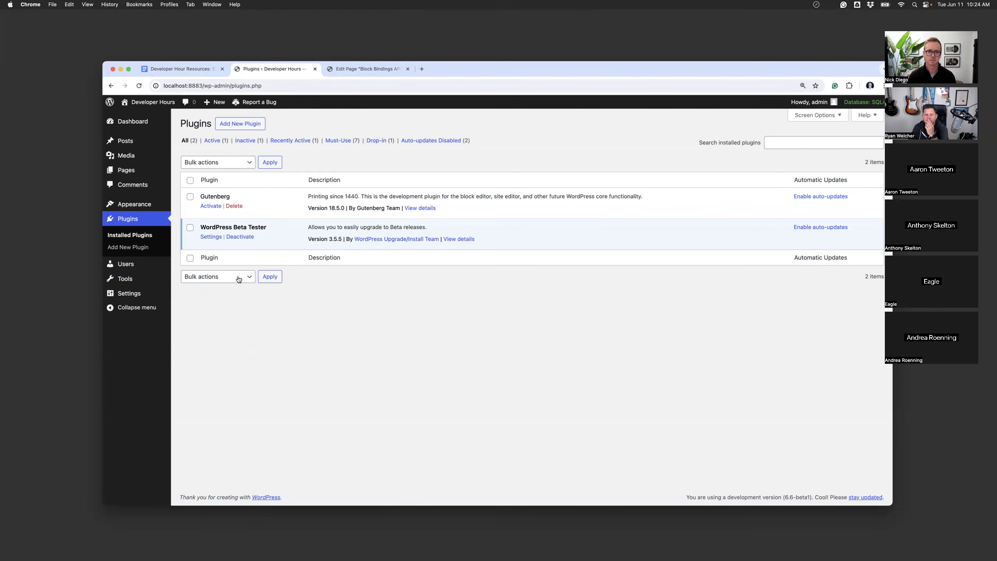
# Return to the Block Bindings API page and inspect the bindings of the first card's description, Learn more link and heading
pyautogui.click(362, 68)
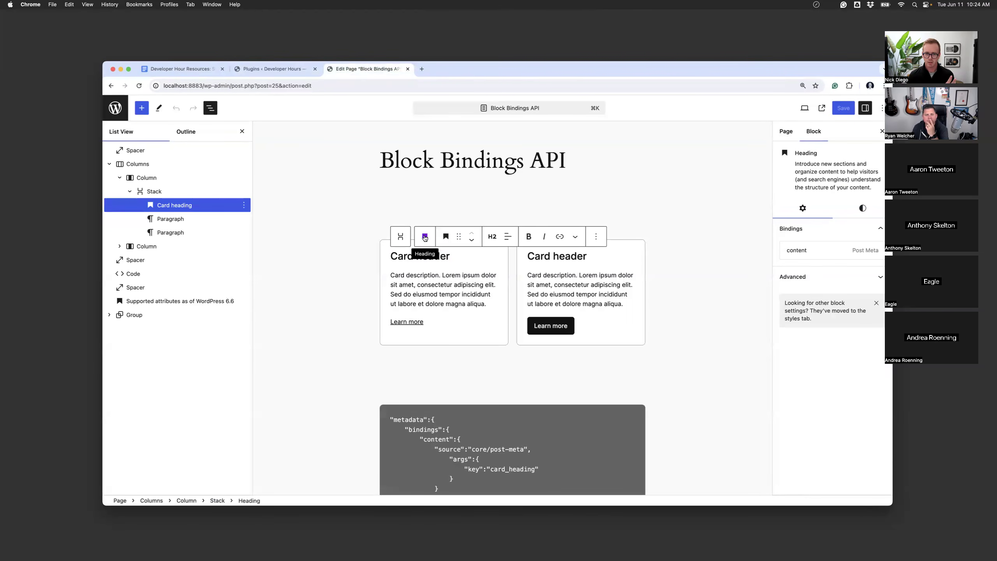
pyautogui.click(416, 275)
pyautogui.click(411, 321)
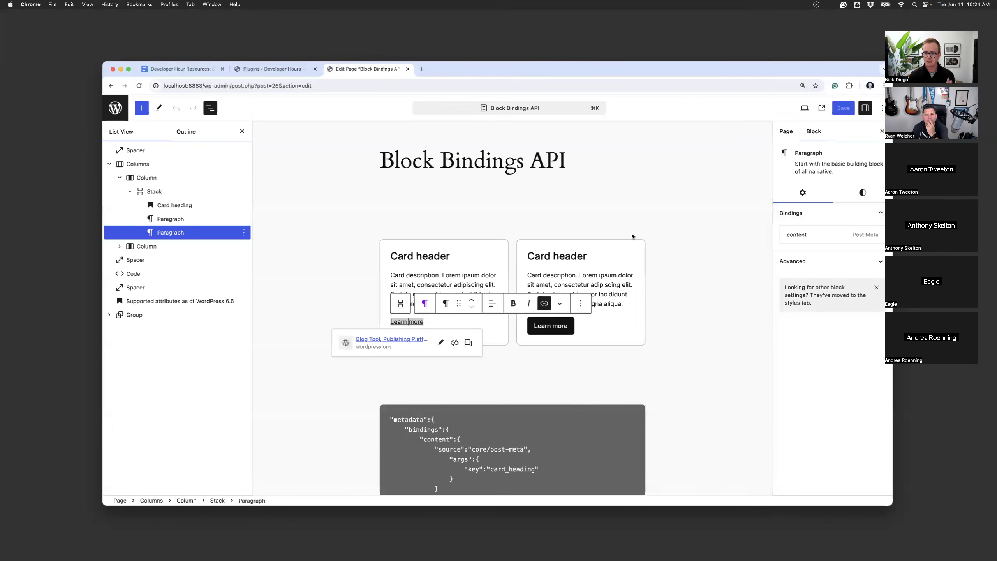
pyautogui.click(432, 262)
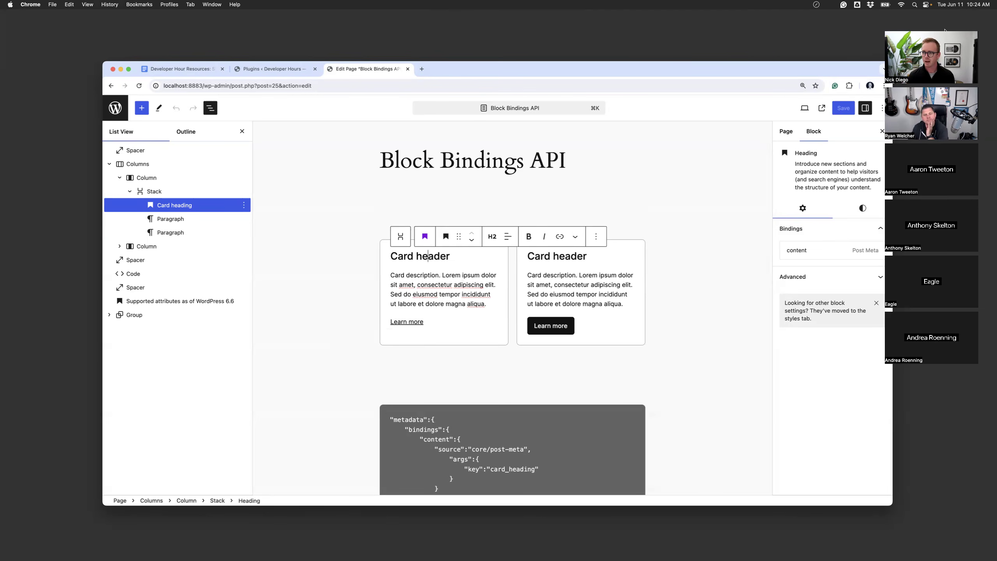
# Enable Custom fields in the editor's general preferences and reload the page to apply it
pyautogui.click(883, 107)
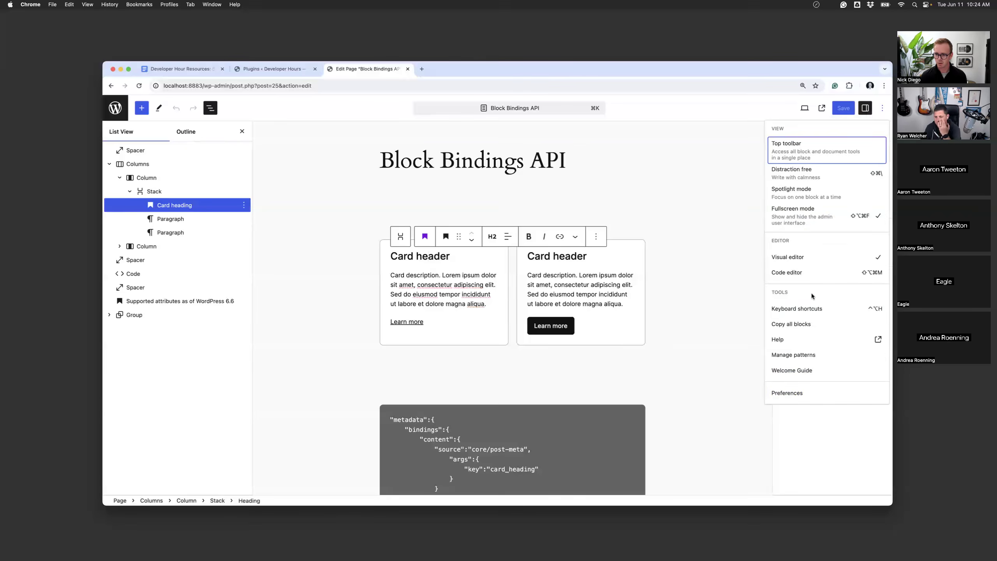
pyautogui.click(785, 393)
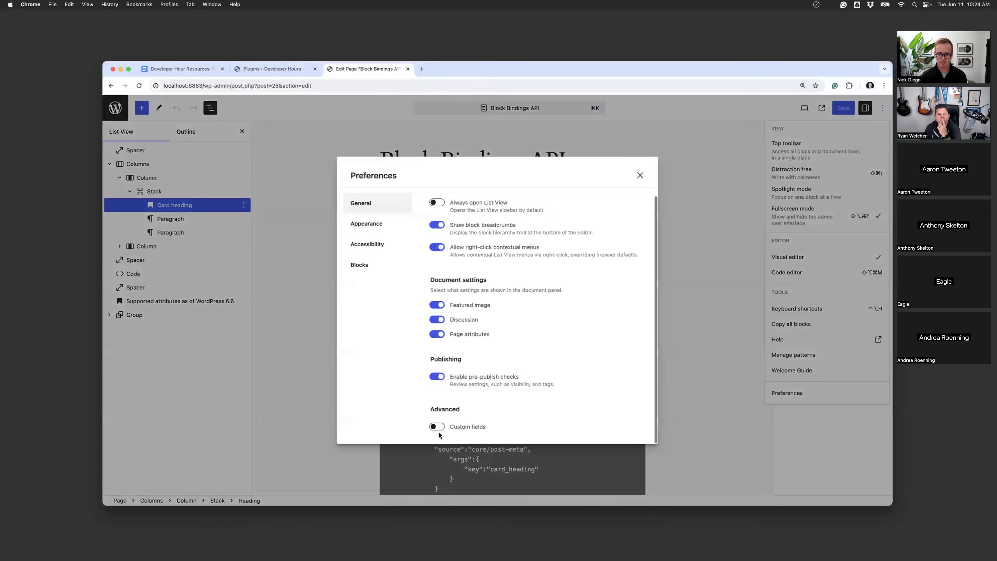
pyautogui.click(436, 426)
pyautogui.scroll(-2, 451, 426)
pyautogui.click(462, 427)
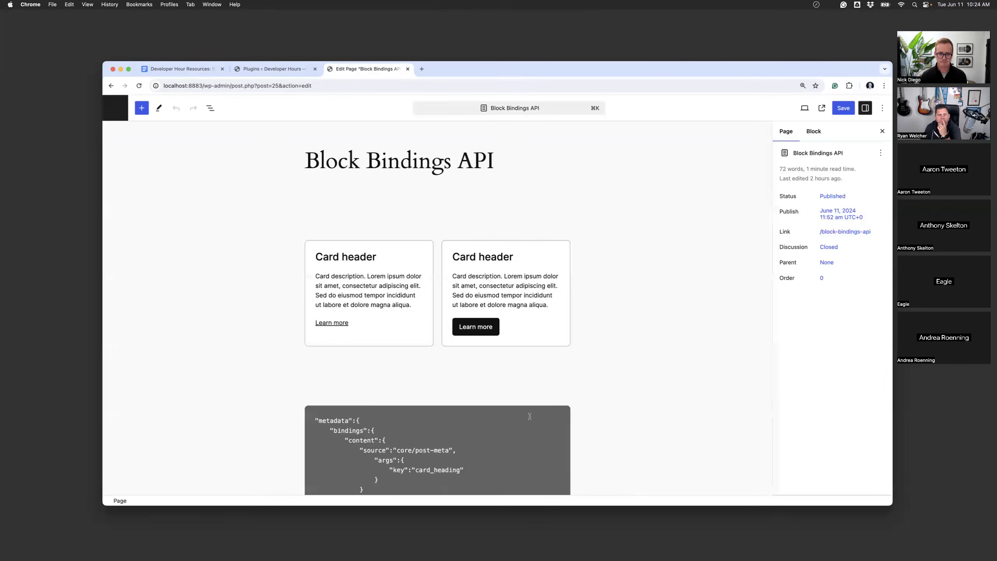
# Expand the Custom Fields section below the supported attributes table to view its entries
pyautogui.scroll(-10, 524, 416)
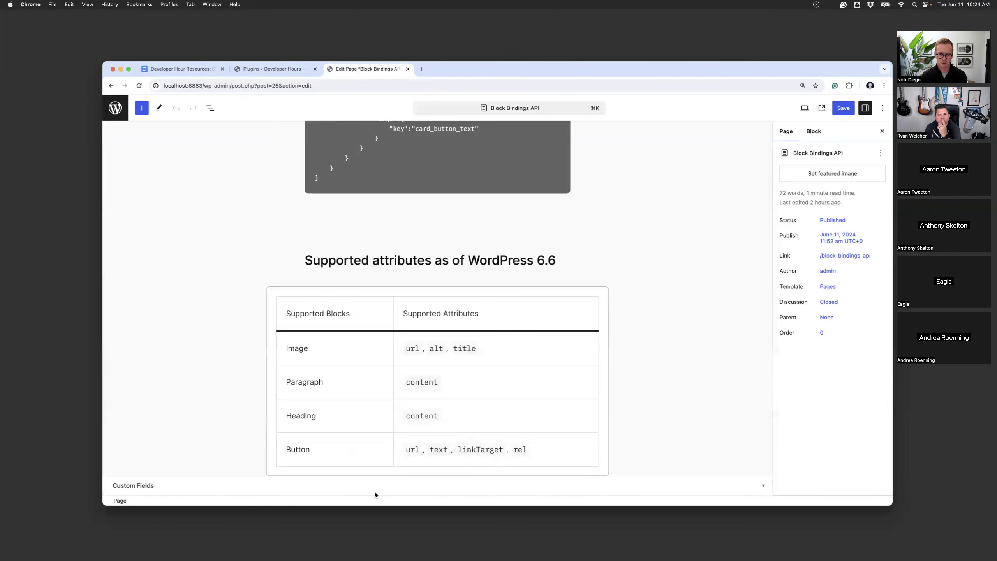
pyautogui.click(763, 487)
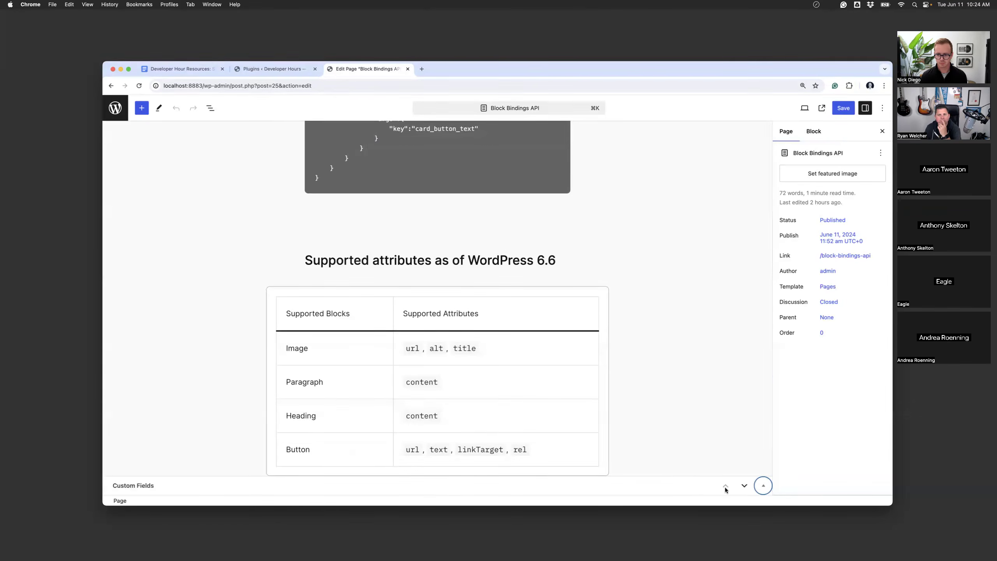
pyautogui.click(765, 486)
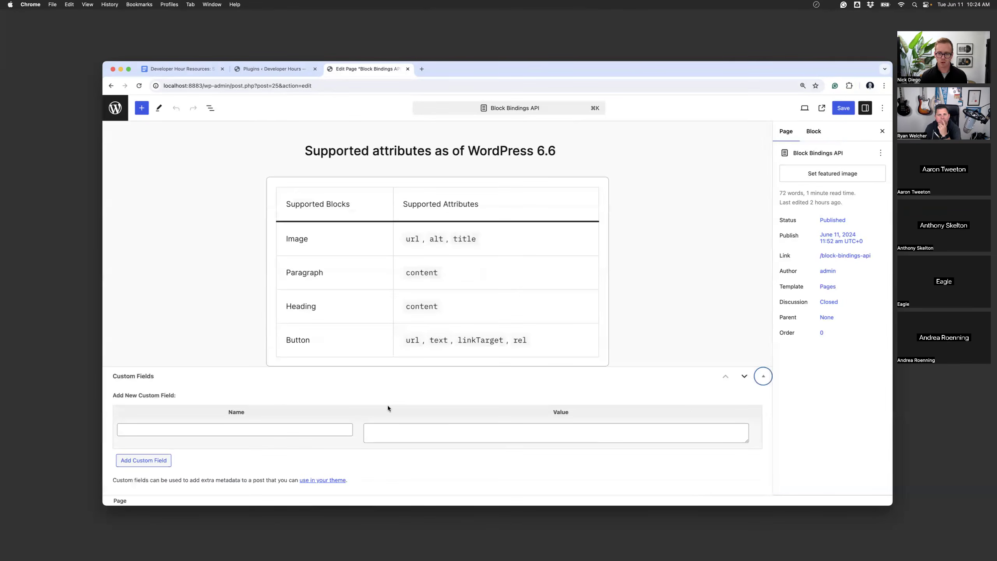
# Select the first card's bound heading, switch to VS Code and open the theme's functions.php
pyautogui.scroll(15, 392, 405)
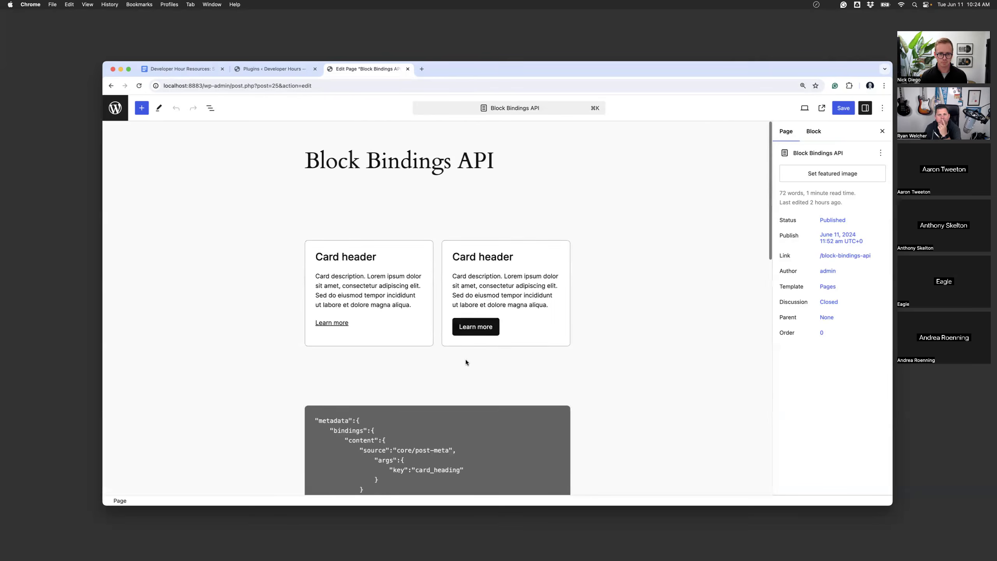
pyautogui.click(348, 259)
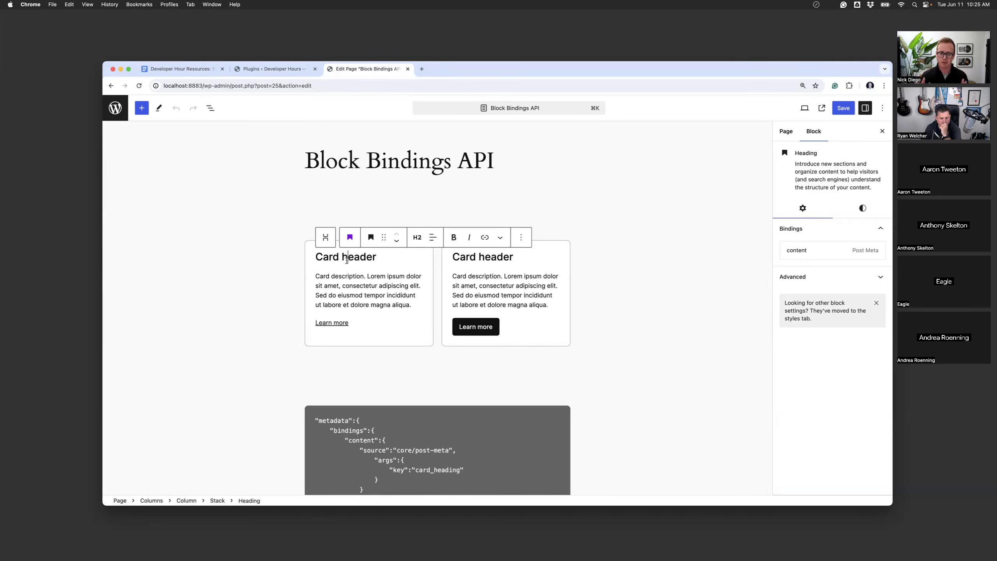
pyautogui.hotkey('ctrl', 'Right')
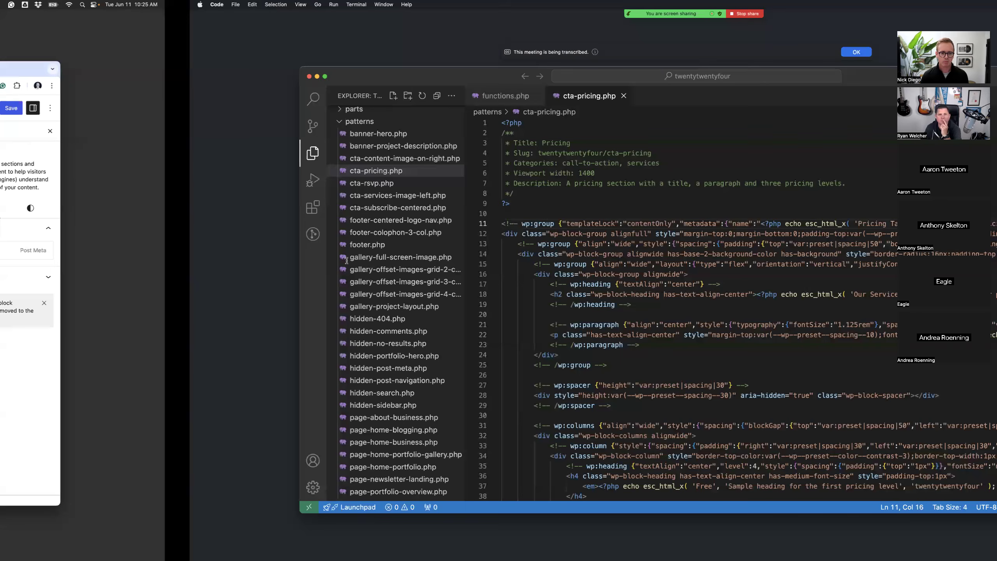
pyautogui.click(146, 122)
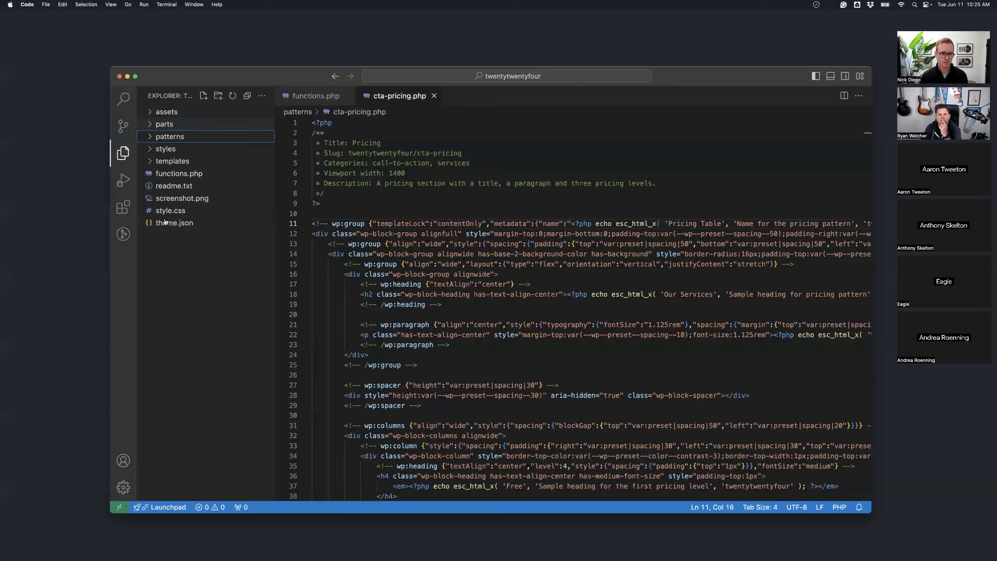
pyautogui.click(175, 177)
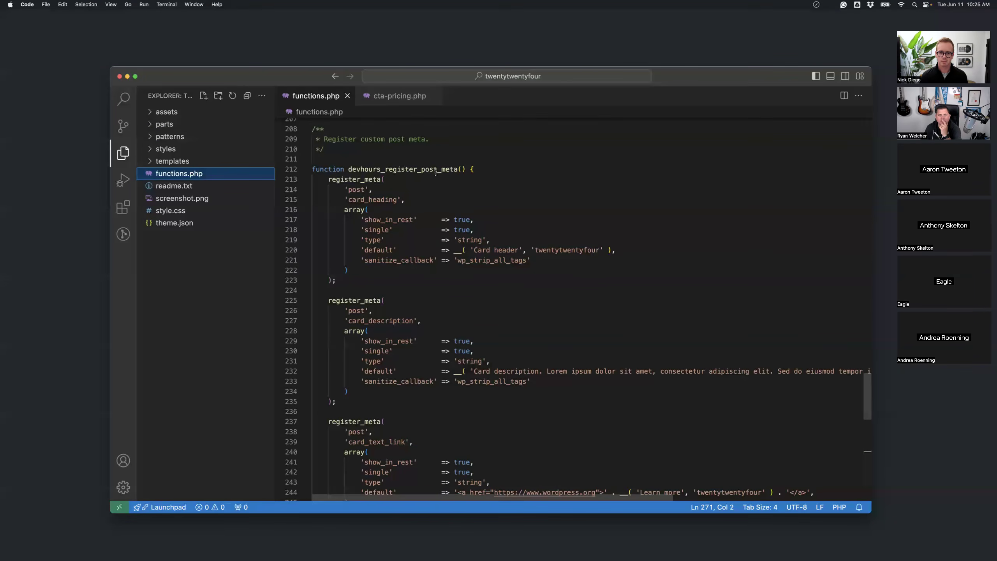
# Review the register_meta calls for card_heading, card_description and card_text_link in functions.php, highlighting each meta key
pyautogui.scroll(-1, 461, 185)
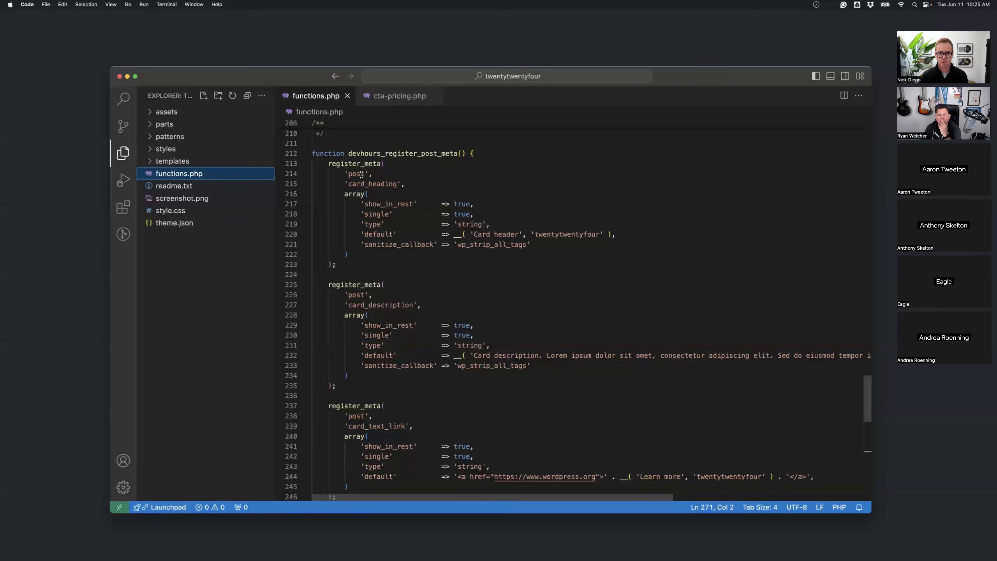
pyautogui.click(327, 163)
pyautogui.doubleClick(382, 184)
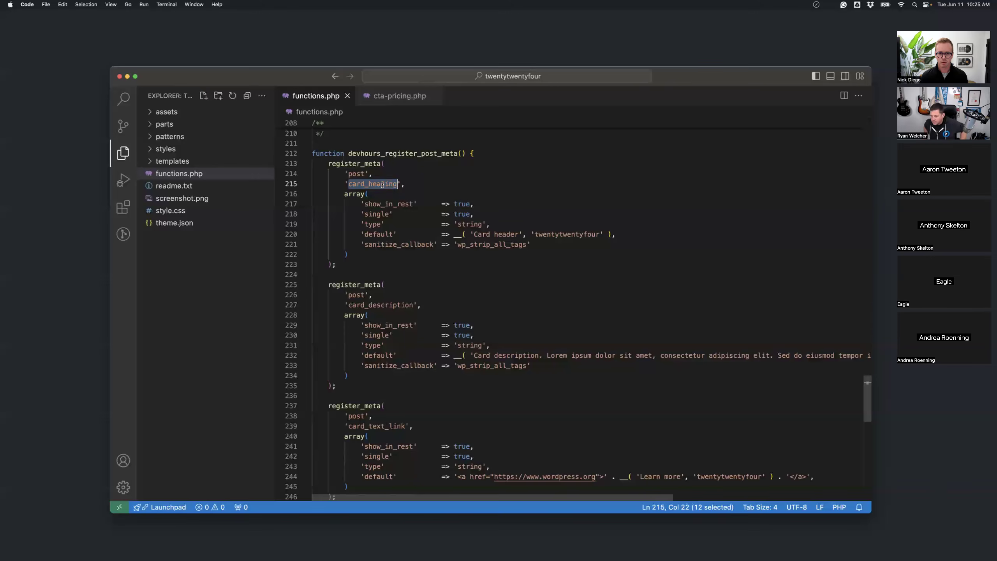
pyautogui.scroll(-1, 384, 184)
pyautogui.scroll(-2, 387, 220)
pyautogui.doubleClick(390, 252)
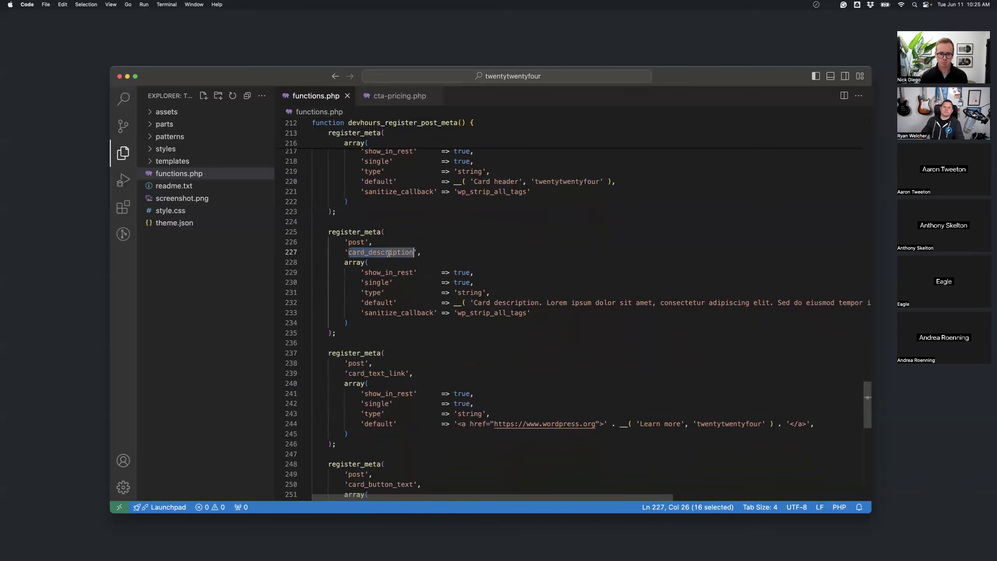
pyautogui.scroll(-4, 391, 254)
pyautogui.doubleClick(392, 283)
# Highlight the card_button_text and card_button_url meta keys, enlarge the code, and return to the card_heading registration to examine its arguments
pyautogui.scroll(-3, 397, 300)
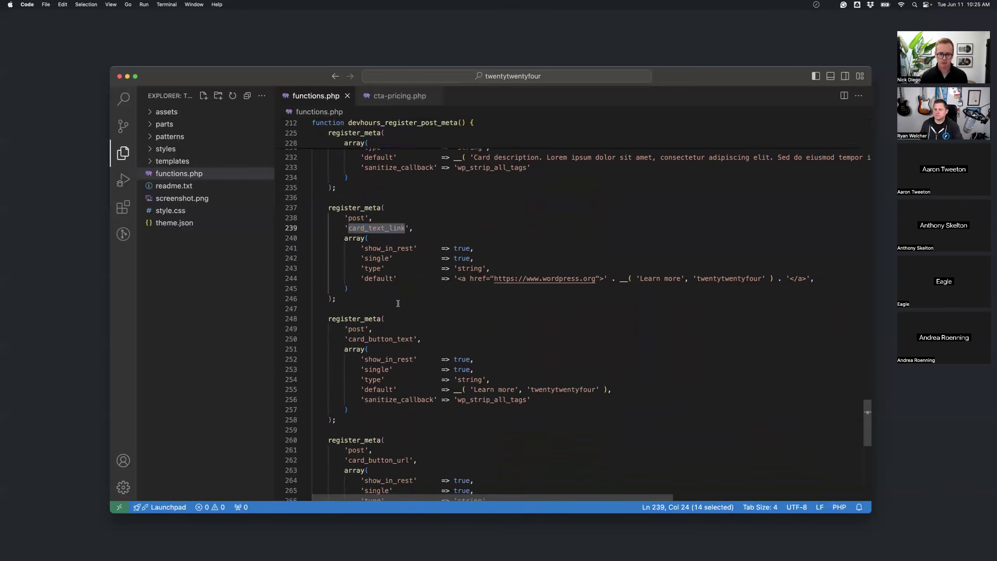
pyautogui.press('super+equal')
pyautogui.scroll(-1, 448, 275)
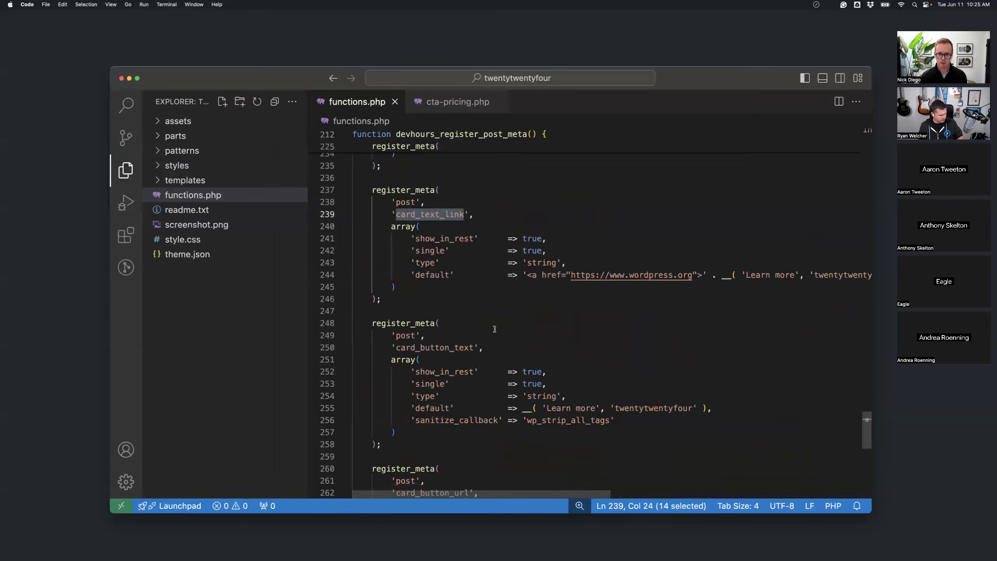
pyautogui.doubleClick(445, 259)
pyautogui.doubleClick(451, 405)
pyautogui.scroll(1, 470, 395)
pyautogui.scroll(10, 470, 395)
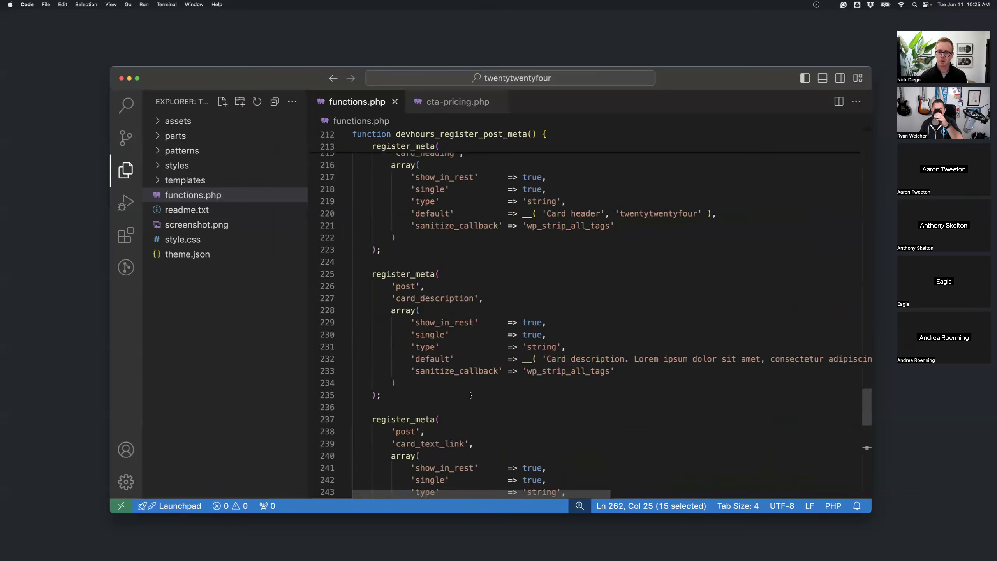
pyautogui.scroll(-1, 470, 395)
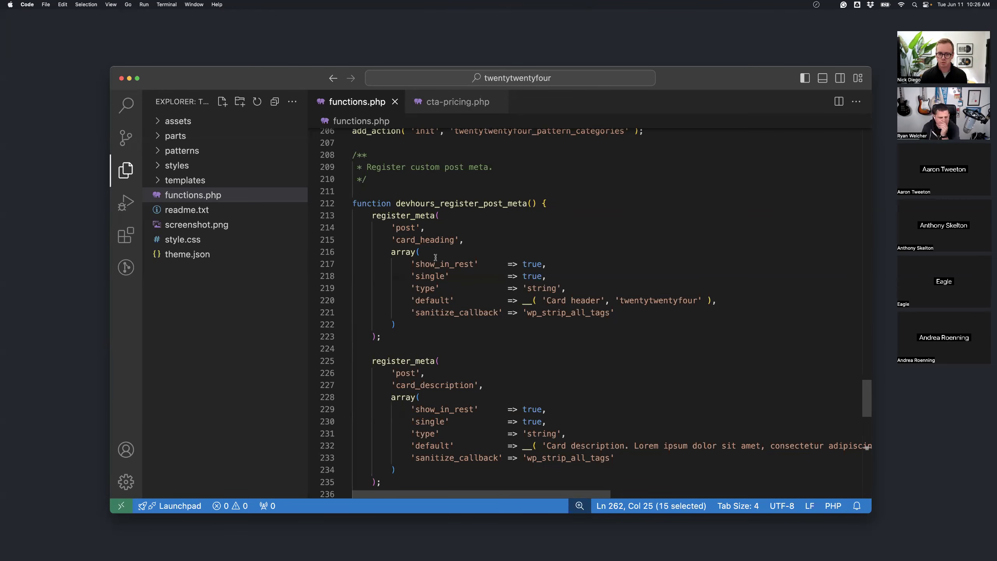
pyautogui.scroll(-2, 414, 263)
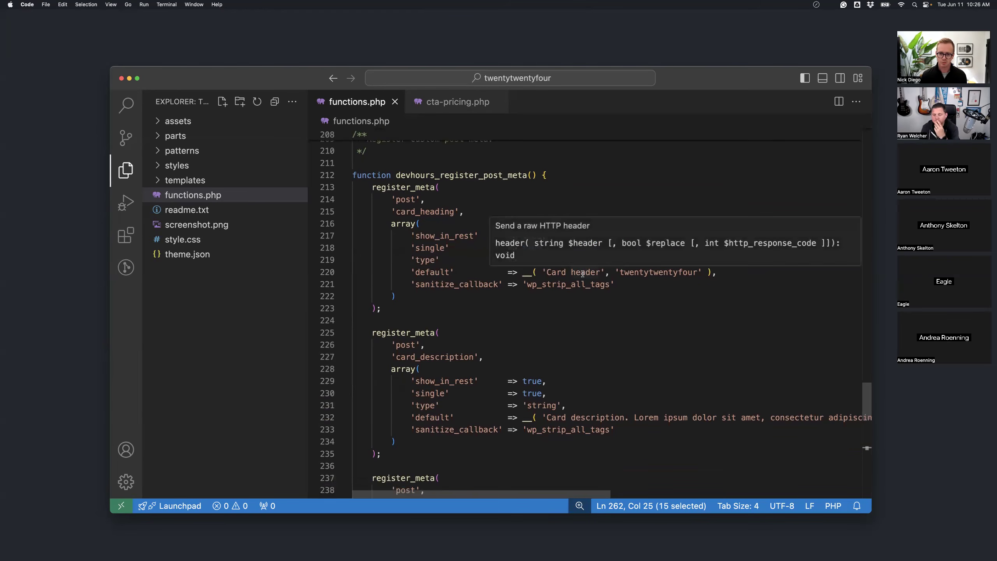
# Change the card_heading default to "Card header (Test)", save functions.php, reload the Block Bindings API page in Chrome and highlight "(Test)" in the first card
pyautogui.hotkey('ctrl', 'Left')
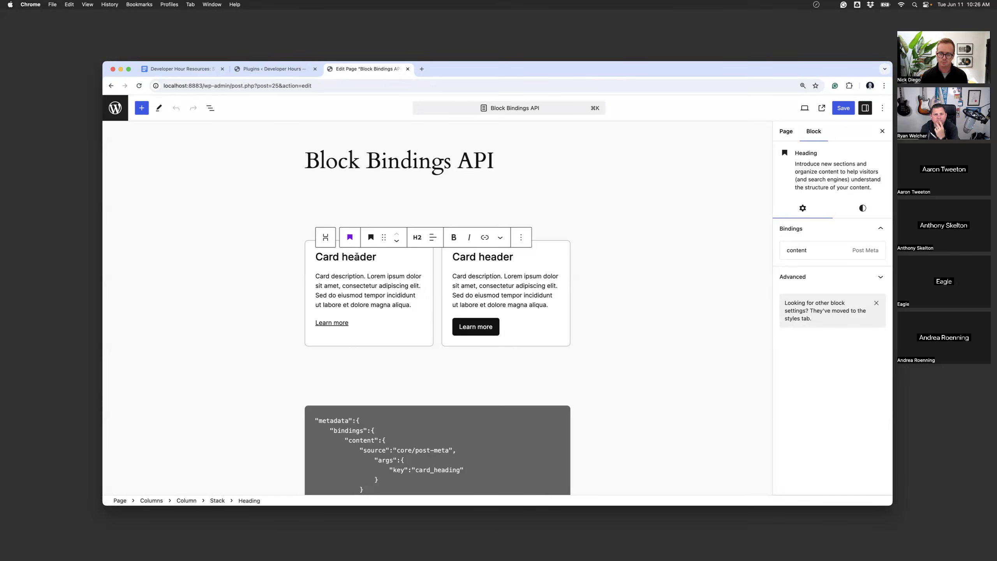
pyautogui.hotkey('ctrl', 'Right')
pyautogui.click(598, 271)
pyautogui.write('(Test)')
pyautogui.press('super+s')
pyautogui.hotkey('ctrl', 'Left')
pyautogui.press('super+r')
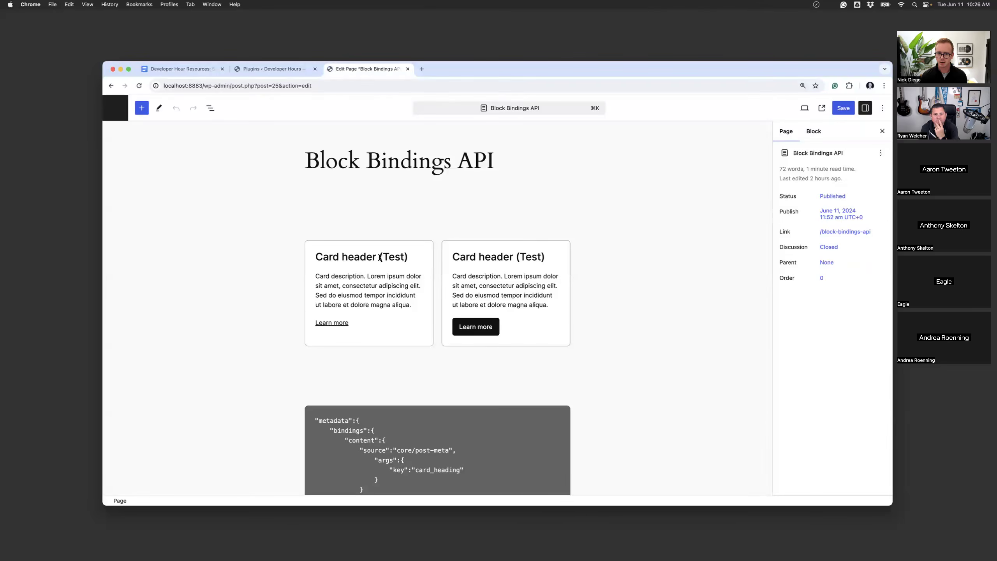
pyautogui.moveTo(380, 257); pyautogui.dragTo(408, 258)
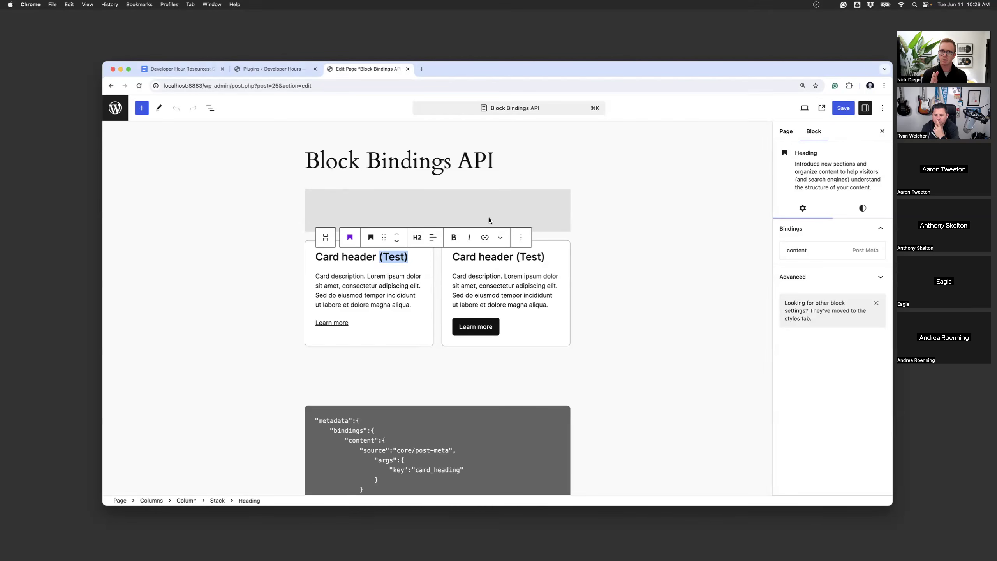
# Replace the first card's bound heading with "My header", check the card_heading key in functions.php, and save the page including its post meta
pyautogui.tripleClick(352, 258)
pyautogui.write('My header')
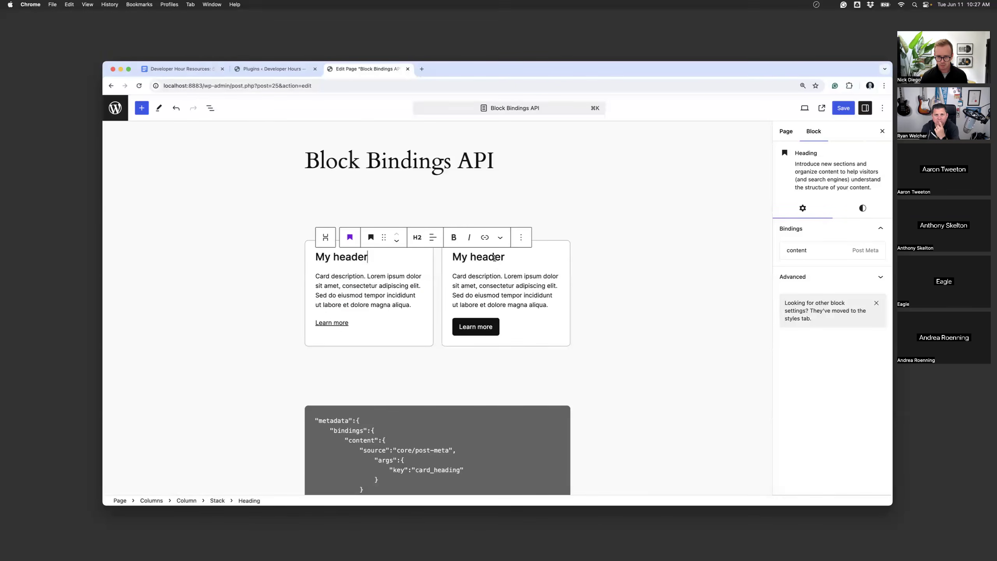
pyautogui.click(843, 107)
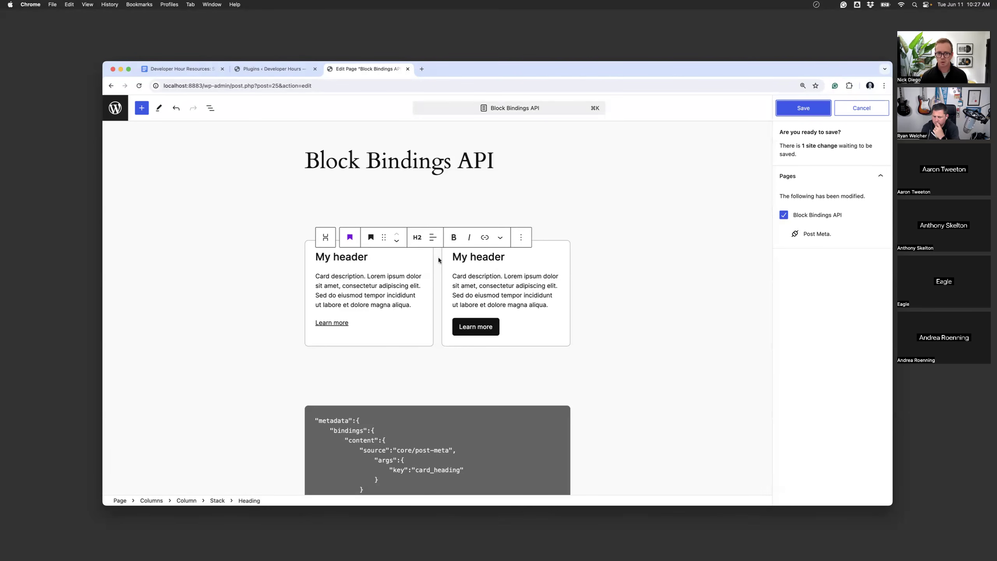
pyautogui.hotkey('ctrl', 'Right')
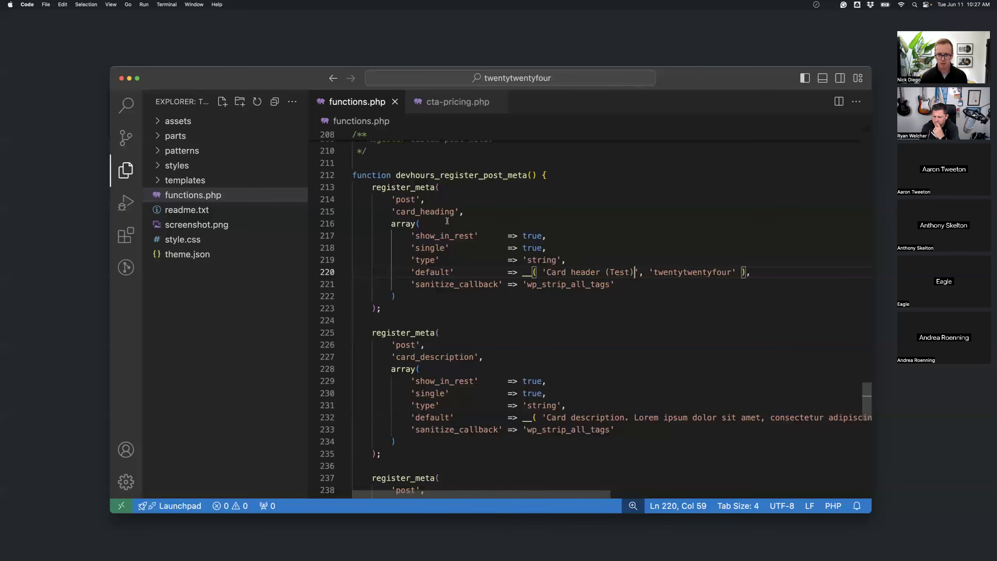
pyautogui.doubleClick(438, 213)
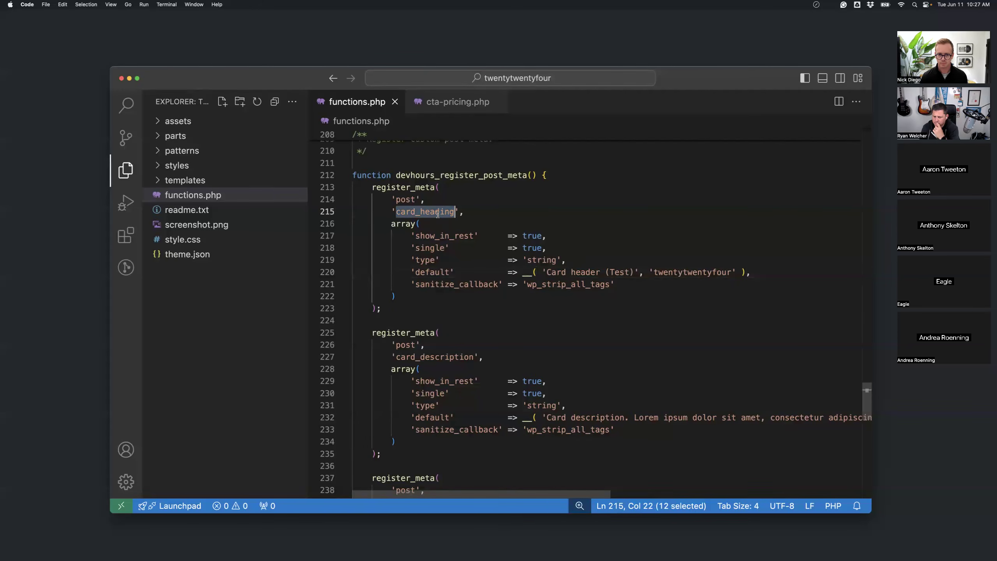
pyautogui.hotkey('ctrl', 'Left')
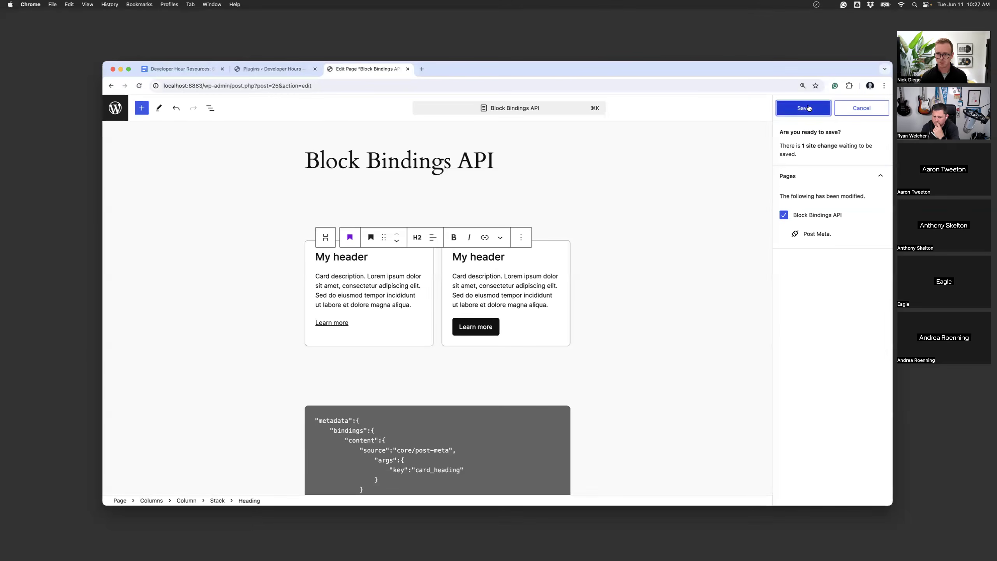
pyautogui.click(803, 107)
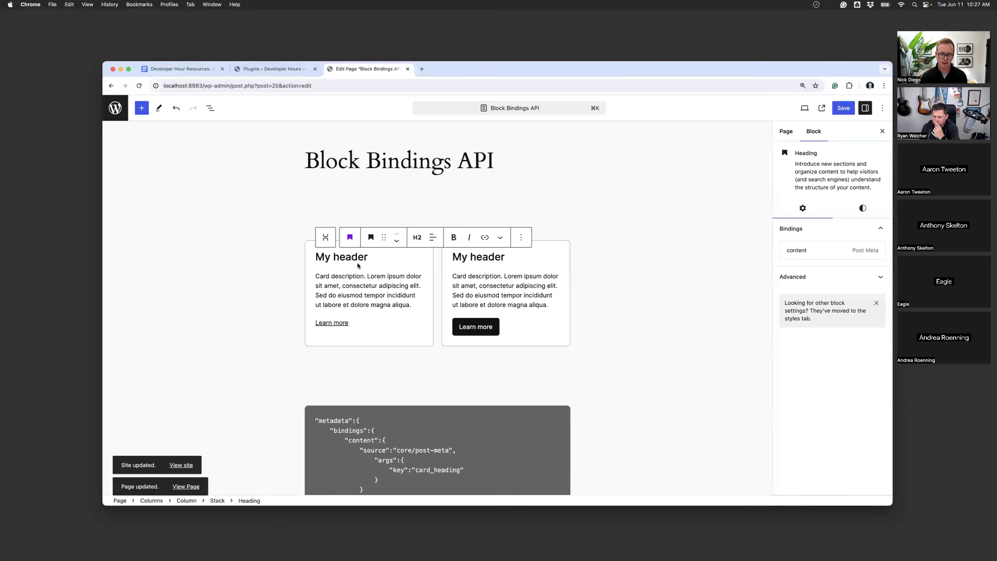
# Reload the page, check the card_heading entry in the Custom Fields section, and return to the cards
pyautogui.scroll(-10, 355, 271)
pyautogui.press('super+r')
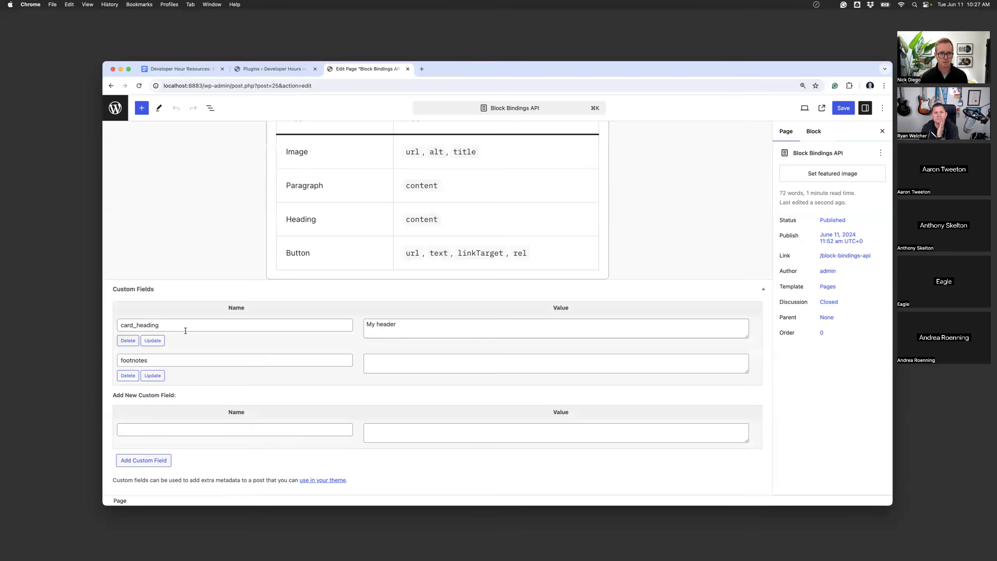
pyautogui.moveTo(120, 325); pyautogui.dragTo(362, 325)
pyautogui.scroll(15, 388, 332)
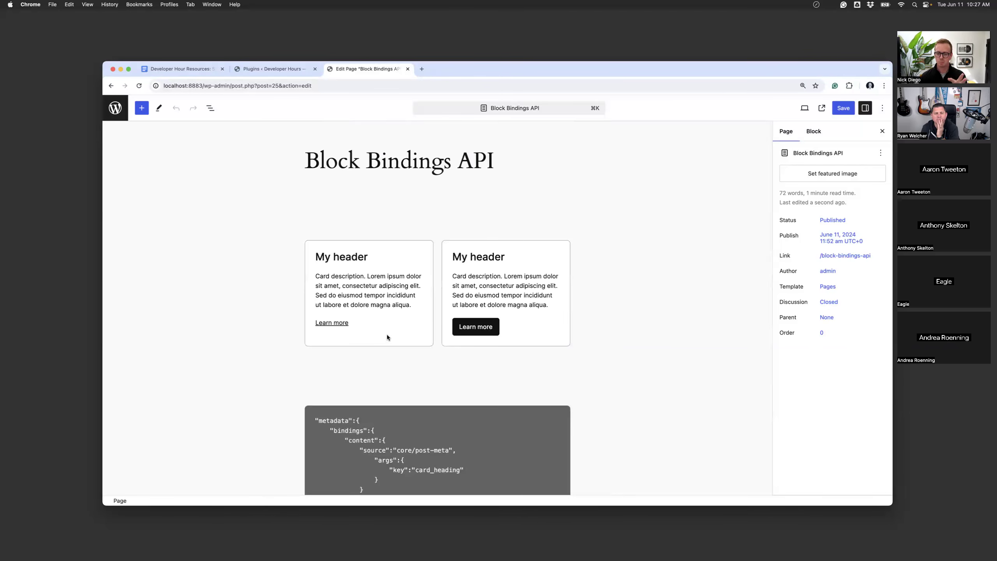
# Inspect the block settings of the first card's description, the Columns block and the first card's heading
pyautogui.click(351, 293)
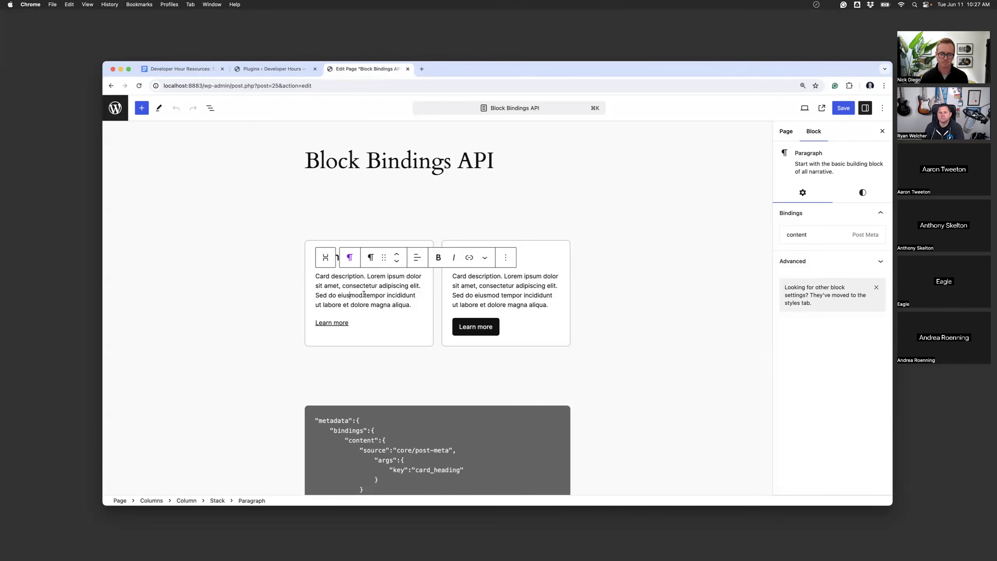
pyautogui.click(556, 239)
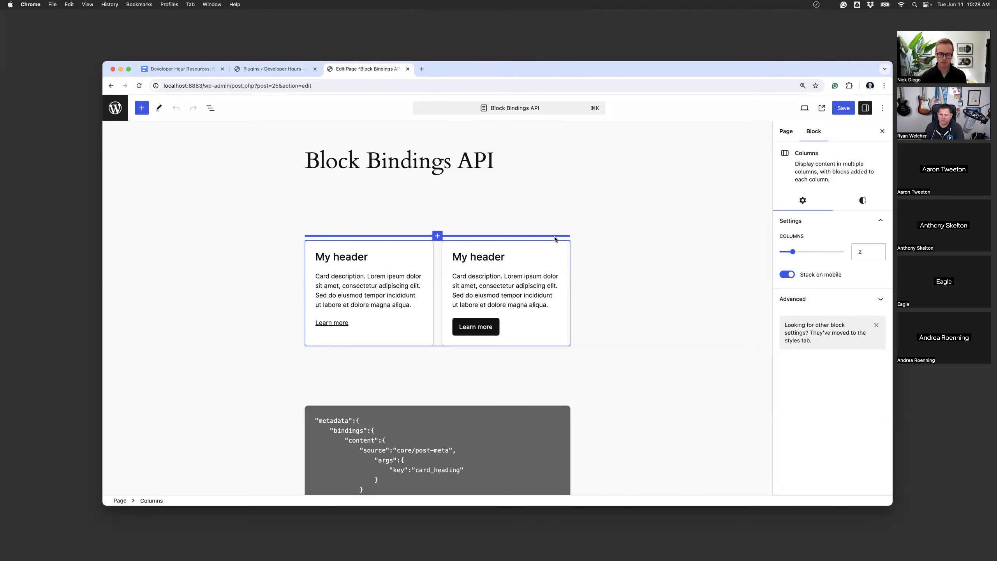
pyautogui.scroll(-2, 555, 239)
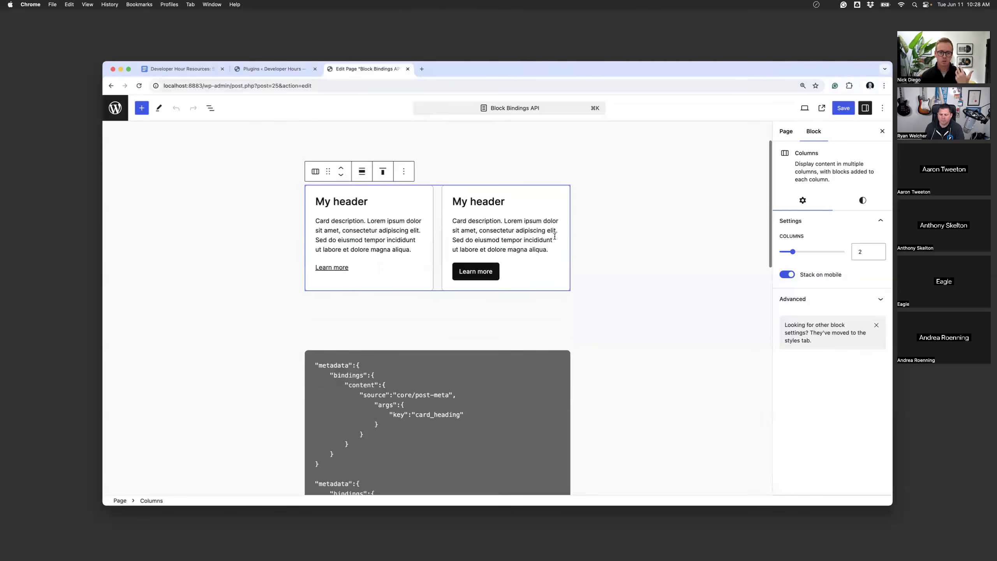
pyautogui.click(352, 201)
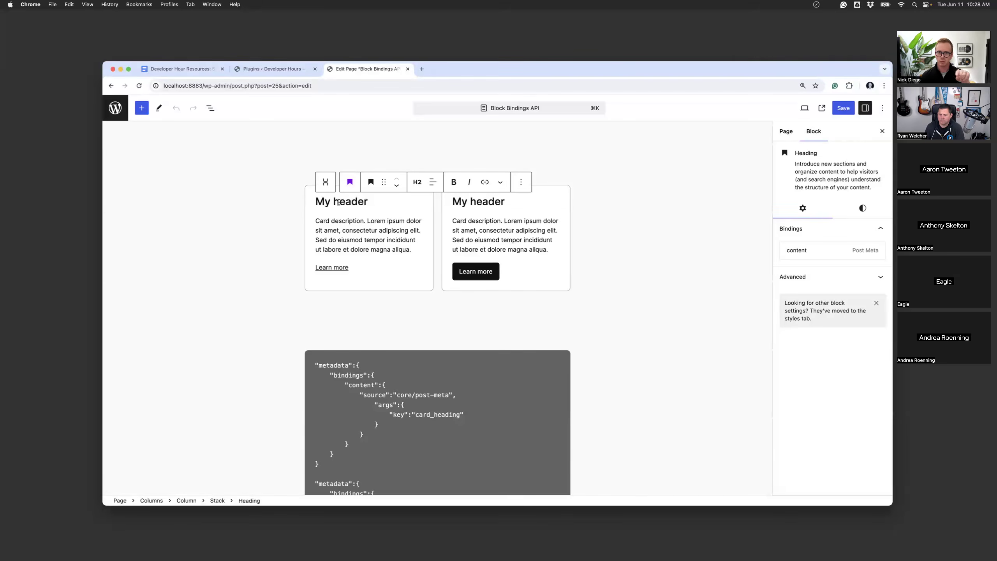
# Highlight the card_heading bindings sample and its core/post-meta source in the code block, and compare it with the registration in functions.php
pyautogui.scroll(-3, 366, 237)
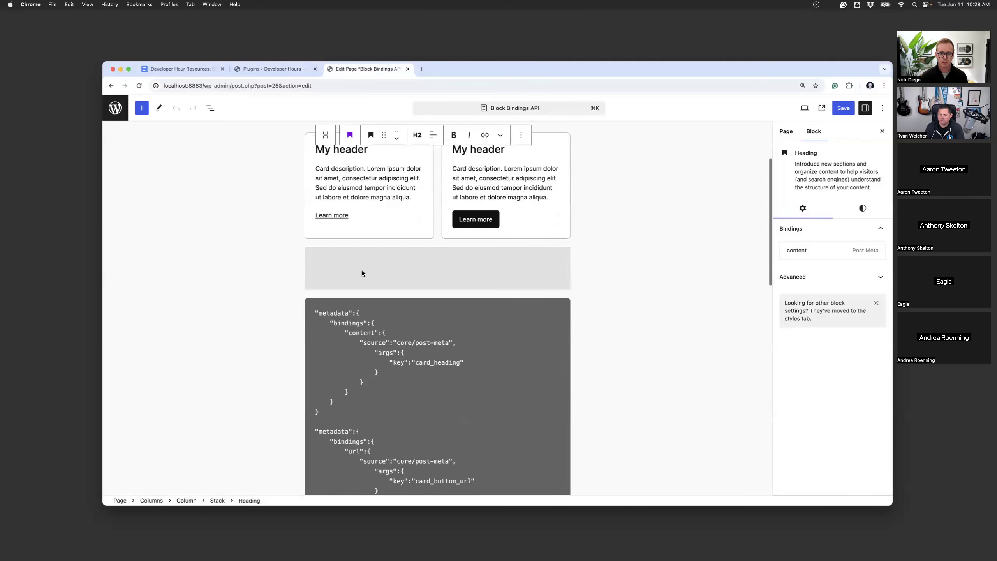
pyautogui.moveTo(317, 311); pyautogui.dragTo(366, 406)
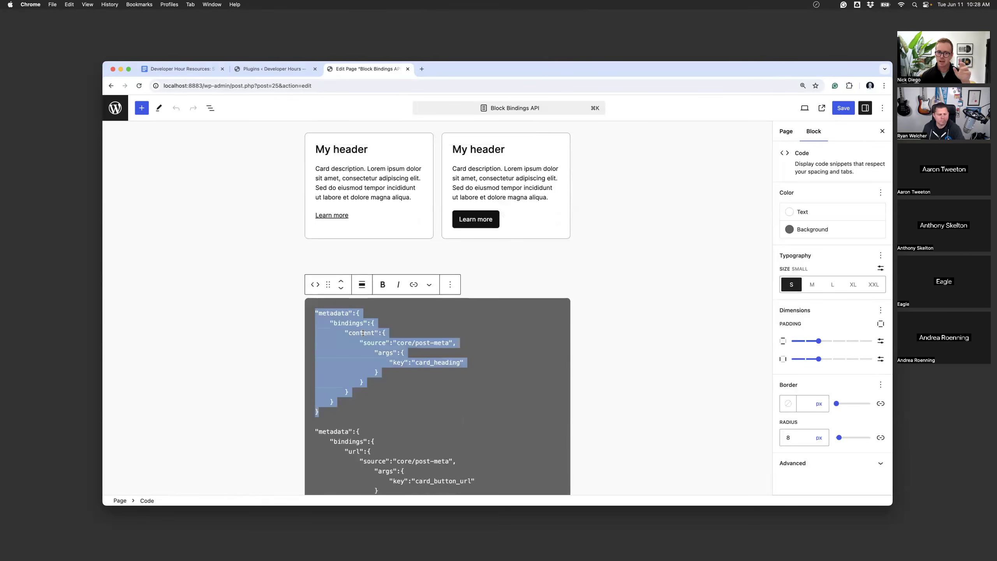
pyautogui.click(384, 340)
pyautogui.press('super+equal')
pyautogui.scroll(-3, 353, 318)
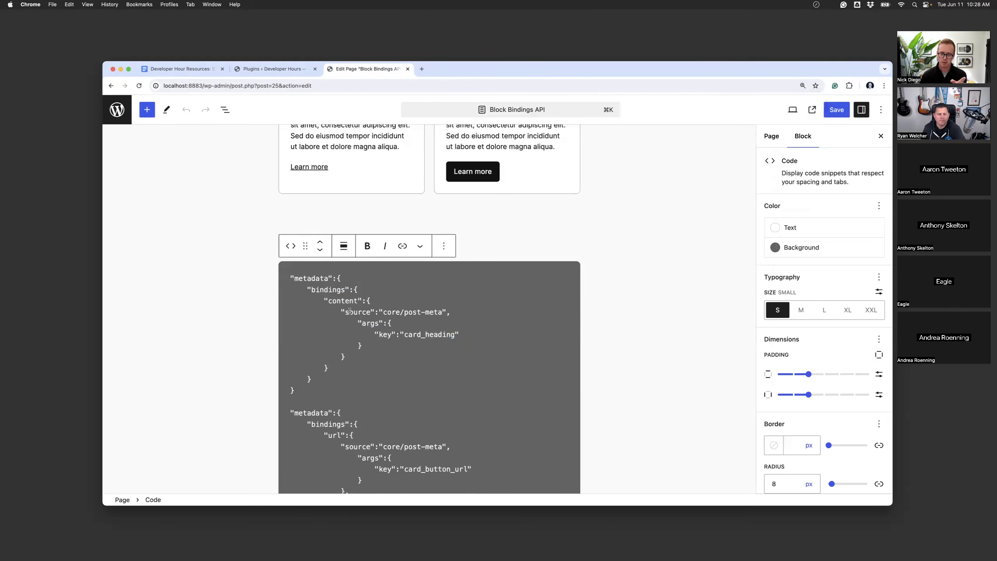
pyautogui.moveTo(382, 312); pyautogui.dragTo(440, 311)
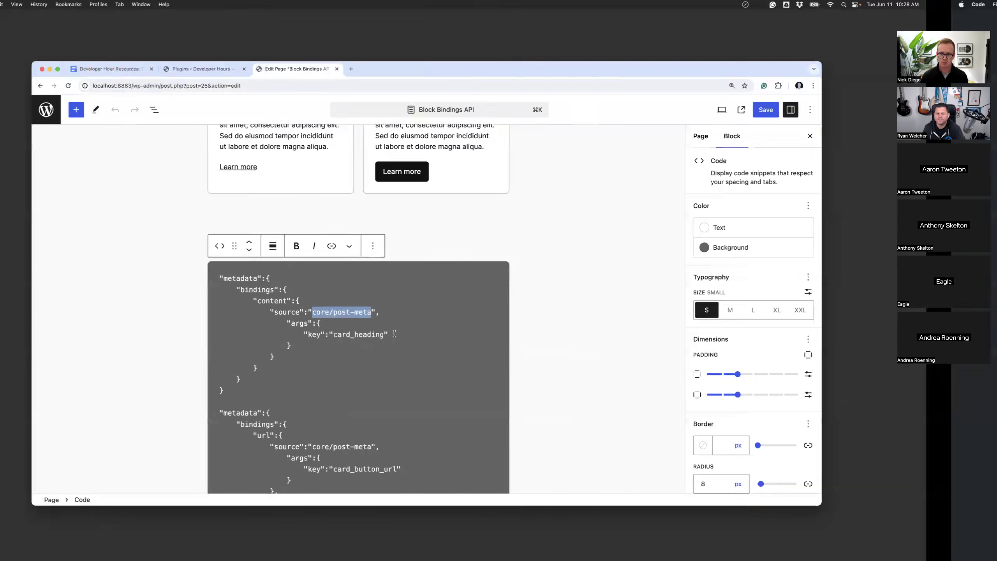
pyautogui.hotkey('ctrl', 'Right')
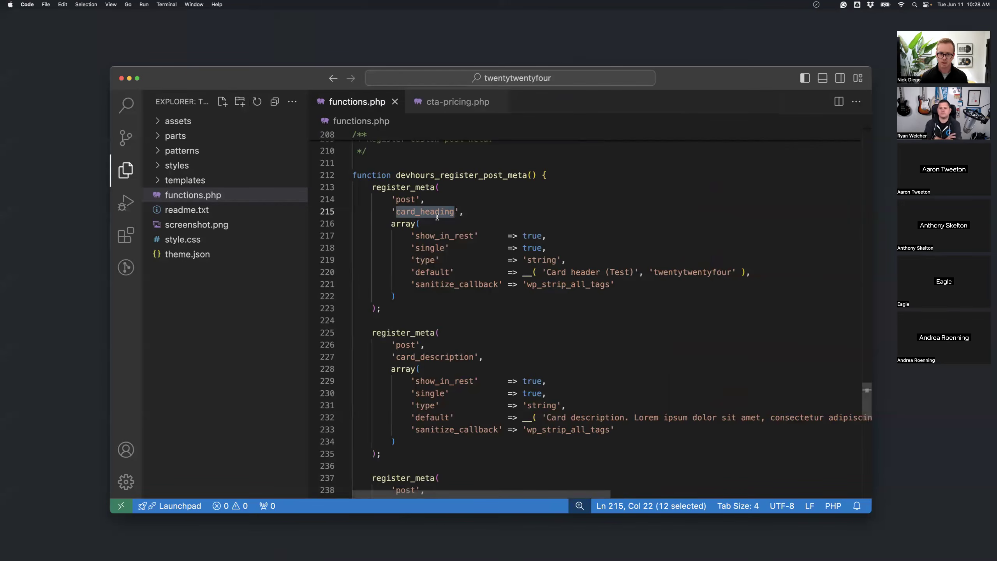
pyautogui.hotkey('ctrl', 'Left')
# Switch the page to the code editor and search its markup for "meta"
pyautogui.scroll(2, 404, 297)
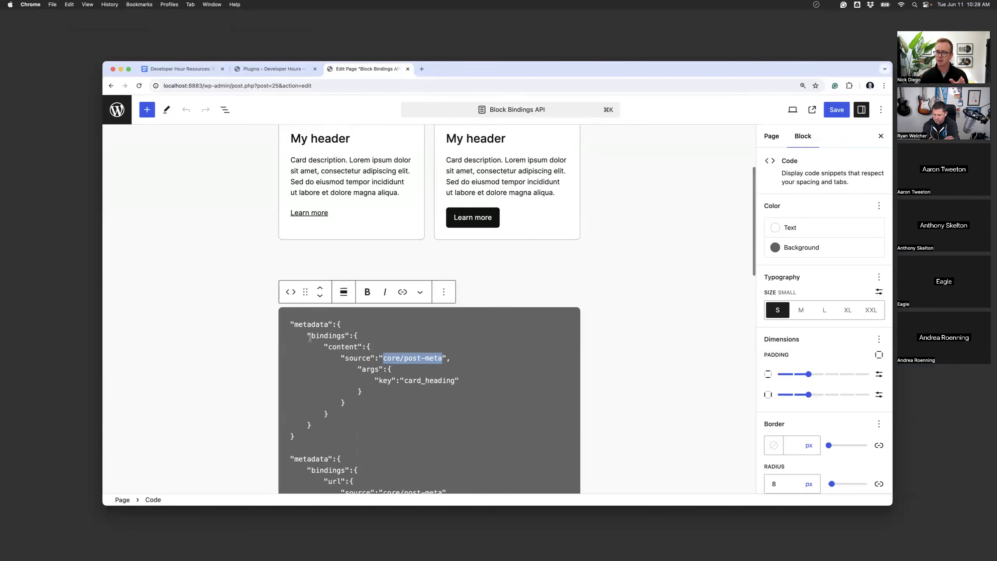
pyautogui.scroll(3, 310, 339)
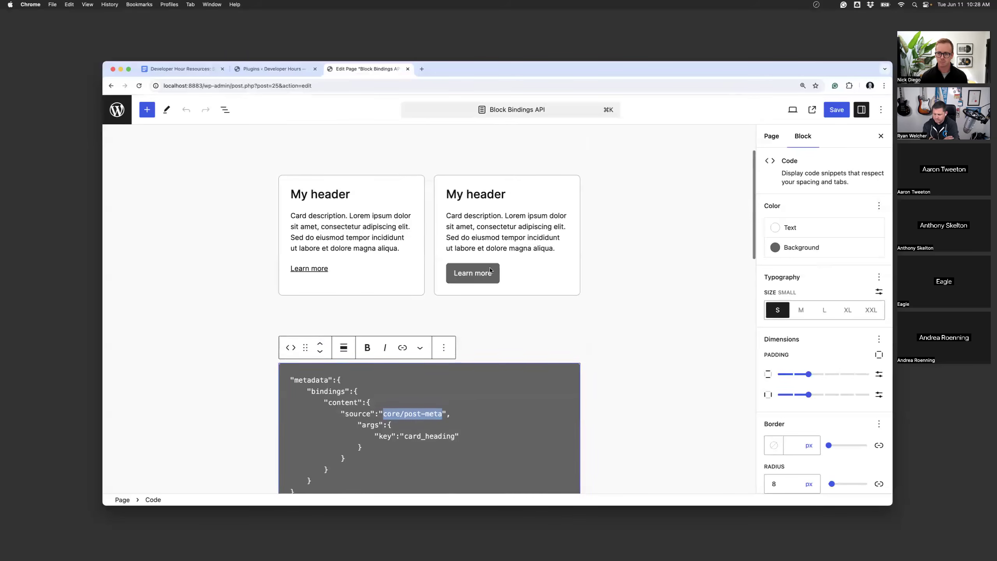
pyautogui.click(882, 113)
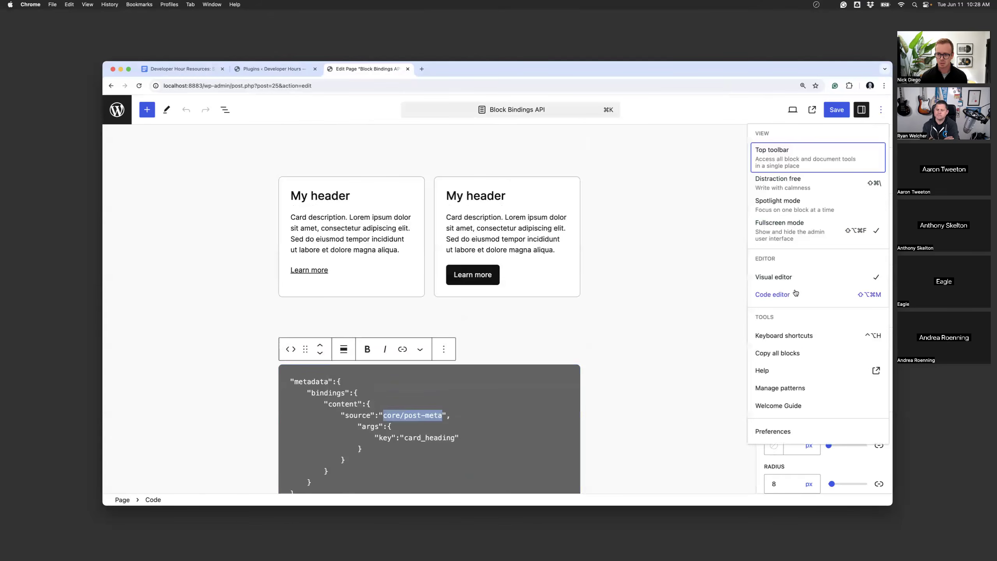
pyautogui.click(781, 294)
pyautogui.scroll(-3, 447, 265)
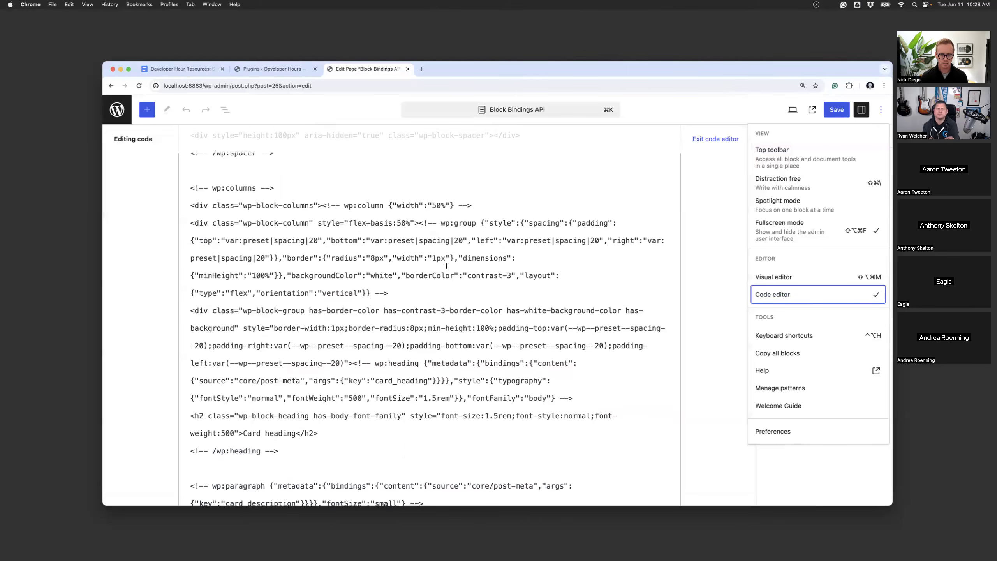
pyautogui.press('super+f')
pyautogui.write('meta')
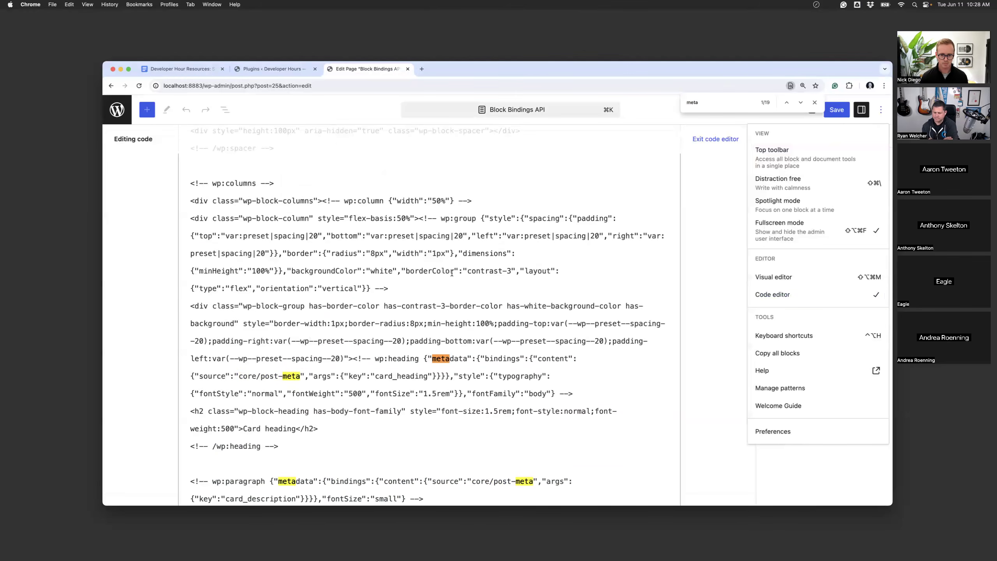
# Highlight the first card's heading block markup and its metadata attribute in the page code
pyautogui.scroll(-5, 452, 273)
pyautogui.moveTo(353, 273); pyautogui.dragTo(373, 355)
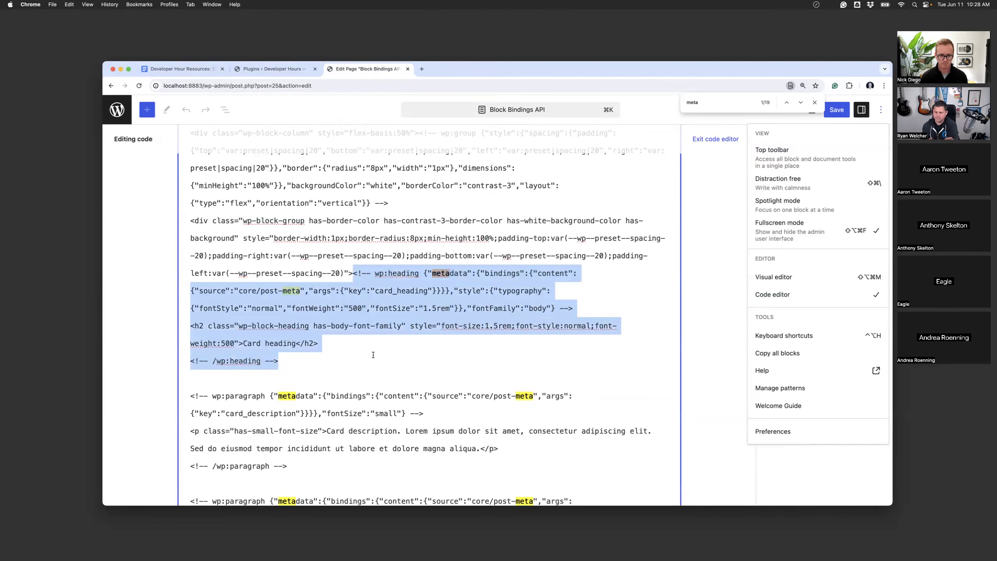
pyautogui.click(476, 265)
pyautogui.doubleClick(448, 273)
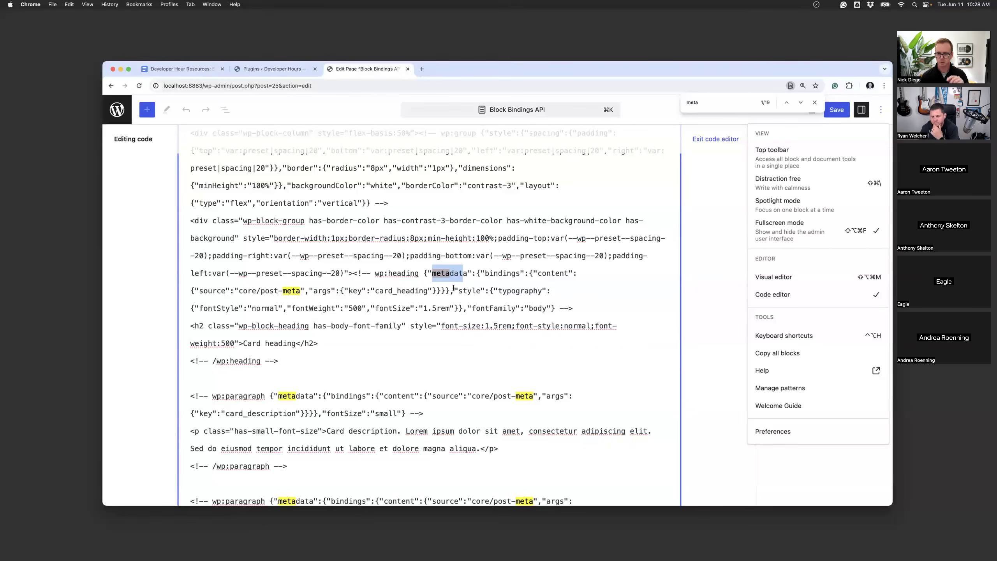
# Highlight the first card heading's metadata bindings in the page code, and return the page to the visual editor
pyautogui.moveTo(450, 291); pyautogui.dragTo(419, 276)
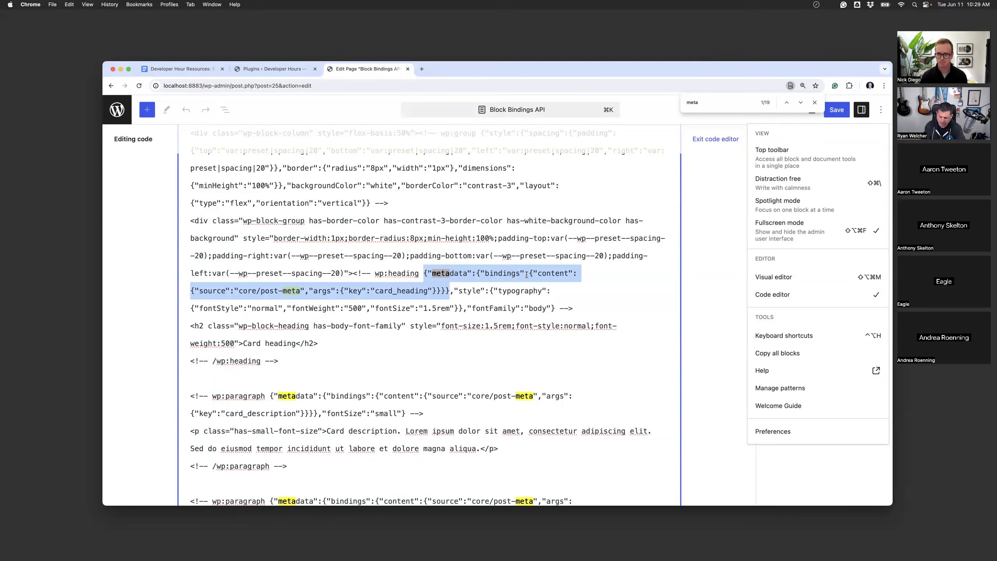
pyautogui.click(718, 138)
pyautogui.scroll(-2, 485, 254)
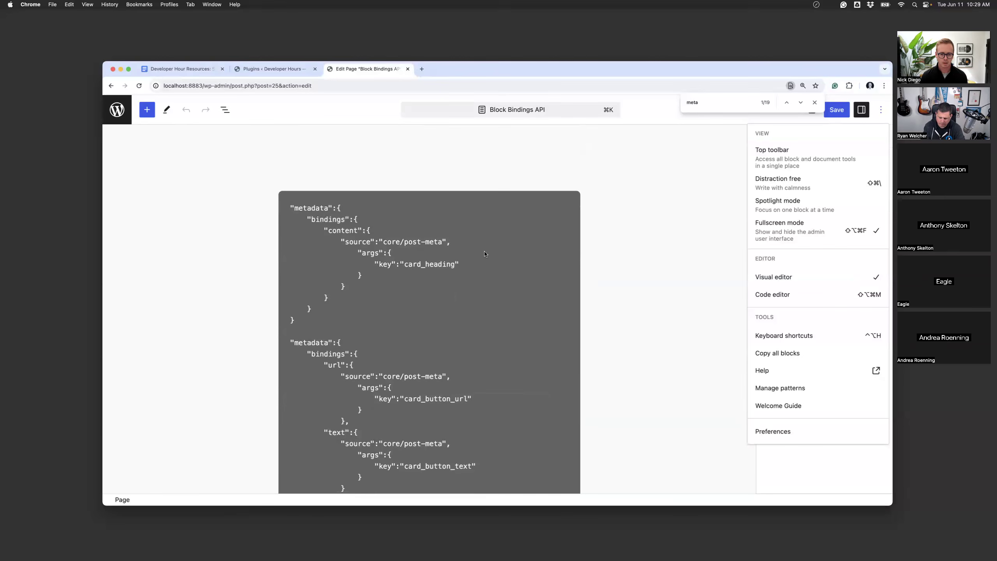
# Highlight the content attribute and the surrounding card_heading bindings sample in the code block
pyautogui.doubleClick(341, 227)
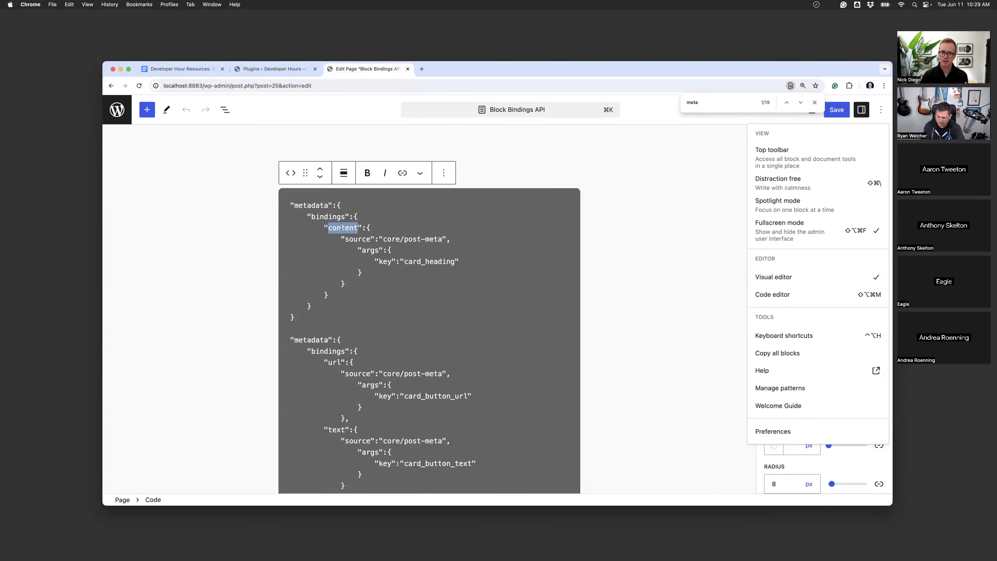
pyautogui.moveTo(291, 205); pyautogui.dragTo(324, 305)
pyautogui.scroll(-3, 322, 301)
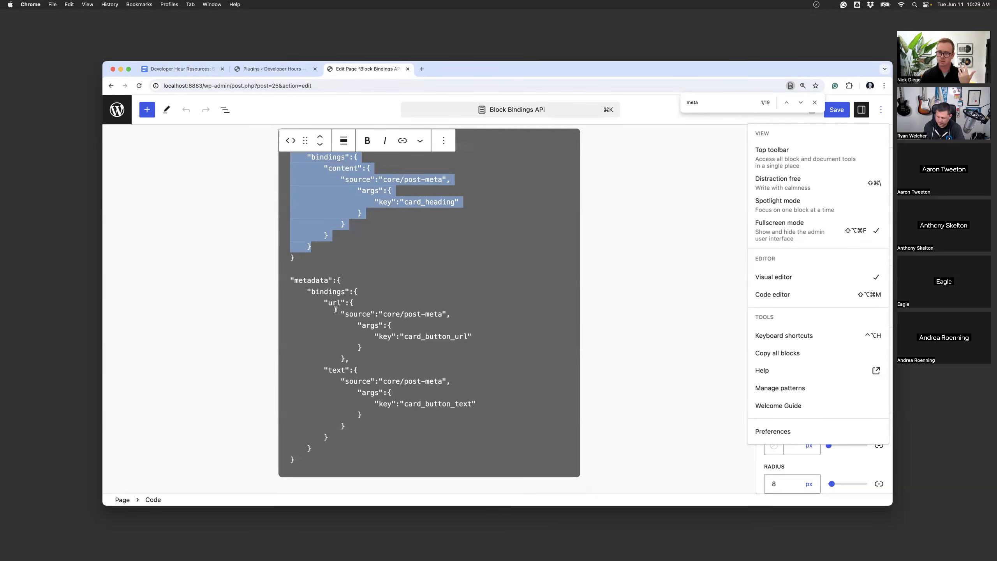
# Examine which blocks and attributes the WordPress 6.6 supported attributes table lists for bindings
pyautogui.scroll(-15, 335, 301)
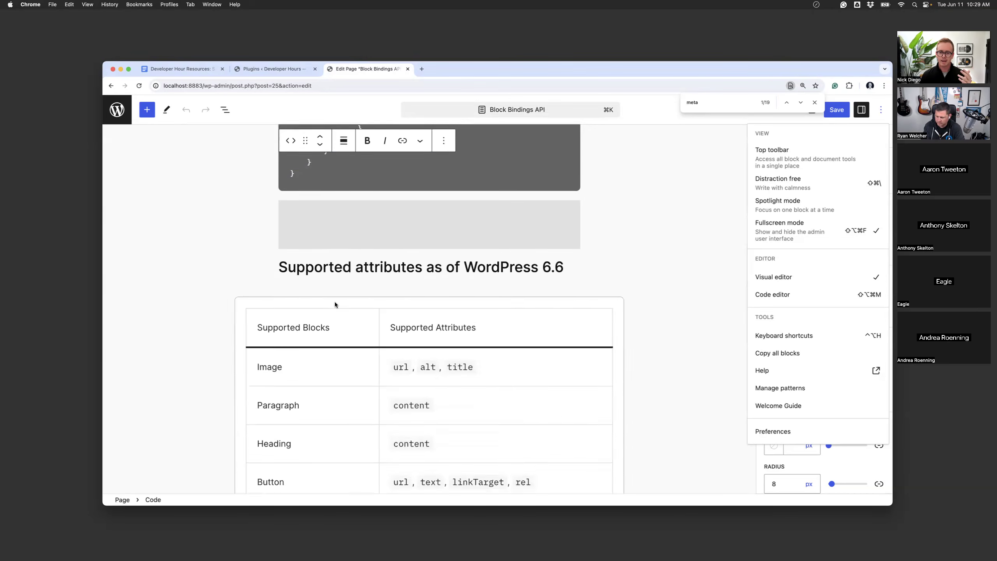
pyautogui.scroll(2, 360, 318)
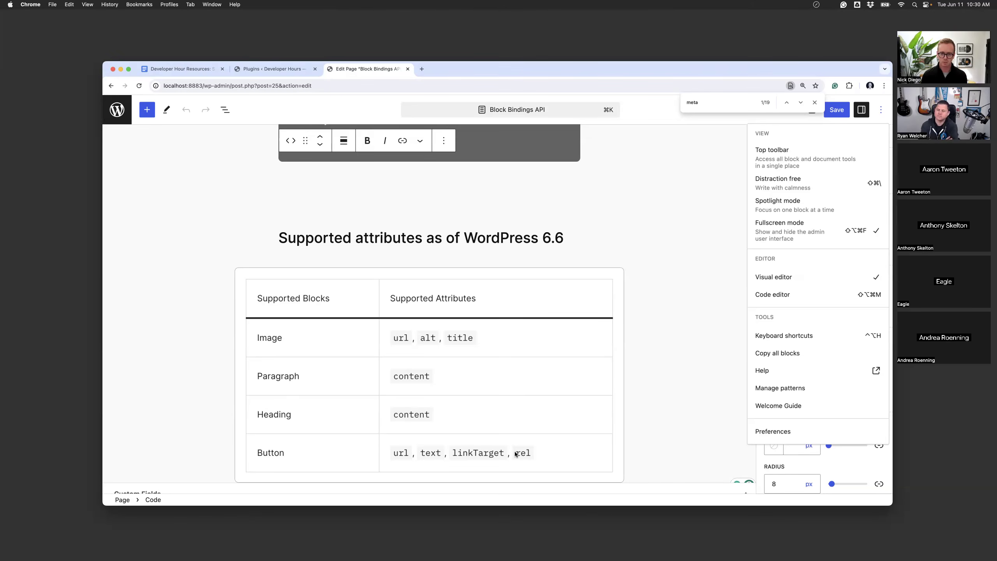
pyautogui.scroll(10, 483, 432)
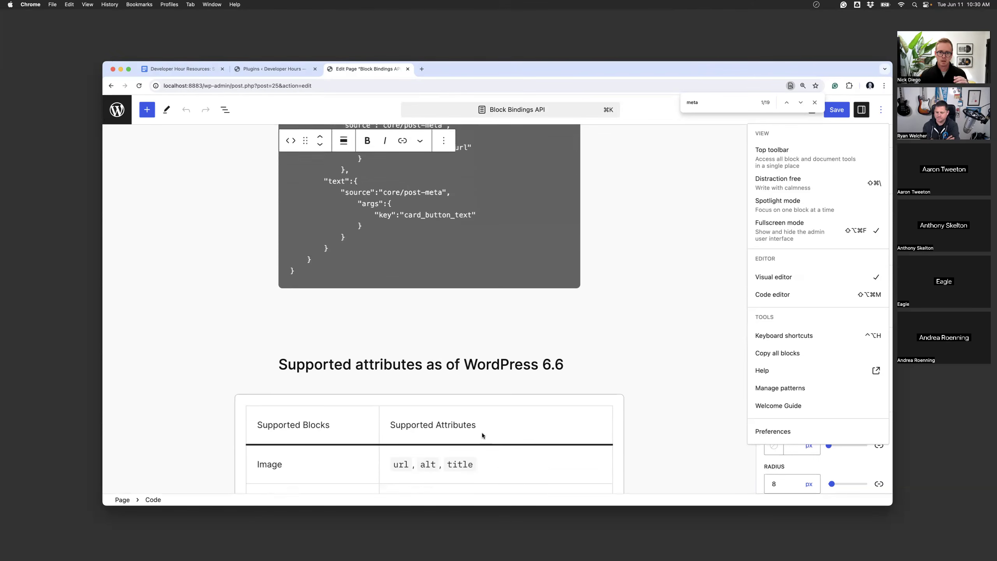
# Select the first card's bound heading and compare the bindings sample with the card_heading registration in functions.php
pyautogui.scroll(10, 483, 432)
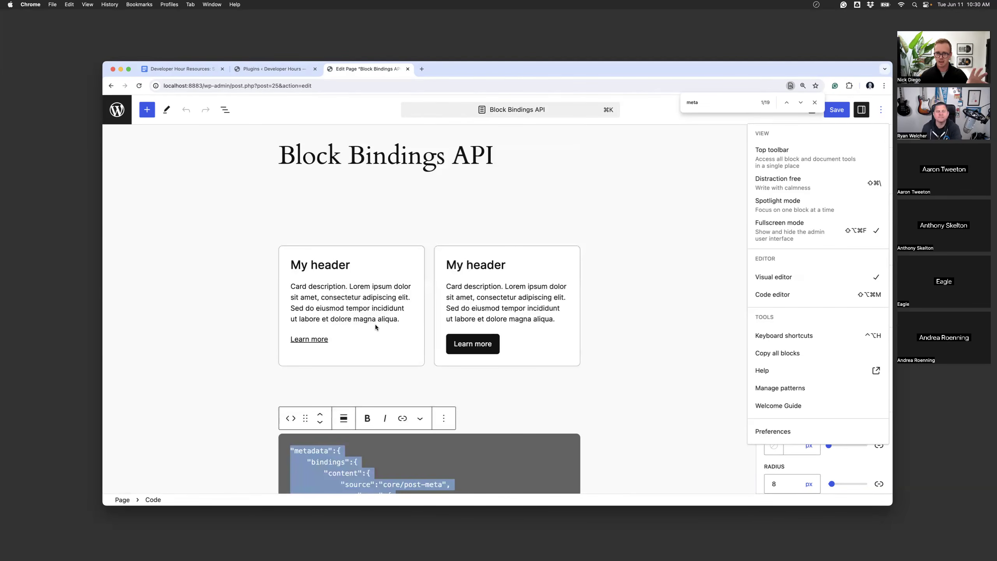
pyautogui.click(291, 254)
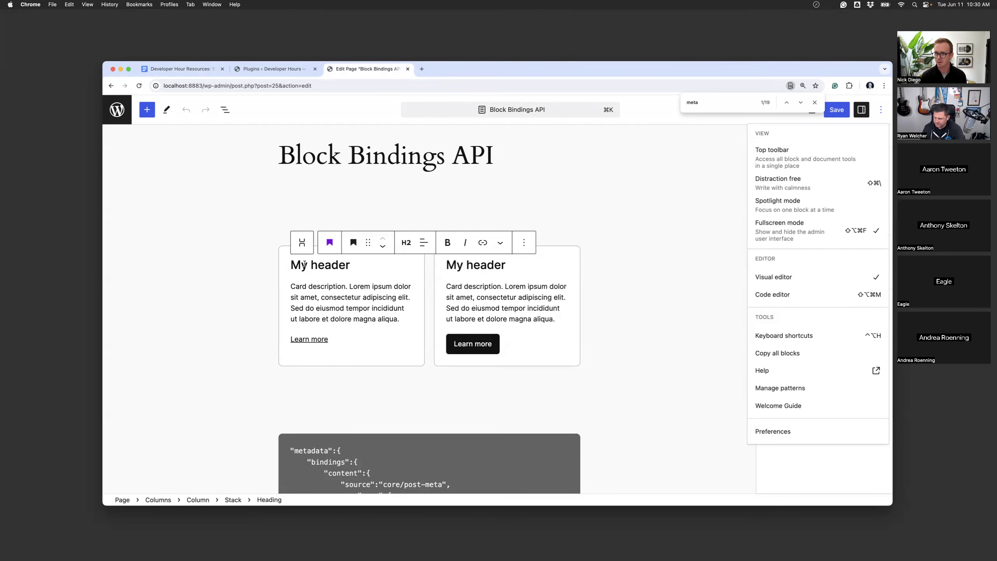
pyautogui.moveTo(517, 275)
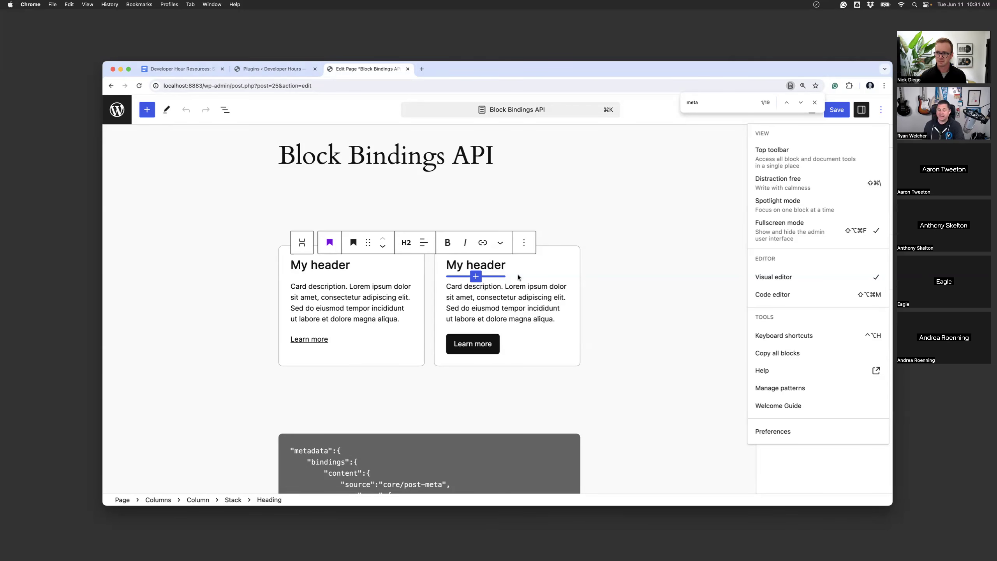
pyautogui.scroll(-3, 518, 274)
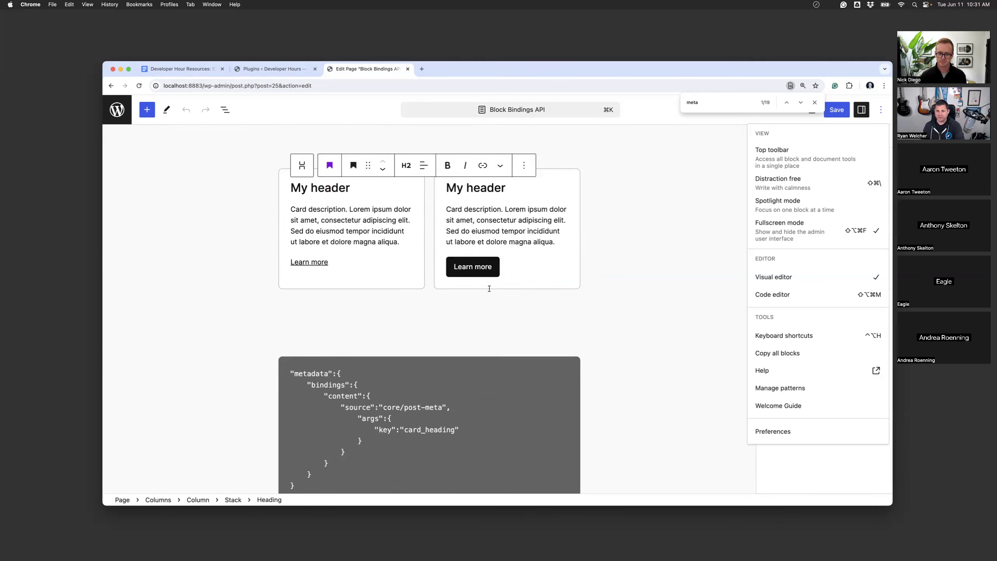
pyautogui.scroll(-4, 489, 291)
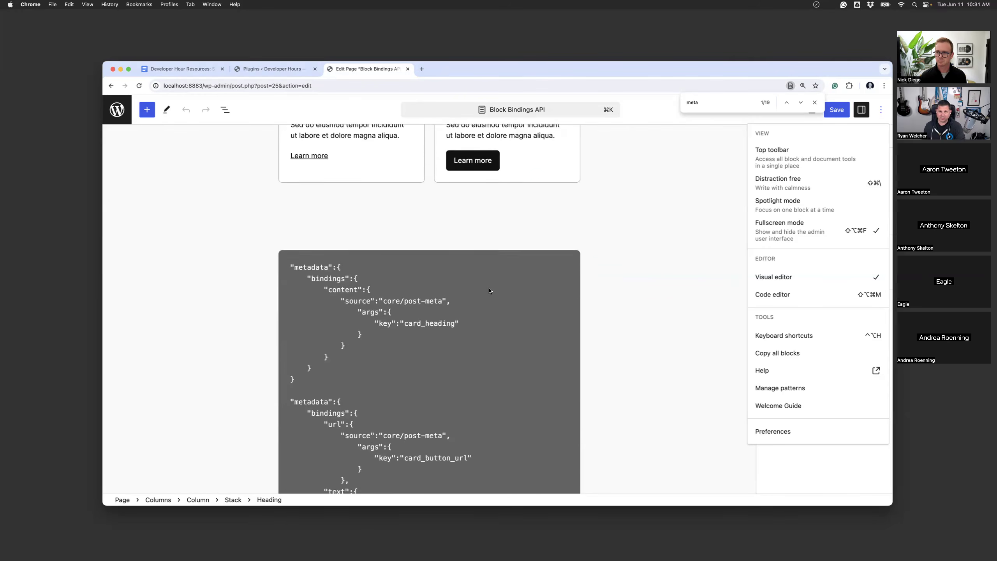
pyautogui.hotkey('ctrl', 'Right')
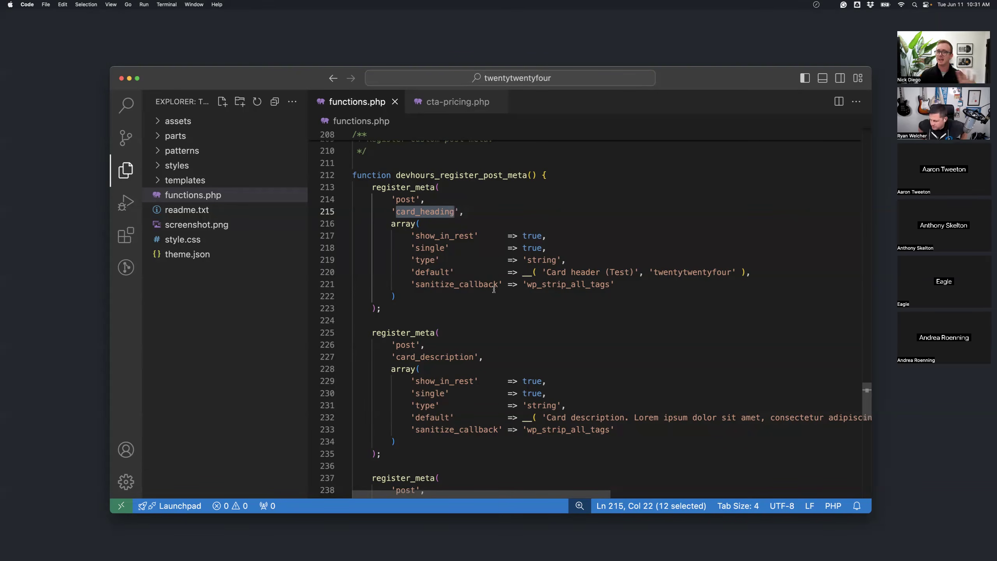
pyautogui.hotkey('ctrl', 'Left')
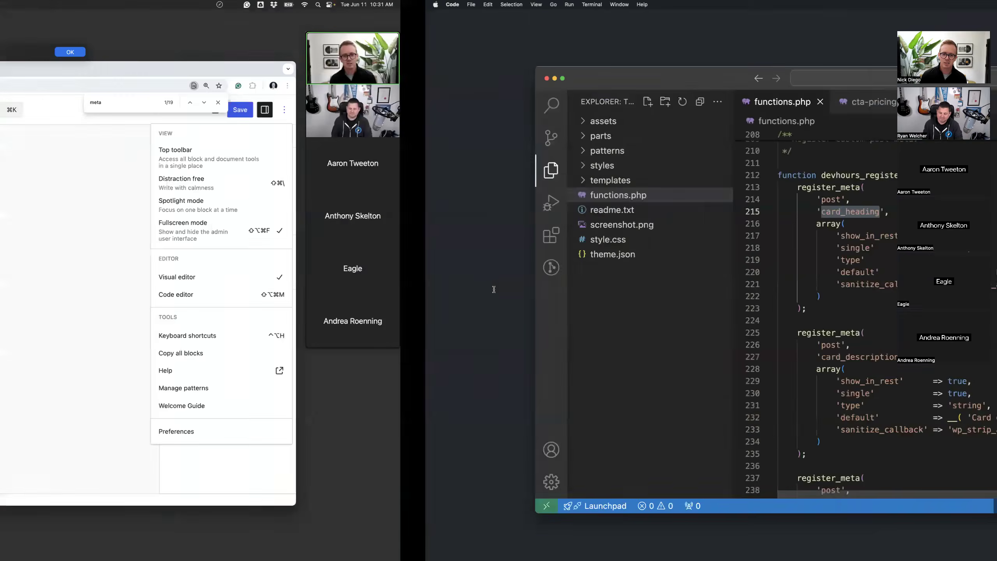
# Review the supported attributes table again and select its image block
pyautogui.scroll(-10, 390, 314)
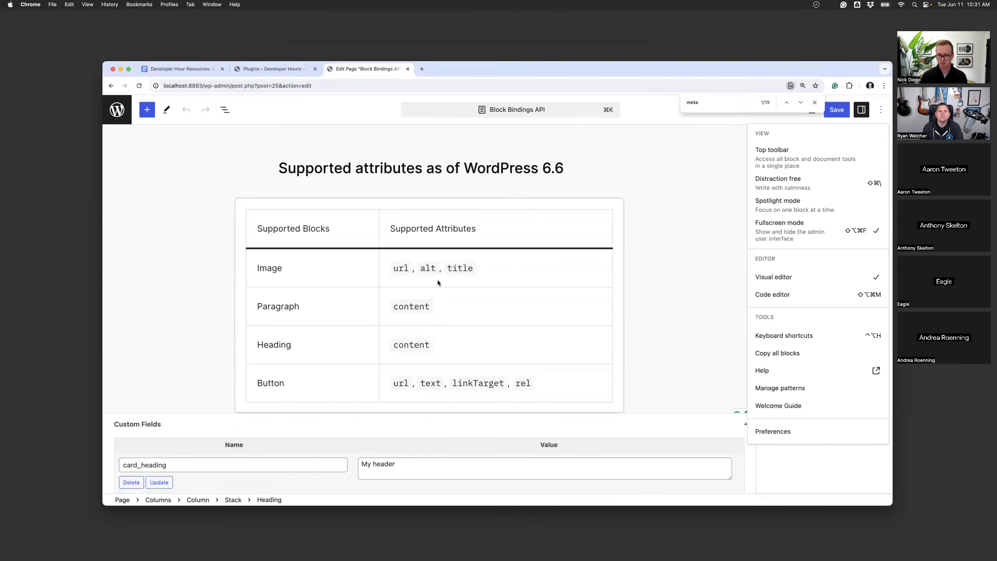
pyautogui.scroll(2, 438, 283)
pyautogui.scroll(1, 438, 283)
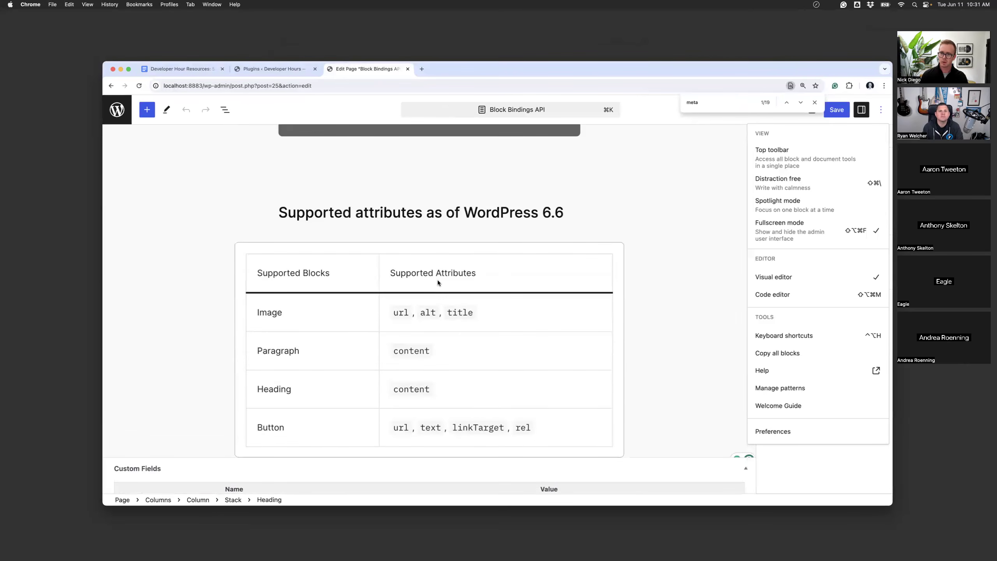
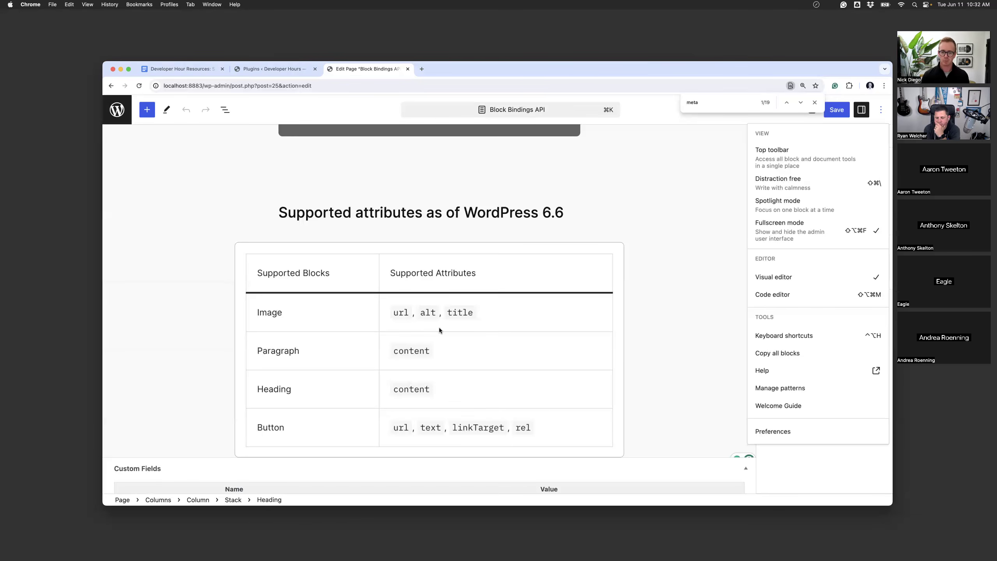
pyautogui.click(435, 352)
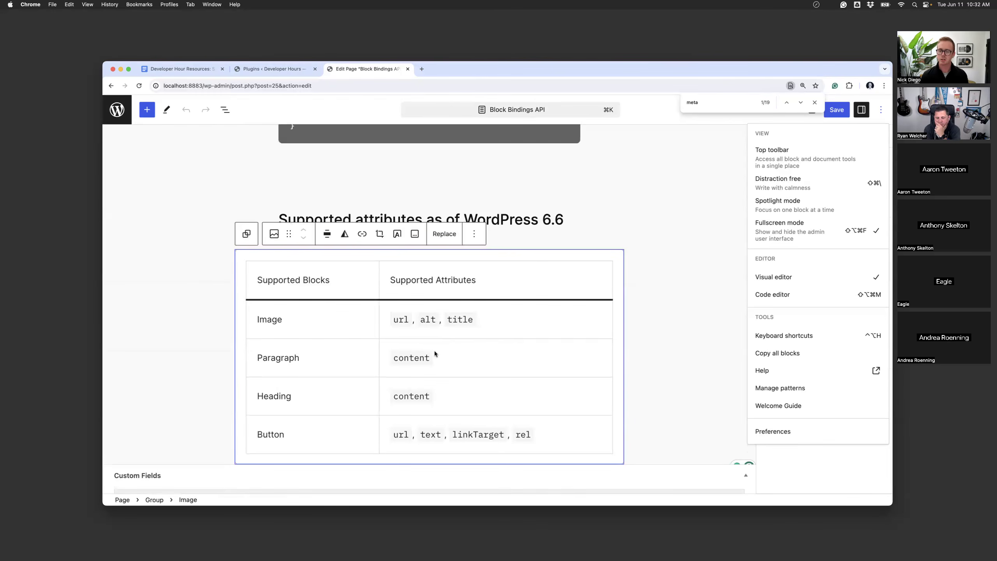
# Check the post meta registration in functions.php, and highlight the core/post-meta source of the card_button_url binding in the code block
pyautogui.hotkey('ctrl', 'Right')
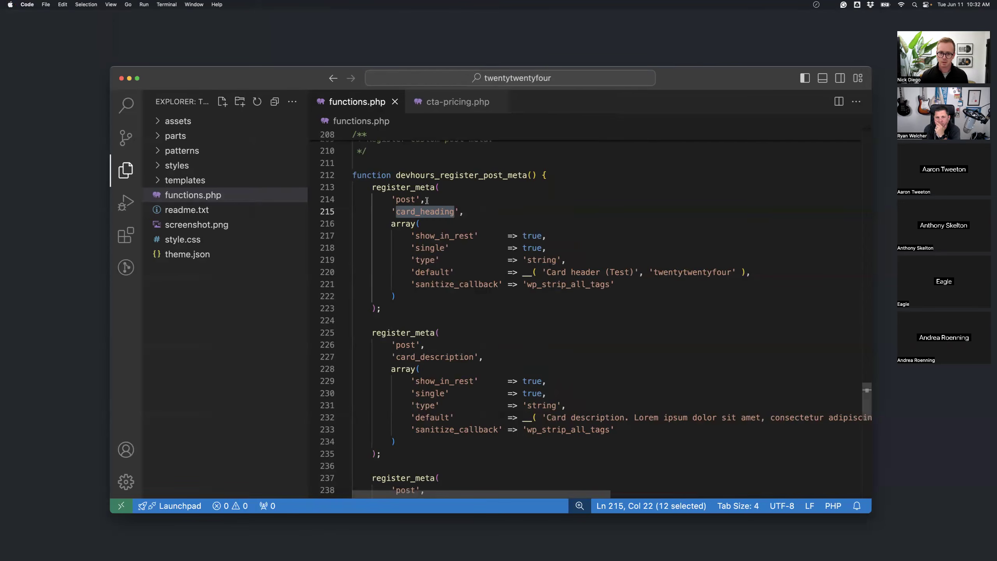
pyautogui.hotkey('ctrl', 'Left')
pyautogui.scroll(-5, 409, 253)
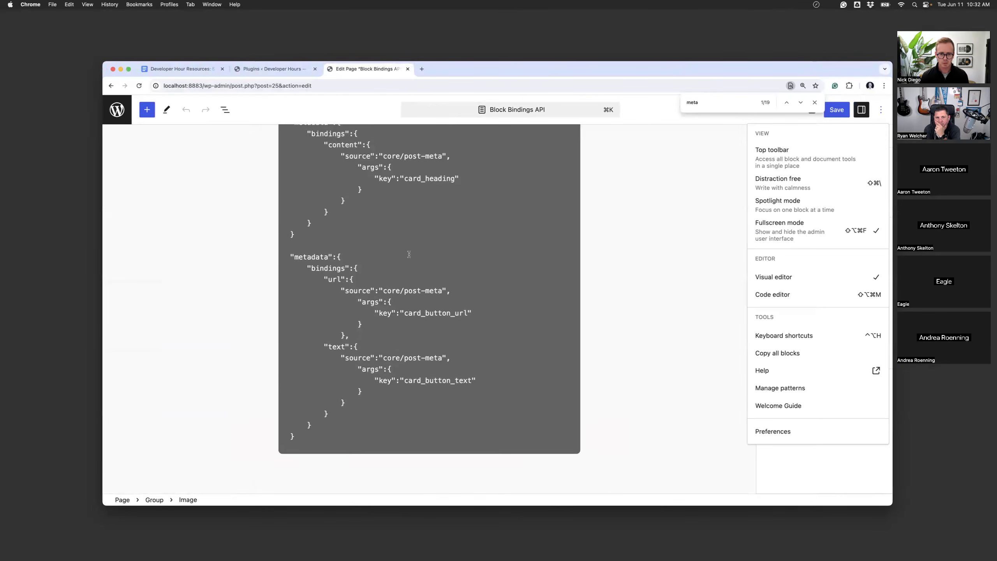
pyautogui.moveTo(383, 304); pyautogui.dragTo(440, 304)
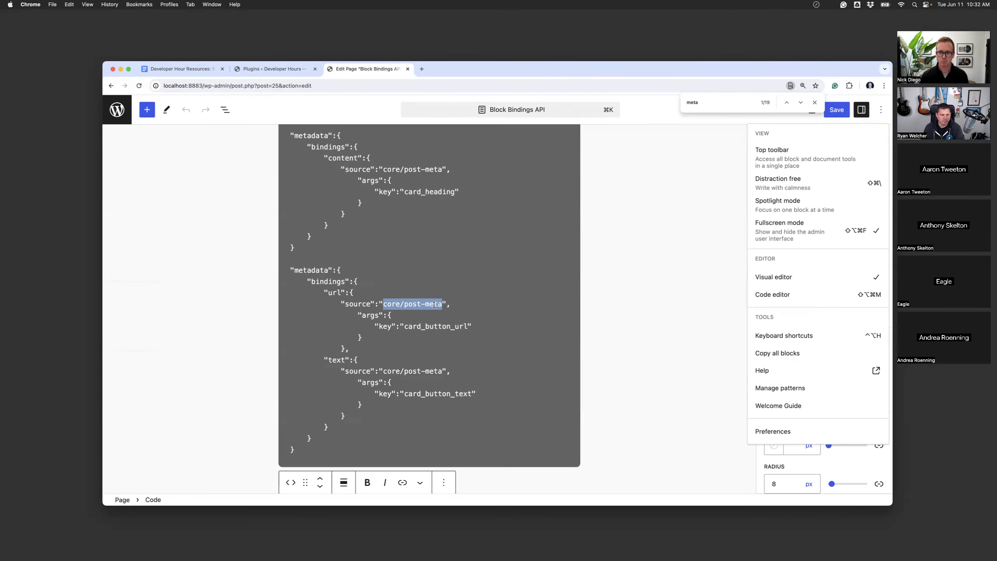
# Return to the two cards under the page title and hide the settings sidebar
pyautogui.scroll(3, 434, 305)
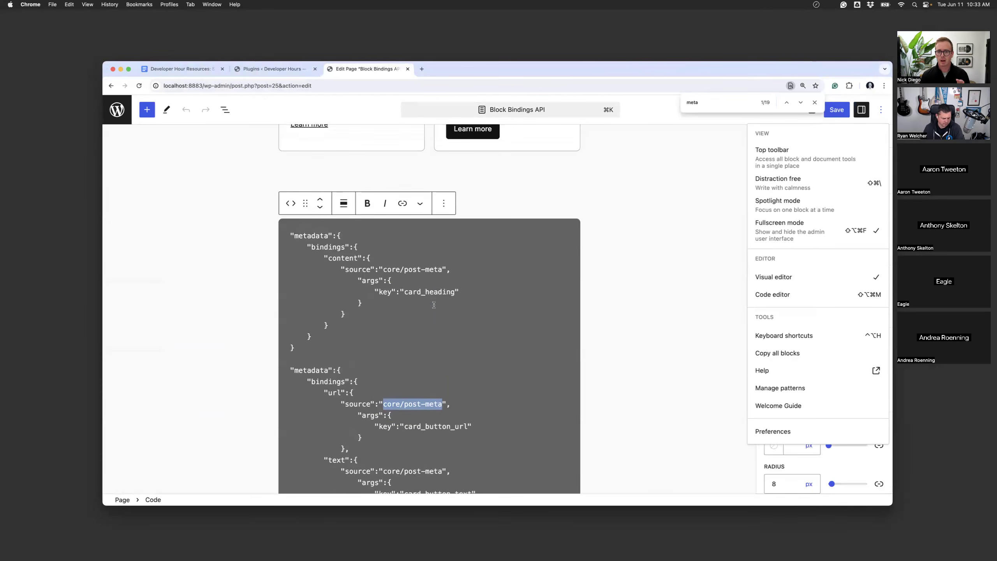
pyautogui.scroll(4, 434, 304)
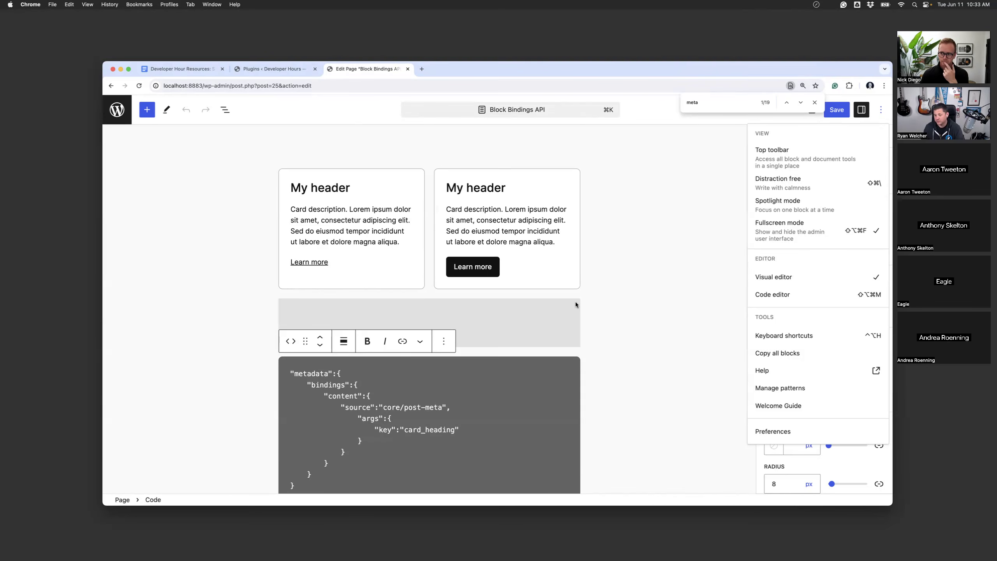
pyautogui.scroll(2, 574, 304)
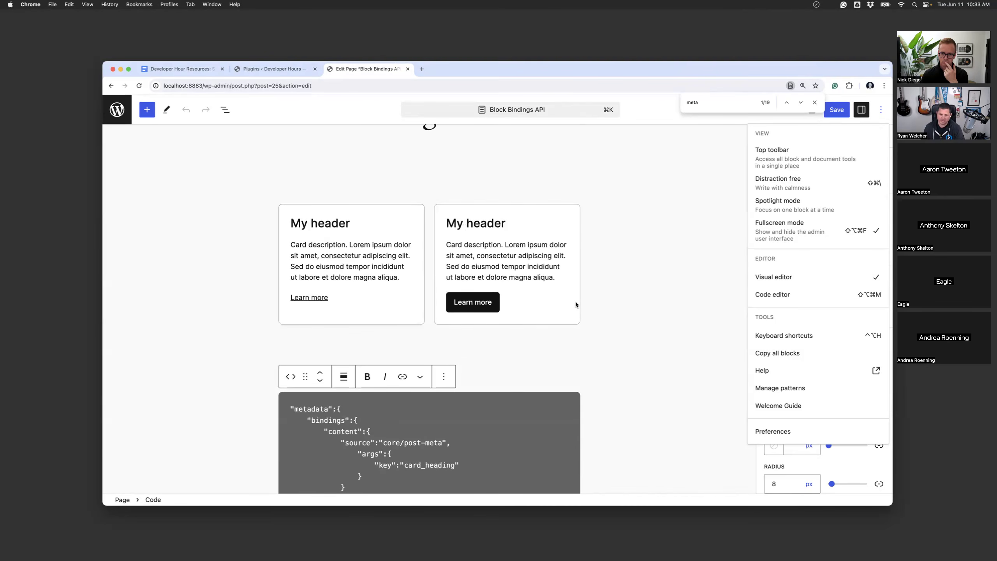
pyautogui.scroll(-1, 576, 305)
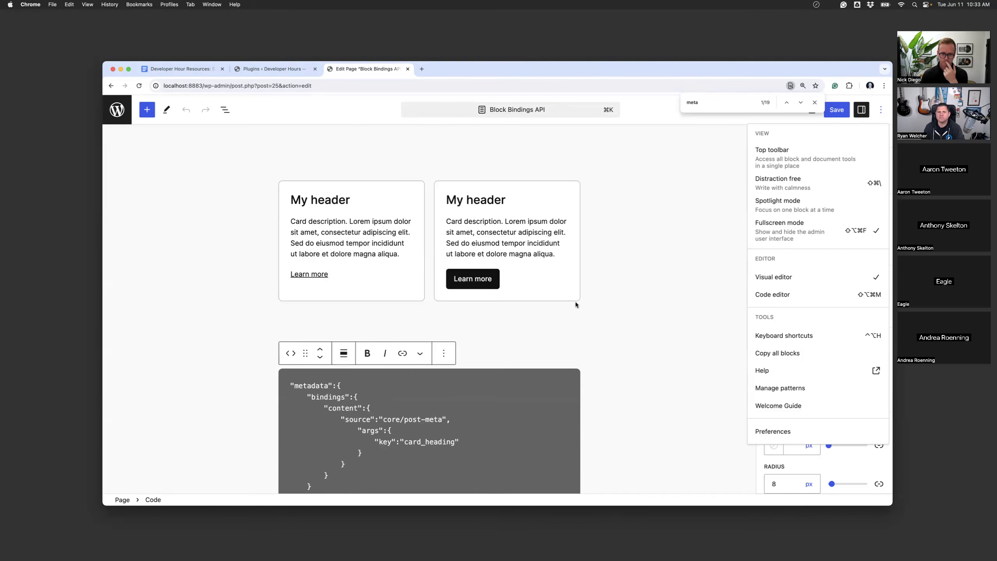
pyautogui.scroll(4, 576, 302)
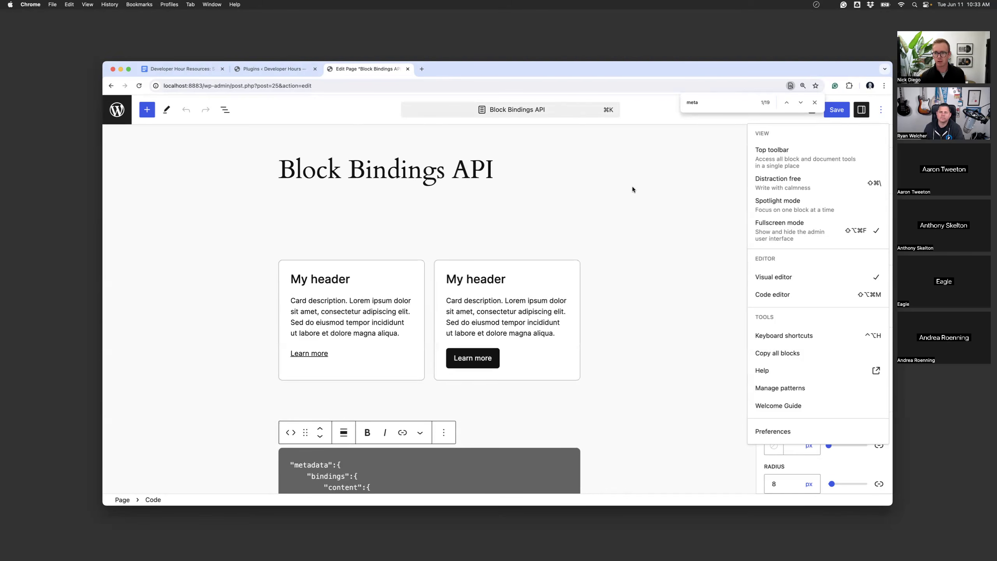
pyautogui.click(862, 108)
pyautogui.click(576, 168)
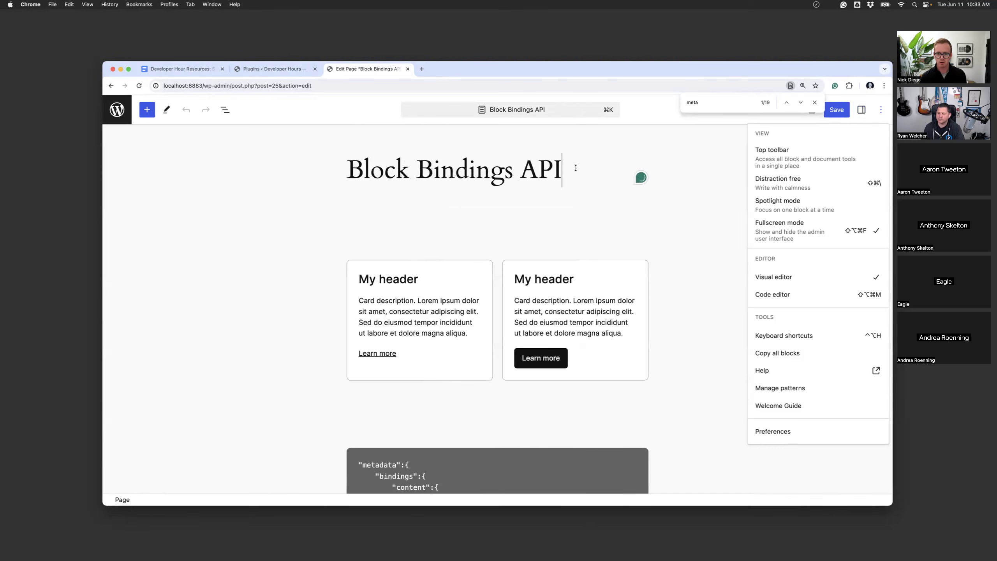
pyautogui.press('Return')
pyautogui.write('/')
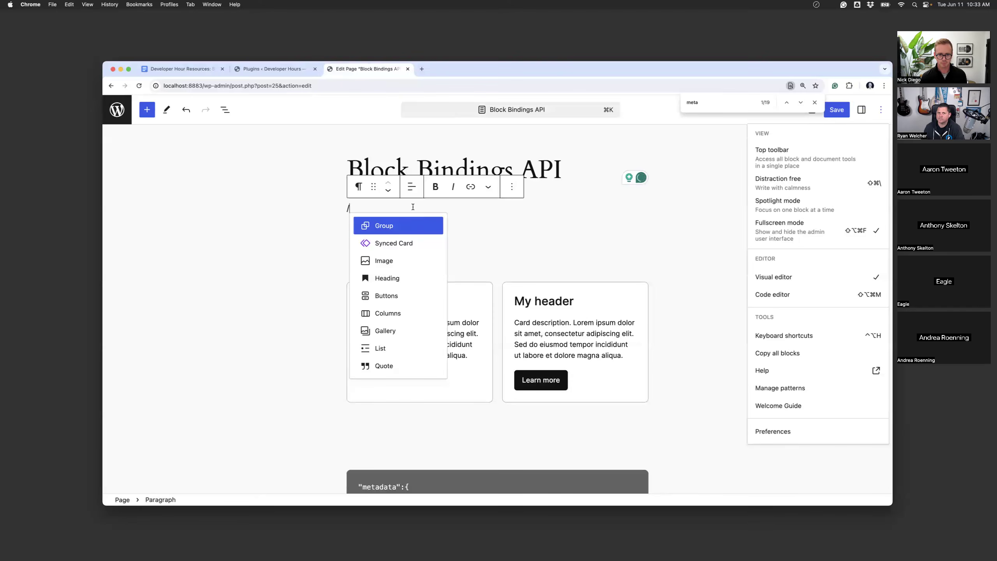
pyautogui.press('BackSpace')
pyautogui.press('BackSpace')
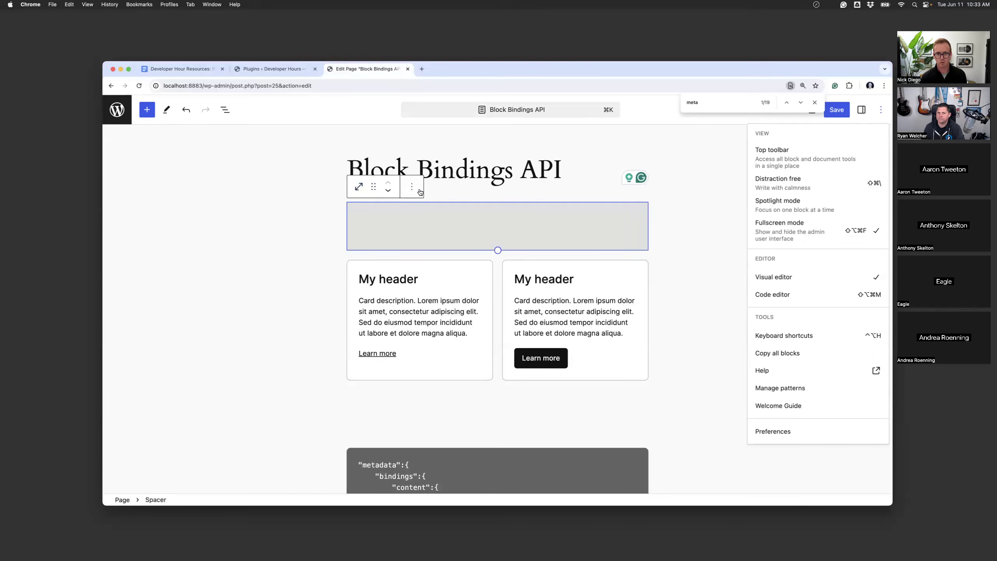
# View the options for creating a pattern from the spacer block above the cards, and leave without adding one
pyautogui.click(416, 190)
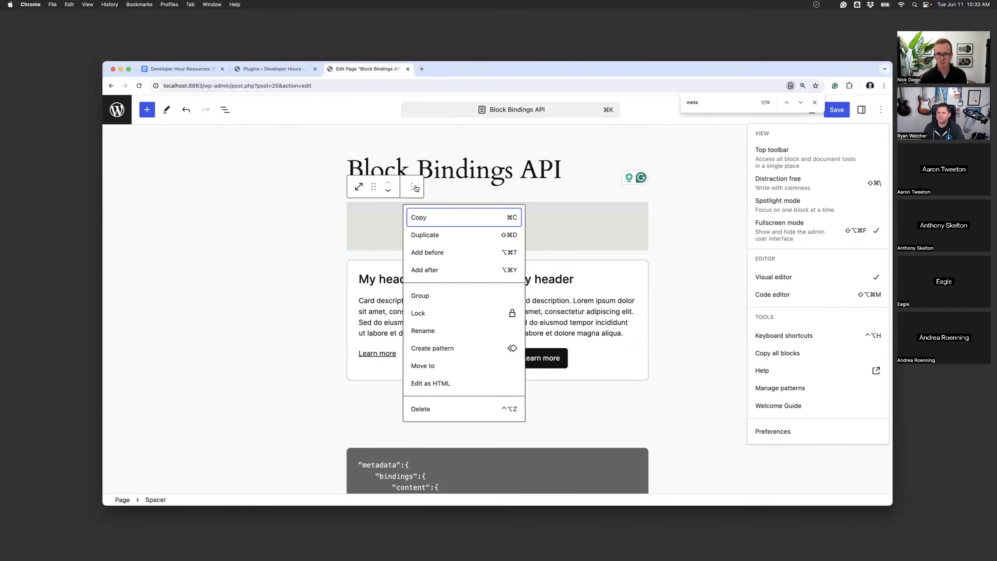
pyautogui.click(440, 350)
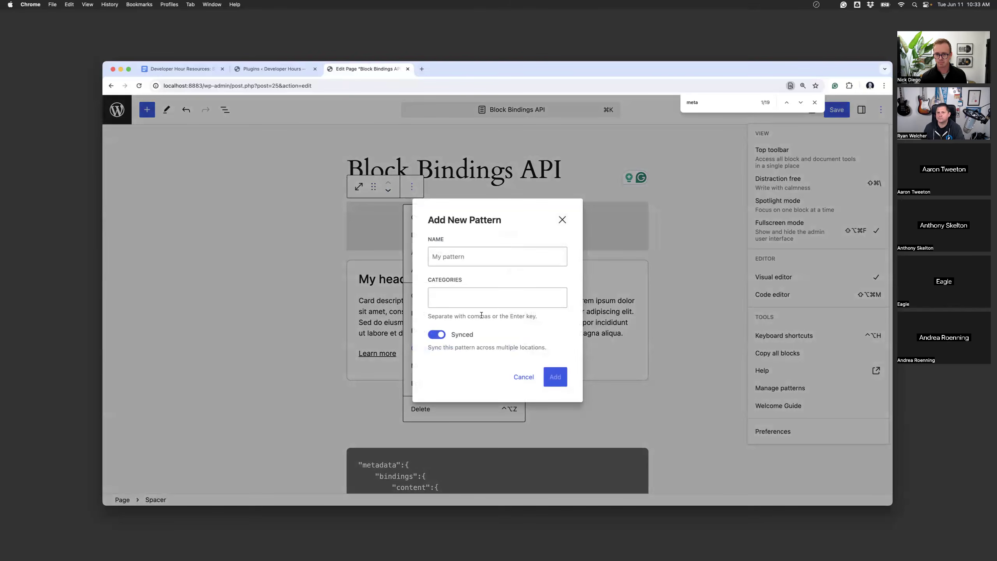
pyautogui.click(562, 221)
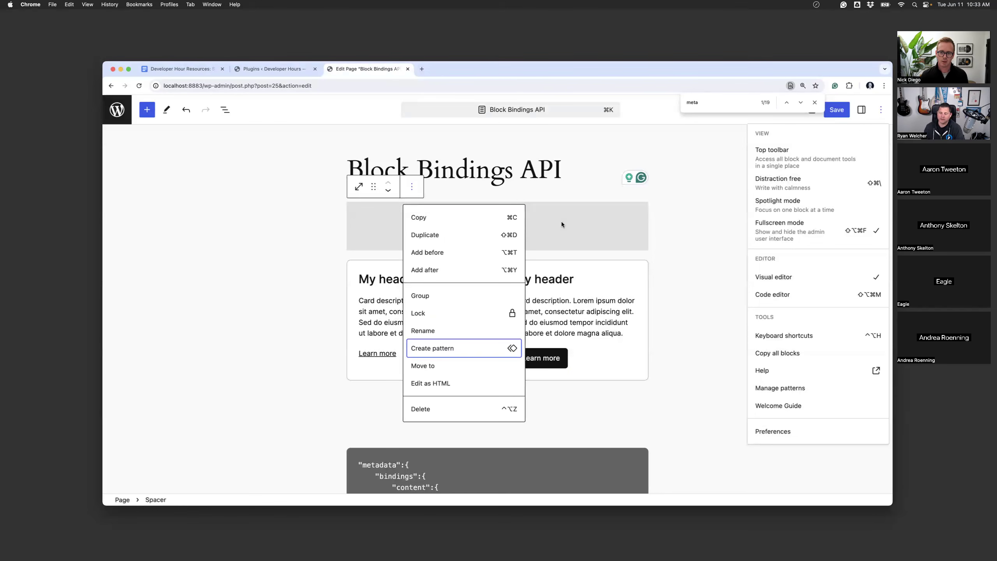
pyautogui.click(680, 219)
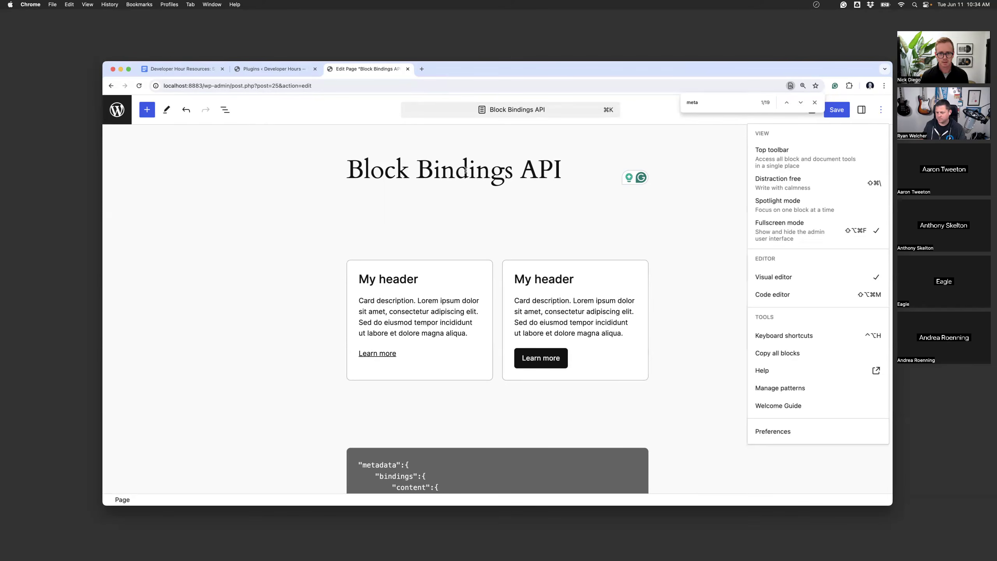
# Open the WordPress Developer Blog in a new browser tab and go from there to the Developer Resources page
pyautogui.click(418, 71)
pyautogui.write('de')
pyautogui.click(460, 118)
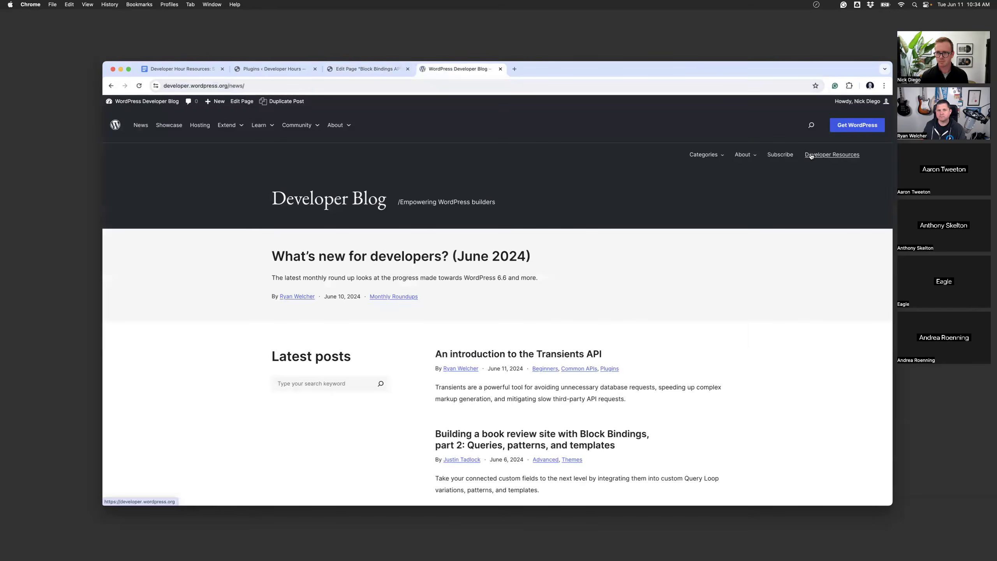
pyautogui.click(811, 155)
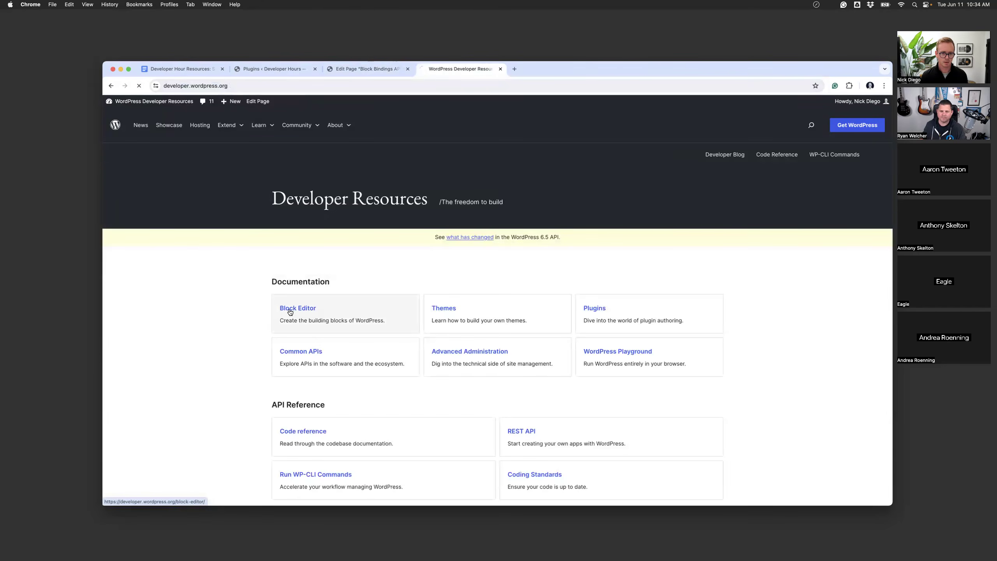
# Open the Curating the Editor Experience guide among the Block Editor Handbook's How-to Guides and look over its contents
pyautogui.click(290, 311)
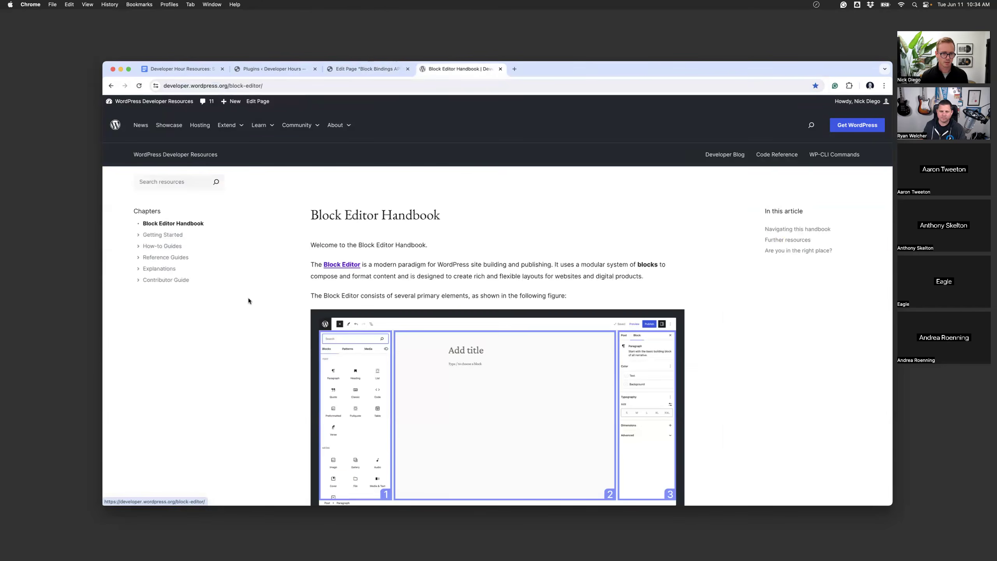
pyautogui.click(140, 247)
pyautogui.click(173, 315)
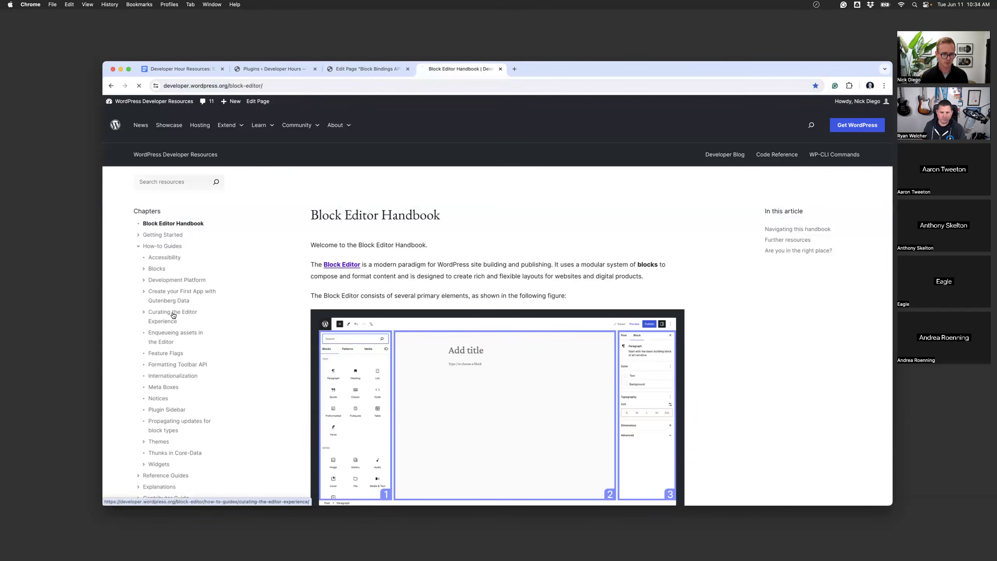
pyautogui.scroll(-2, 400, 330)
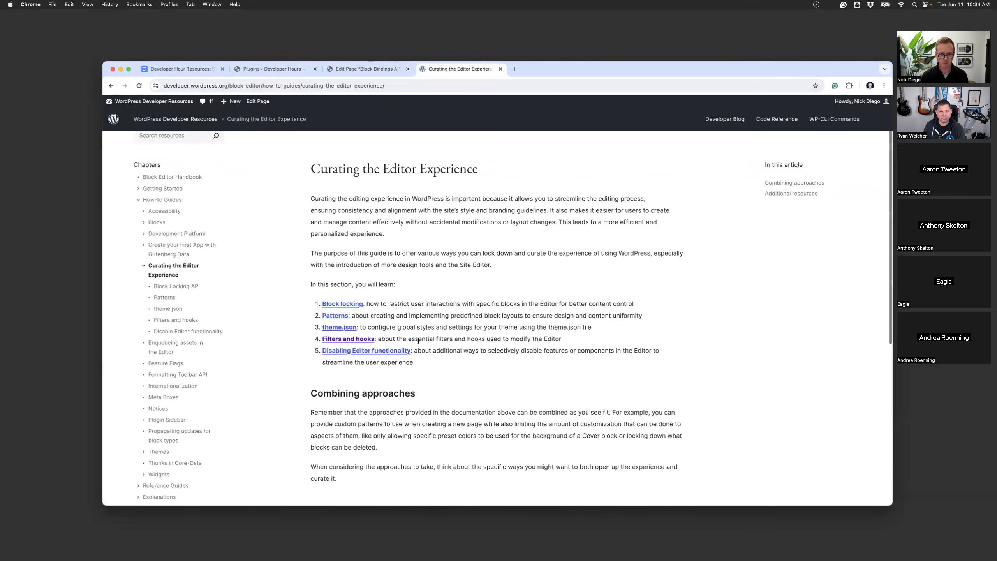
pyautogui.scroll(3, 363, 168)
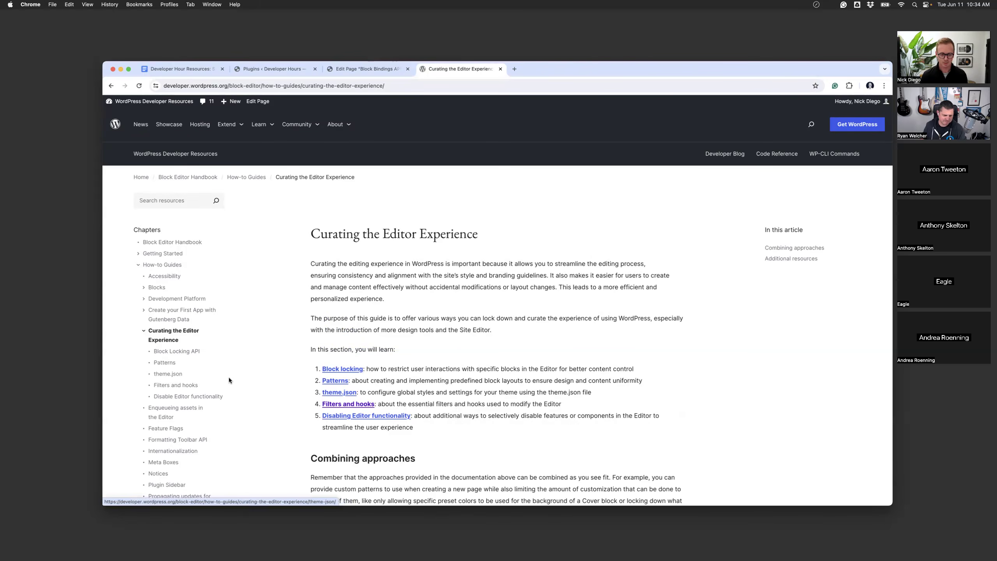
# Open the guide's Disable Editor functionality article and skim its sections
pyautogui.click(209, 397)
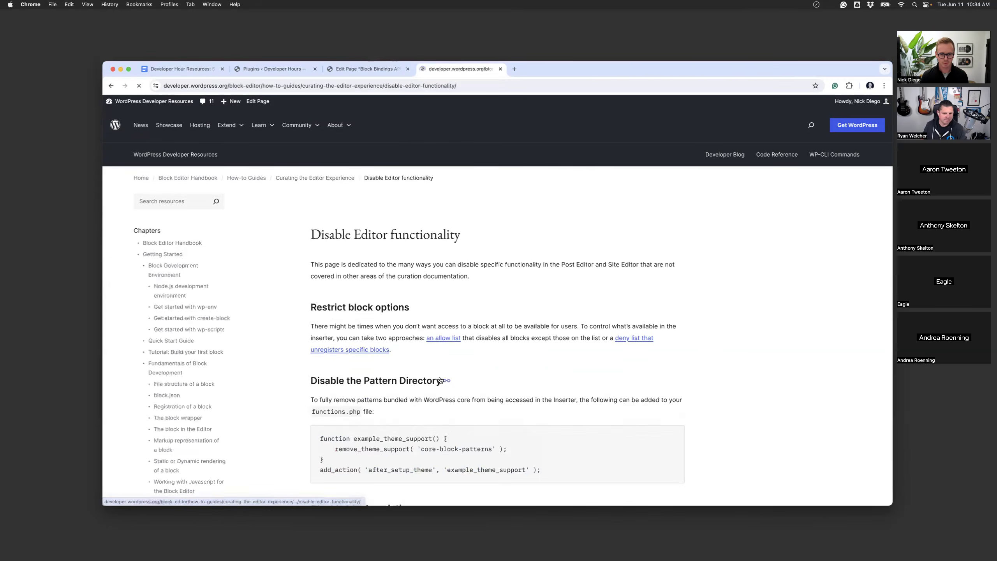
pyautogui.scroll(-2, 439, 376)
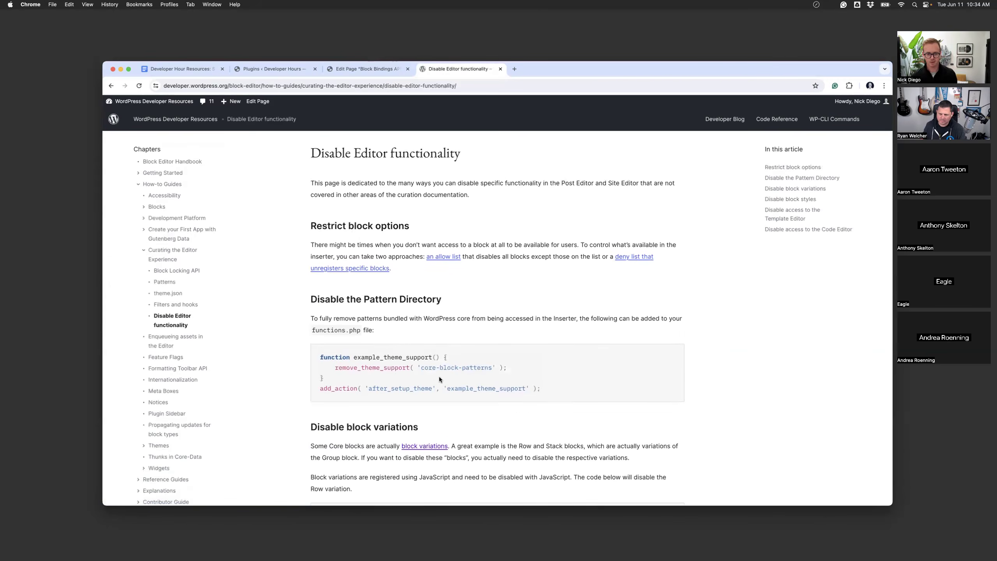
pyautogui.scroll(-4, 439, 379)
pyautogui.scroll(6, 439, 379)
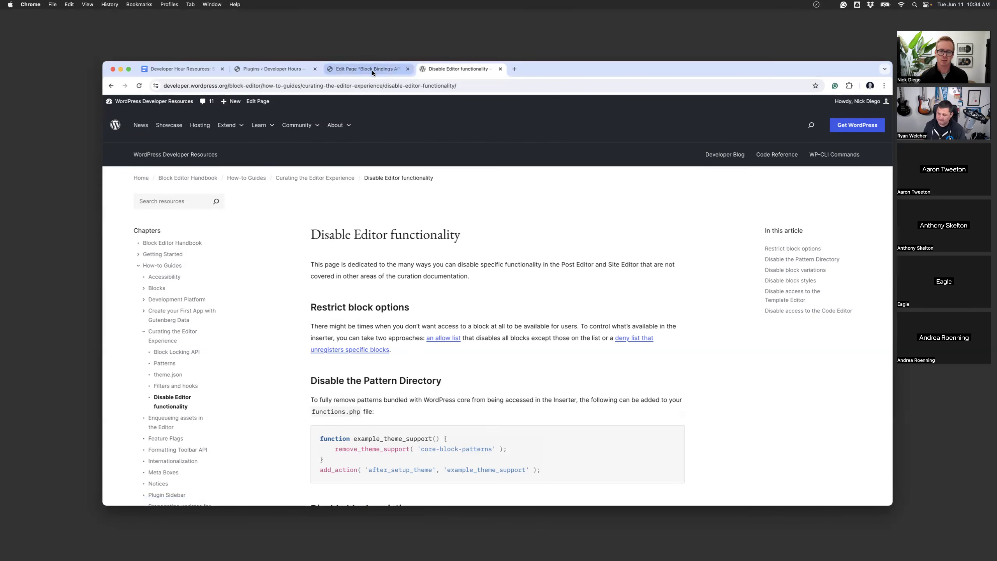
# Return to the site's admin, open the Patterns page from the list of all pages, and dismiss its autosave notice
pyautogui.click(338, 72)
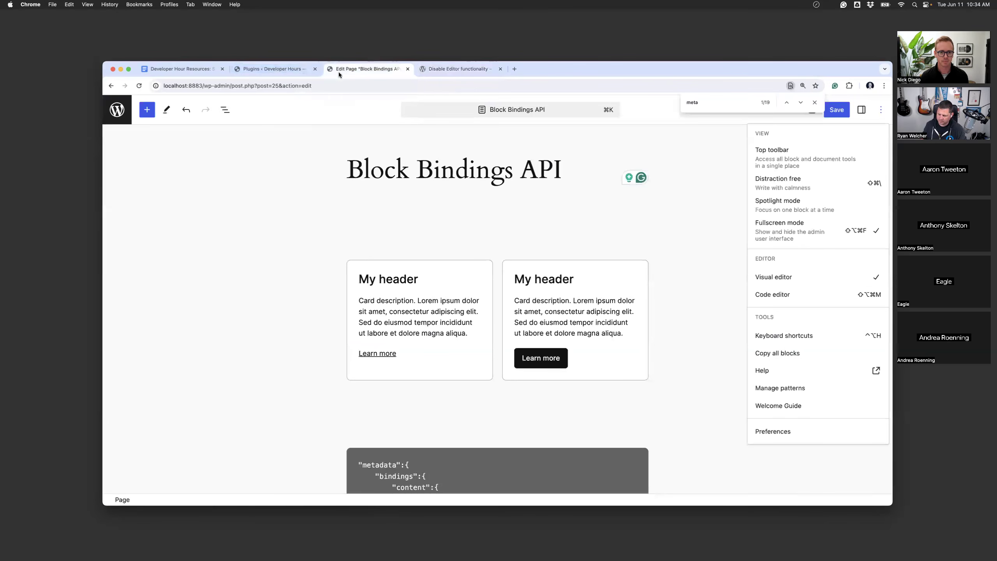
pyautogui.click(274, 71)
pyautogui.click(141, 184)
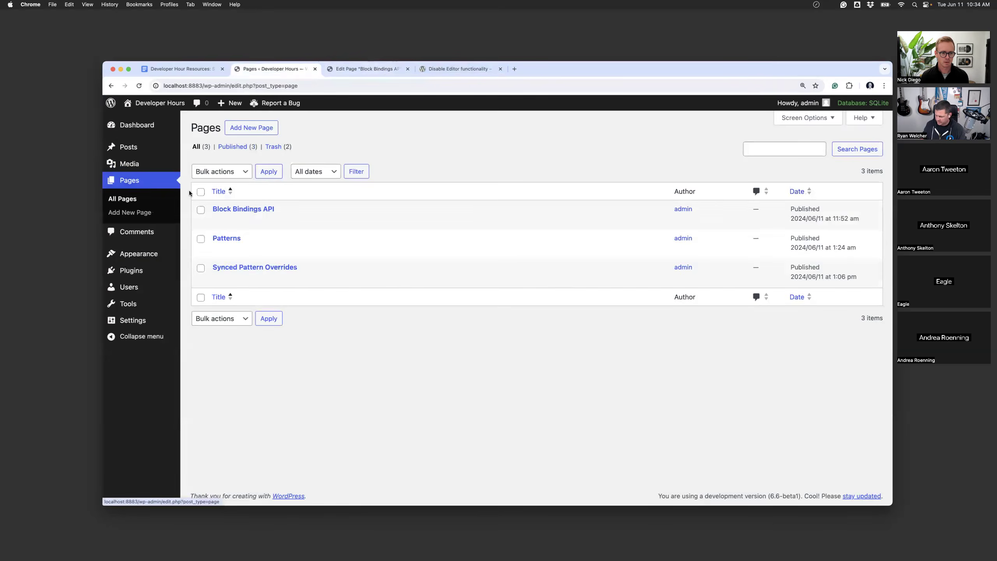
pyautogui.click(219, 248)
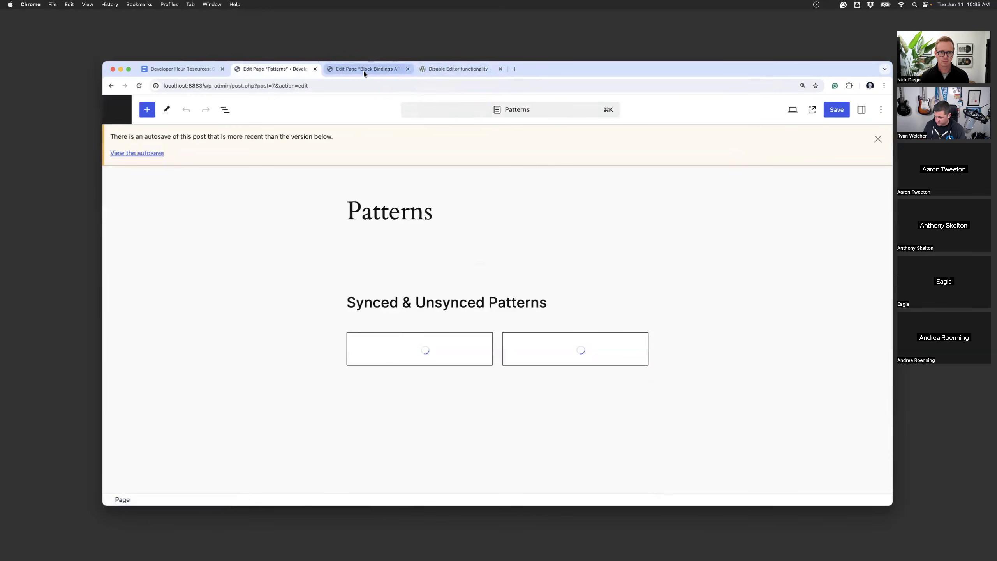
pyautogui.click(878, 139)
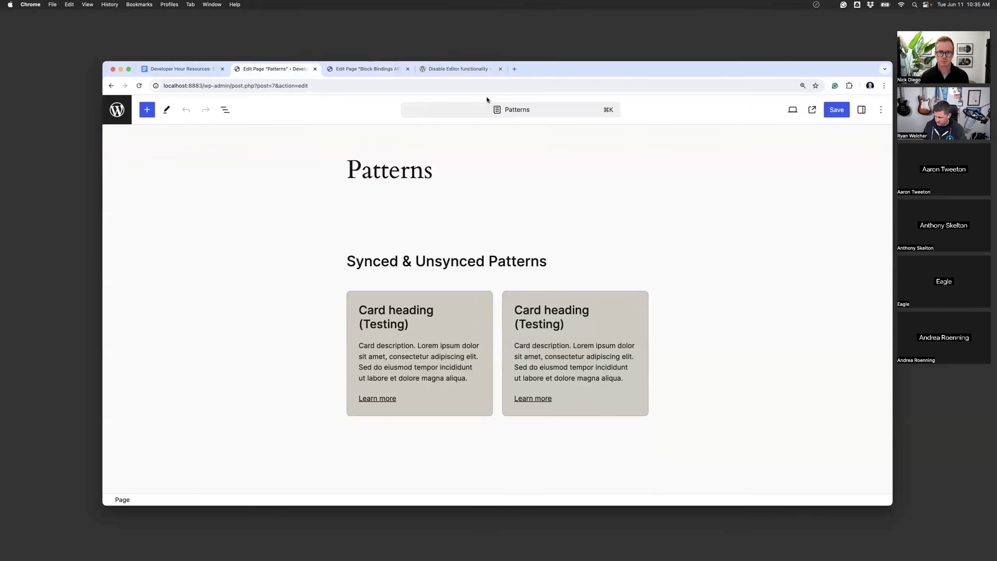
# On the Block Bindings API page, close the find-in-page search and turn off Grammarly's text checking with the browser extension
pyautogui.click(375, 69)
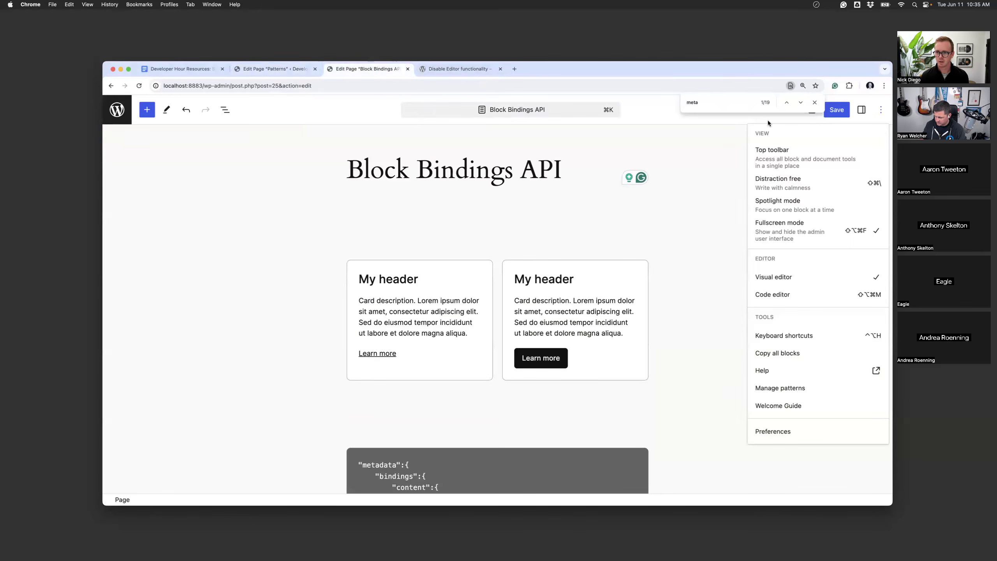
pyautogui.click(814, 102)
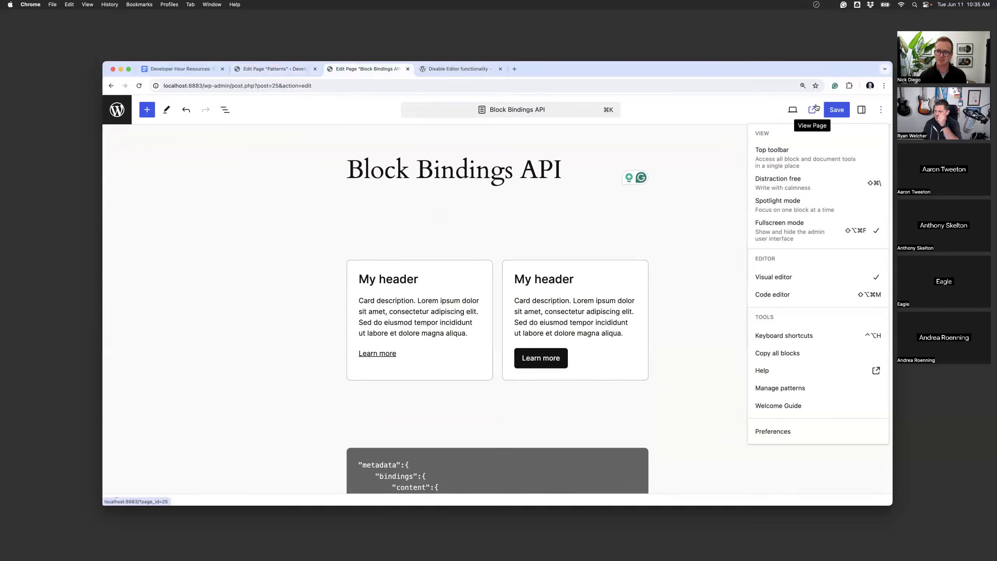
pyautogui.click(830, 88)
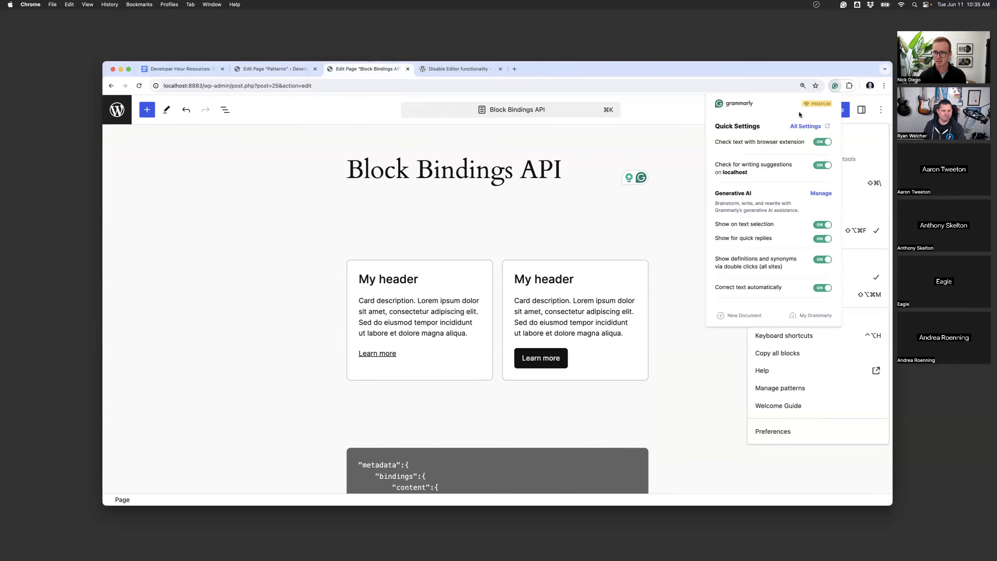
pyautogui.click(825, 144)
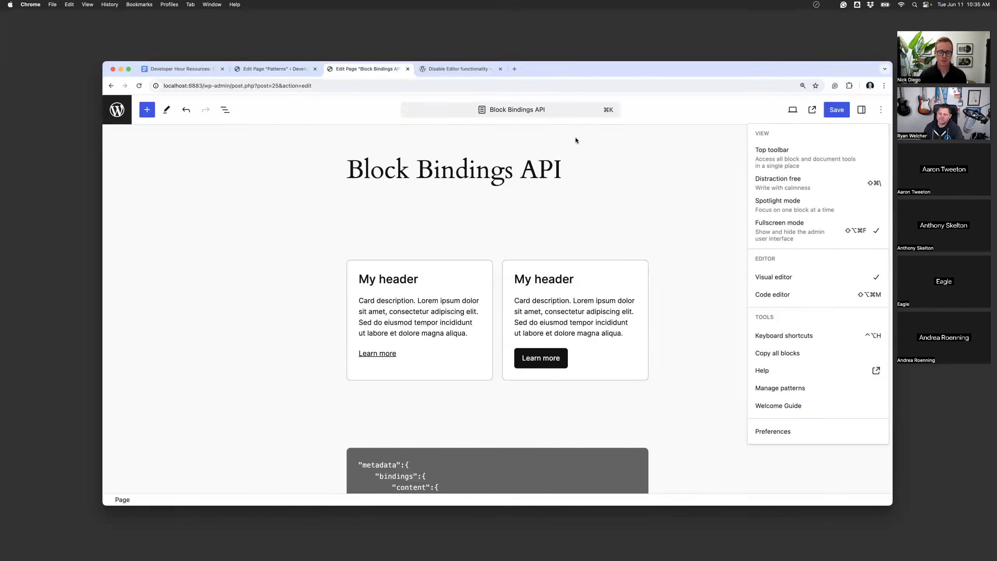
# Glance through the Patterns page, leave it for the page list, and open the Synced Pattern Overrides page for editing
pyautogui.click(286, 74)
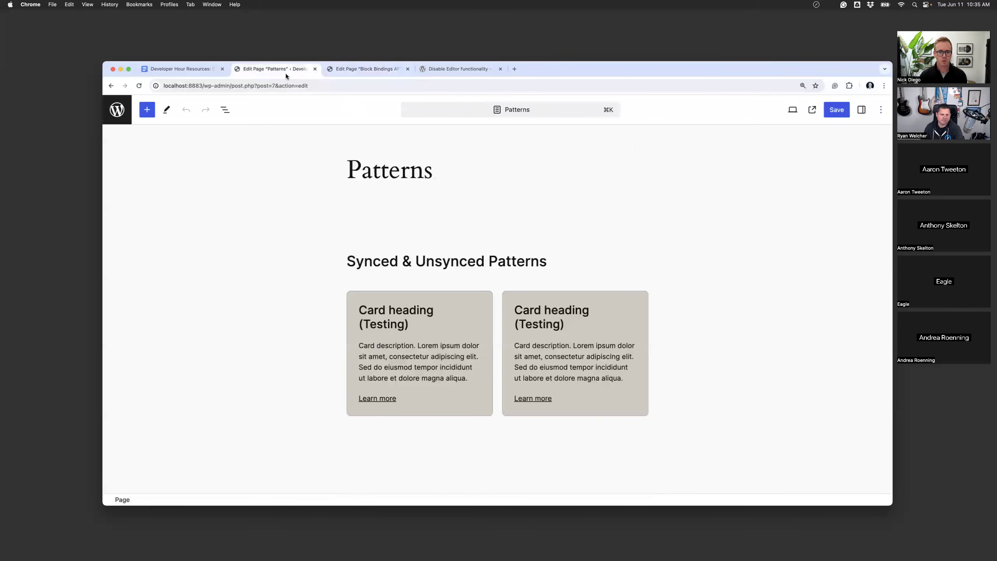
pyautogui.scroll(-15, 602, 241)
pyautogui.scroll(15, 603, 242)
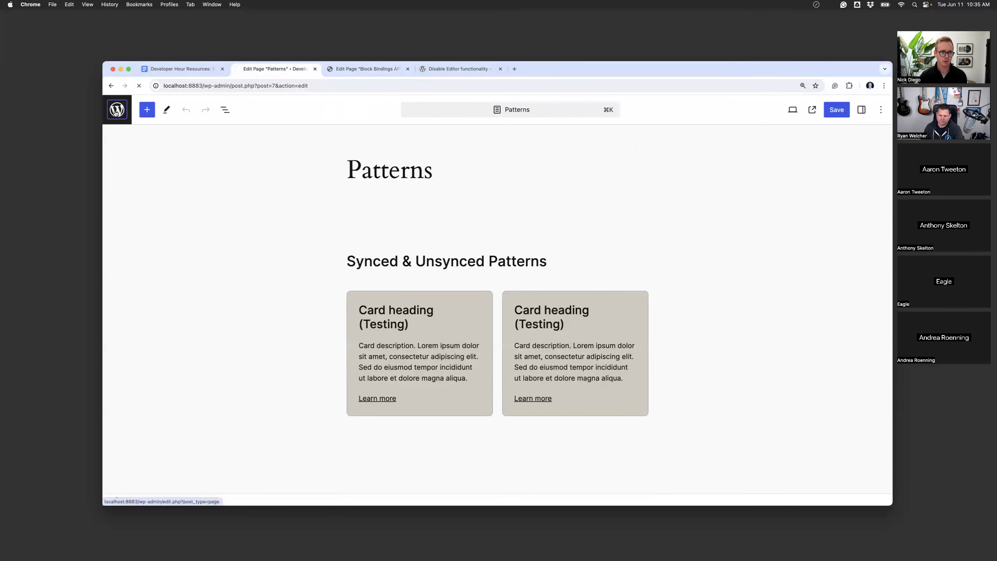
pyautogui.click(129, 117)
pyautogui.click(218, 280)
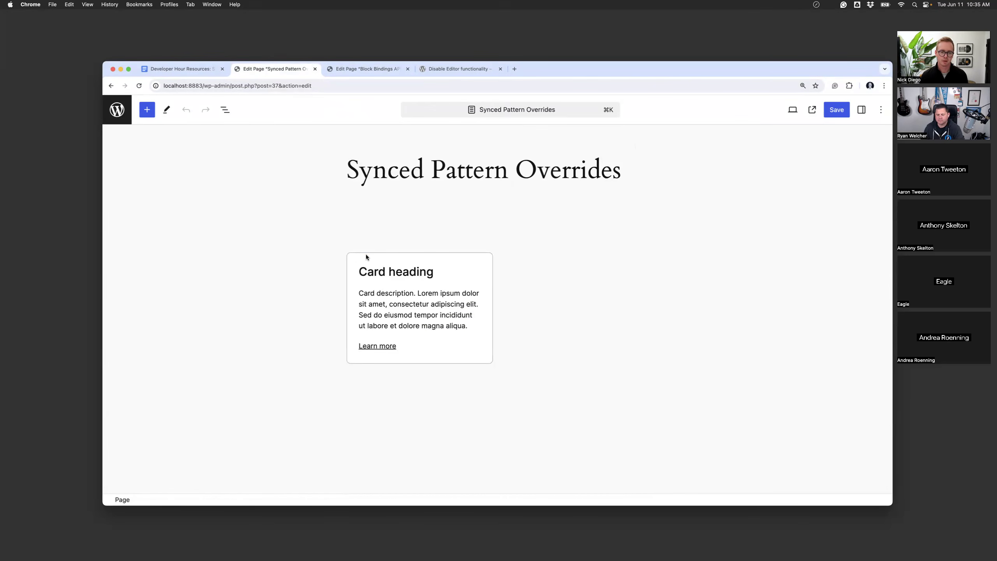
# Examine the layout under the page title by selecting the card group, the empty second column and the parent Columns block
pyautogui.click(354, 258)
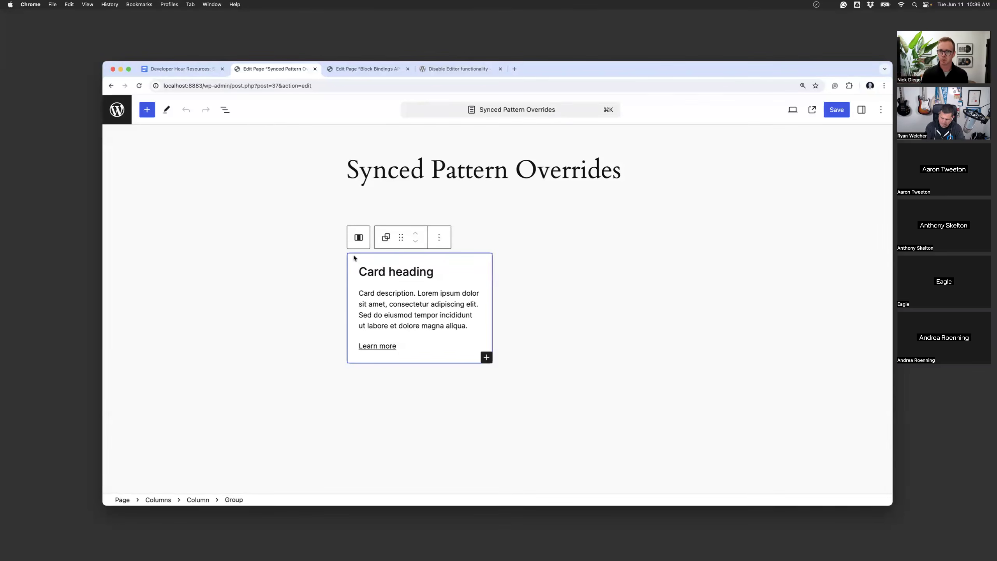
pyautogui.click(584, 277)
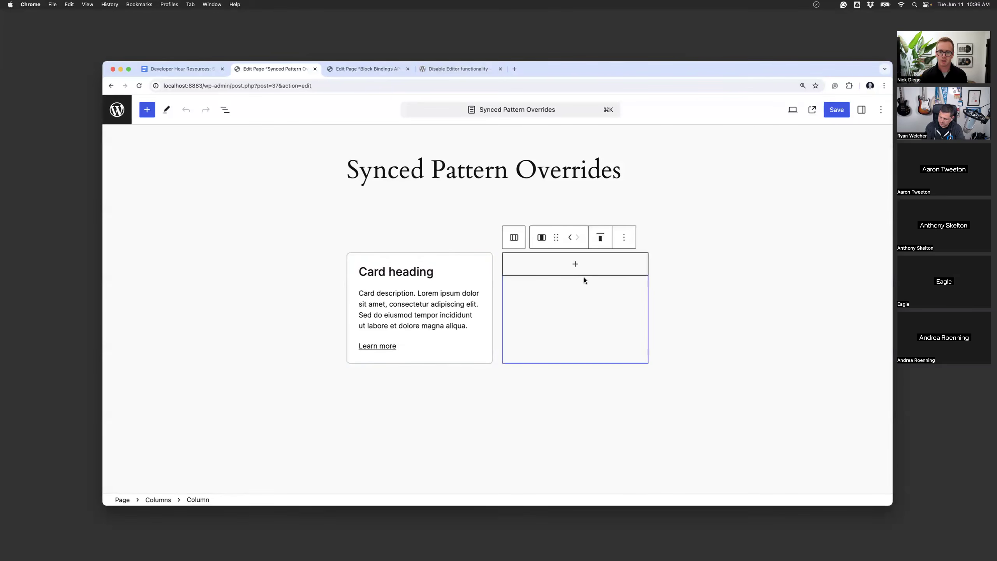
pyautogui.click(357, 259)
pyautogui.click(350, 238)
pyautogui.click(352, 238)
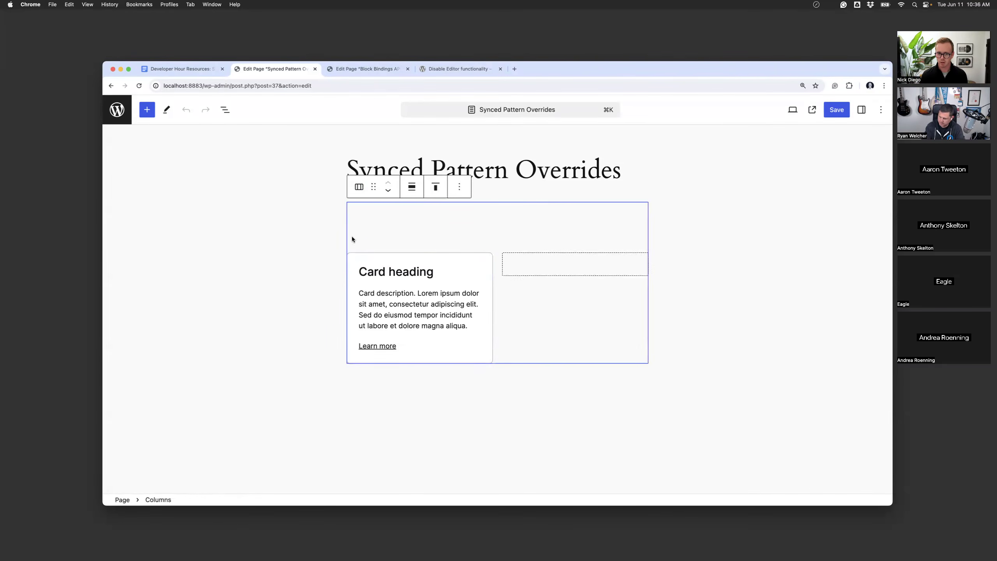
# Duplicate the card group, move the copy into the empty second column, and select the original card group
pyautogui.click(375, 259)
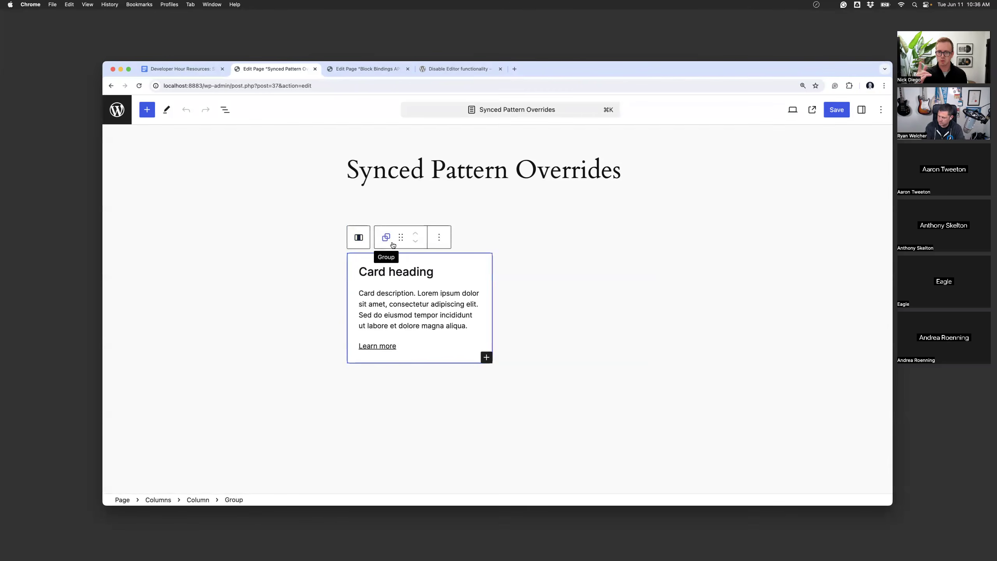
pyautogui.press('super+shift+d')
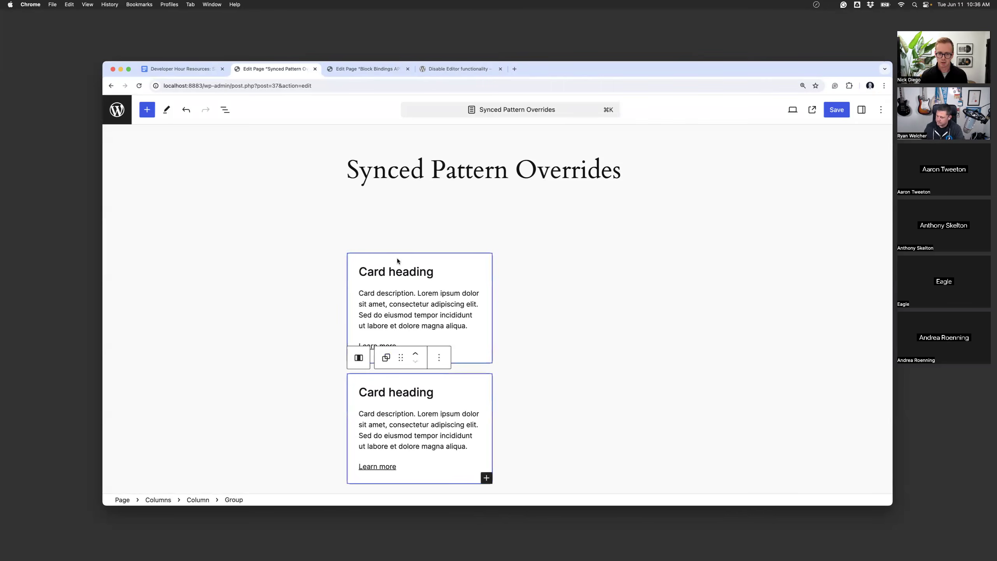
pyautogui.click(225, 110)
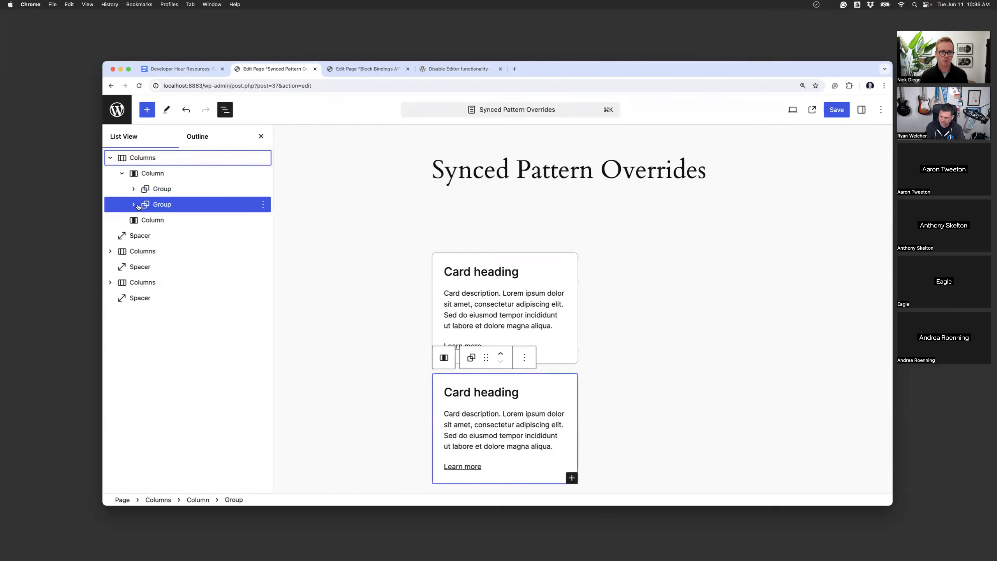
pyautogui.moveTo(155, 204)
pyautogui.mouseDown()
pyautogui.moveTo(153, 219)
pyautogui.moveTo(156, 209)
pyautogui.mouseUp()
pyautogui.click(519, 231)
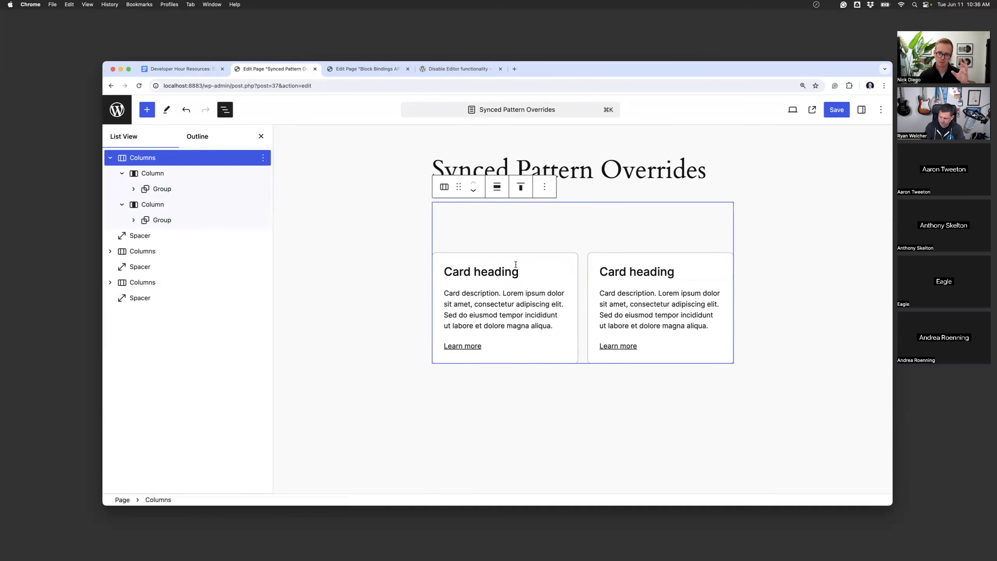
pyautogui.click(448, 261)
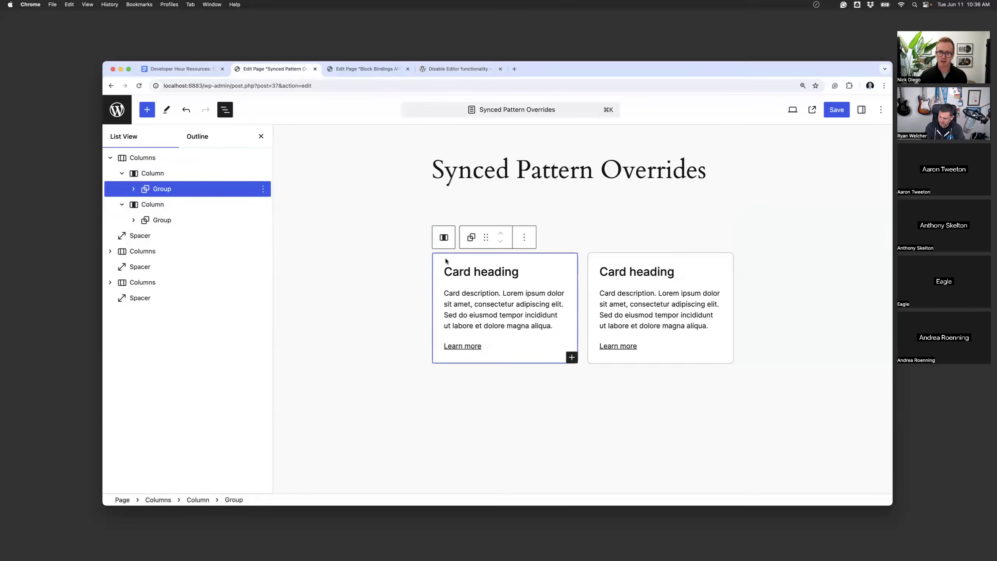
# Set the border radius of the first card's group to 10 px
pyautogui.click(861, 110)
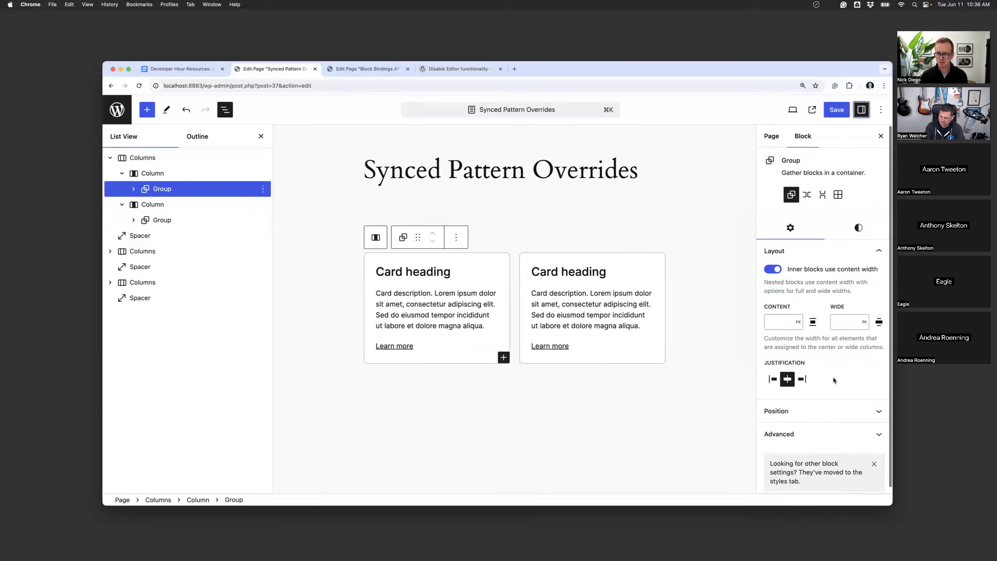
pyautogui.click(858, 223)
pyautogui.scroll(-5, 824, 353)
pyautogui.click(789, 472)
pyautogui.press('BackSpace')
pyautogui.write('10')
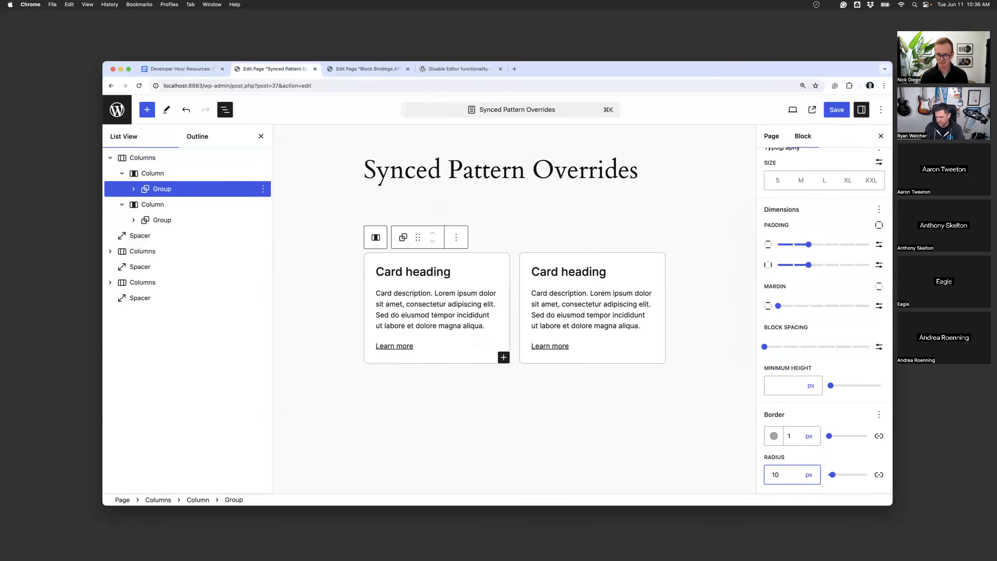
# Undo the border radius change on the first card's group
pyautogui.click(521, 264)
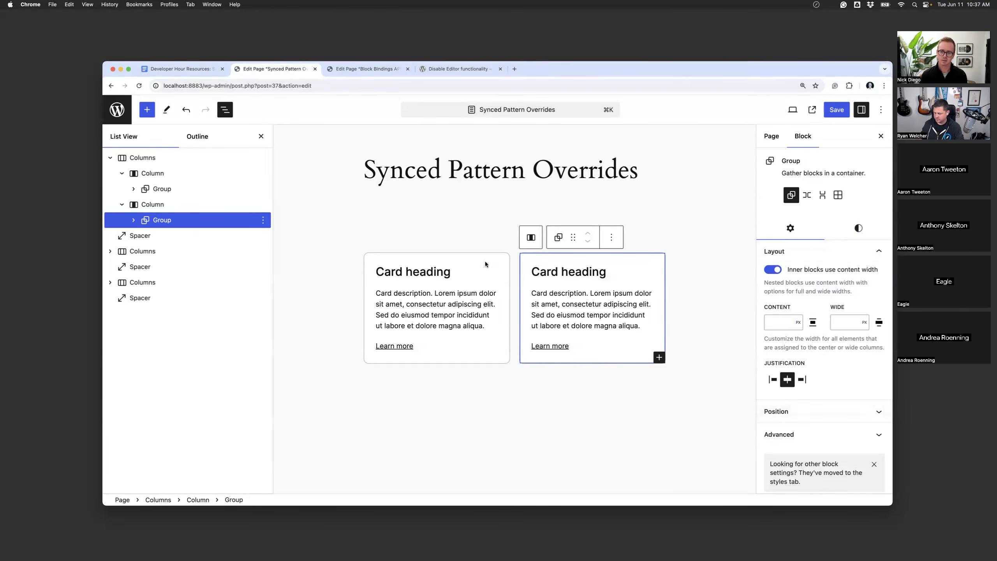
pyautogui.press('super+z')
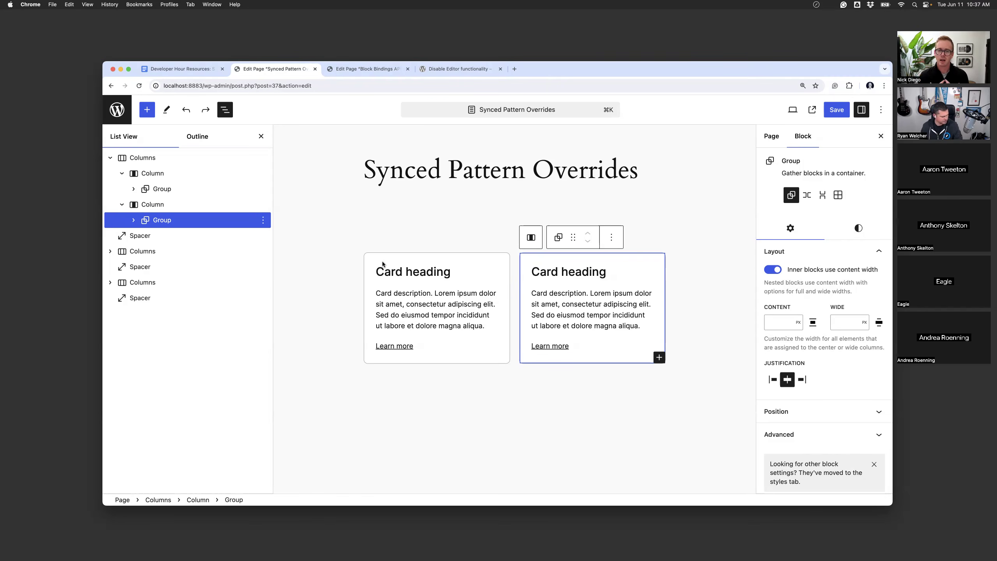
pyautogui.click(383, 263)
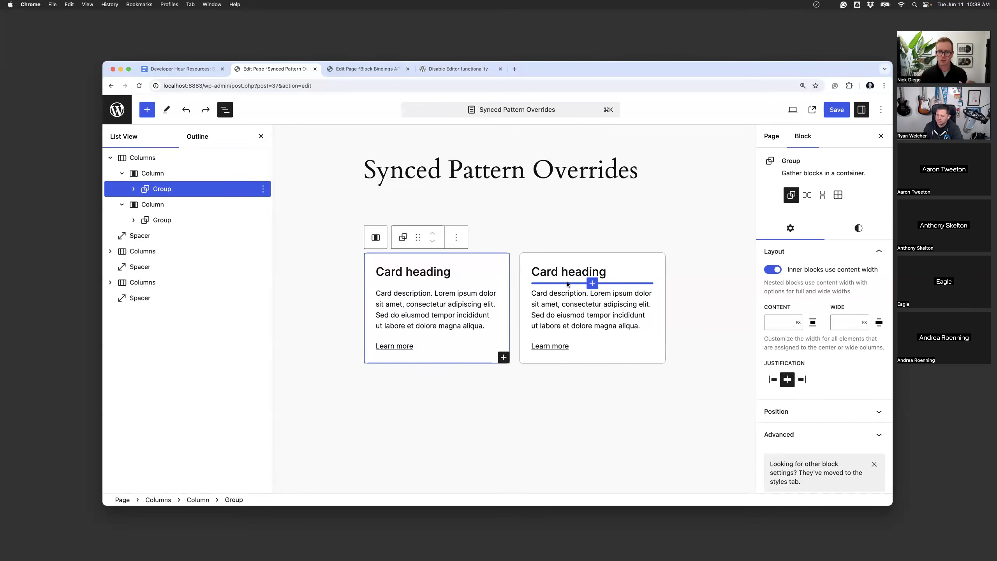
# Delete the card group from the second column
pyautogui.click(540, 254)
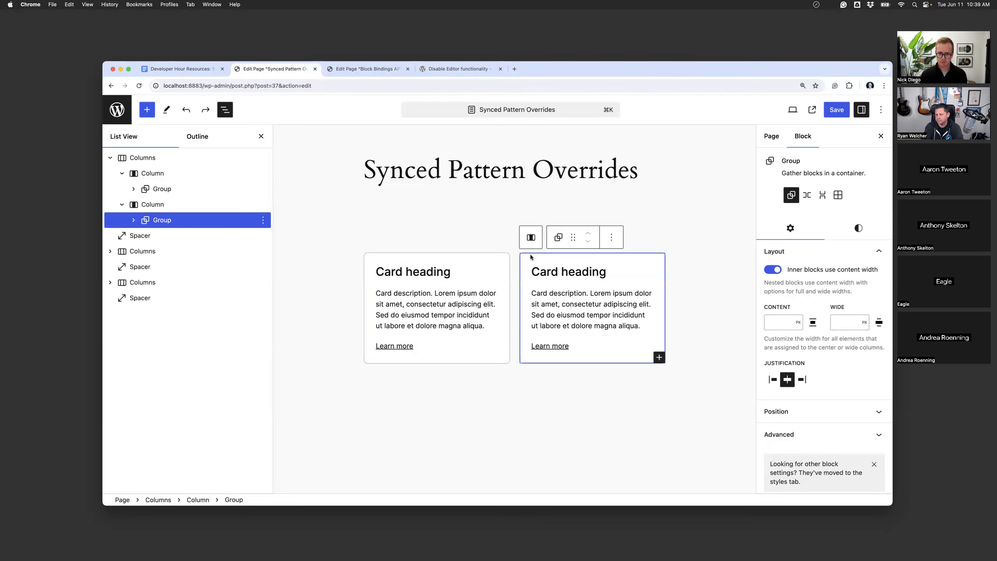
pyautogui.click(531, 239)
pyautogui.click(533, 260)
pyautogui.press('BackSpace')
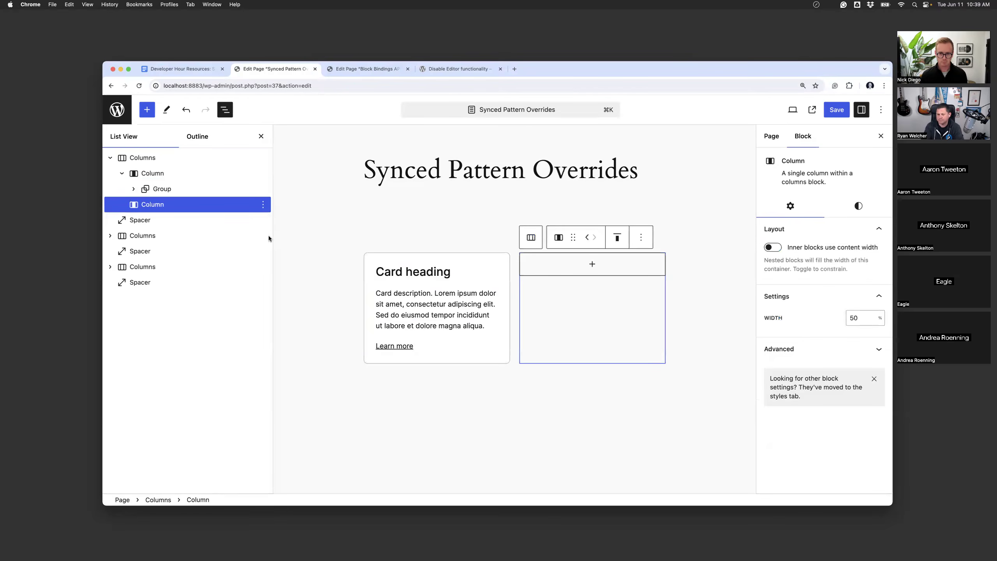
# Create a synced pattern named "Card with overrides" from the remaining card group in the first column
pyautogui.click(383, 261)
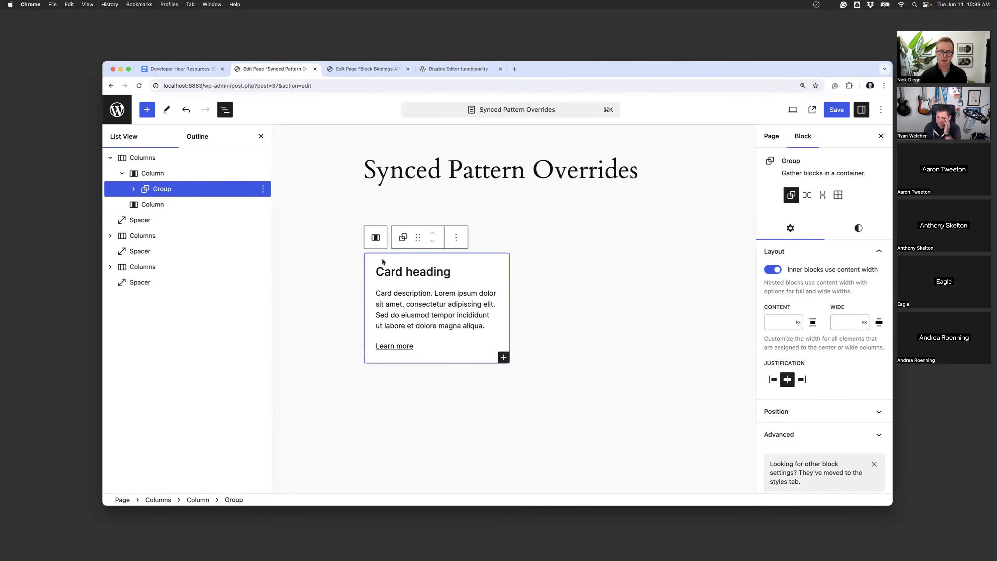
pyautogui.click(456, 238)
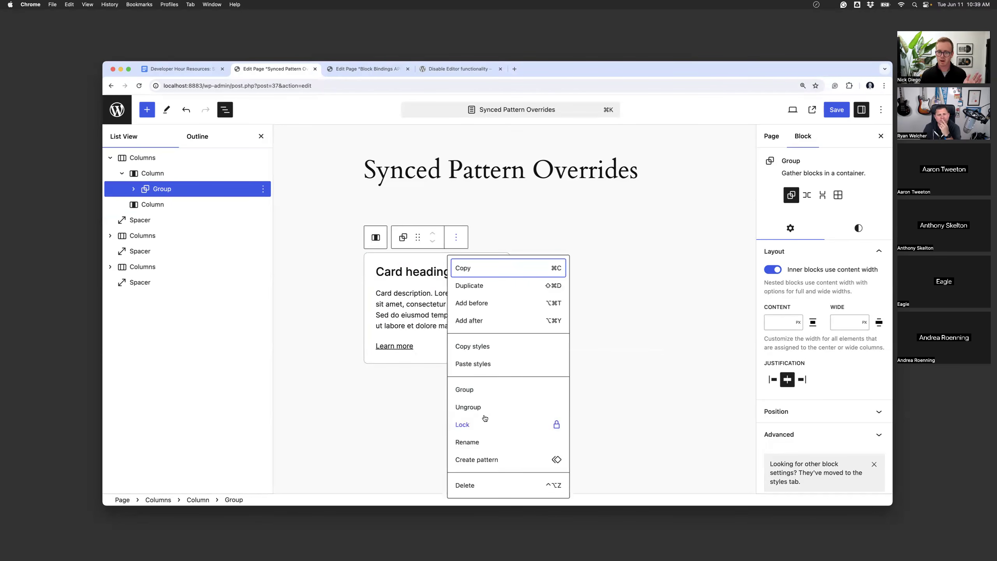
pyautogui.click(486, 459)
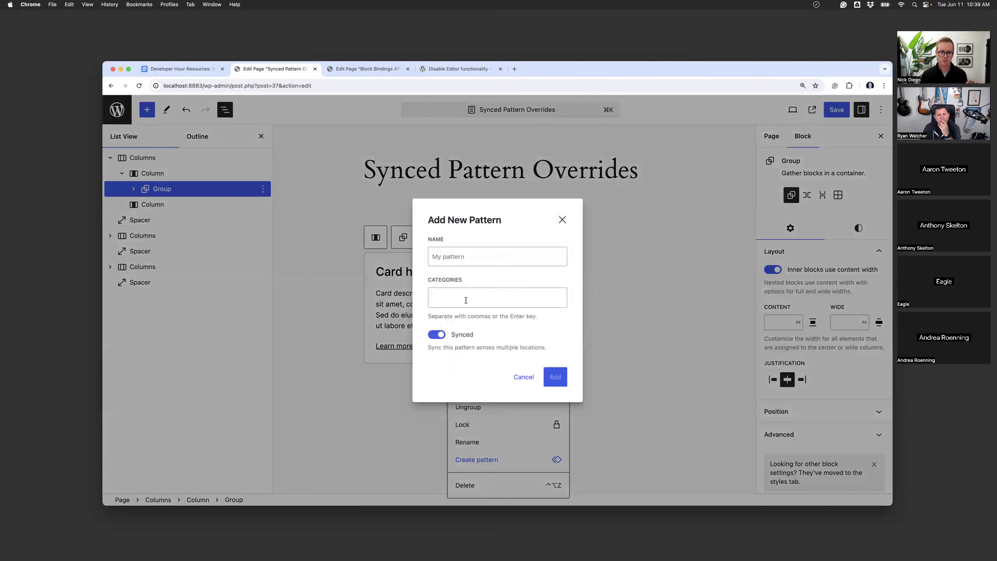
pyautogui.click(452, 252)
pyautogui.write('S')
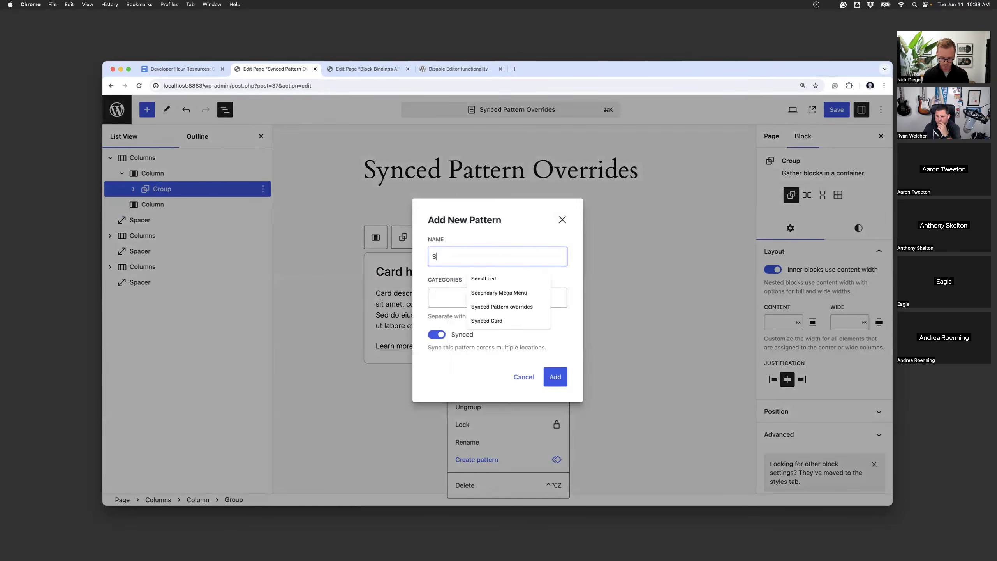
pyautogui.write('ynced Pattern Overrides')
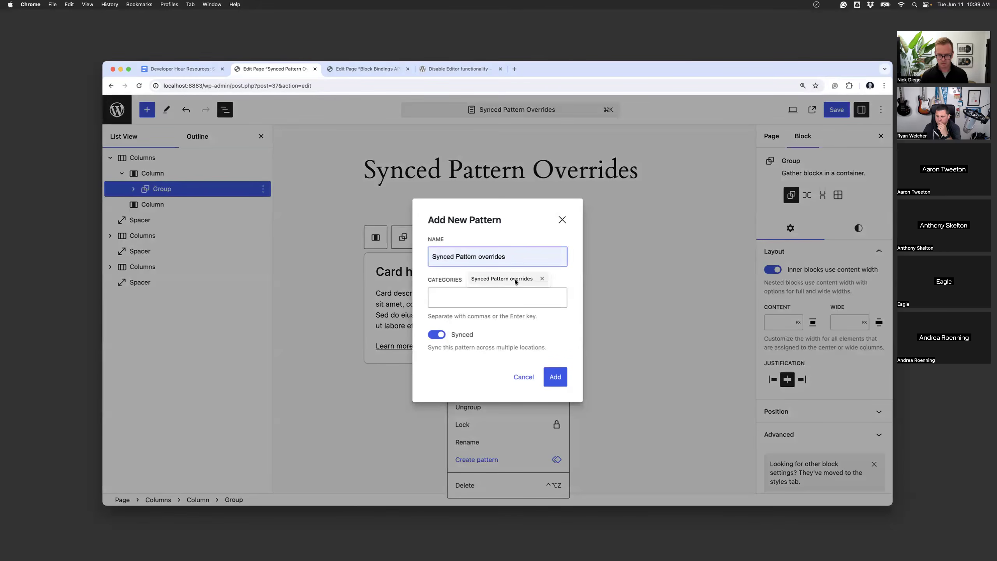
pyautogui.click(502, 279)
pyautogui.moveTo(508, 256); pyautogui.dragTo(424, 259)
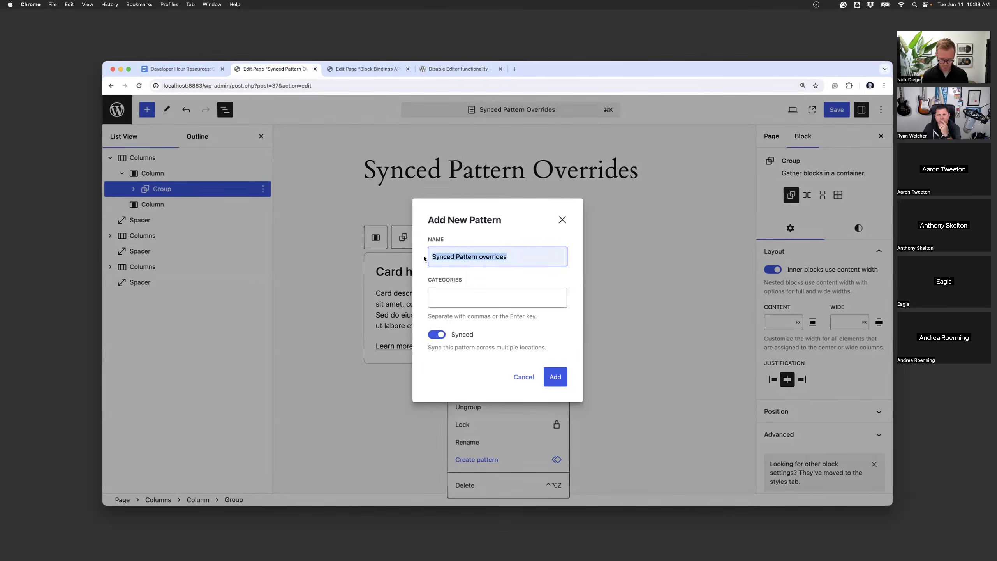
pyautogui.write('Card with or')
pyautogui.write('errides')
pyautogui.click(558, 380)
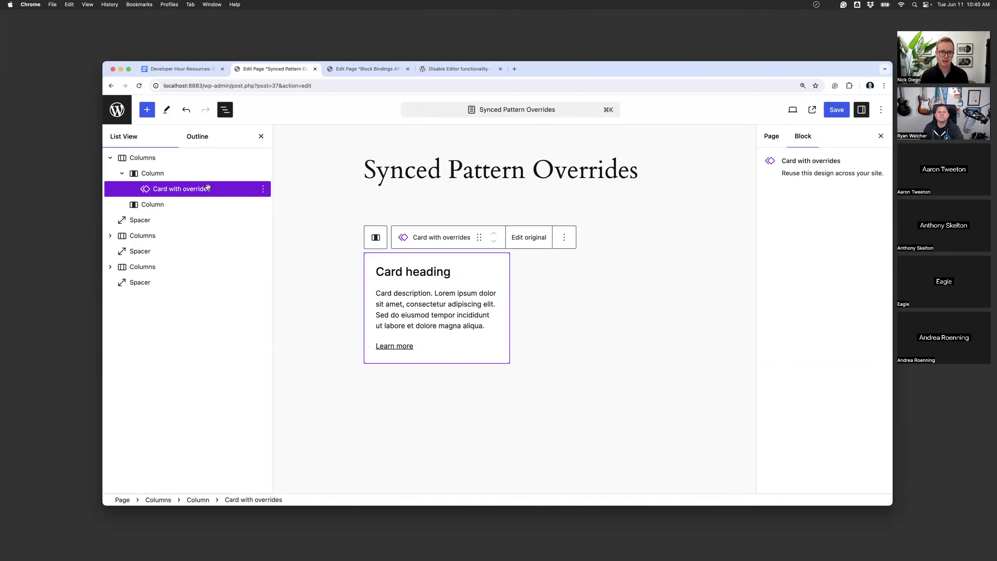
# Duplicate the Card with overrides pattern and move the copy into the empty second column
pyautogui.press('super+shift+d')
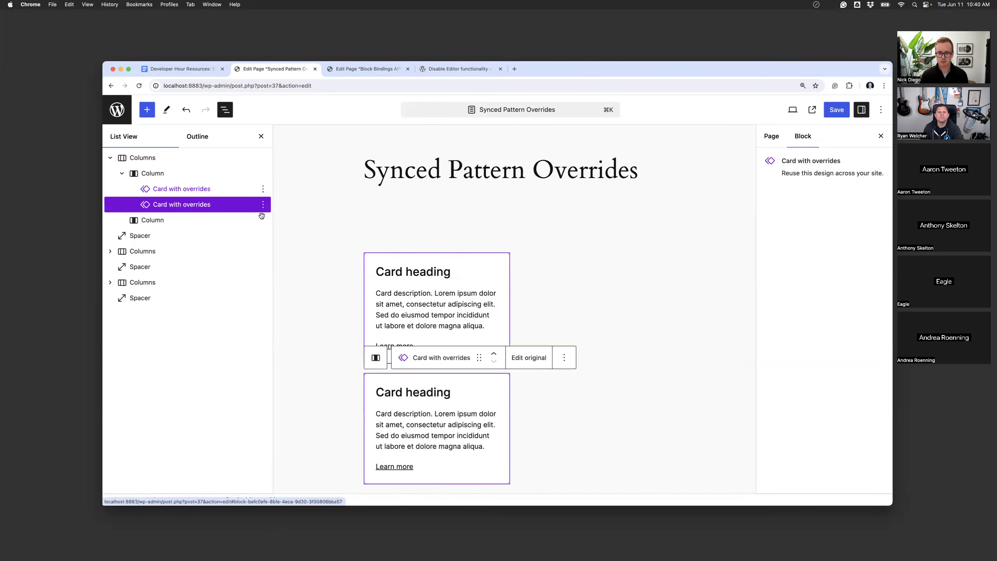
pyautogui.moveTo(167, 206); pyautogui.dragTo(189, 213)
pyautogui.click(435, 235)
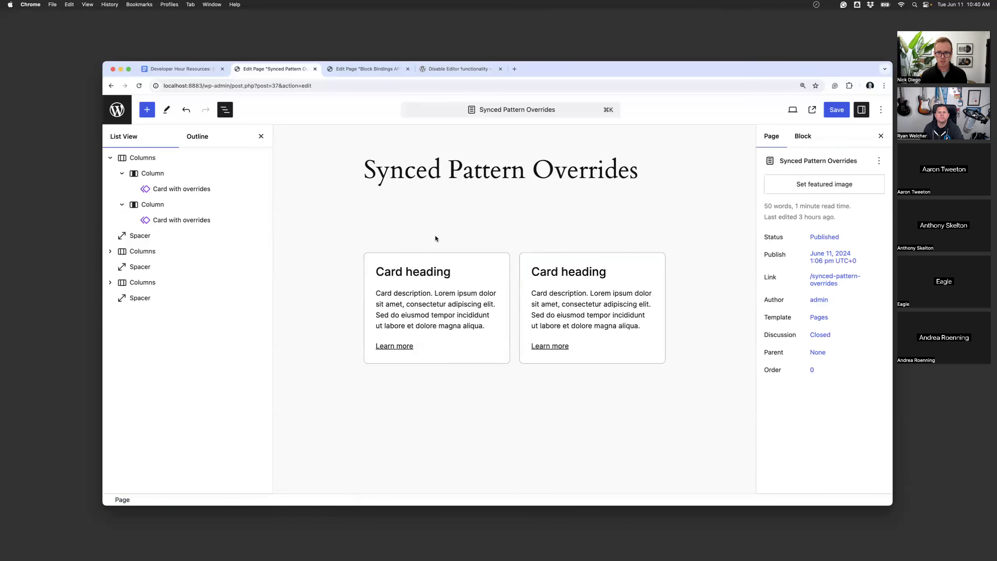
# Open the original Card with overrides pattern, collapse its Custom Fields section and return to the page
pyautogui.click(421, 253)
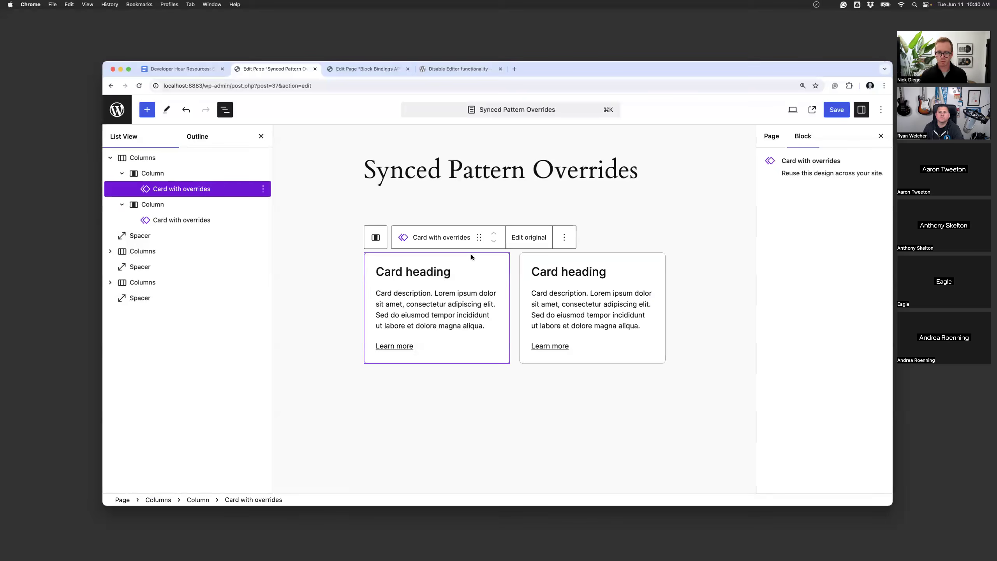
pyautogui.click(526, 237)
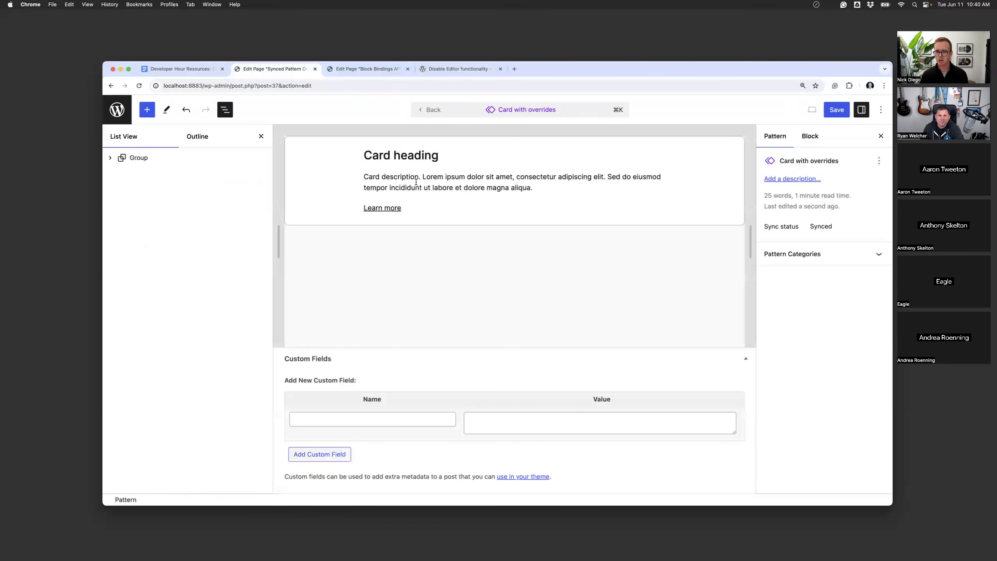
pyautogui.click(746, 359)
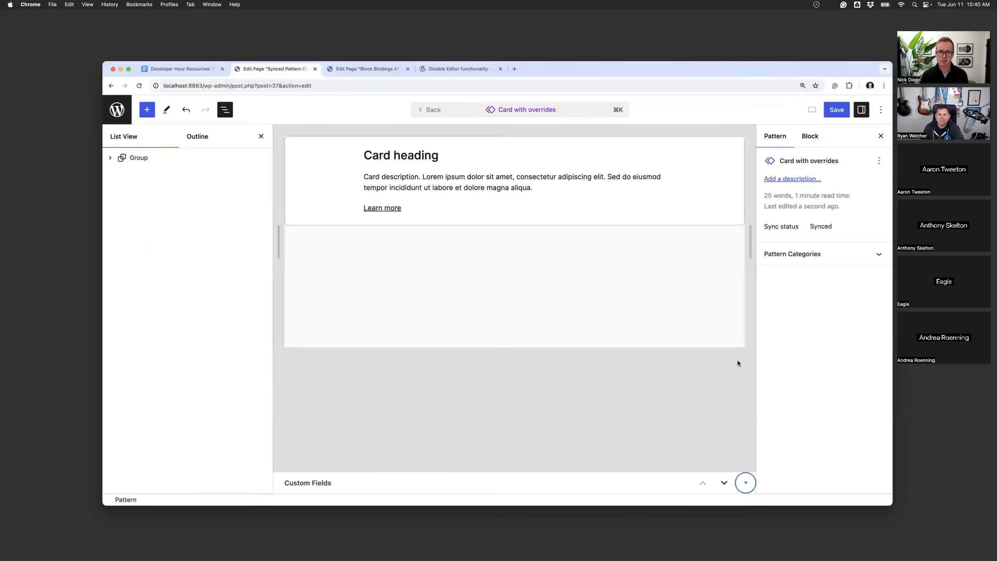
pyautogui.click(431, 110)
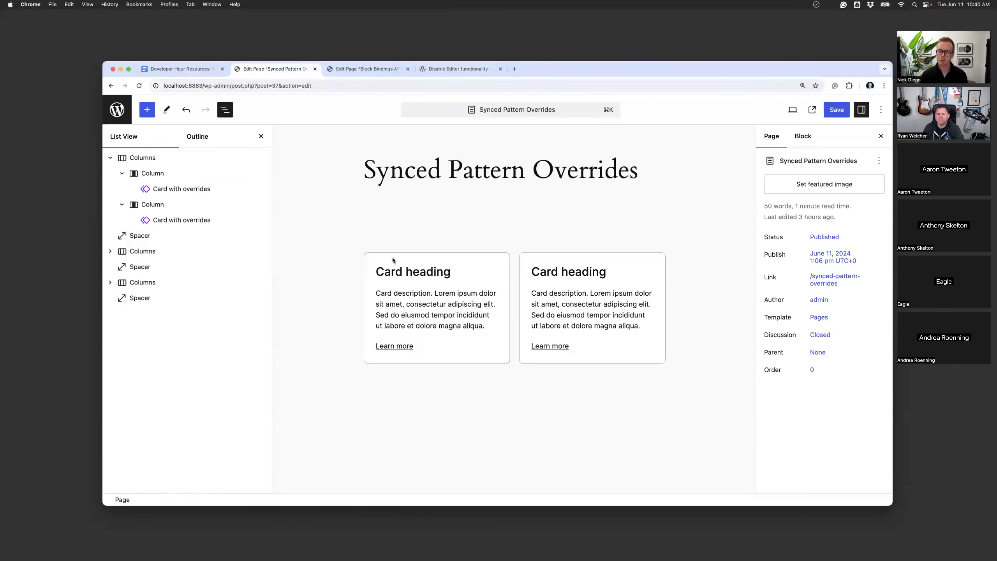
# Save the page, and turn off custom fields in the editor preferences with a page reload
pyautogui.click(881, 109)
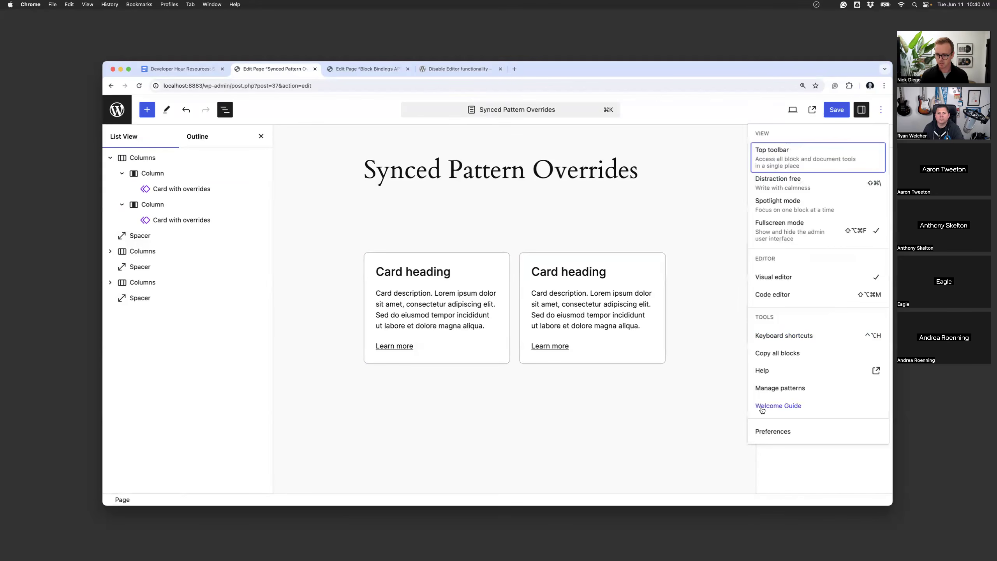
pyautogui.click(835, 110)
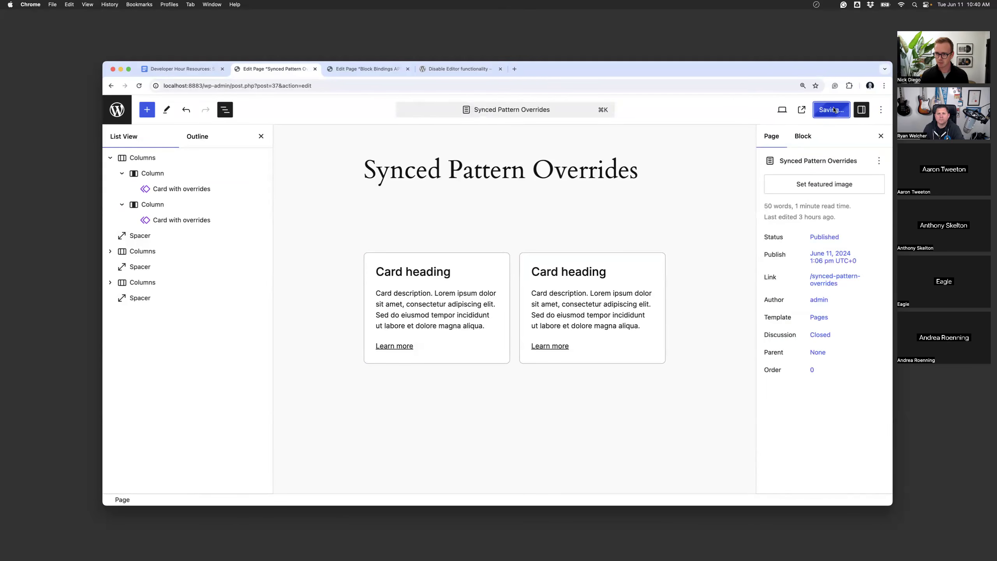
pyautogui.click(879, 111)
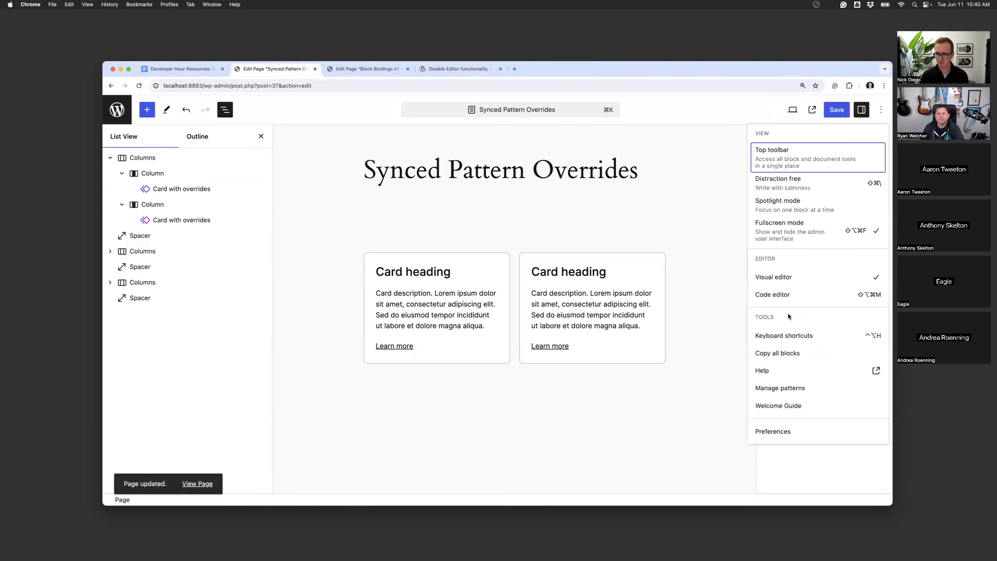
pyautogui.click(772, 431)
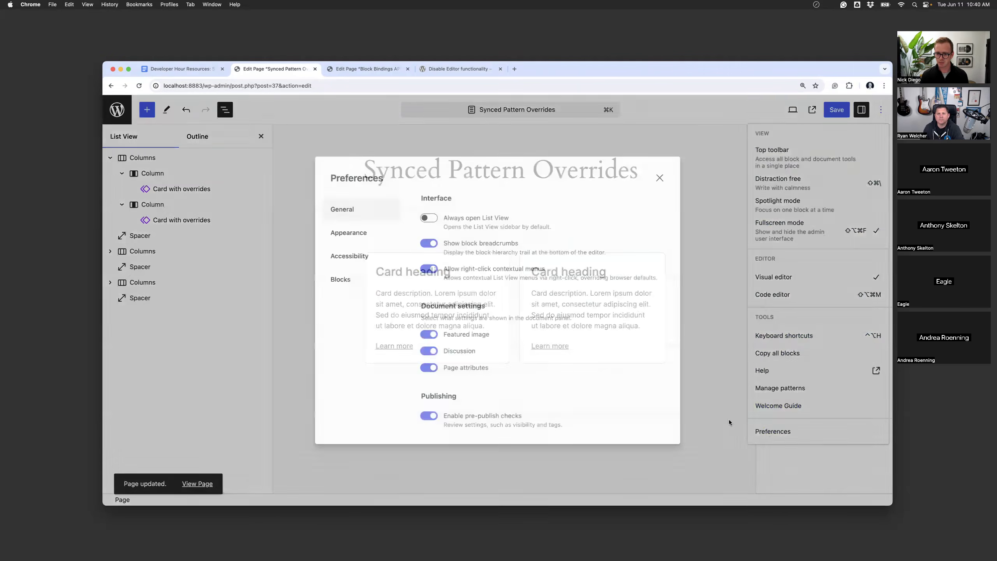
pyautogui.scroll(-3, 510, 415)
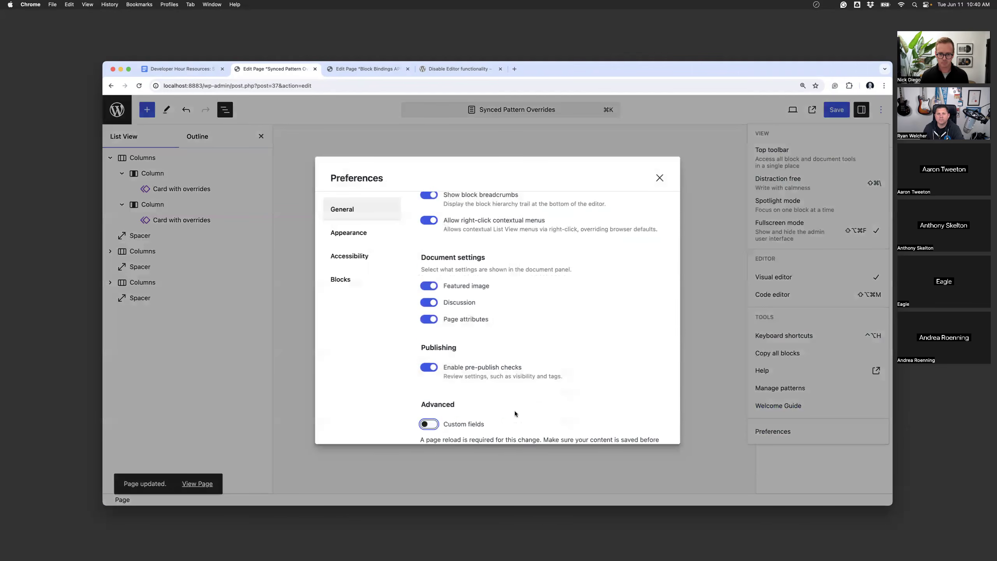
pyautogui.click(429, 424)
pyautogui.click(450, 421)
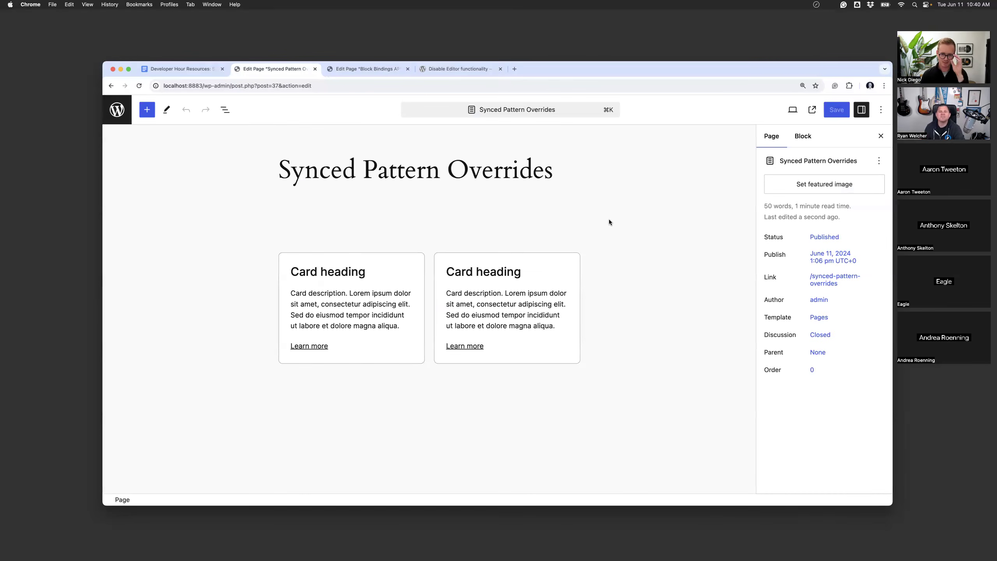
# Open the original Card with overrides pattern for editing from the first card and narrow its preview canvas
pyautogui.click(448, 242)
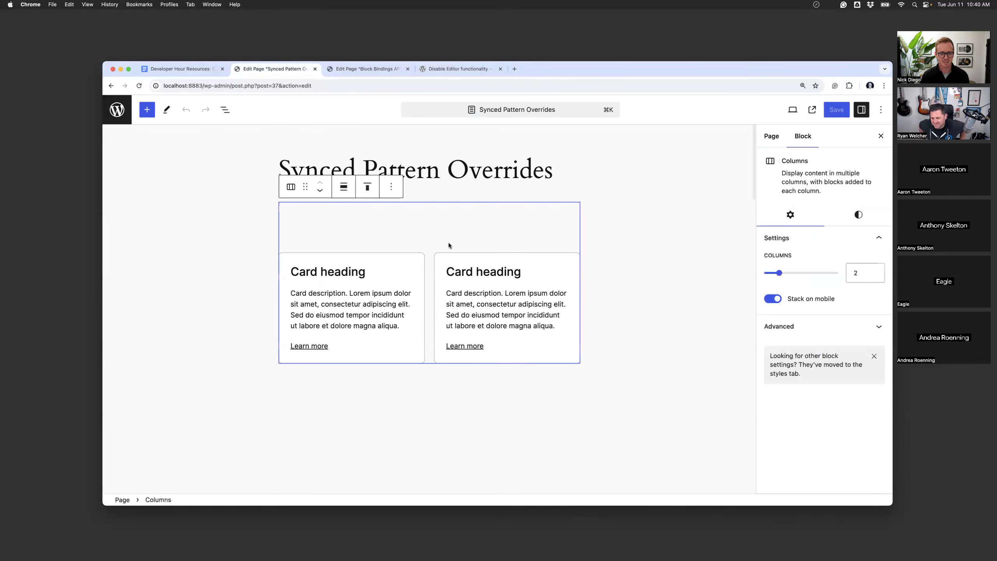
pyautogui.click(644, 236)
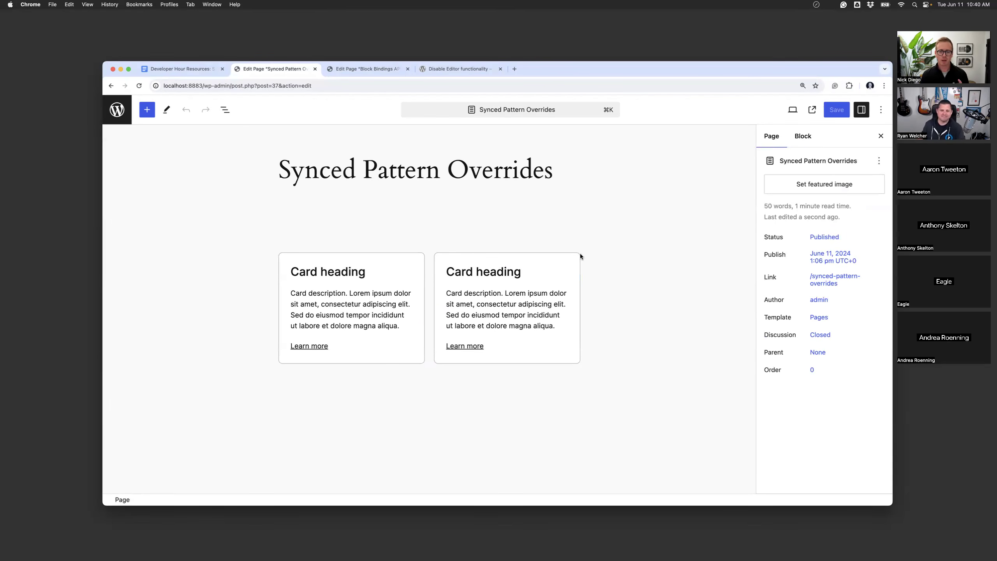
pyautogui.click(392, 264)
pyautogui.click(432, 243)
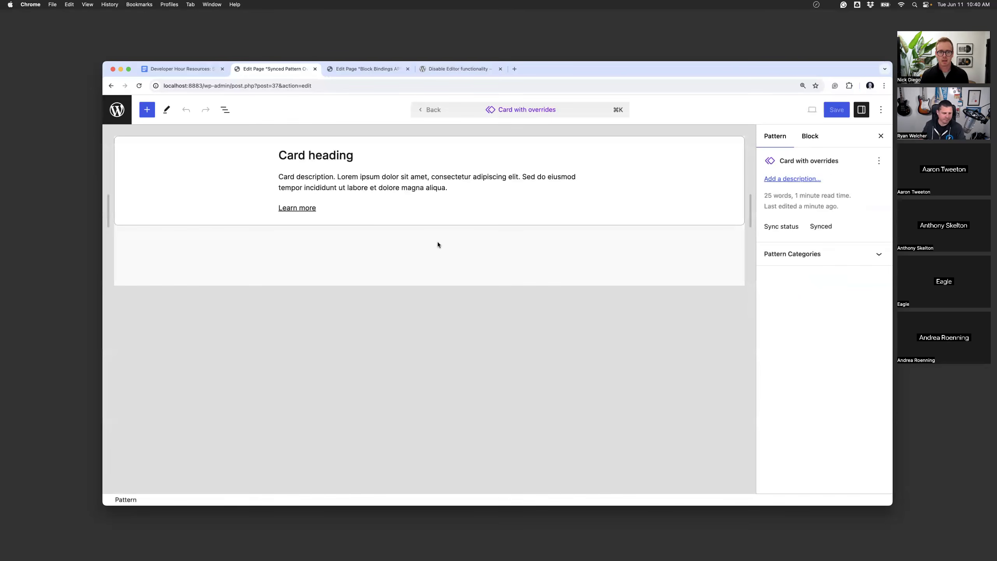
pyautogui.moveTo(108, 211); pyautogui.dragTo(286, 230)
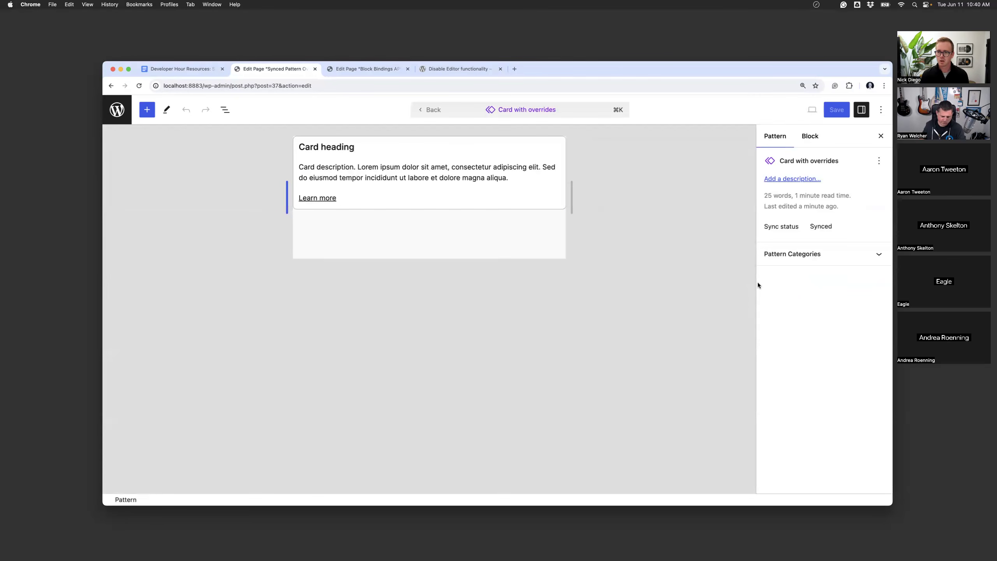
pyautogui.click(810, 136)
pyautogui.click(780, 137)
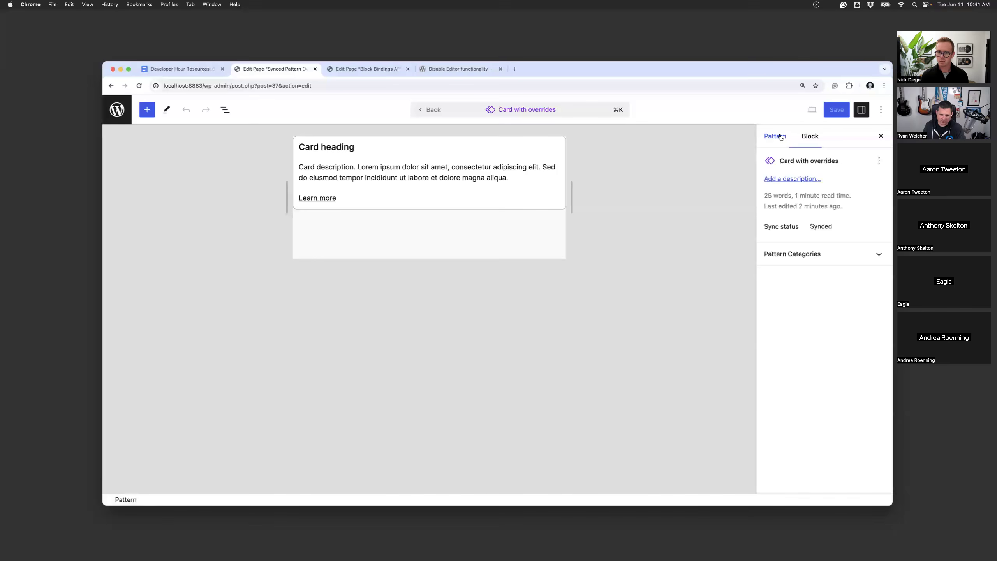
# Enable overrides on the card's heading block under the name Card Header
pyautogui.click(337, 147)
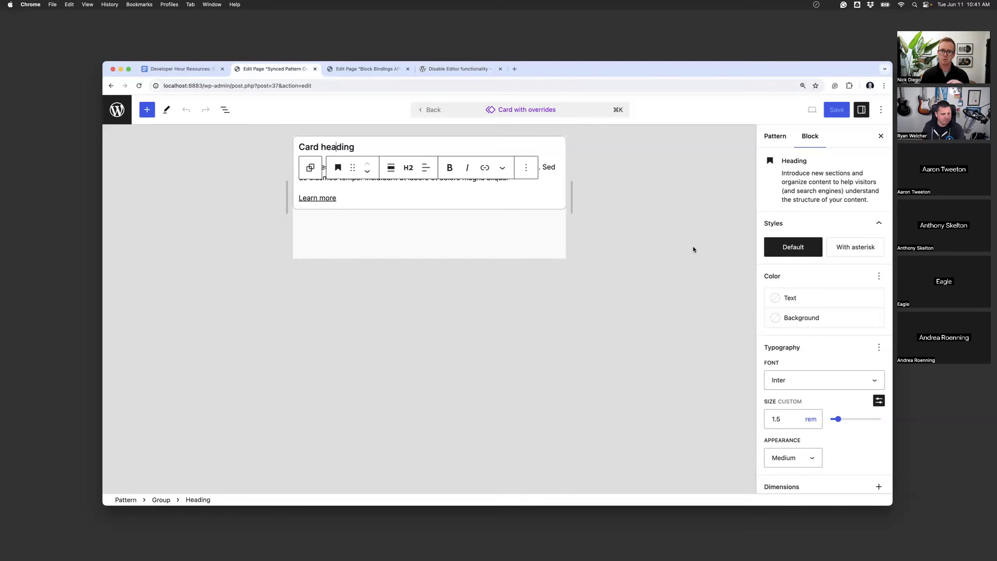
pyautogui.scroll(-2, 847, 314)
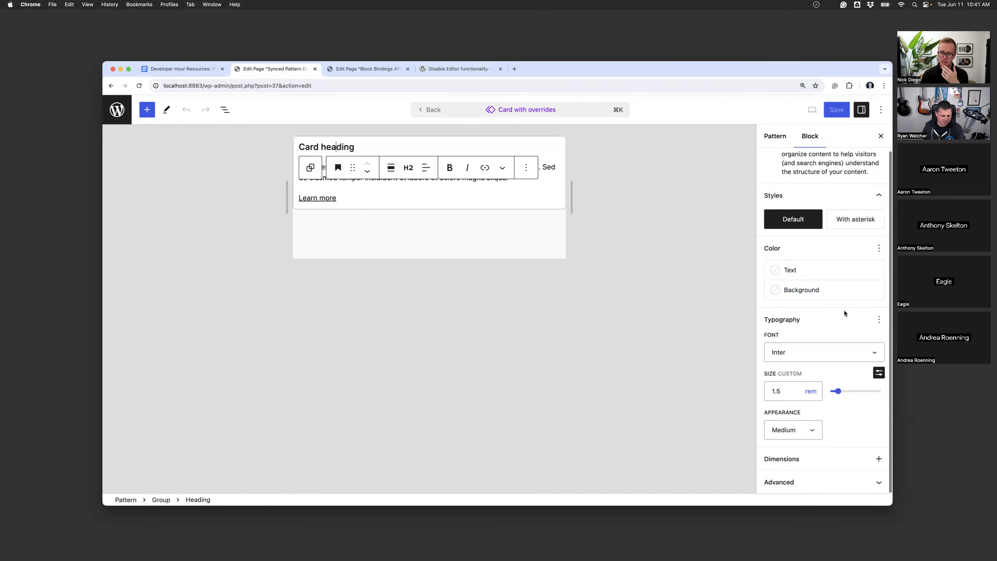
pyautogui.click(803, 479)
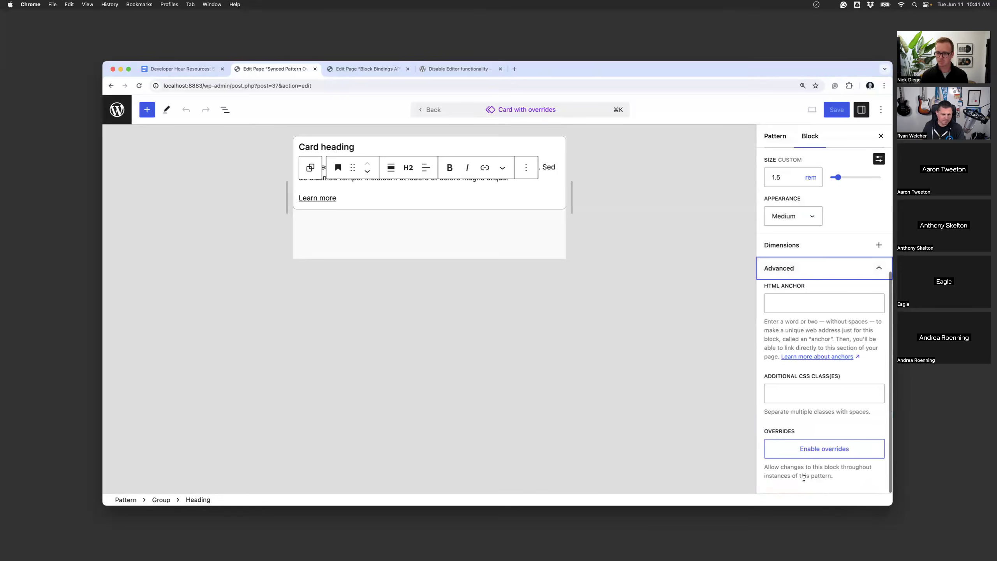
pyautogui.click(812, 453)
pyautogui.click(551, 338)
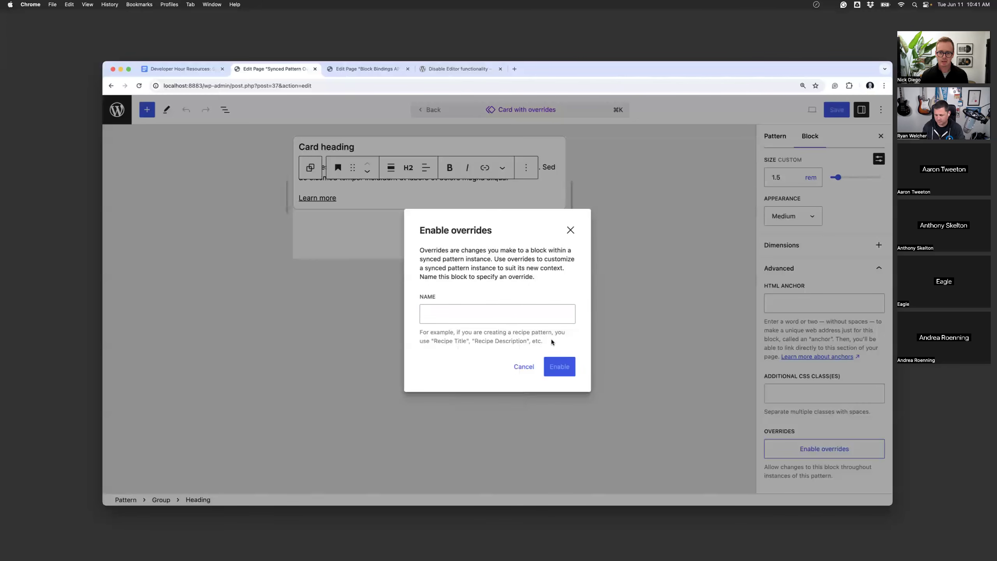
pyautogui.click(486, 317)
pyautogui.write('Card Heade')
pyautogui.click(567, 372)
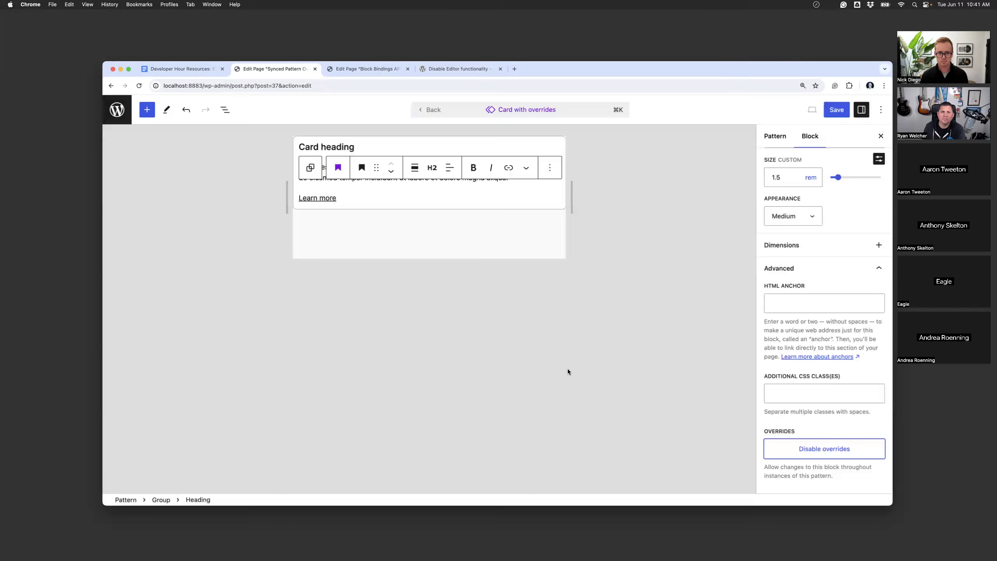
# Enable overrides on the card's description paragraph under the name Card Description
pyautogui.click(454, 180)
pyautogui.click(824, 449)
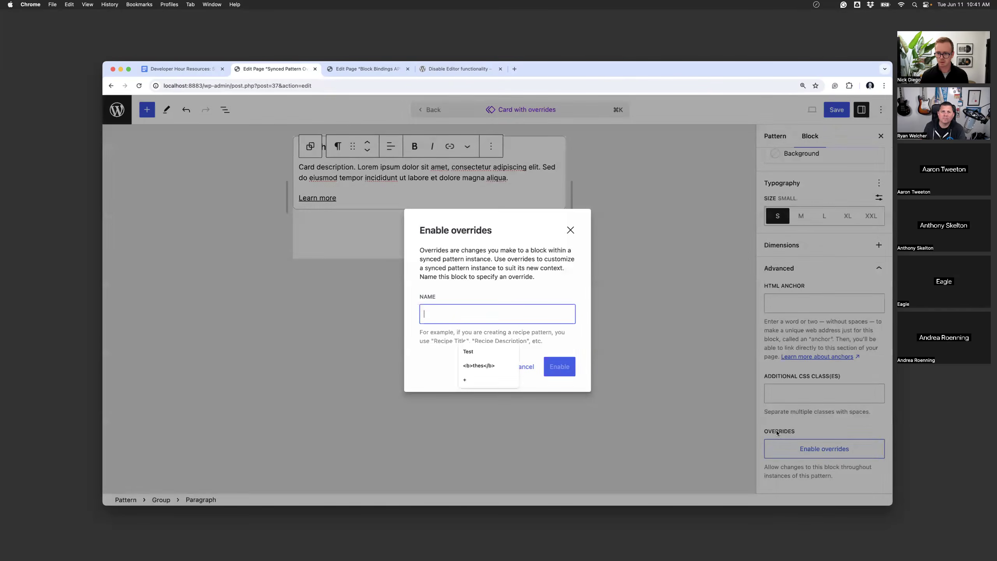
pyautogui.write('Card Description')
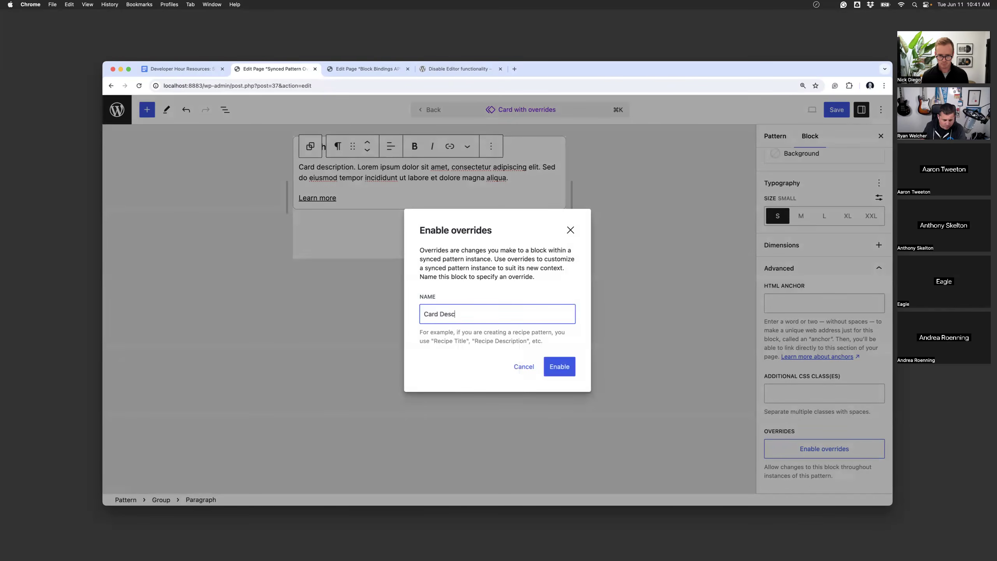
pyautogui.click(564, 368)
# Enable overrides on the Learn more paragraph under the name Card Link
pyautogui.click(325, 199)
pyautogui.scroll(-3, 830, 482)
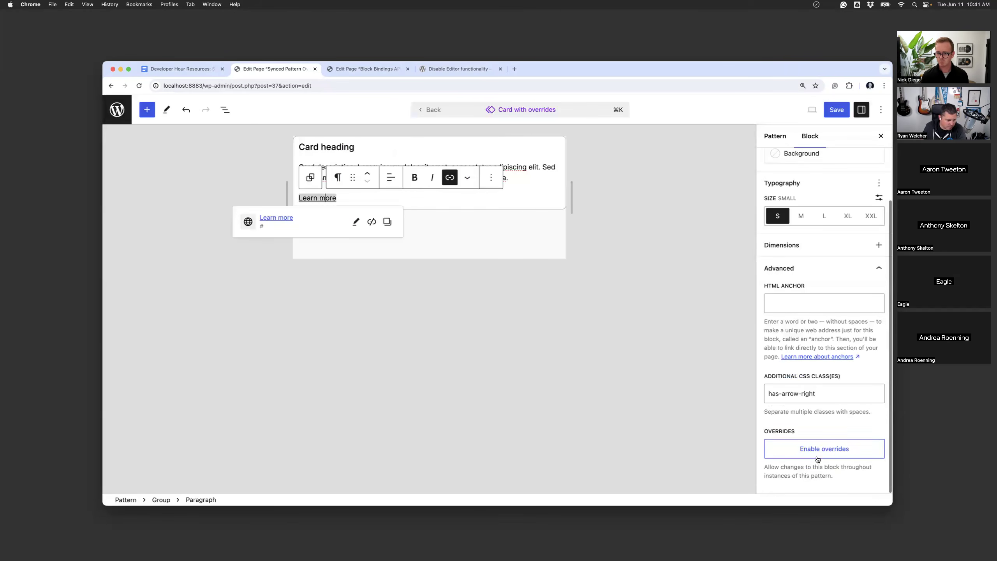
pyautogui.click(810, 451)
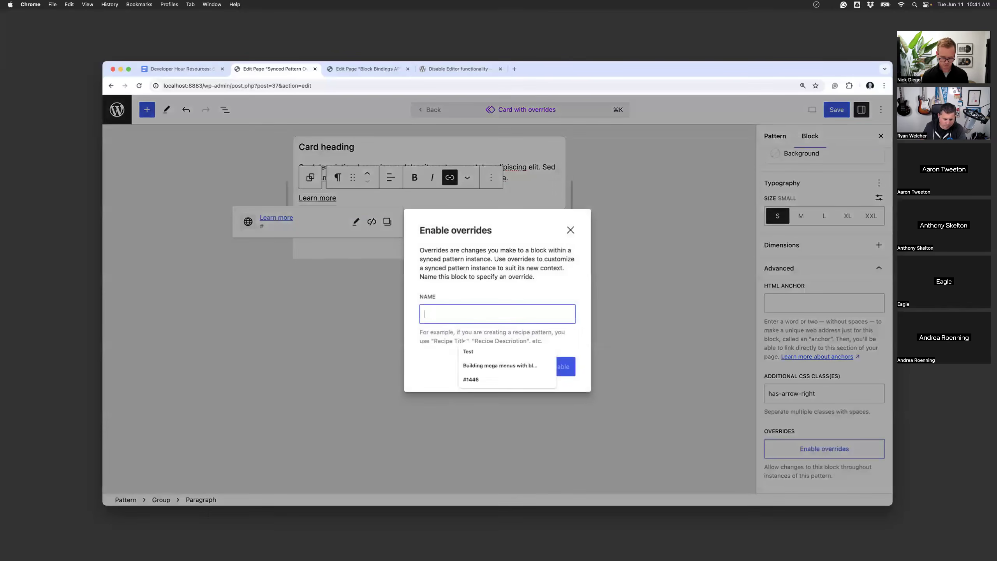
pyautogui.write('Card Link')
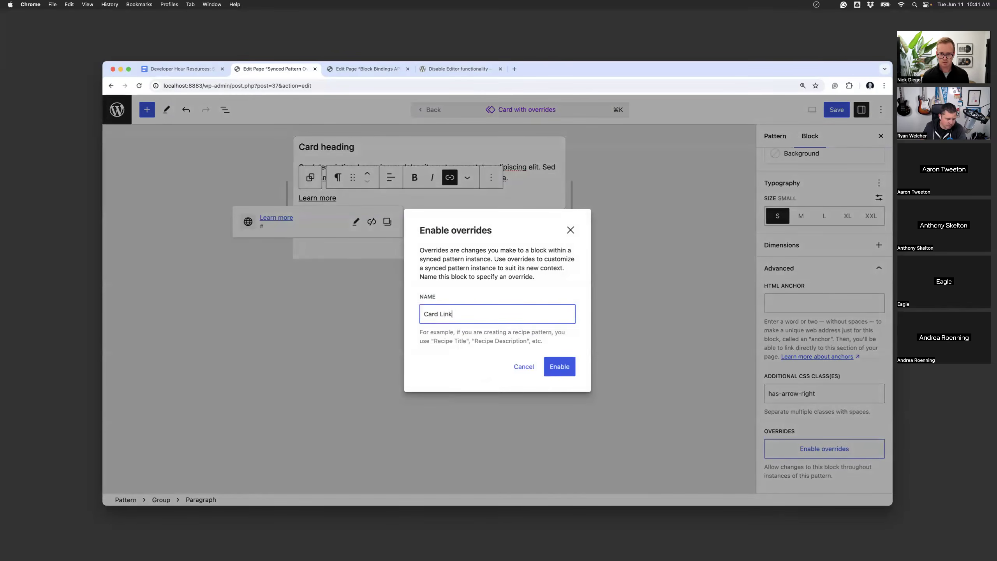
pyautogui.click(559, 366)
# Show the pattern's block structure in the List View and return to the page
pyautogui.click(424, 142)
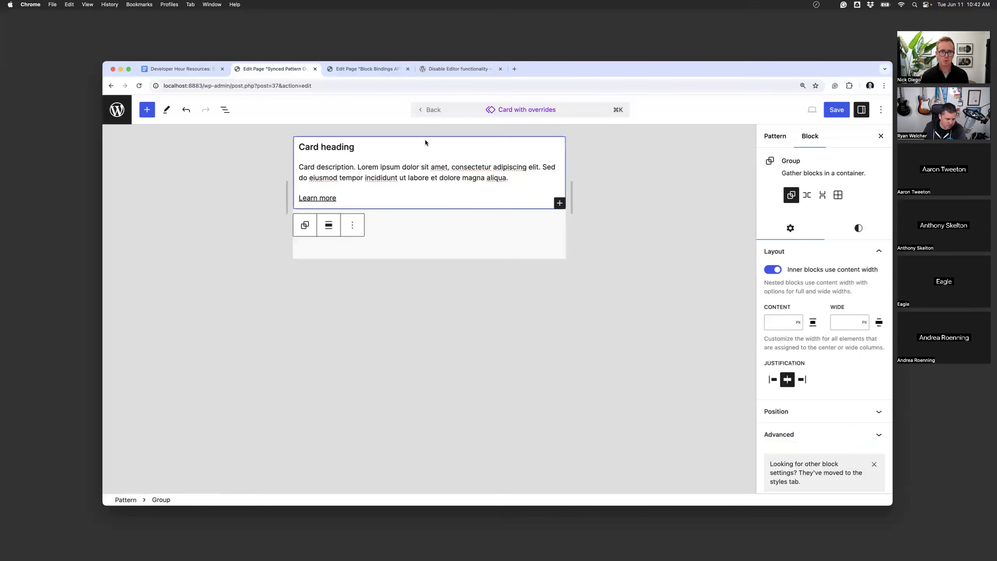
pyautogui.click(225, 109)
pyautogui.click(106, 159)
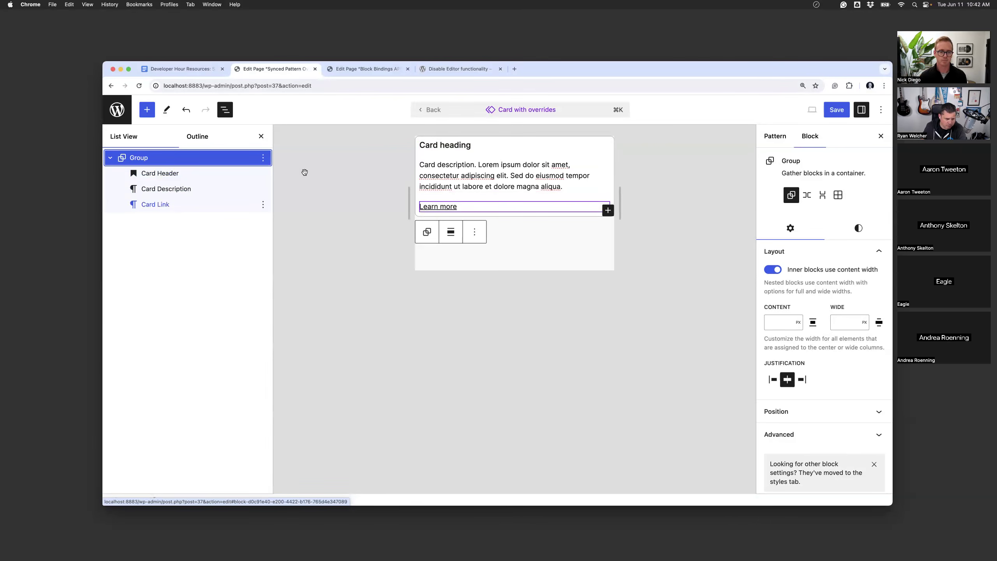
pyautogui.click(427, 110)
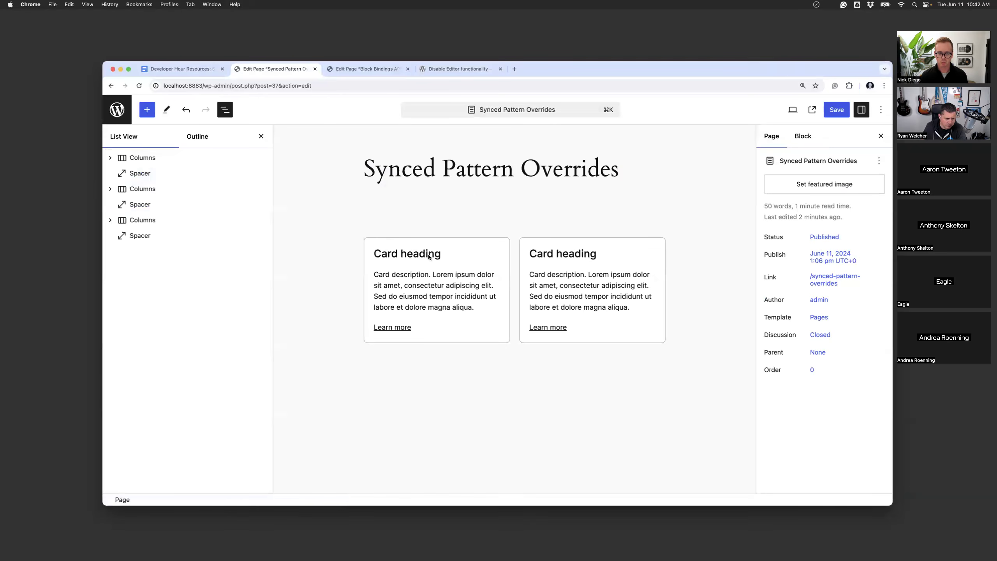
# Select the first Card with overrides instance and examine its list of overridable content
pyautogui.click(371, 251)
pyautogui.click(350, 255)
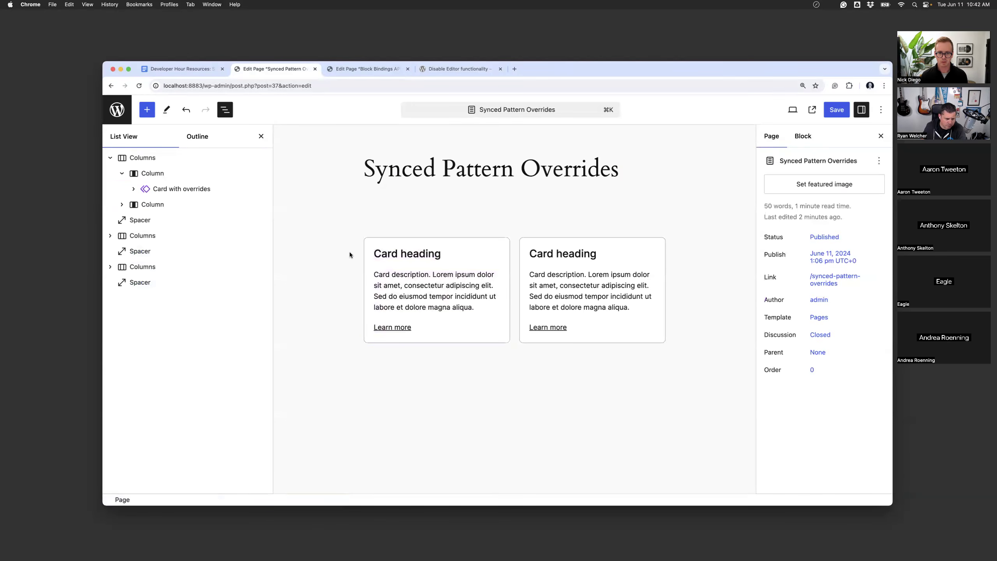
pyautogui.click(375, 241)
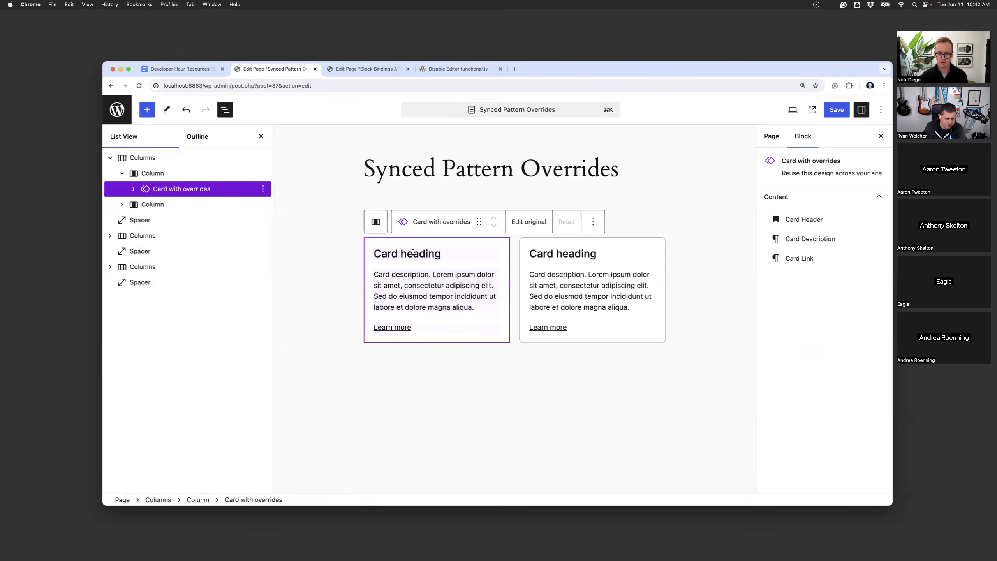
pyautogui.click(326, 250)
pyautogui.click(368, 248)
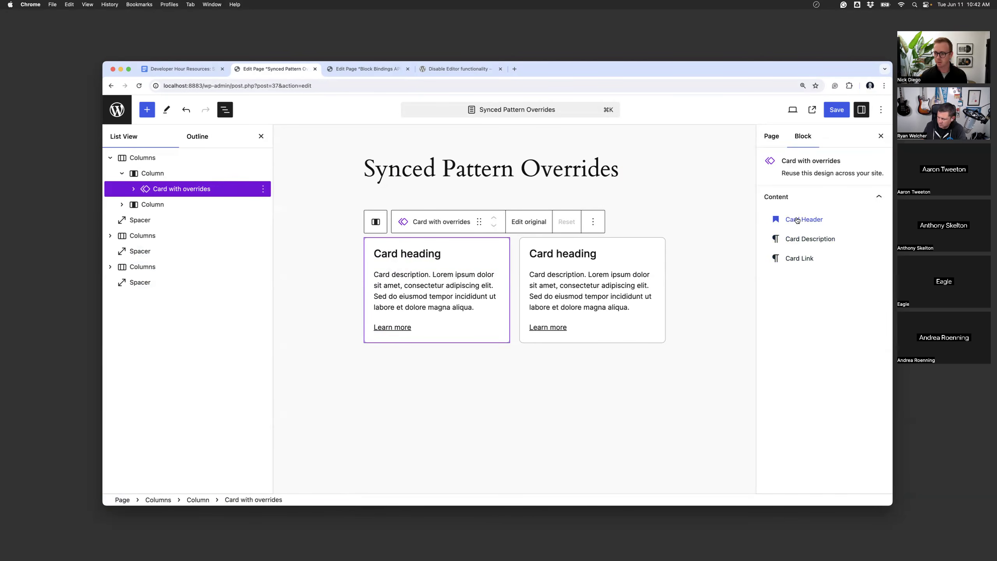
# Open the Patterns page in the other browser tab, examine its Content-only Editing card, and return to the Synced Pattern Overrides page
pyautogui.click(348, 72)
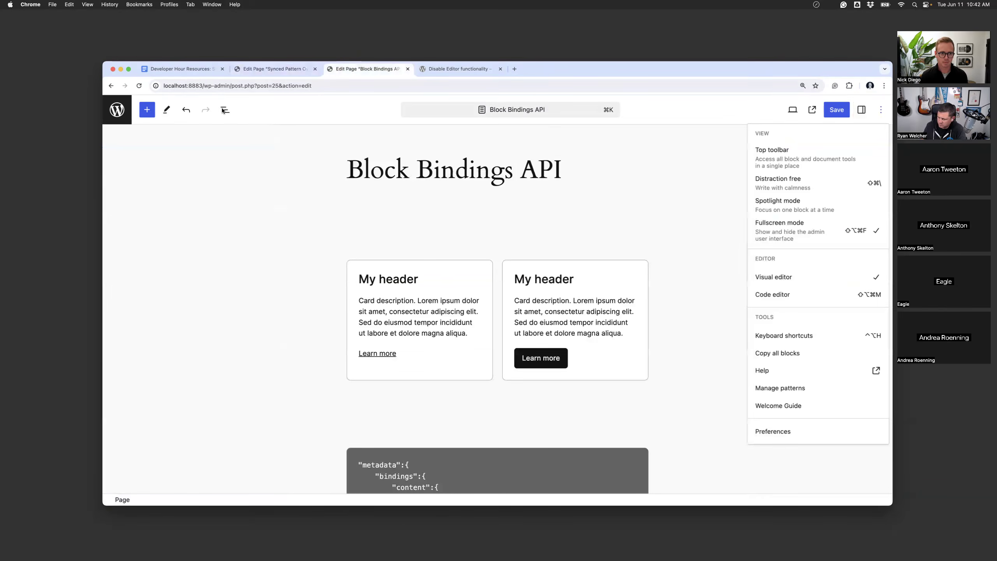
pyautogui.click(116, 109)
pyautogui.click(520, 196)
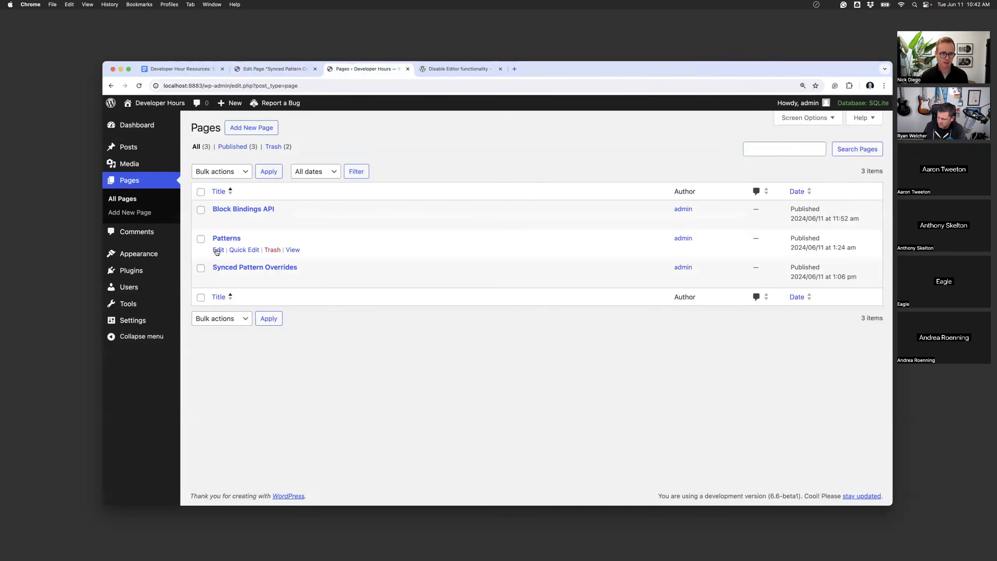
pyautogui.click(220, 238)
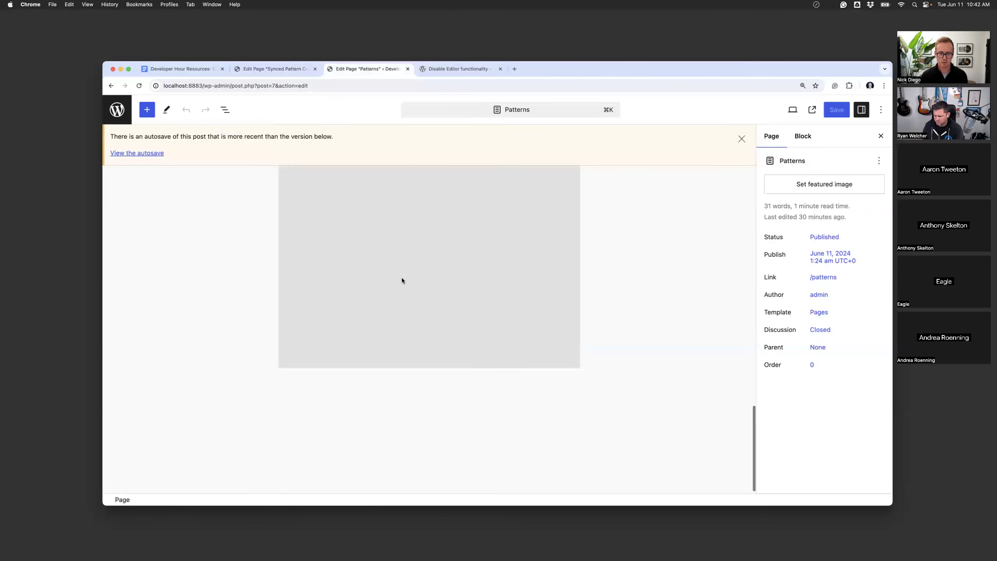
pyautogui.click(307, 256)
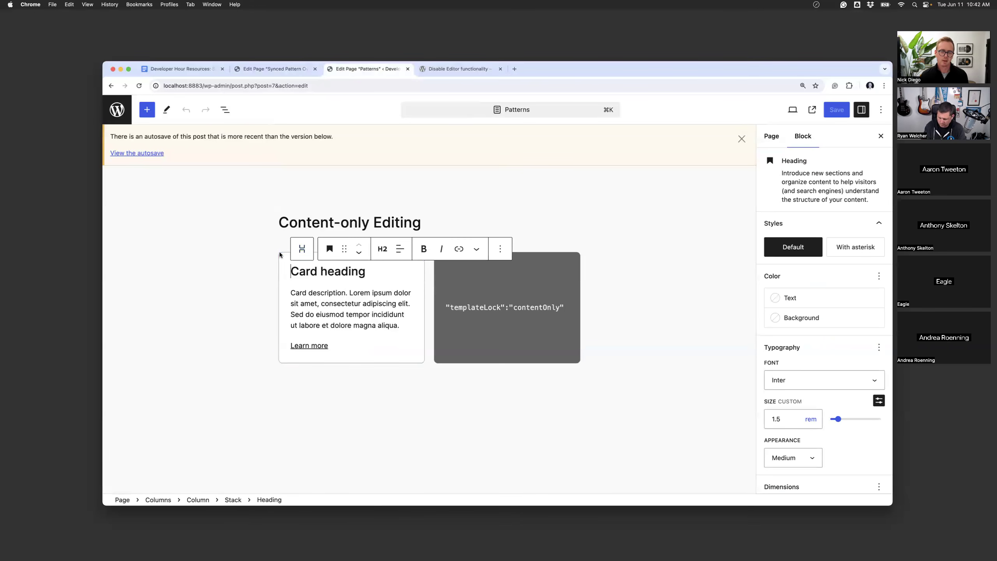
pyautogui.click(280, 68)
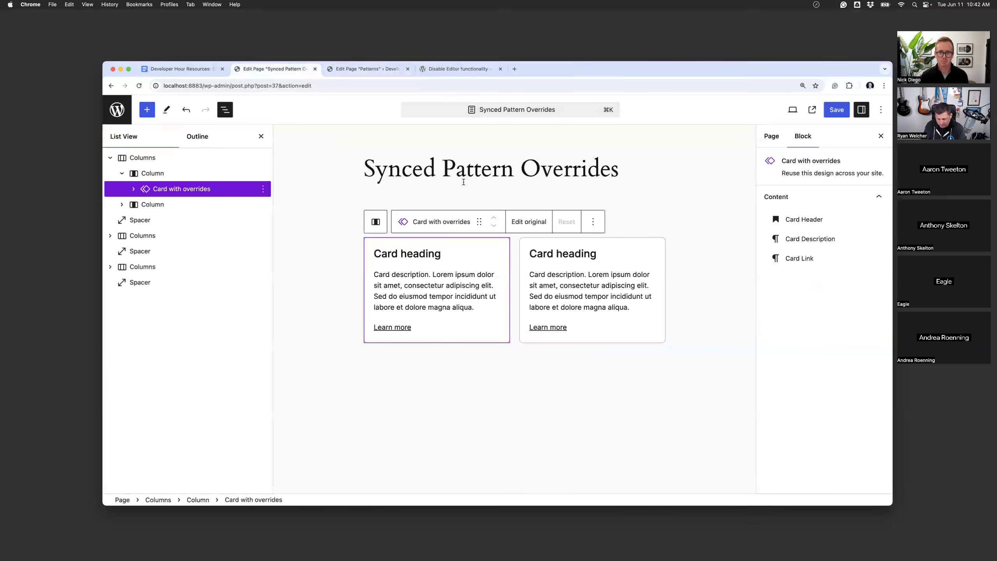
# Override the first card's header with the text "This is a new header"
pyautogui.click(793, 224)
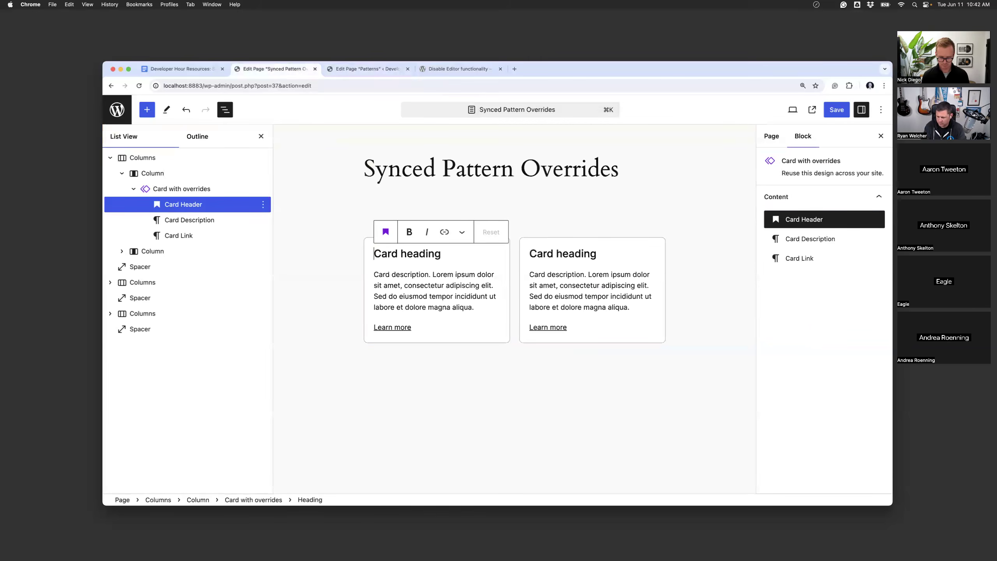
pyautogui.write('This is')
pyautogui.write(' a new header')
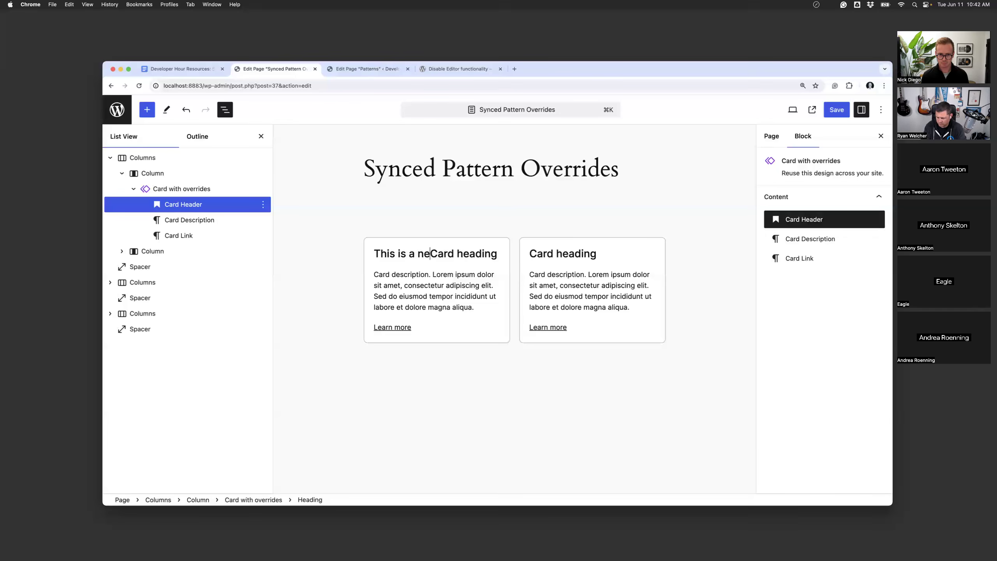
pyautogui.press('shift+super+Right')
pyautogui.press('BackSpace')
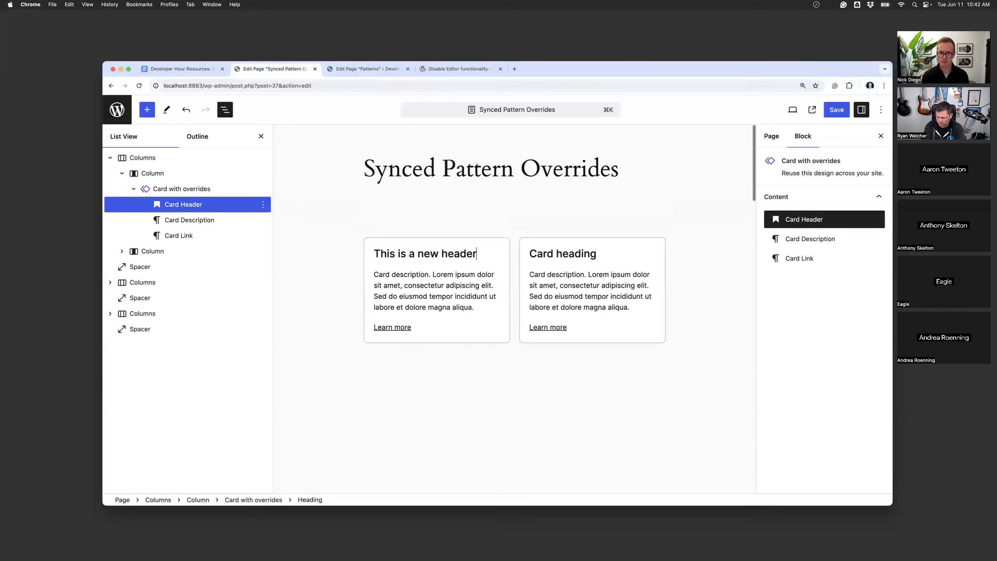
# Override the second card's header with the text "Another header"
pyautogui.tripleClick(556, 252)
pyautogui.write('Anothe rhe')
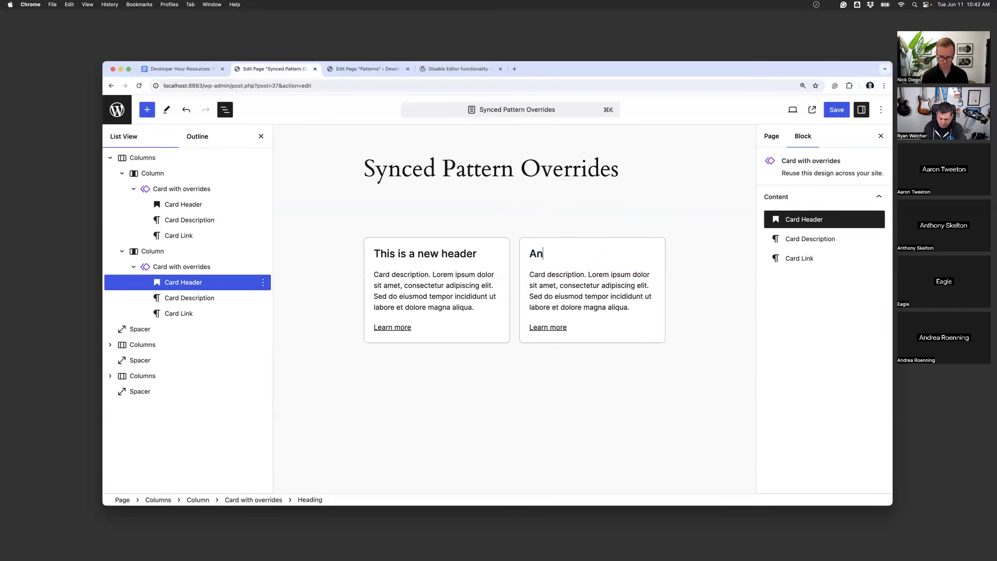
pyautogui.press('BackSpace')
pyautogui.press('BackSpace')
pyautogui.press('BackSpace')
pyautogui.press('BackSpace')
pyautogui.write('r ')
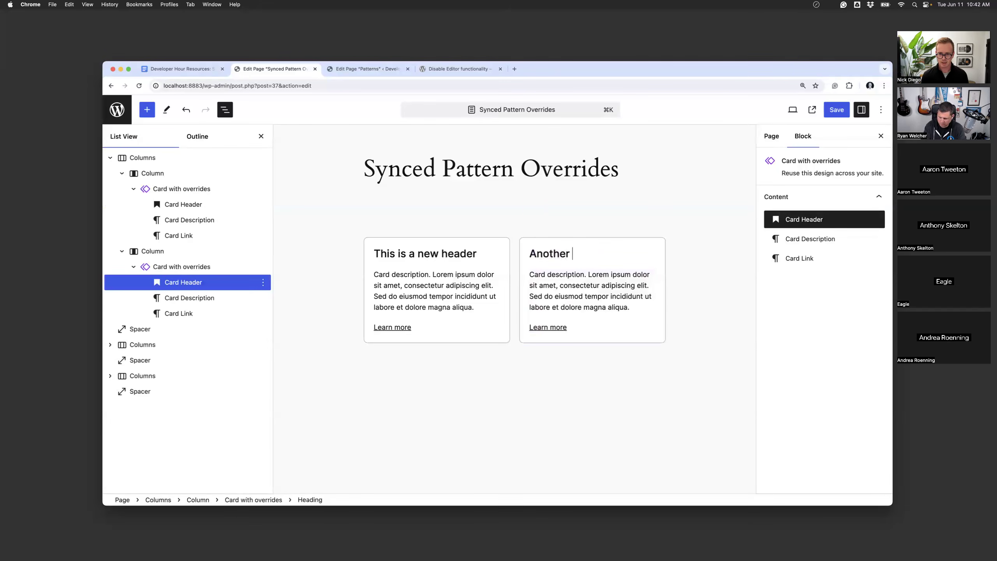
pyautogui.write('header')
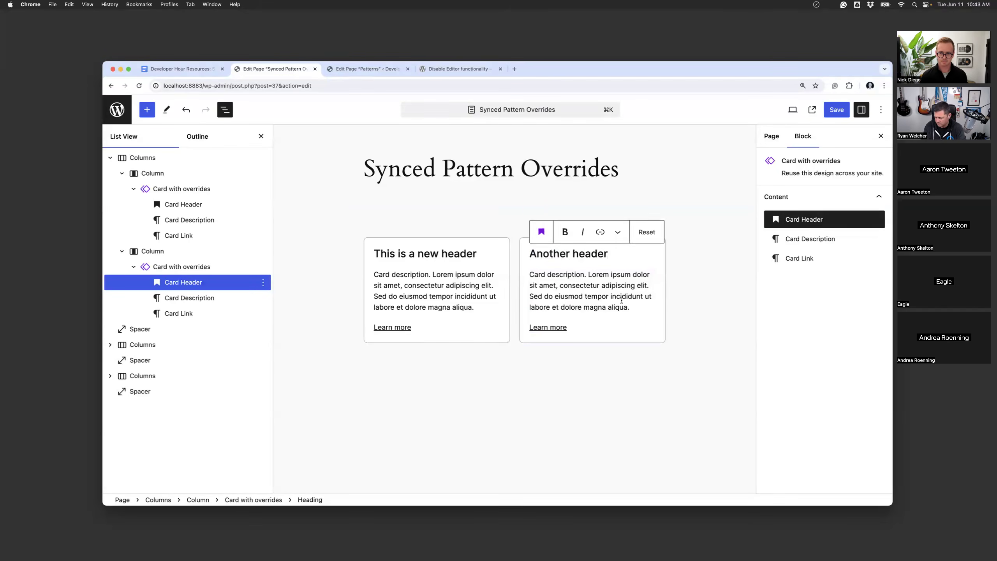
# Change the second card's Learn more link to wordpress.org and save the link
pyautogui.click(545, 326)
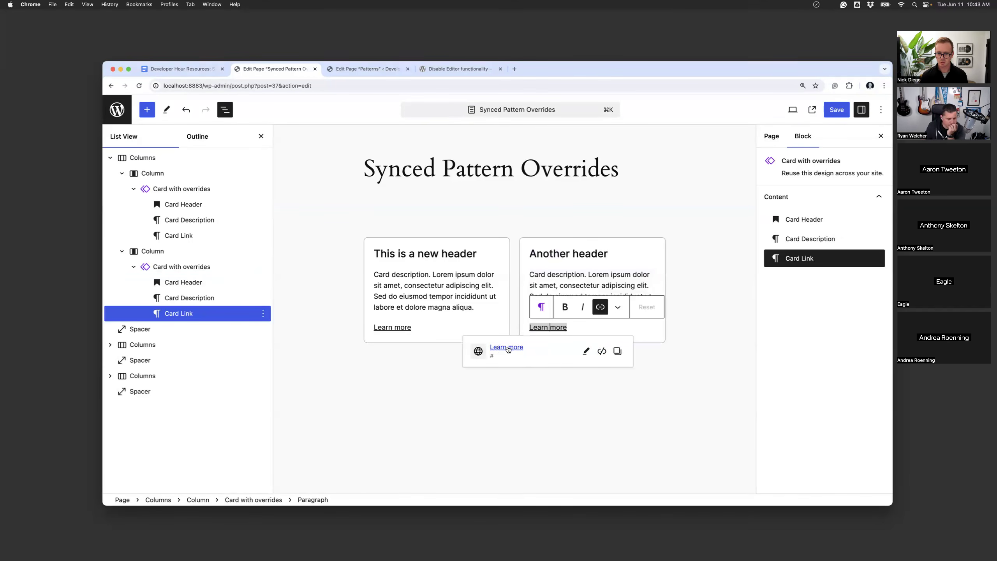
pyautogui.click(586, 352)
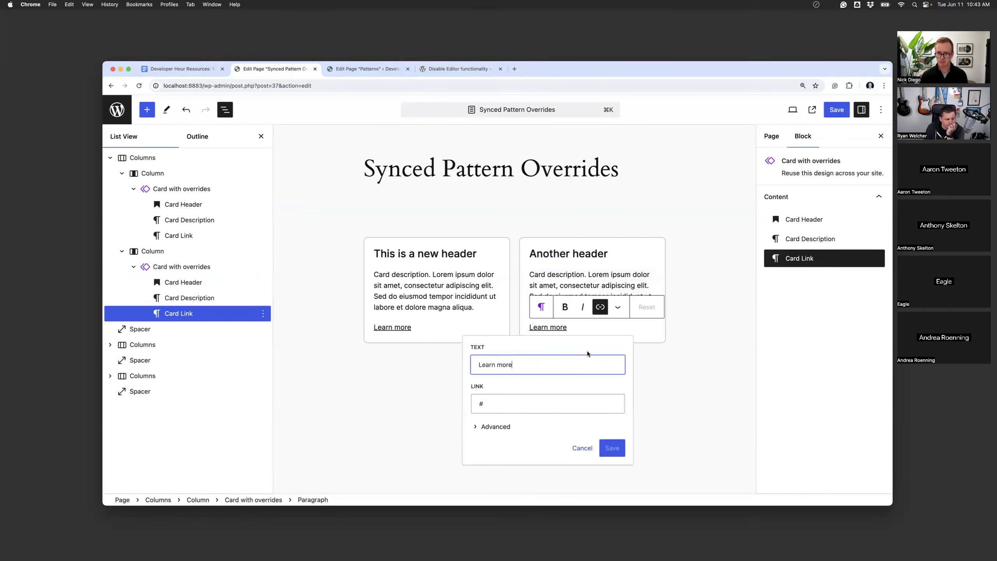
pyautogui.click(501, 404)
pyautogui.press('BackSpace')
pyautogui.write('wor')
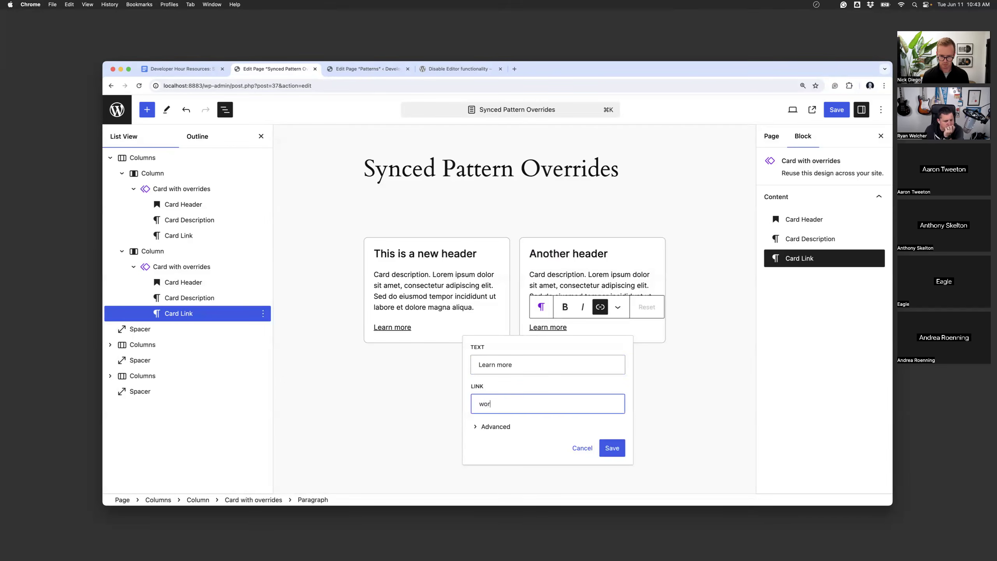
pyautogui.write('dpress.org')
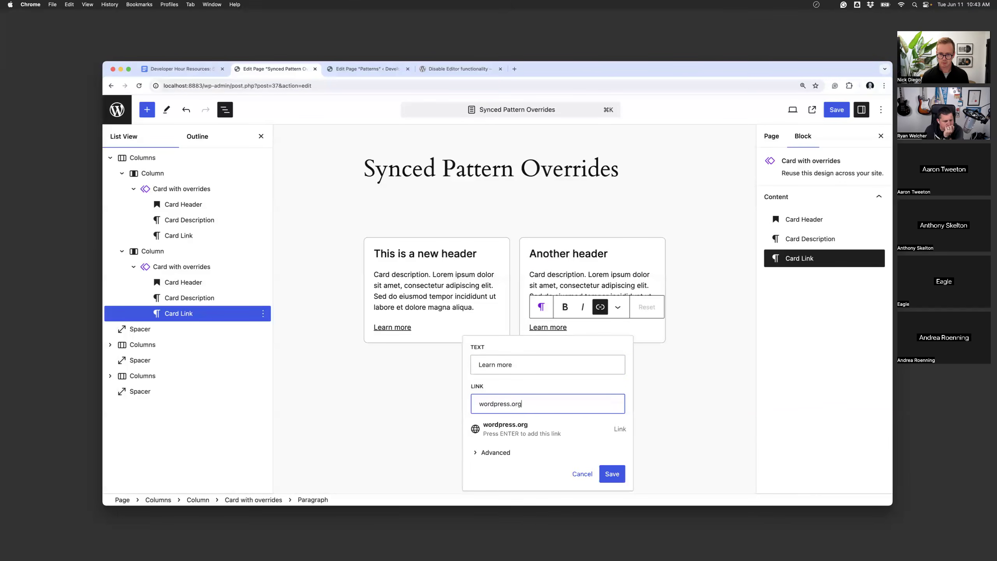
pyautogui.click(612, 474)
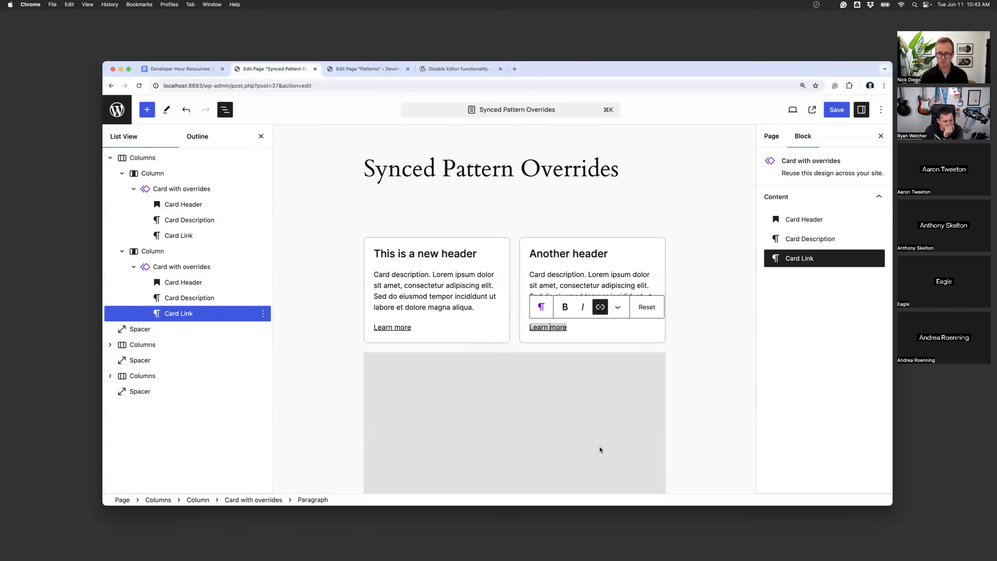
# Open the original Card with overrides pattern from the first card and set its Group background to Accent (#CFCABE)
pyautogui.click(459, 324)
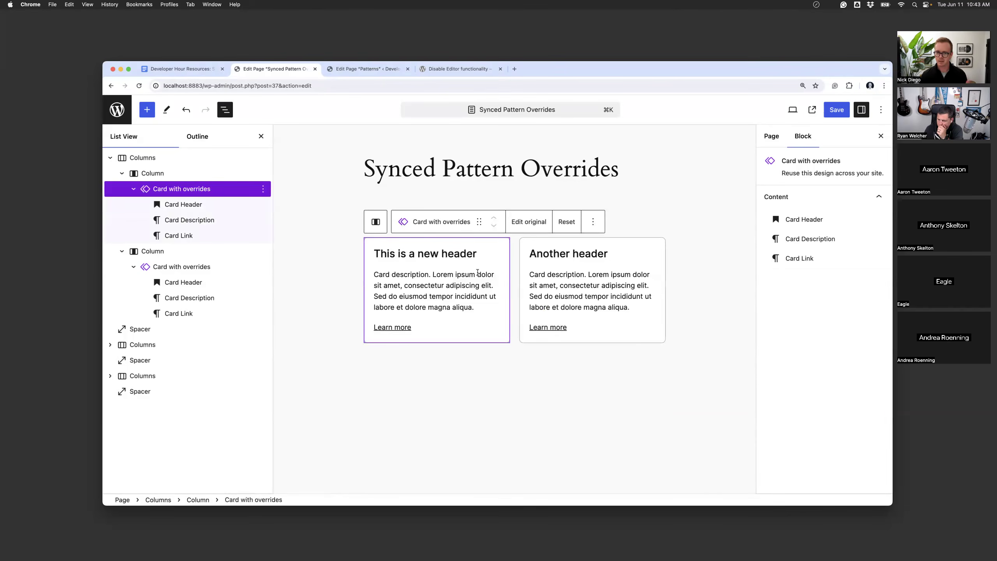
pyautogui.click(527, 224)
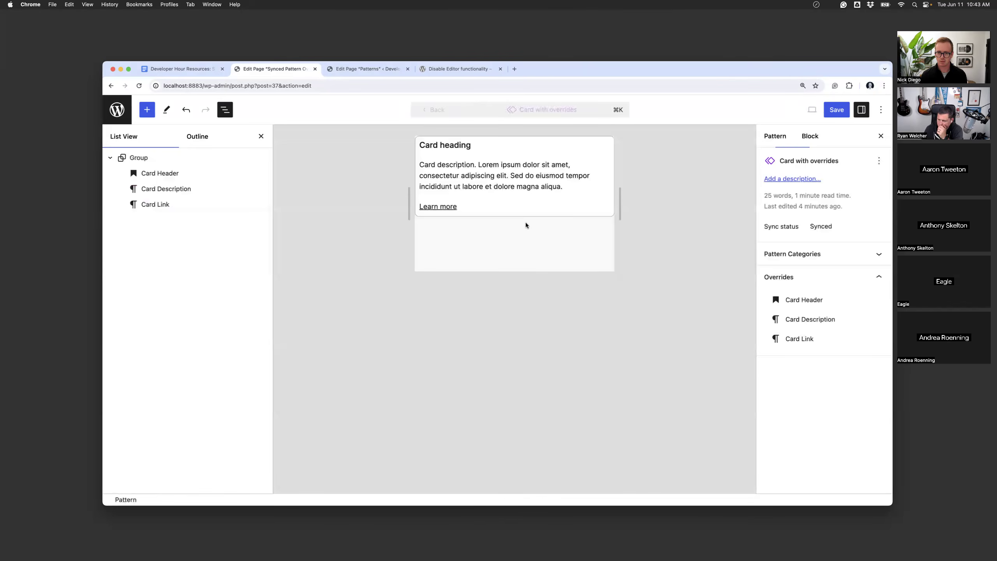
pyautogui.click(813, 142)
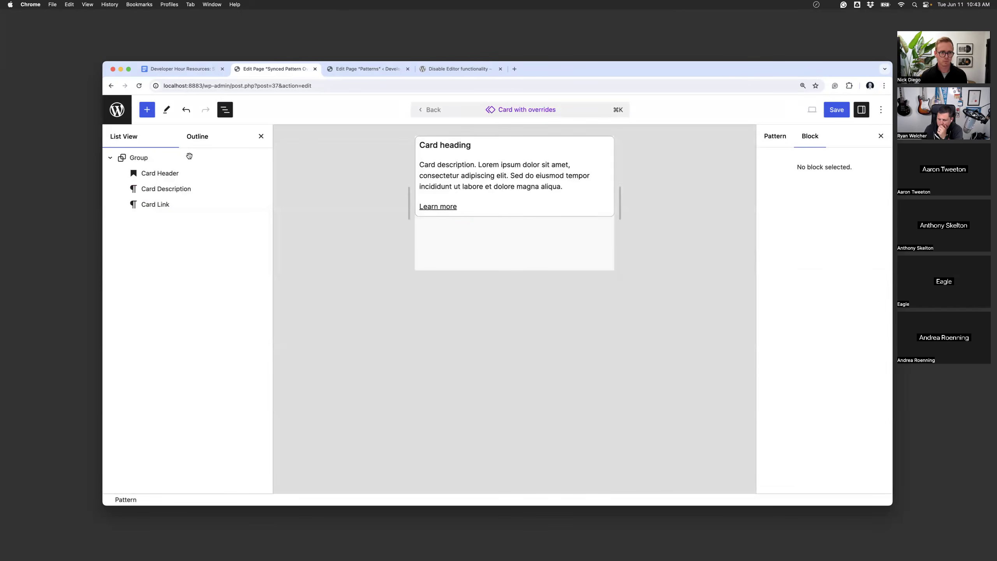
pyautogui.click(121, 158)
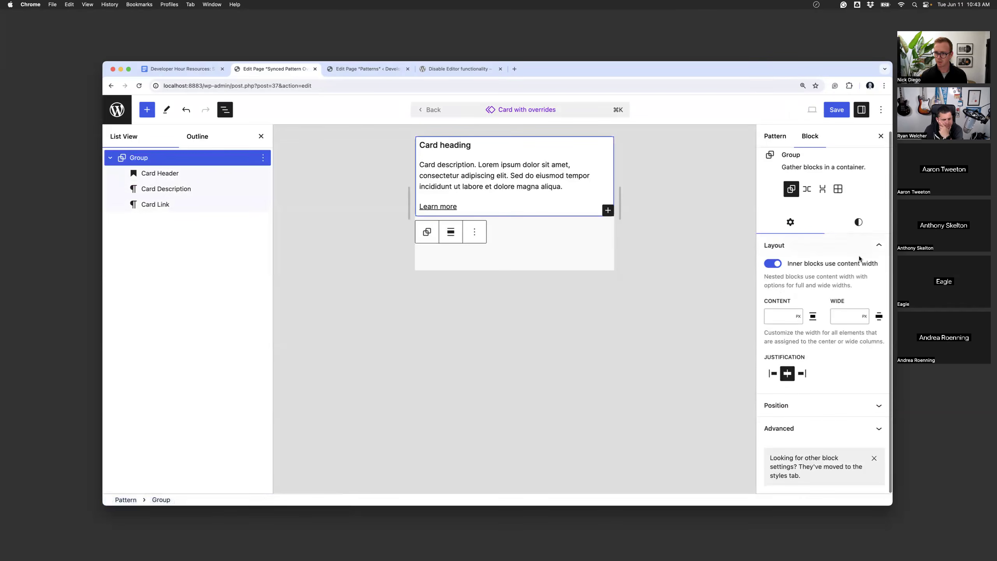
pyautogui.click(846, 236)
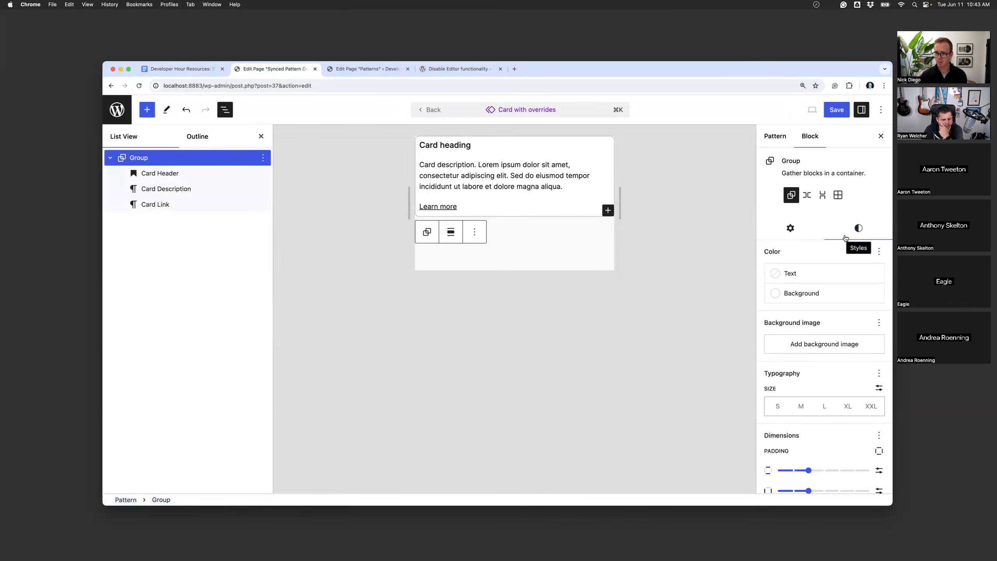
pyautogui.click(802, 293)
pyautogui.click(732, 405)
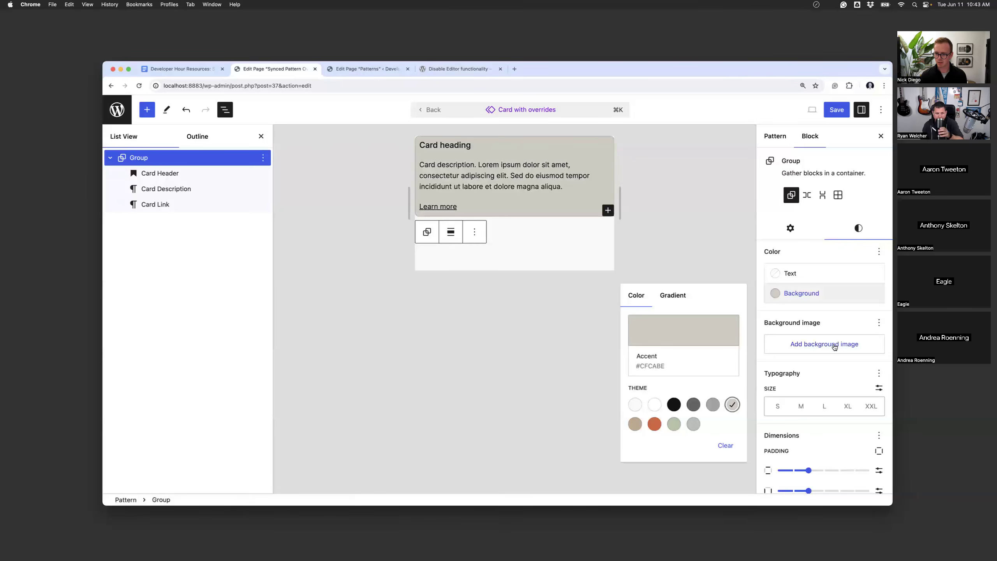
# Set the pattern Group's border radius to 0 px and return to the Synced Pattern Overrides page
pyautogui.scroll(-5, 829, 354)
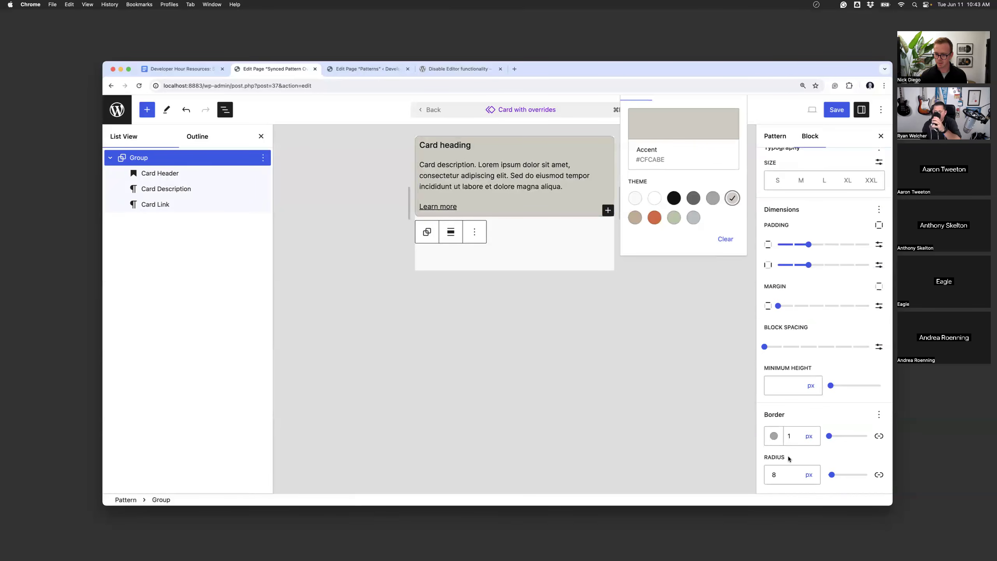
pyautogui.moveTo(785, 475); pyautogui.dragTo(746, 474)
pyautogui.write('0')
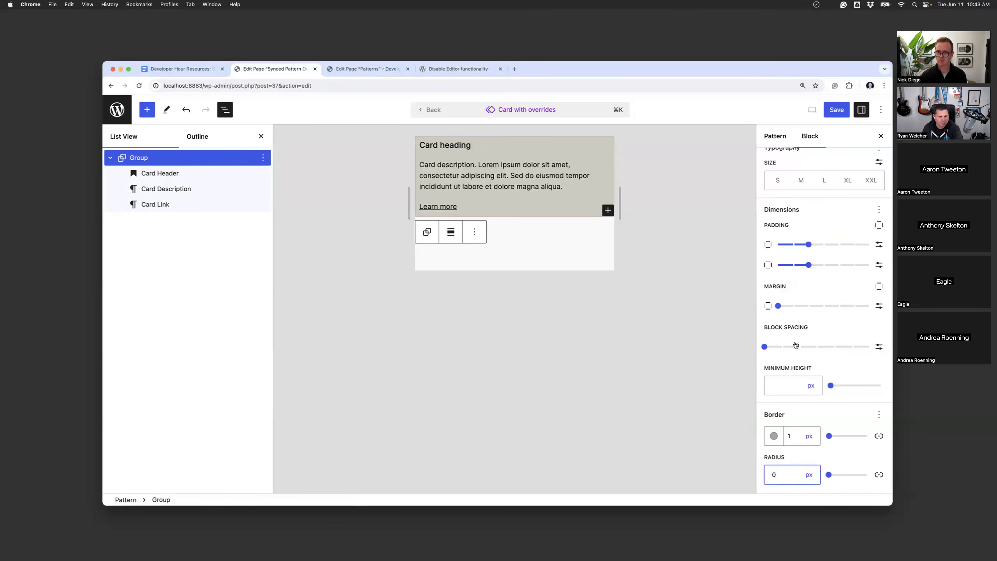
pyautogui.click(427, 109)
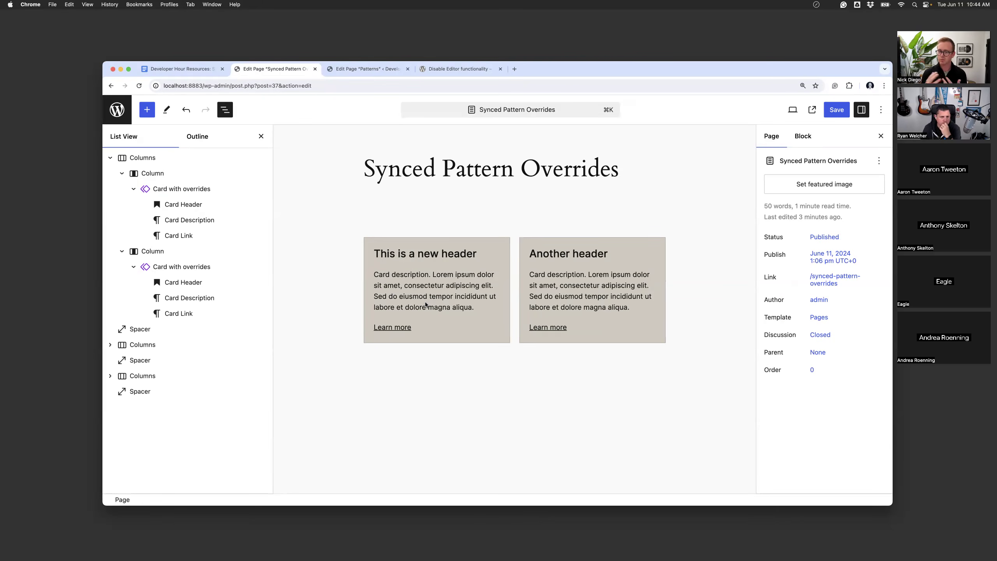
# Reopen the original pattern from the first card and group the Card Header, Card Description and Card Link blocks together
pyautogui.click(436, 255)
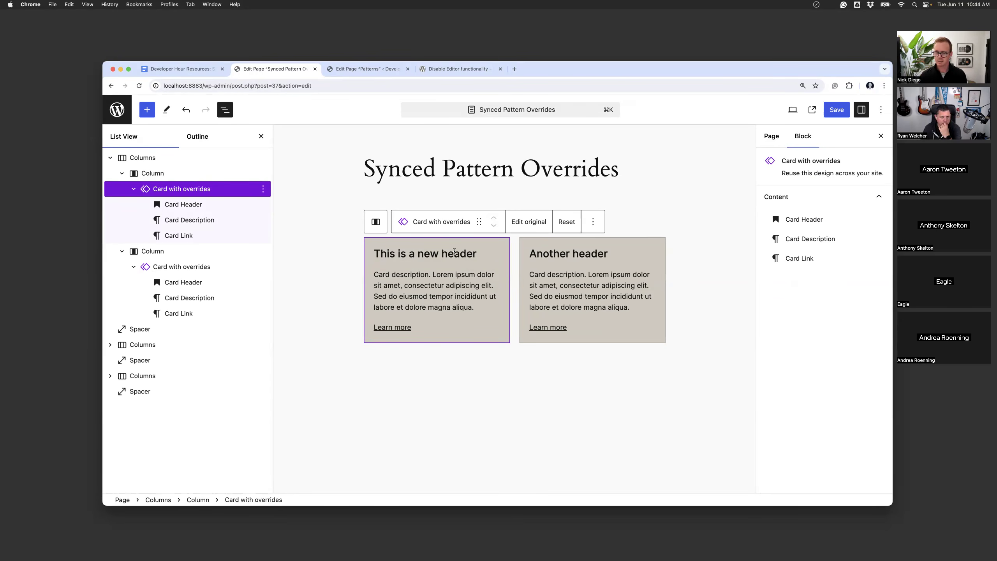
pyautogui.click(528, 223)
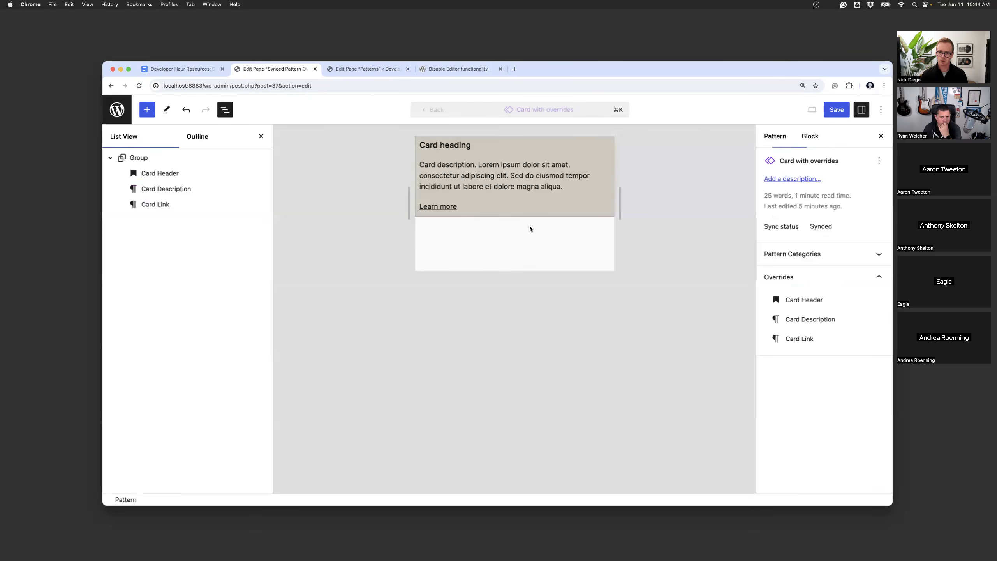
pyautogui.click(151, 173)
pyautogui.keyDown('shift'); pyautogui.click(158, 204); pyautogui.keyUp('shift')
pyautogui.click(263, 173)
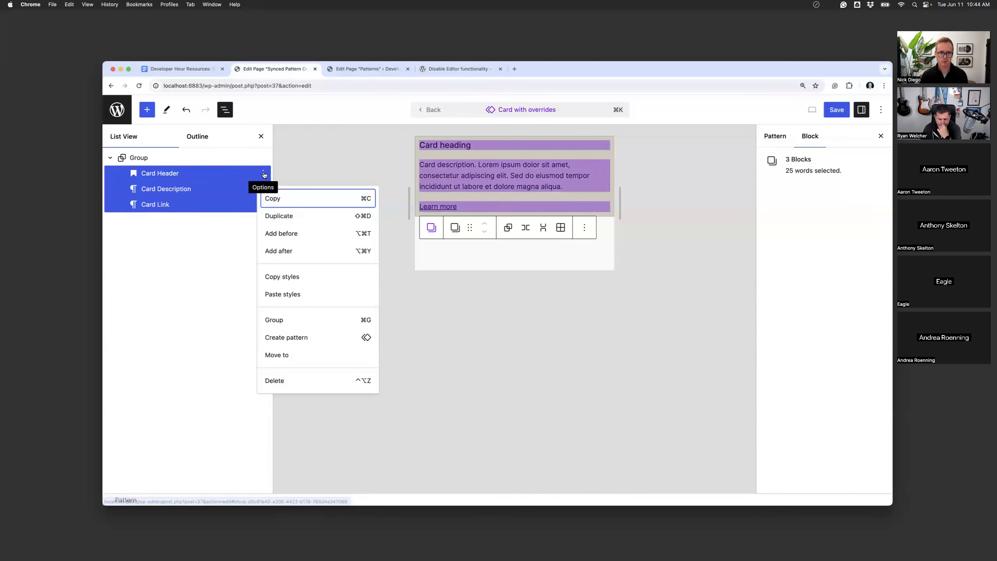
pyautogui.click(282, 329)
# Set the new inner Group's vertical and horizontal padding to 2 and return to the page
pyautogui.click(853, 235)
pyautogui.scroll(-3, 807, 388)
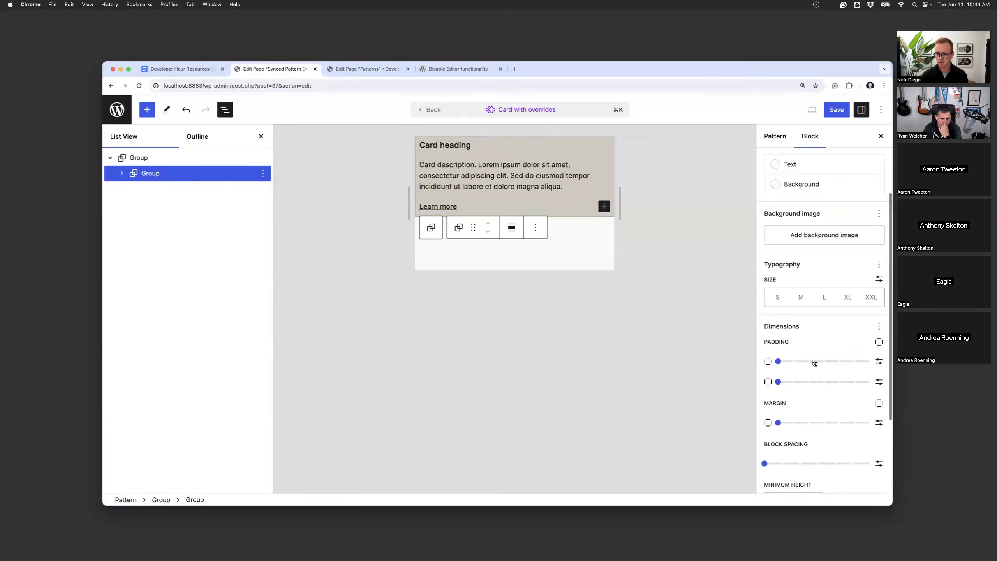
pyautogui.click(808, 361)
pyautogui.click(809, 382)
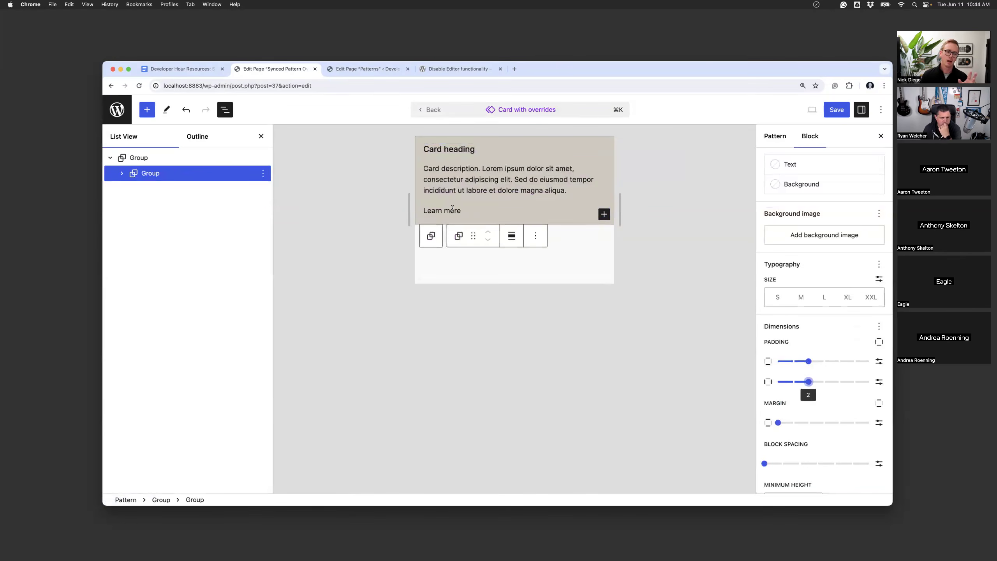
pyautogui.moveTo(439, 199)
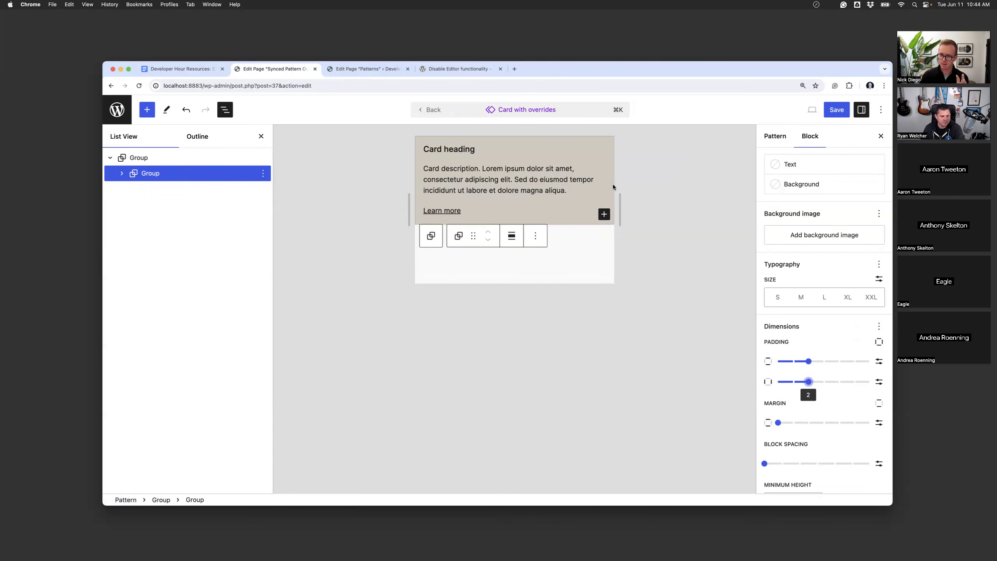
pyautogui.click(439, 111)
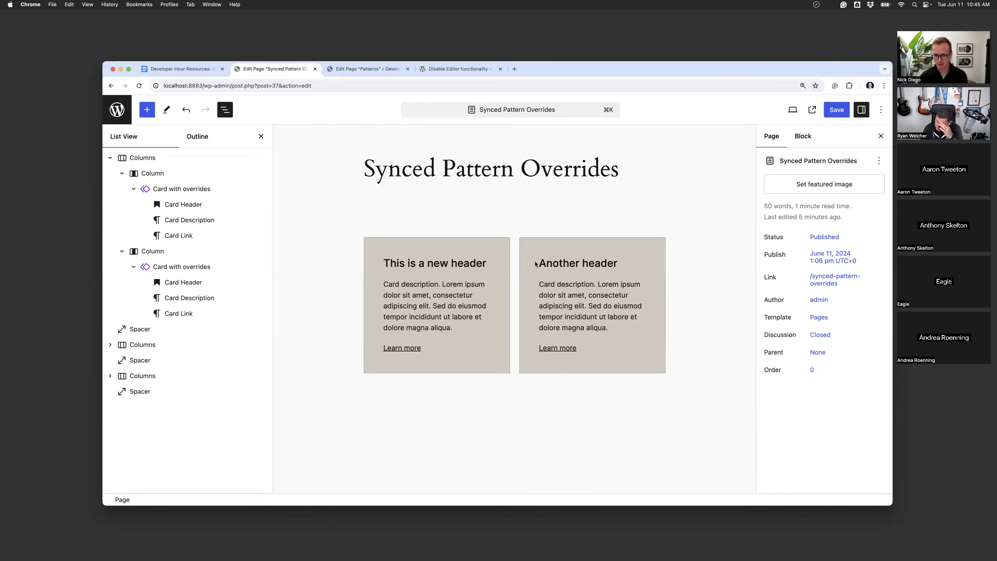
# Reopen the original pattern and insert an Image block before the inner Group
pyautogui.click(436, 239)
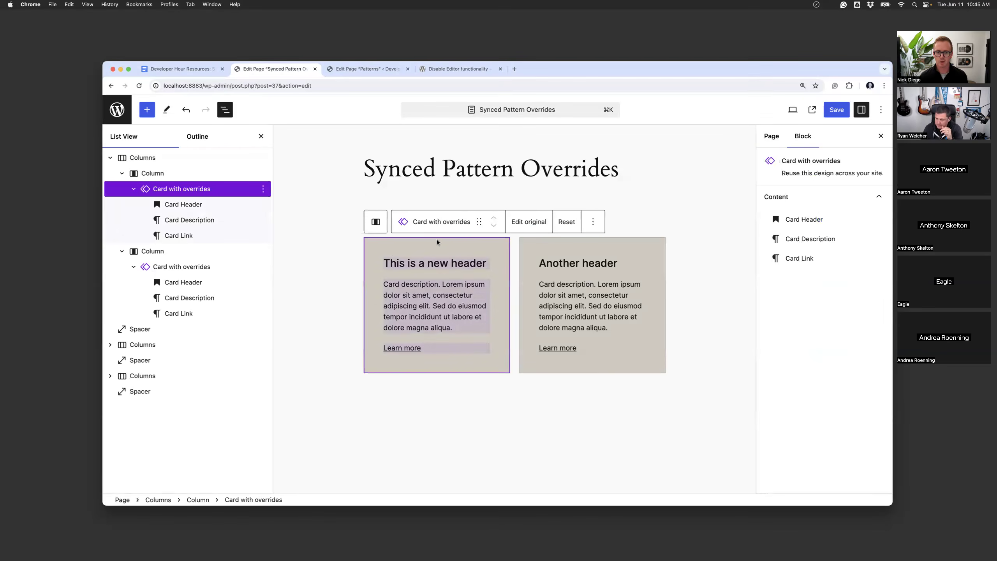
pyautogui.click(517, 223)
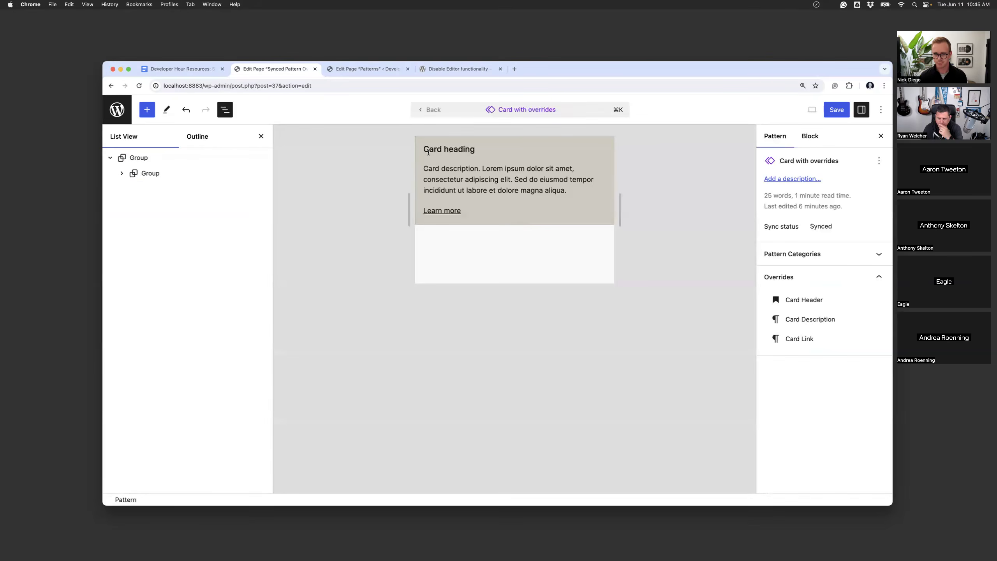
pyautogui.click(420, 144)
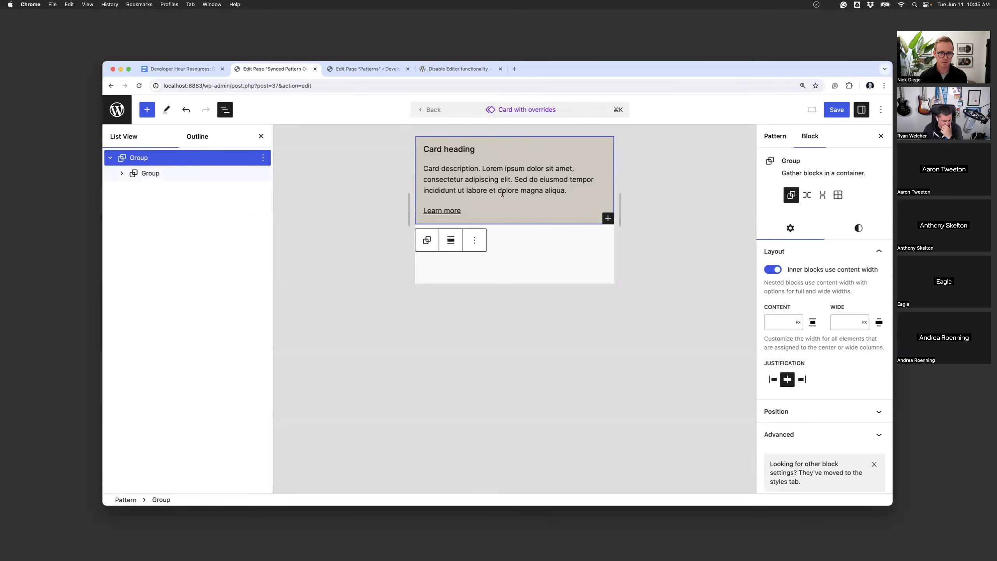
pyautogui.click(168, 174)
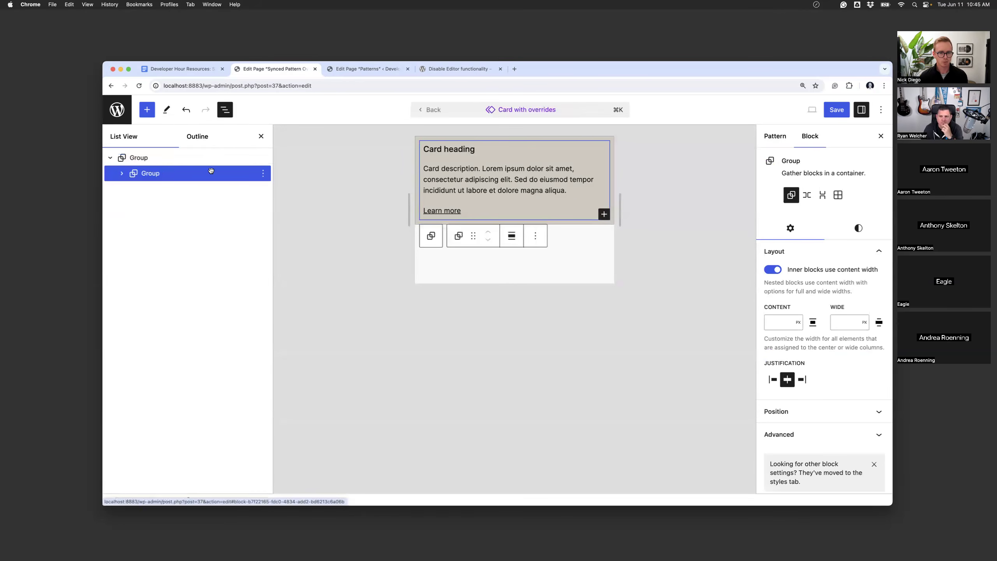
pyautogui.click(262, 173)
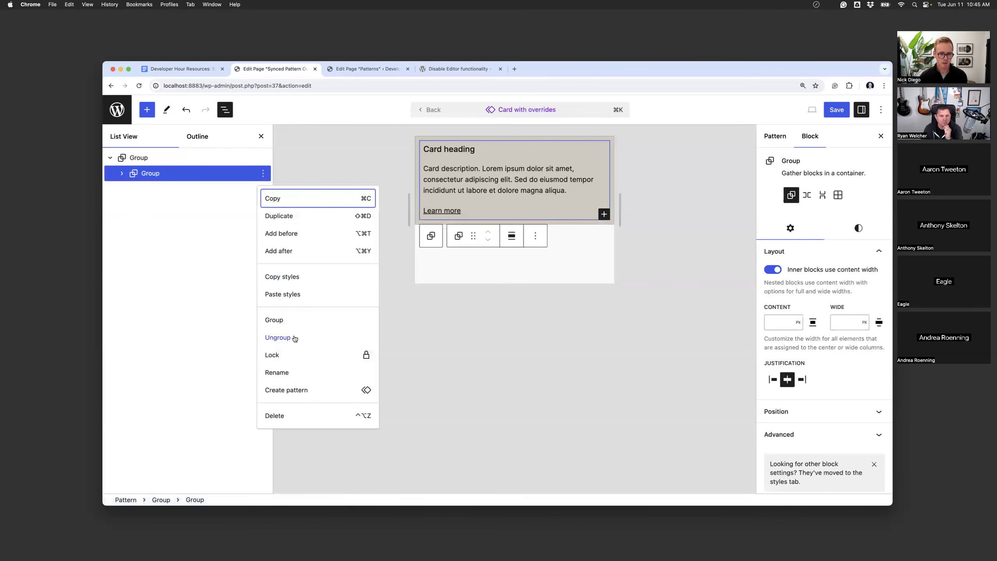
pyautogui.click(295, 235)
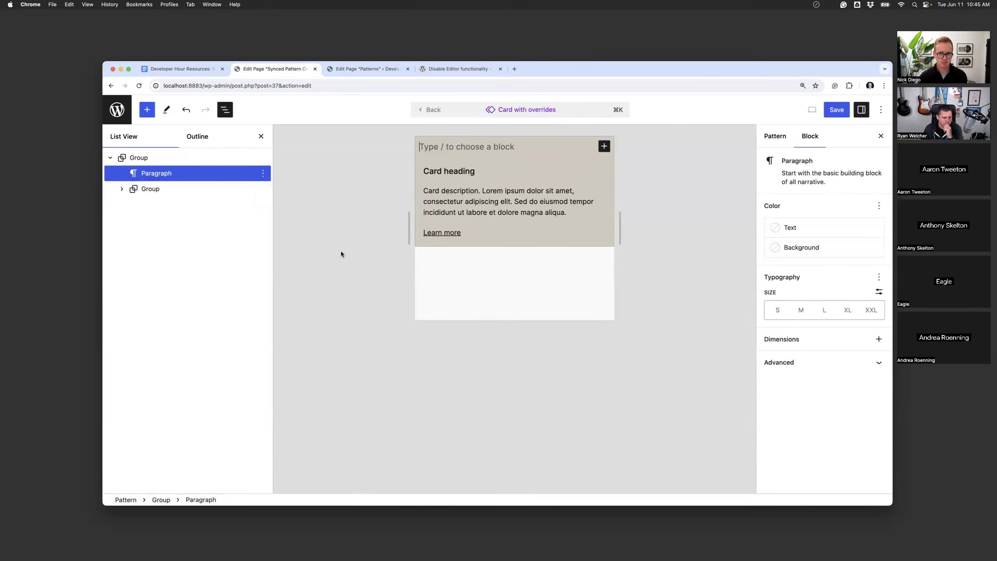
pyautogui.write('/imag')
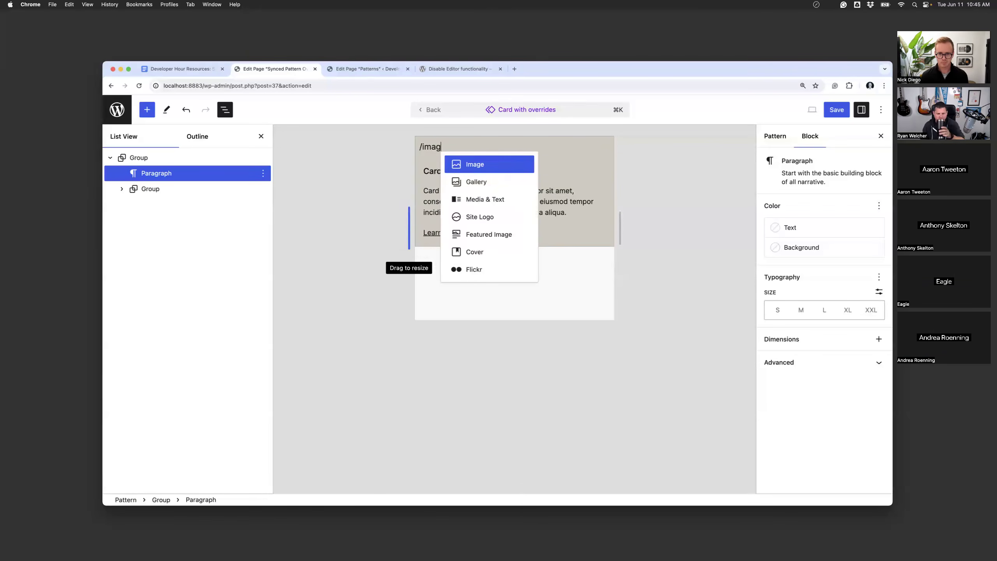
pyautogui.click(478, 163)
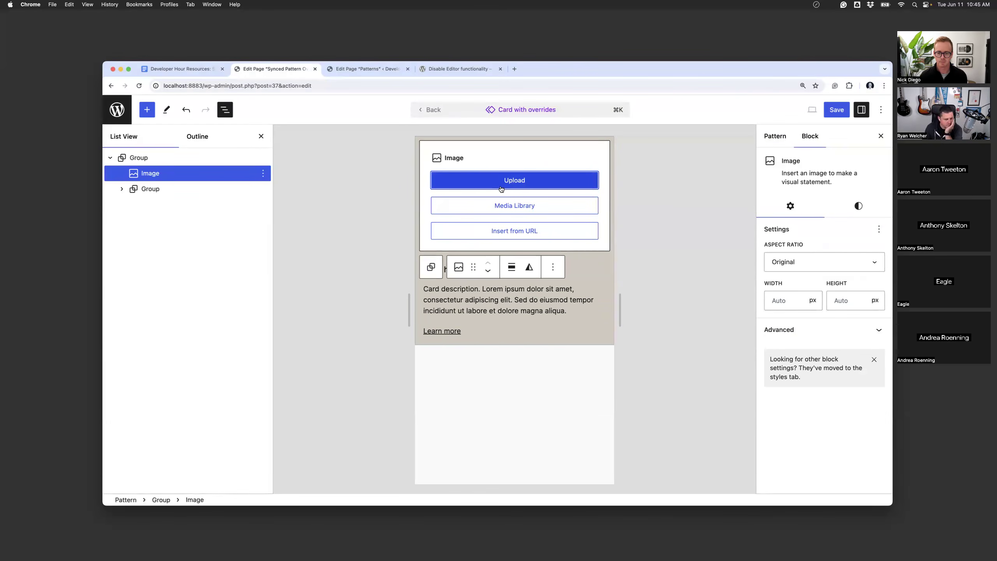
# Fill the Image block with rafting.jpeg from the Media Library and set its aspect ratio to Classic - 3:2
pyautogui.click(502, 205)
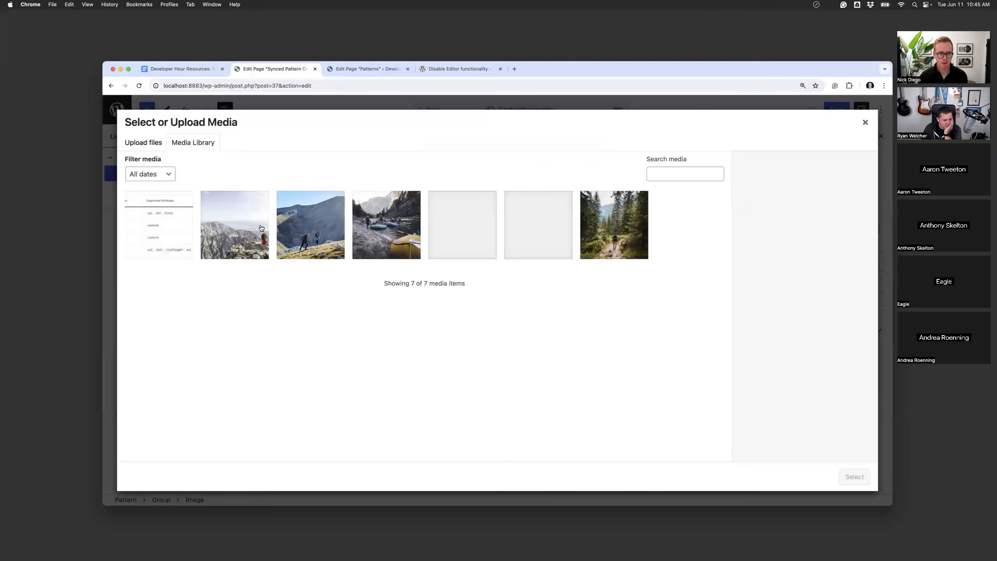
pyautogui.click(408, 235)
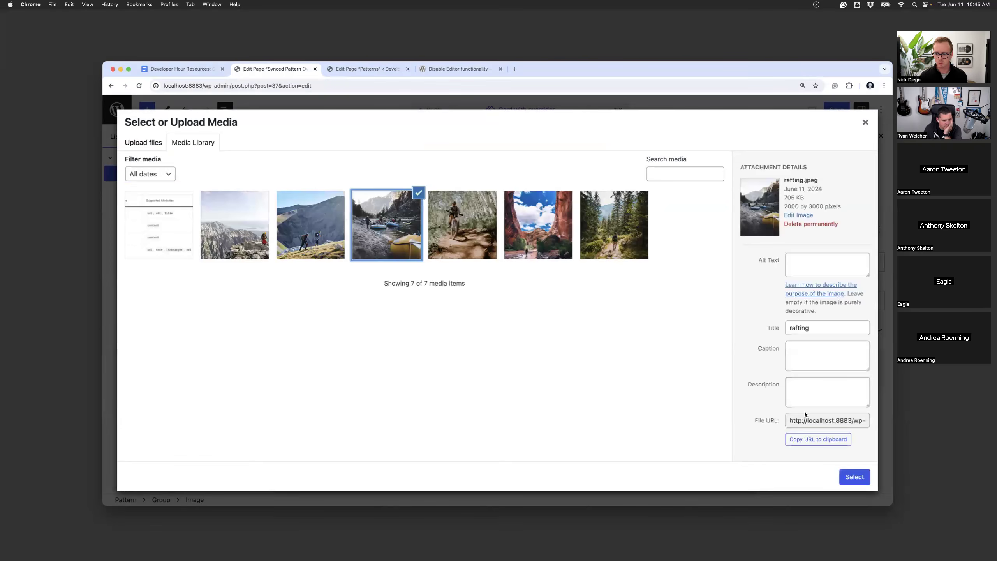
pyautogui.click(854, 476)
pyautogui.click(805, 338)
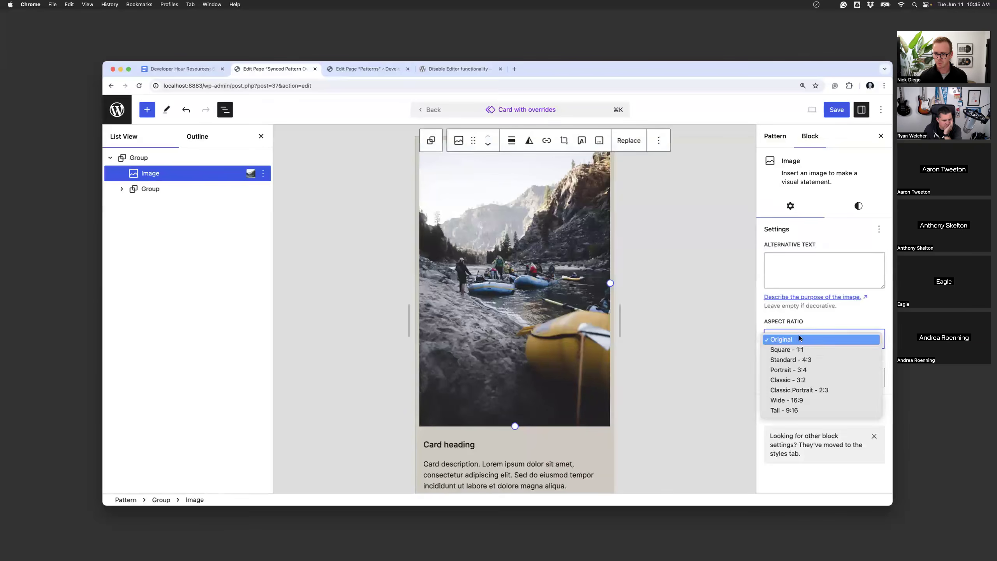
pyautogui.click(794, 375)
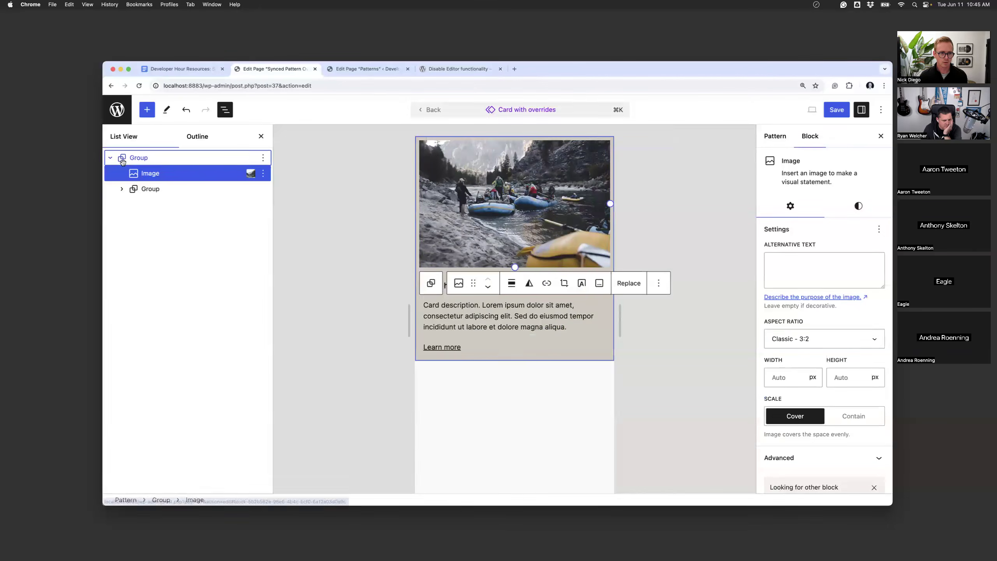
# Set the outer Group's vertical and horizontal padding to 0 and its border radius to 8 px
pyautogui.click(431, 282)
pyautogui.click(858, 228)
pyautogui.scroll(-2, 818, 458)
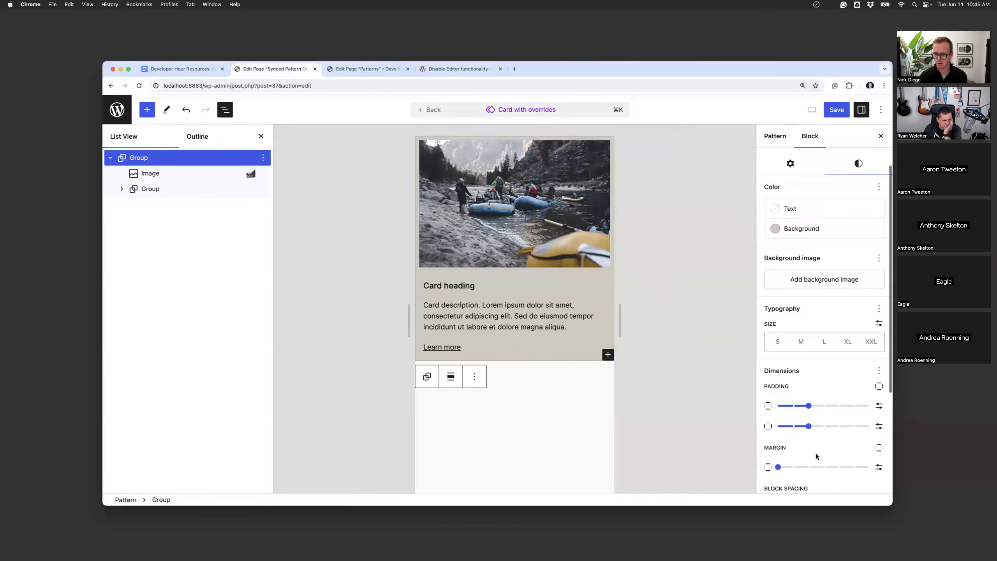
pyautogui.click(778, 405)
pyautogui.click(778, 425)
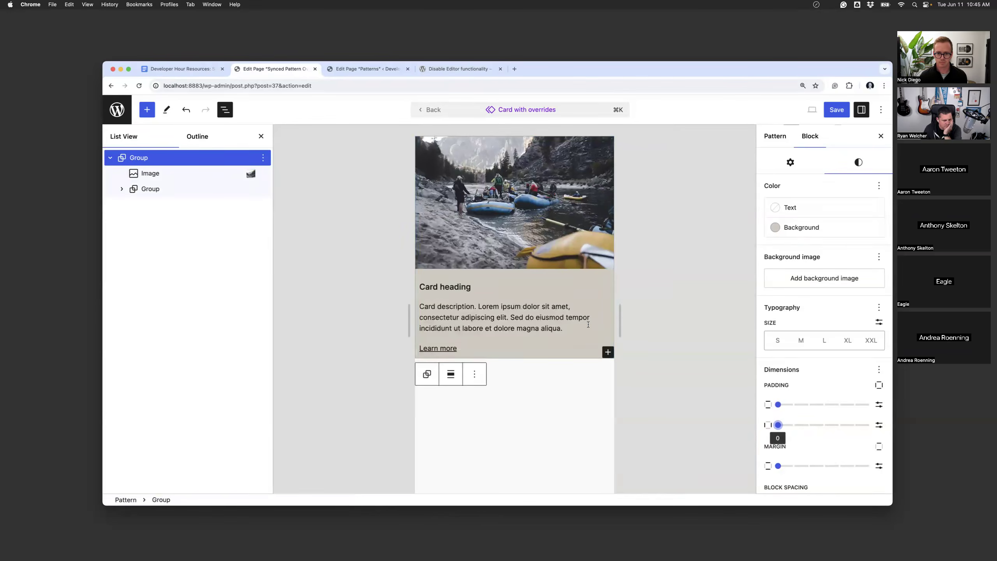
pyautogui.scroll(-4, 780, 428)
pyautogui.click(769, 474)
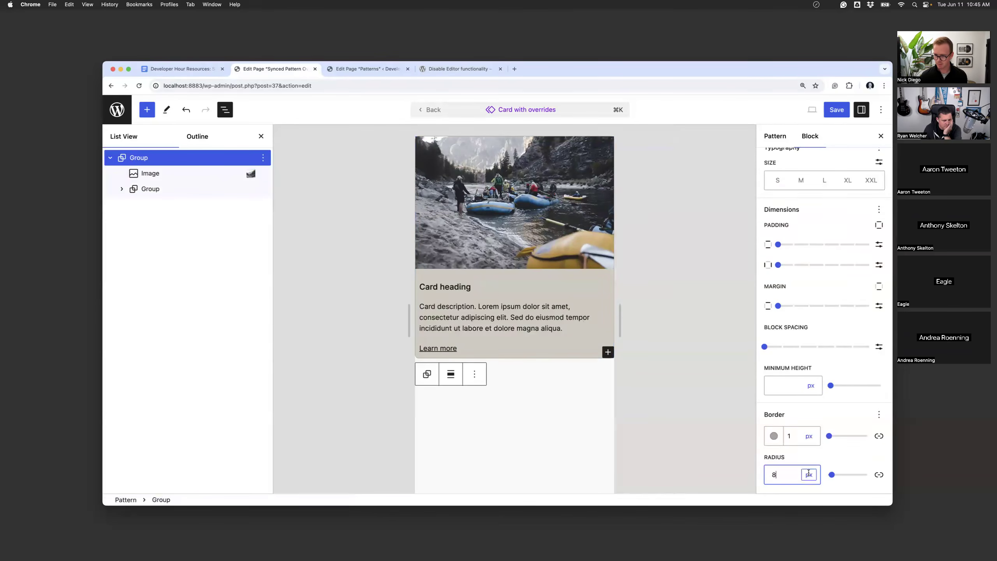
# Set the outer Group's background to Base (#F9F9F9) and return to the Synced Pattern Overrides page
pyautogui.scroll(8, 808, 452)
pyautogui.click(796, 293)
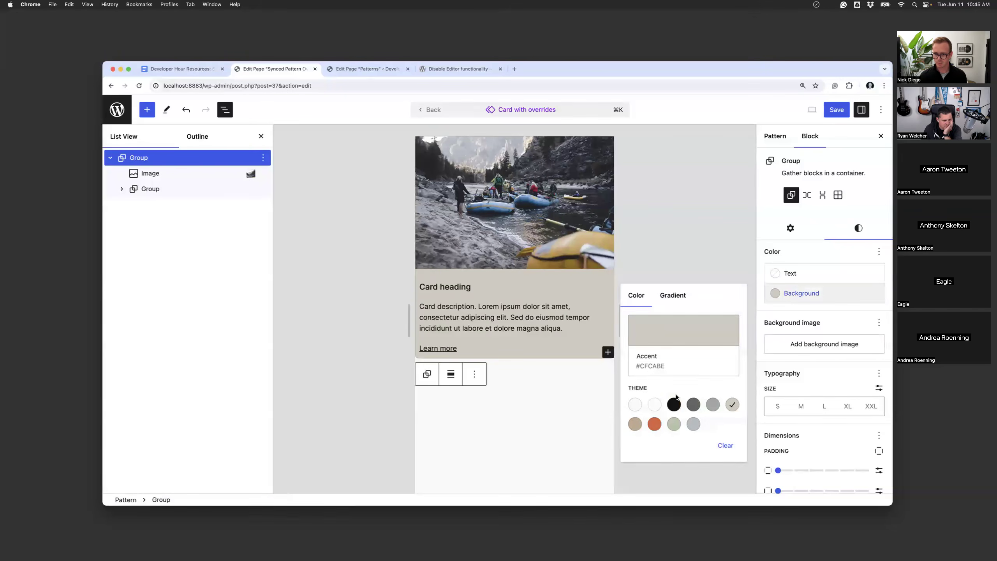
pyautogui.click(635, 405)
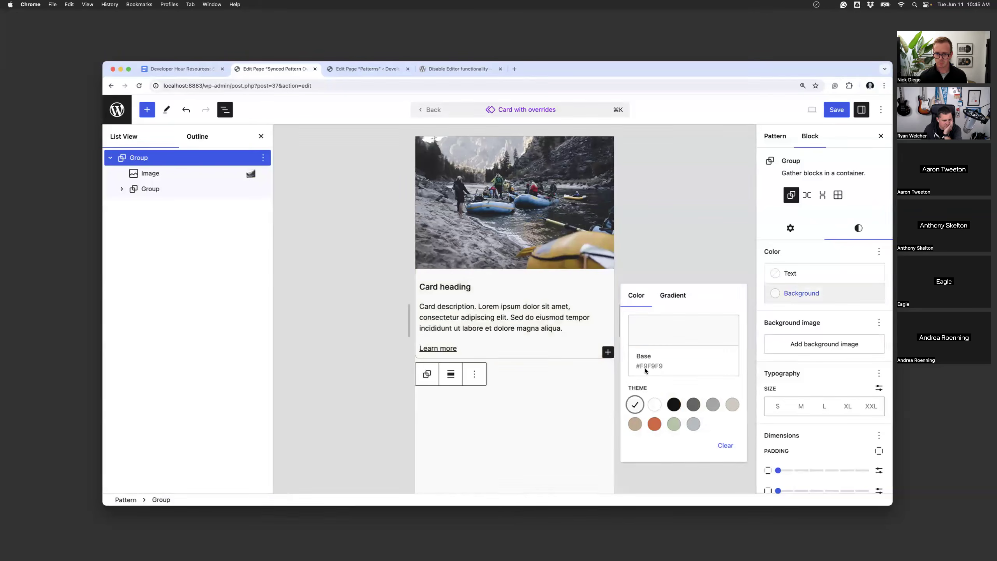
pyautogui.click(690, 226)
pyautogui.click(429, 113)
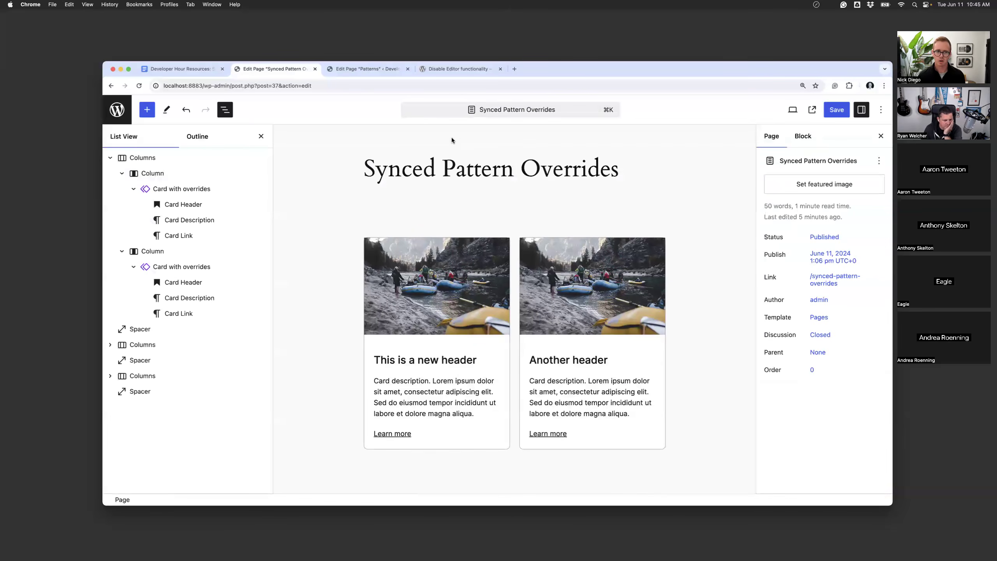
# Set the image's border radius to 7 px in the original card pattern and return to the Synced Pattern Overrides page
pyautogui.click(477, 277)
pyautogui.click(529, 222)
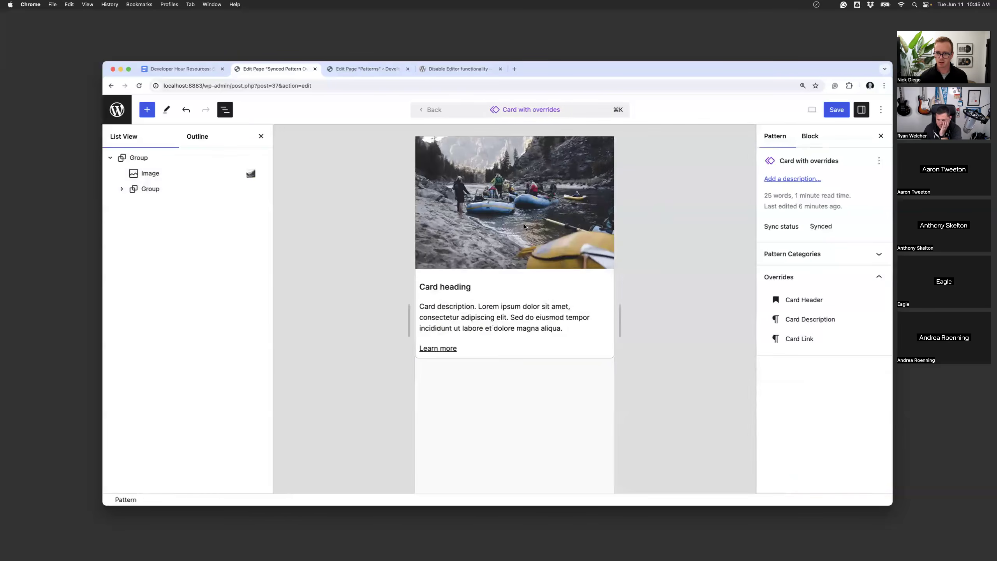
pyautogui.click(526, 230)
pyautogui.scroll(-1, 838, 385)
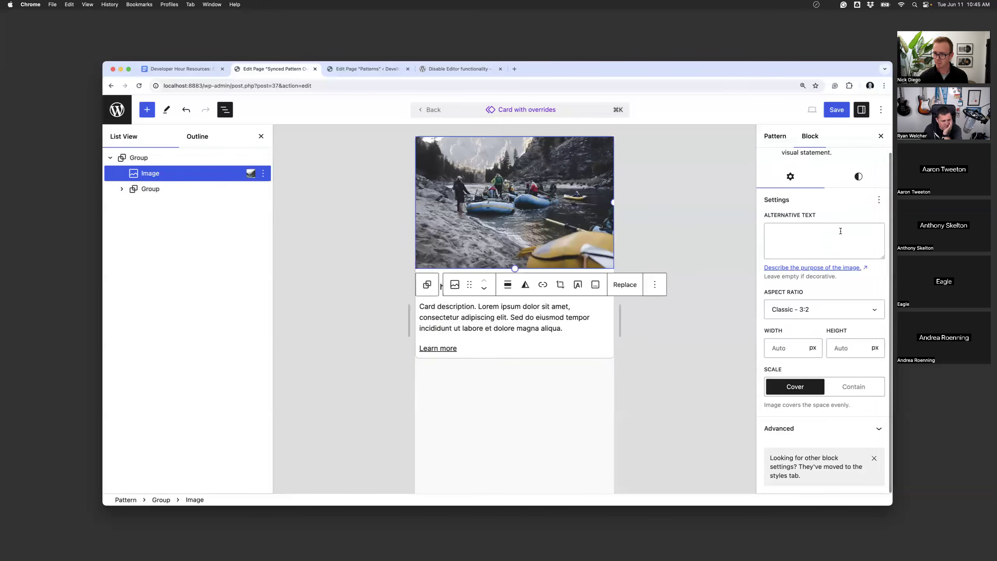
pyautogui.click(858, 177)
pyautogui.click(780, 405)
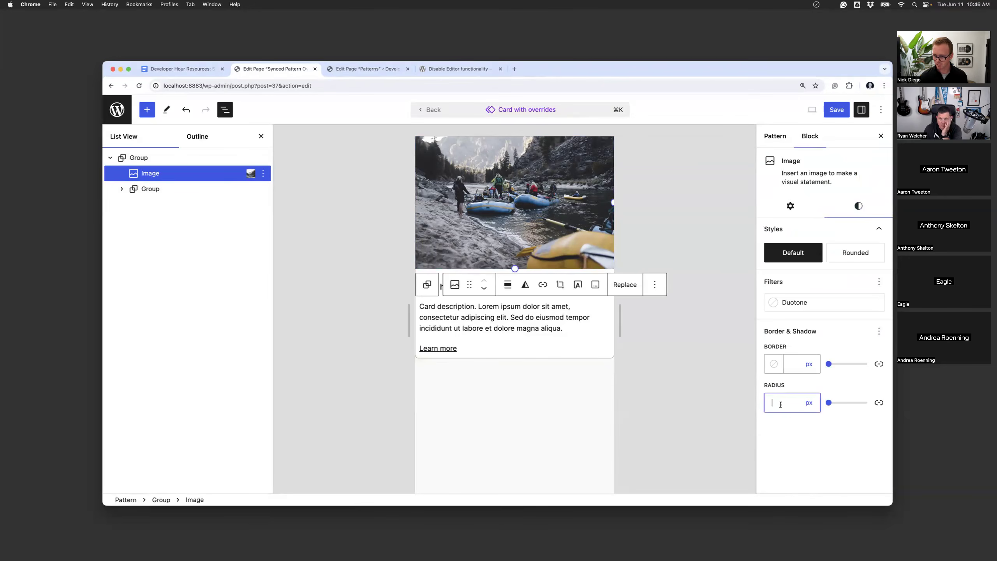
pyautogui.write('7')
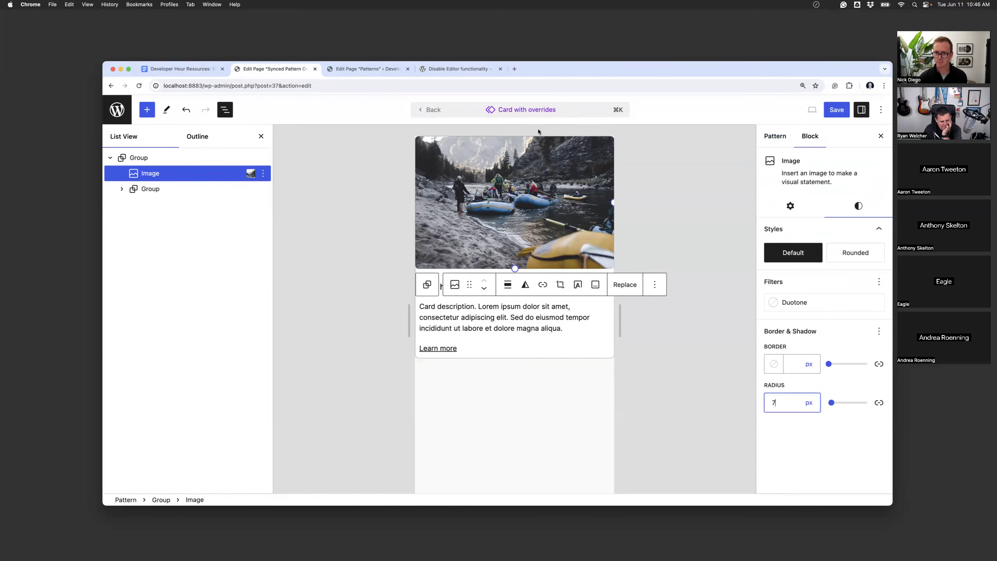
pyautogui.click(431, 110)
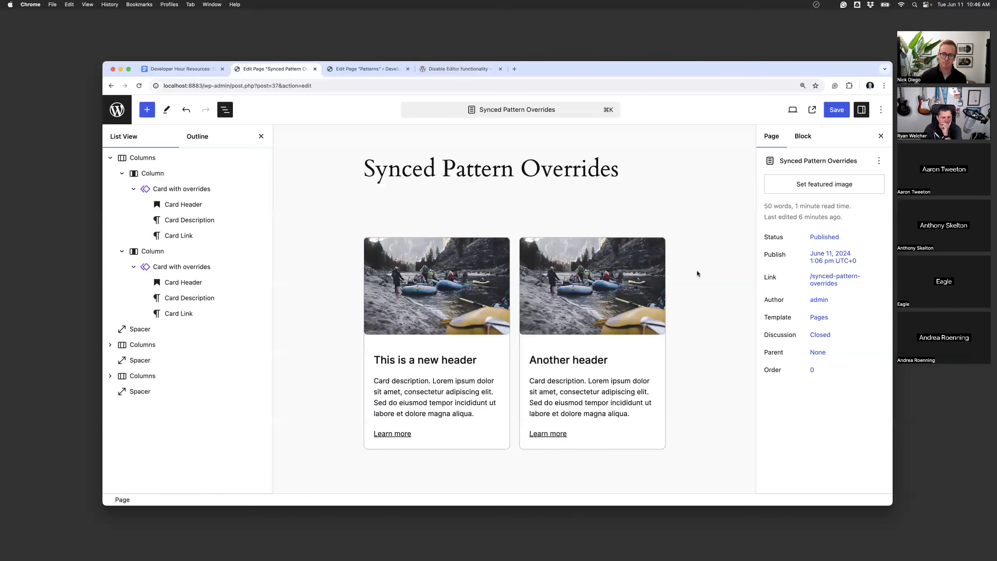
# Reopen the original card pattern and set the outer Group's block spacing to 0
pyautogui.click(447, 271)
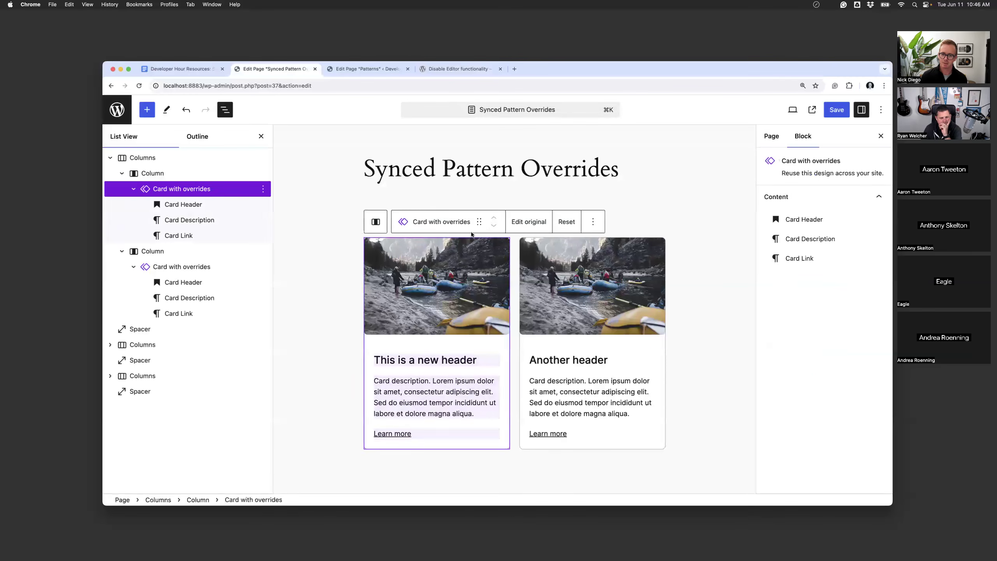
pyautogui.click(529, 221)
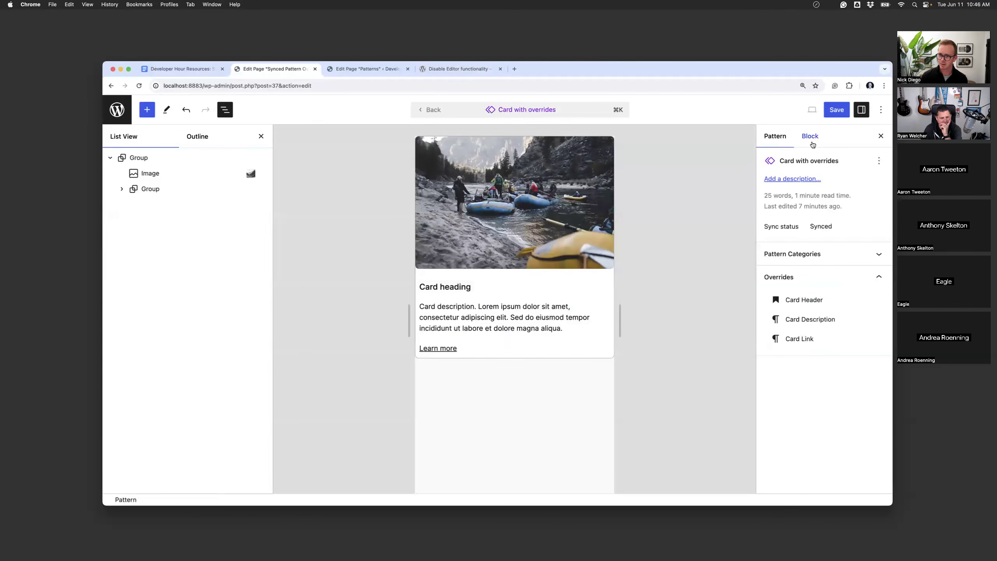
pyautogui.click(810, 136)
pyautogui.click(165, 173)
pyautogui.click(169, 157)
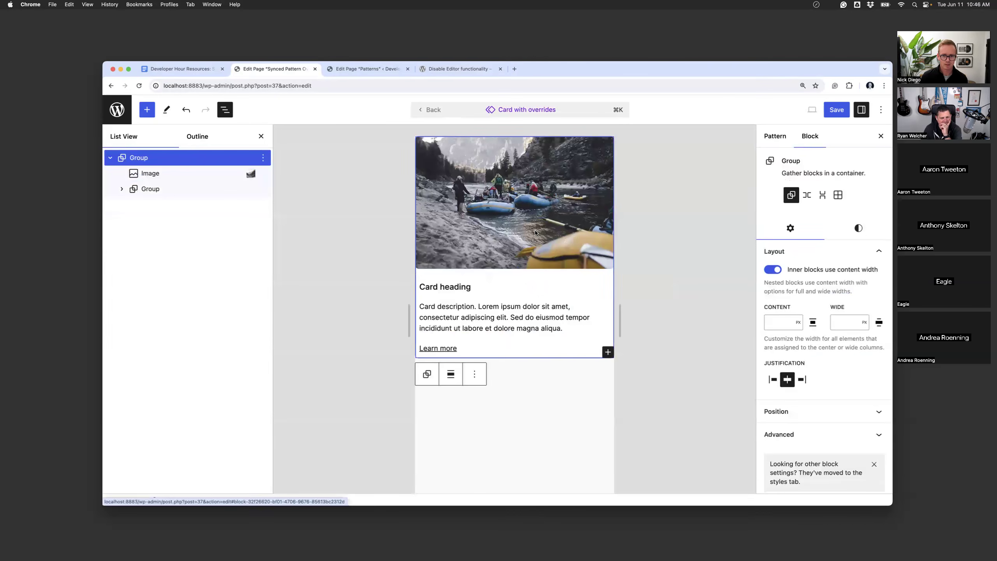
pyautogui.click(868, 228)
pyautogui.scroll(-5, 774, 354)
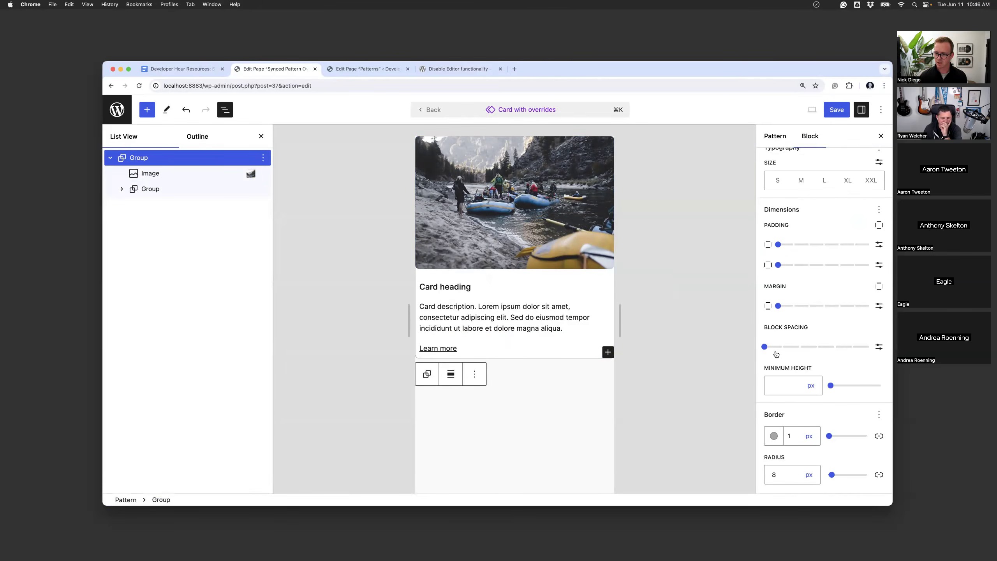
pyautogui.click(765, 348)
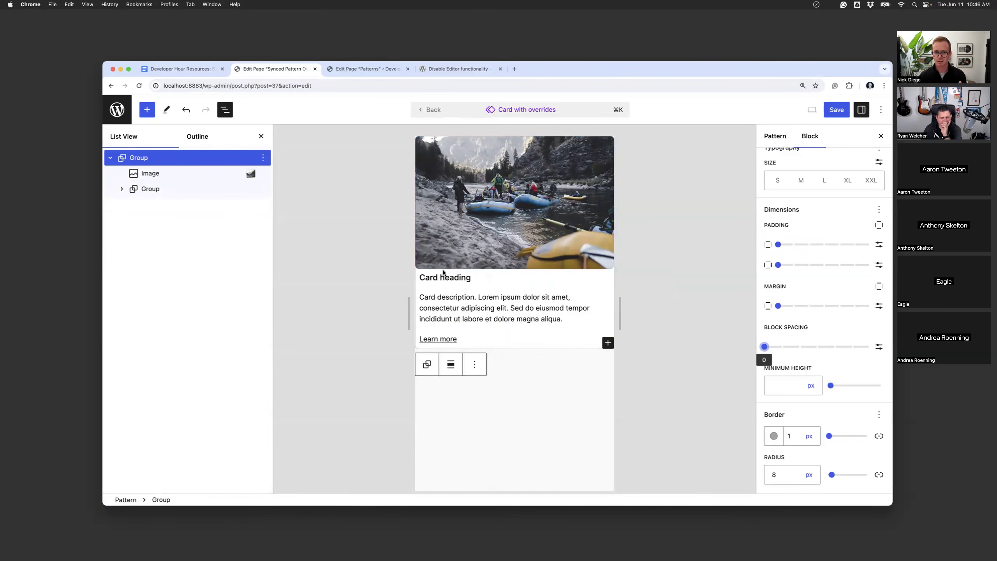
# Unlink the image's corner radii, set both bottom corners to 0 px, and return to the page
pyautogui.click(444, 265)
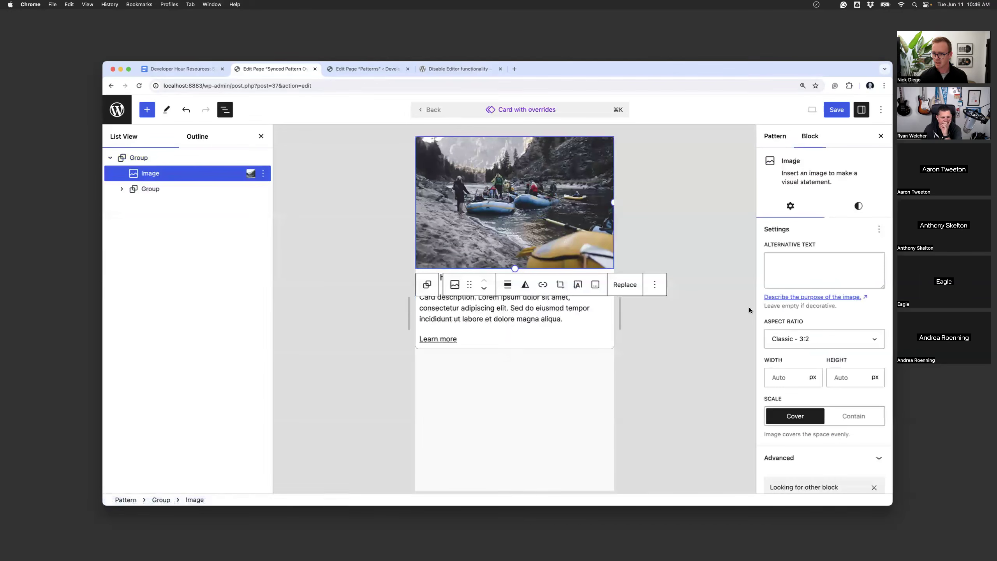
pyautogui.scroll(-2, 785, 326)
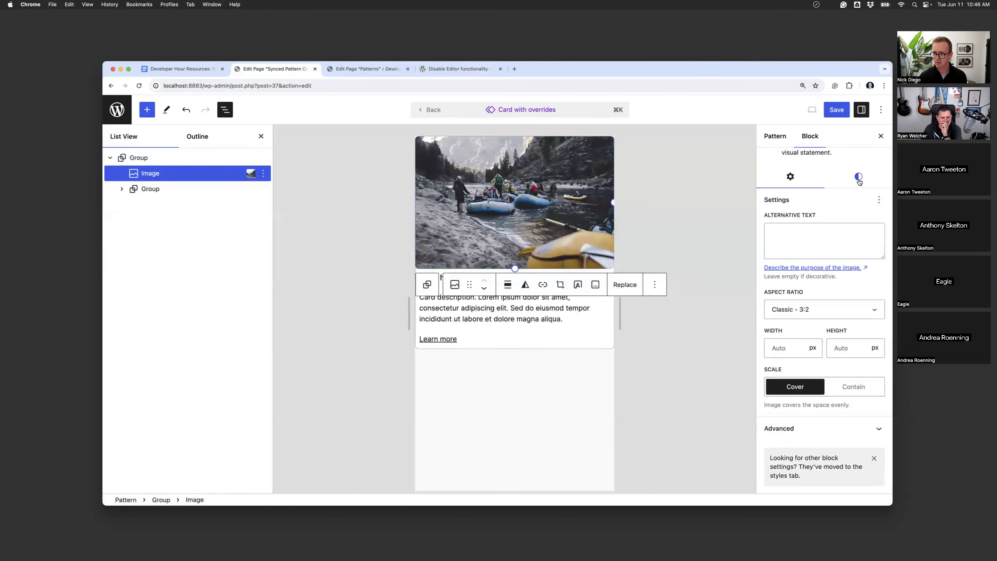
pyautogui.click(859, 179)
pyautogui.click(879, 403)
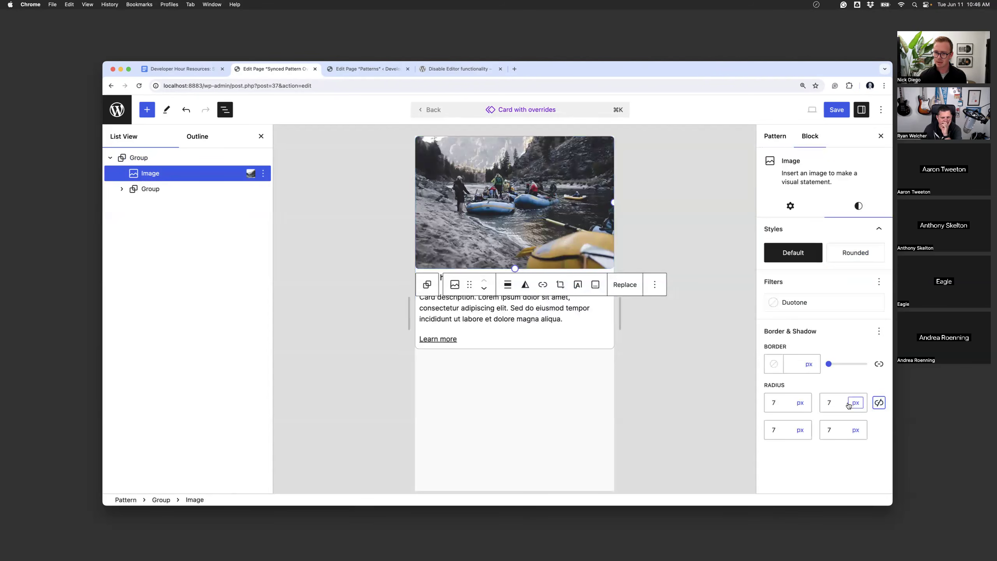
pyautogui.doubleClick(783, 429)
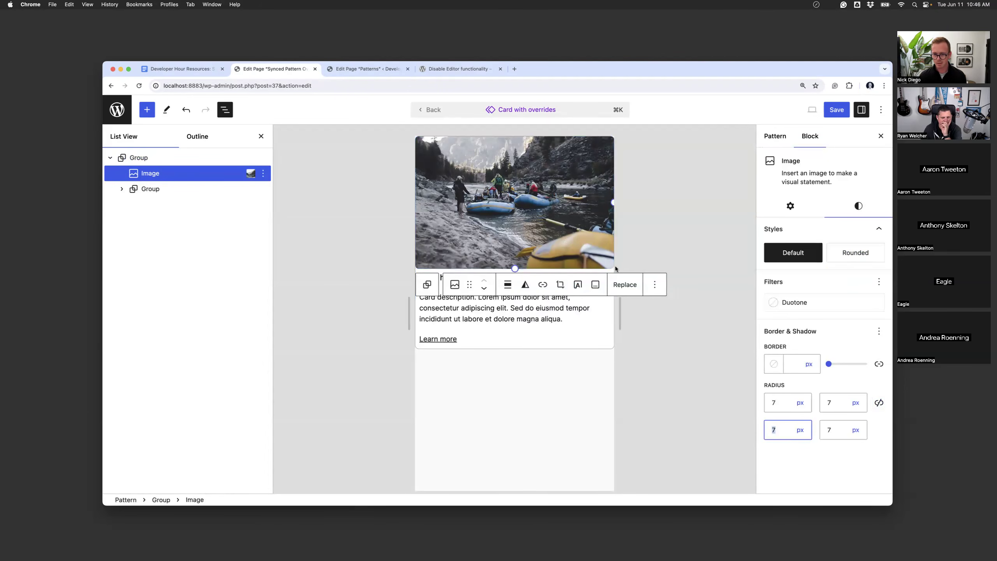
pyautogui.press('BackSpace')
pyautogui.press('Tab')
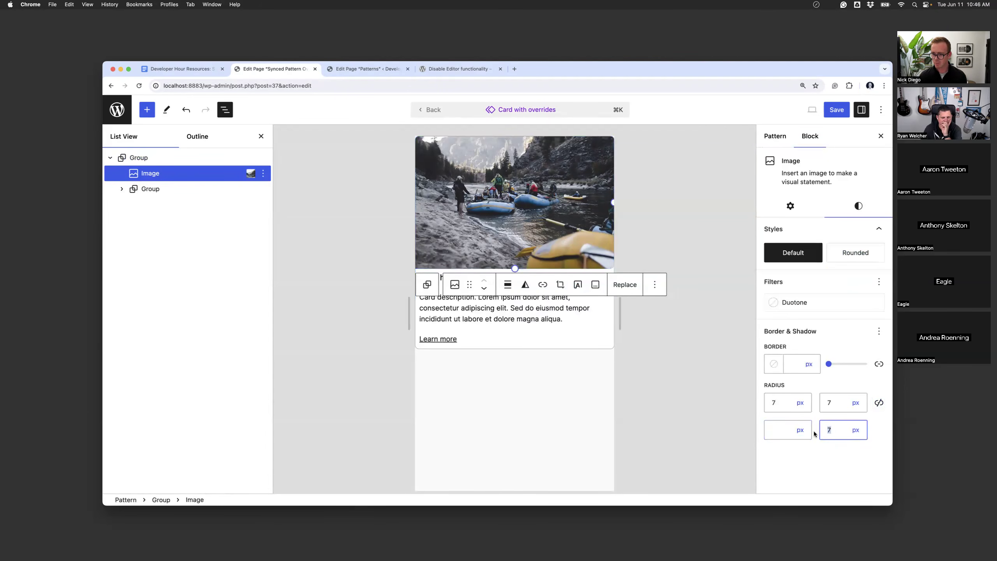
pyautogui.write('0')
pyautogui.click(782, 432)
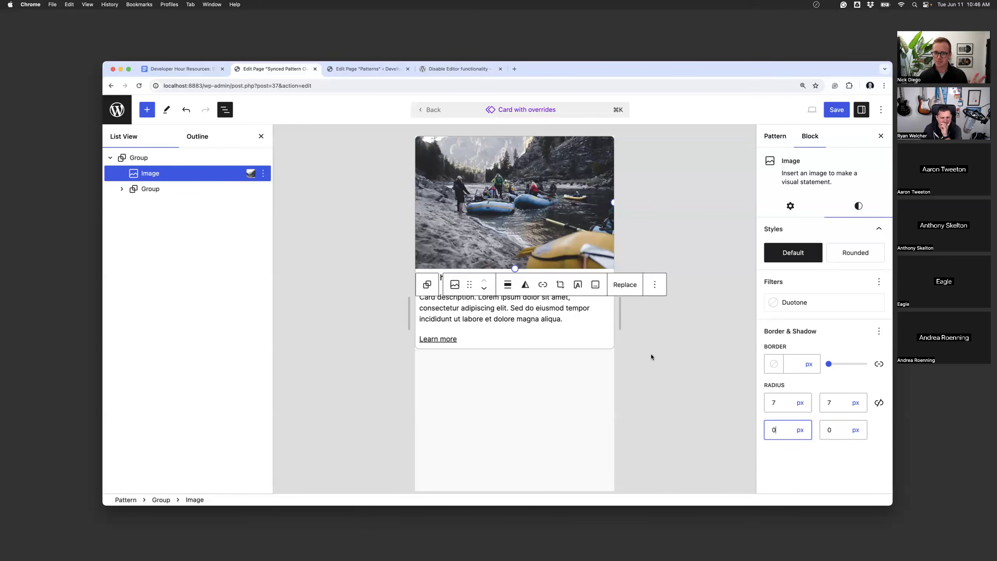
pyautogui.click(431, 110)
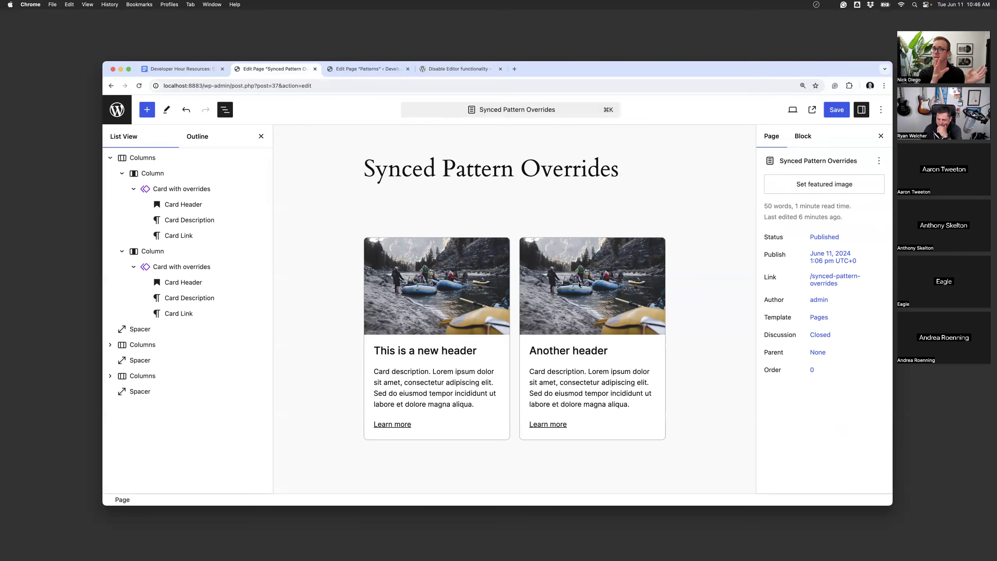
# Enable overrides on the original pattern's Image block under the name "Card Image" and return to the page
pyautogui.click(446, 286)
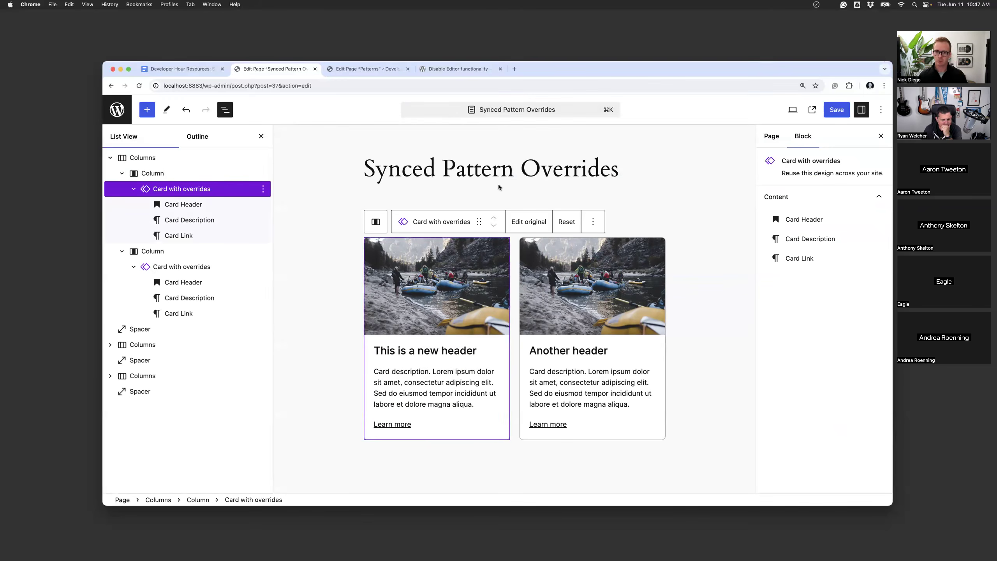
pyautogui.click(527, 223)
pyautogui.click(498, 227)
pyautogui.scroll(-5, 824, 409)
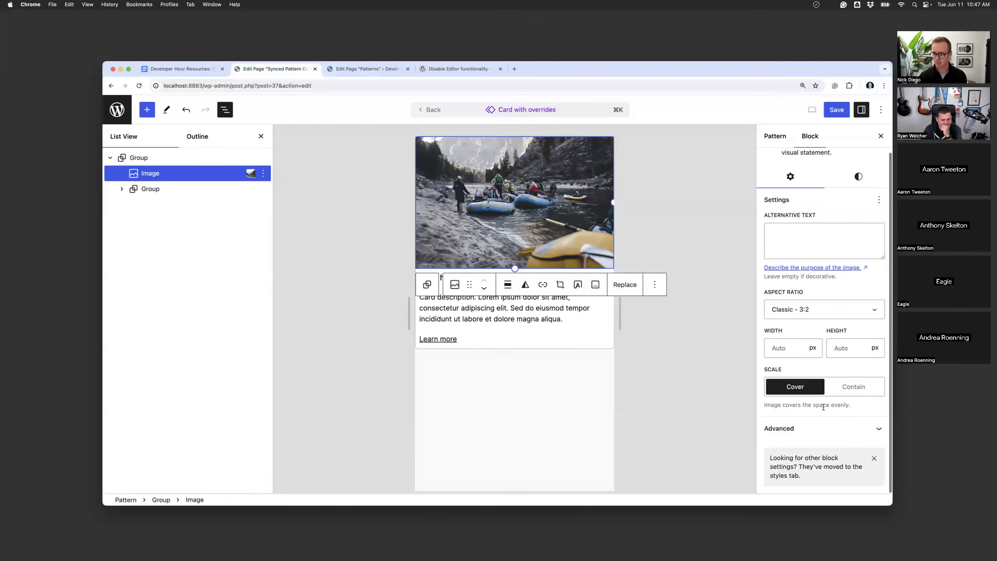
pyautogui.click(797, 394)
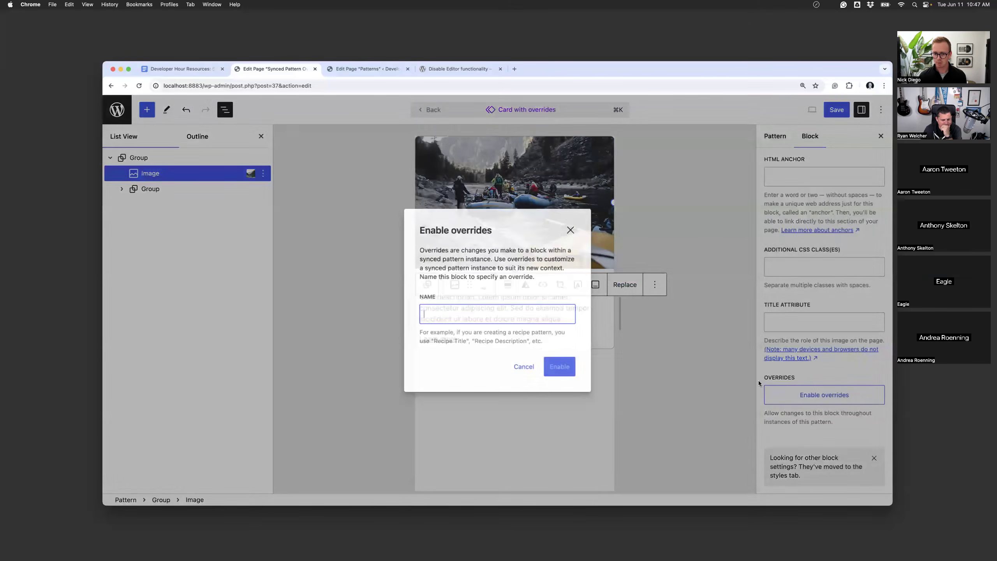
pyautogui.write('Card Image')
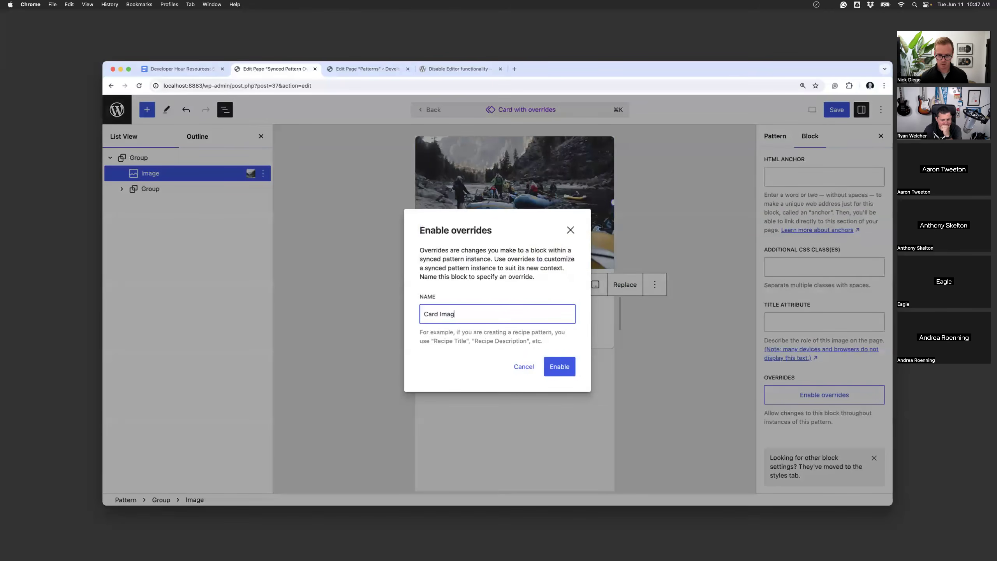
pyautogui.click(562, 366)
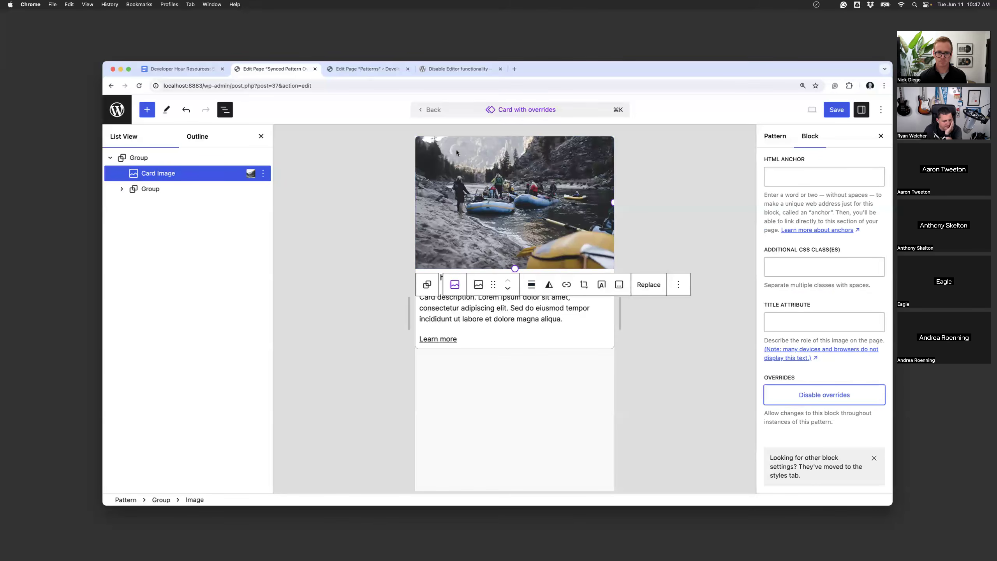
pyautogui.click(431, 110)
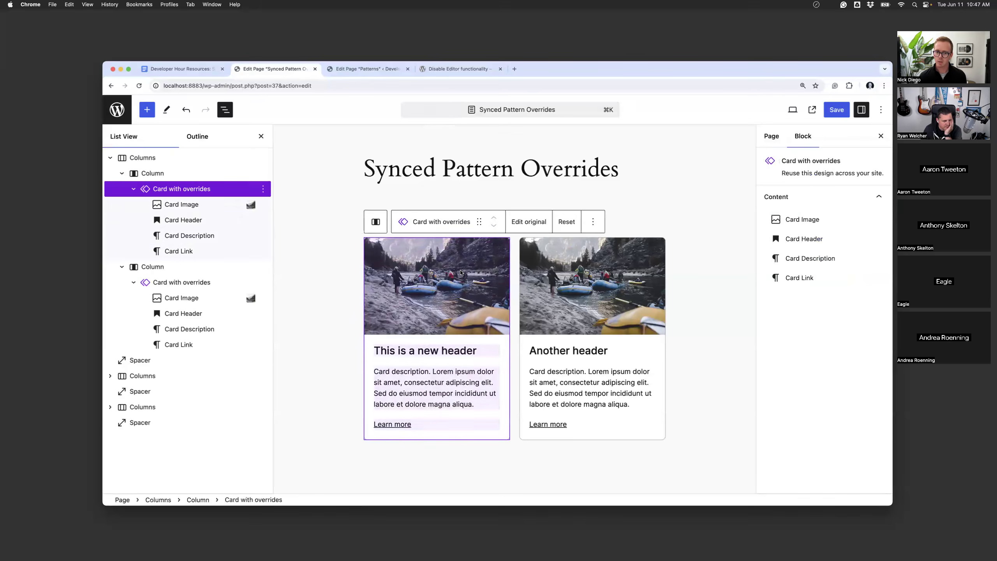
# Replace the first card's image with hiking-forest.jpeg from the Media Library
pyautogui.click(463, 278)
pyautogui.click(553, 292)
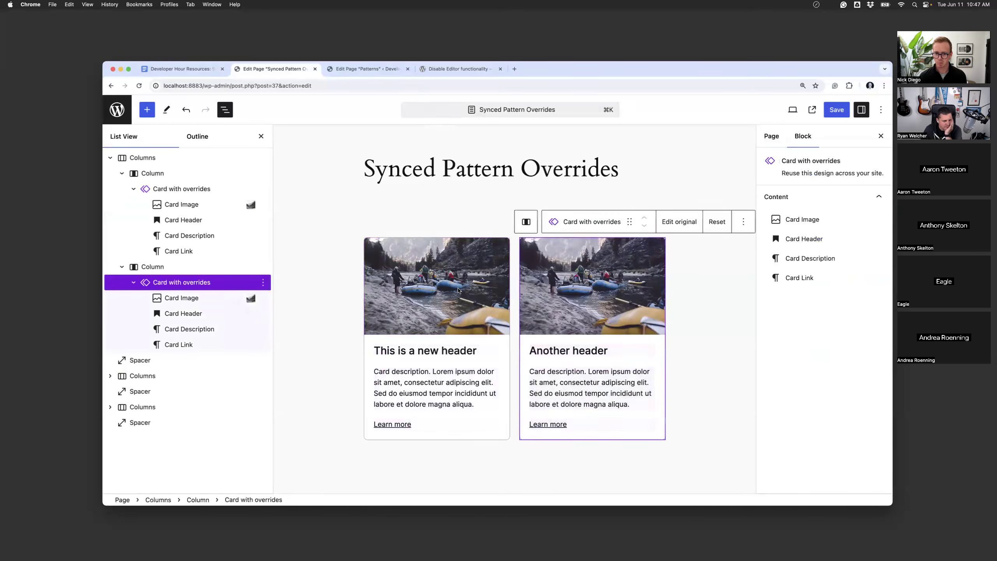
pyautogui.click(458, 290)
pyautogui.click(786, 224)
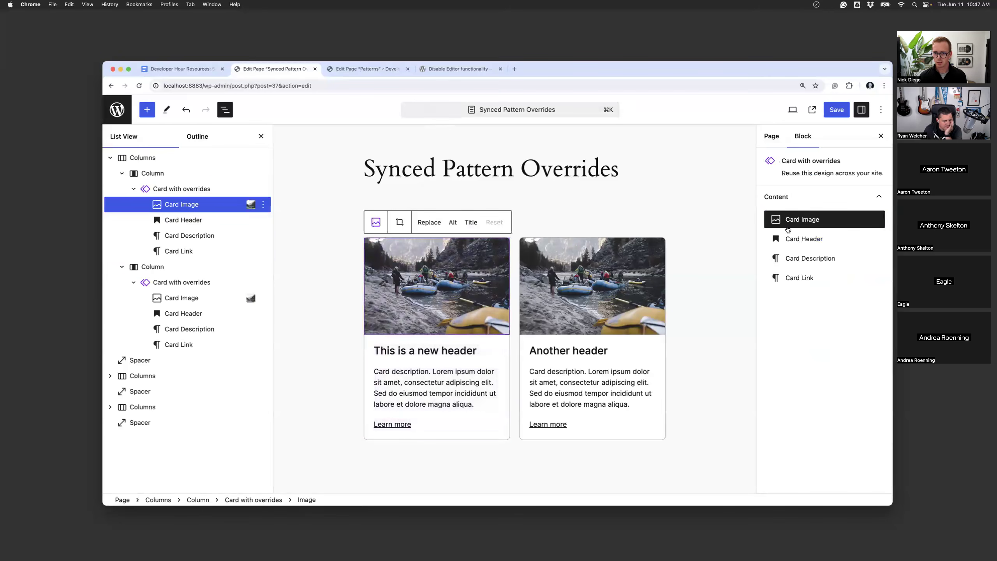
pyautogui.click(433, 226)
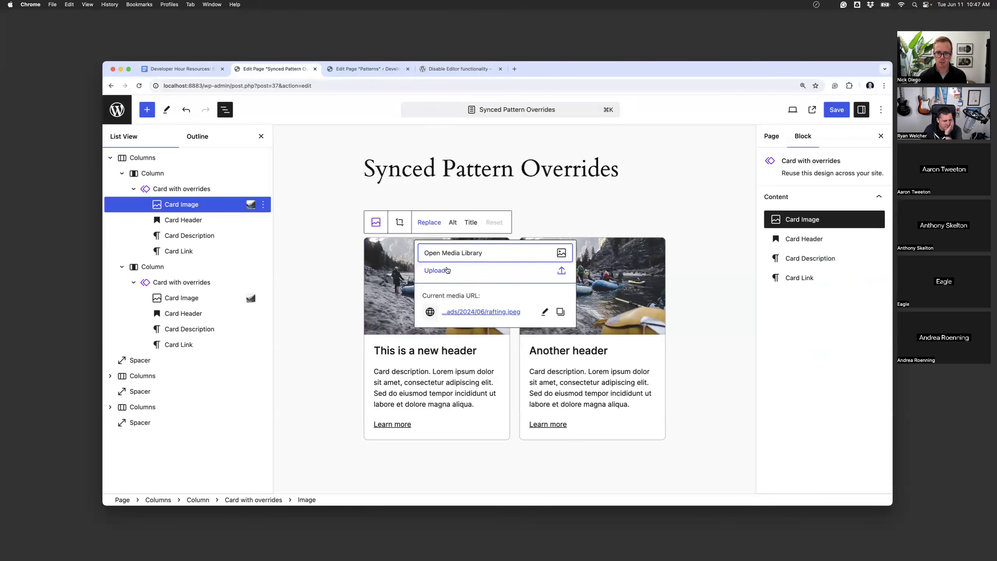
pyautogui.click(445, 254)
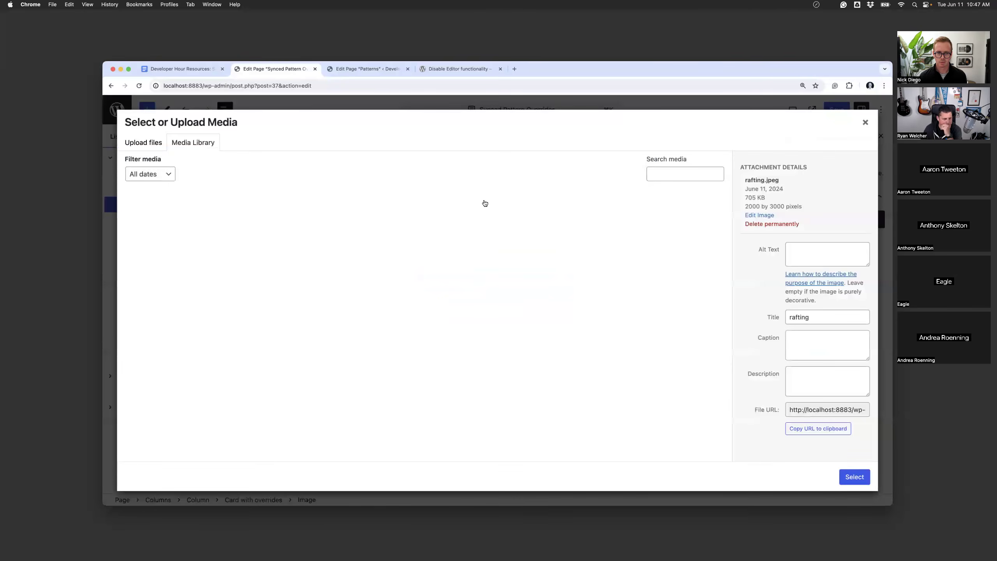
pyautogui.click(620, 251)
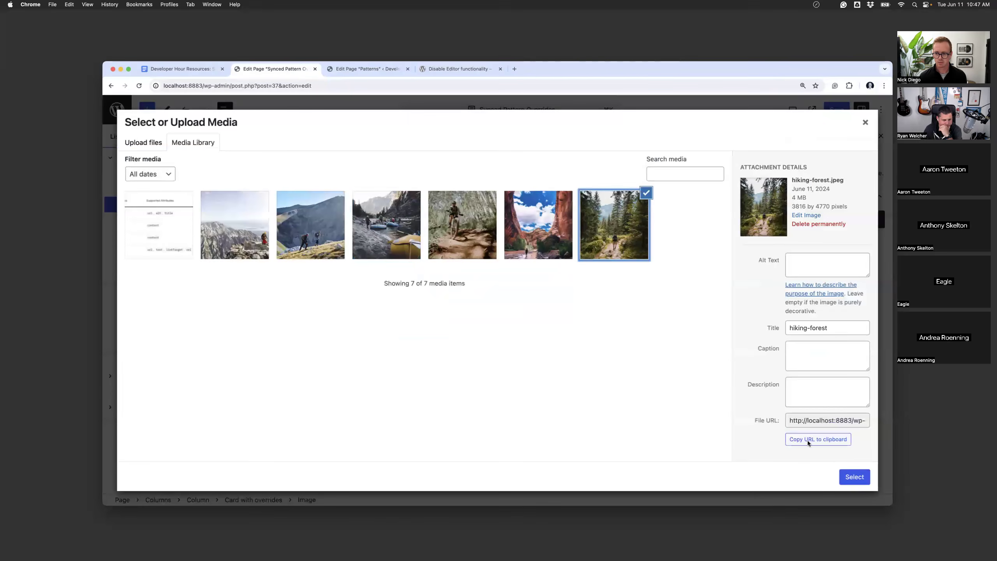
pyautogui.click(850, 477)
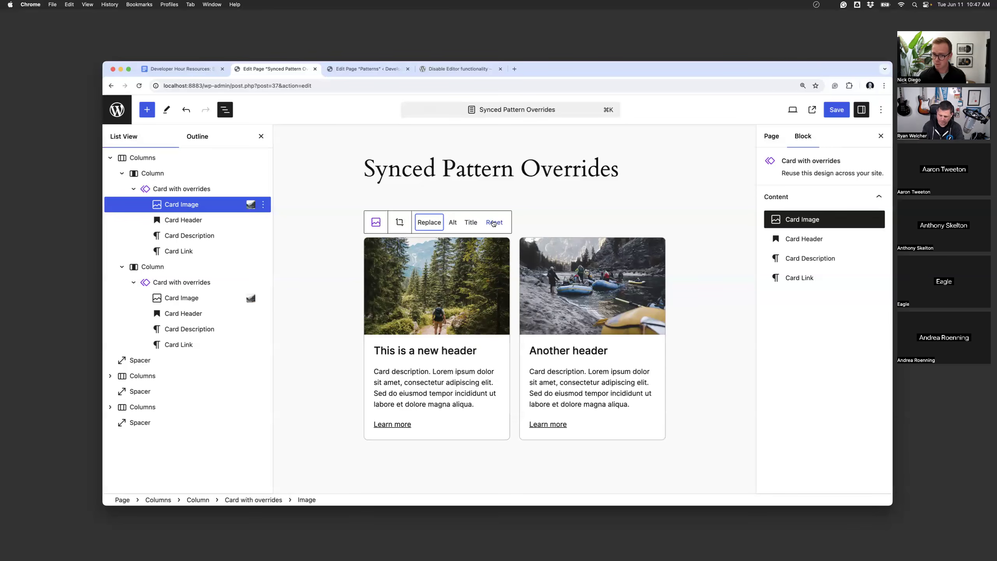
# Reset the overrides on the second card and on the first card to the original pattern content
pyautogui.click(589, 353)
pyautogui.click(716, 222)
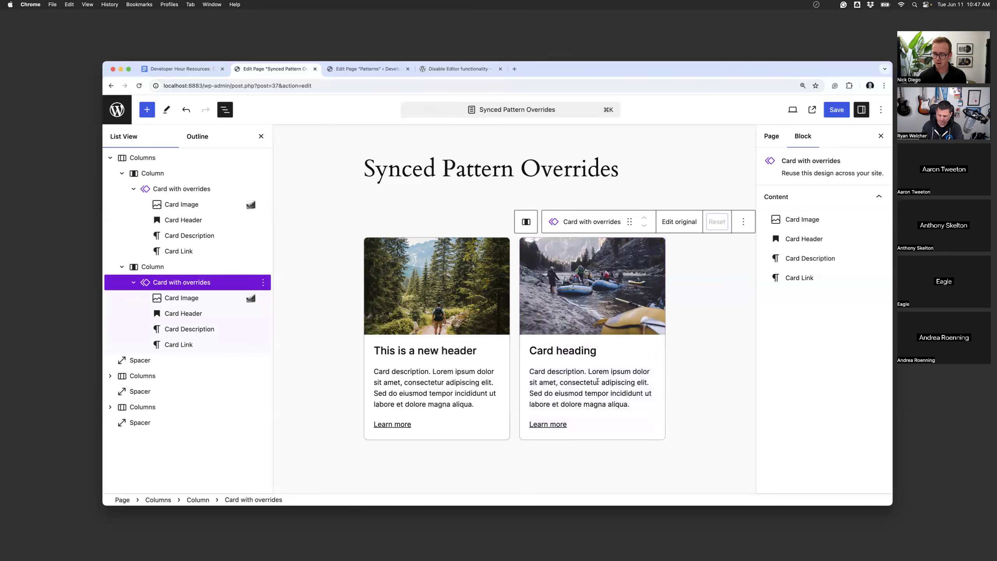
pyautogui.click(584, 277)
pyautogui.click(514, 279)
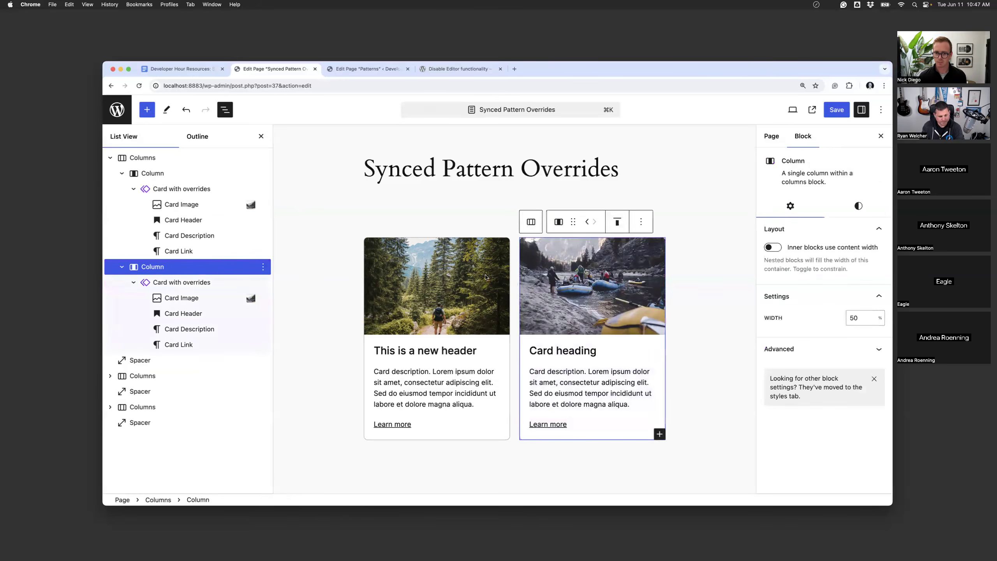
pyautogui.click(486, 277)
pyautogui.click(569, 225)
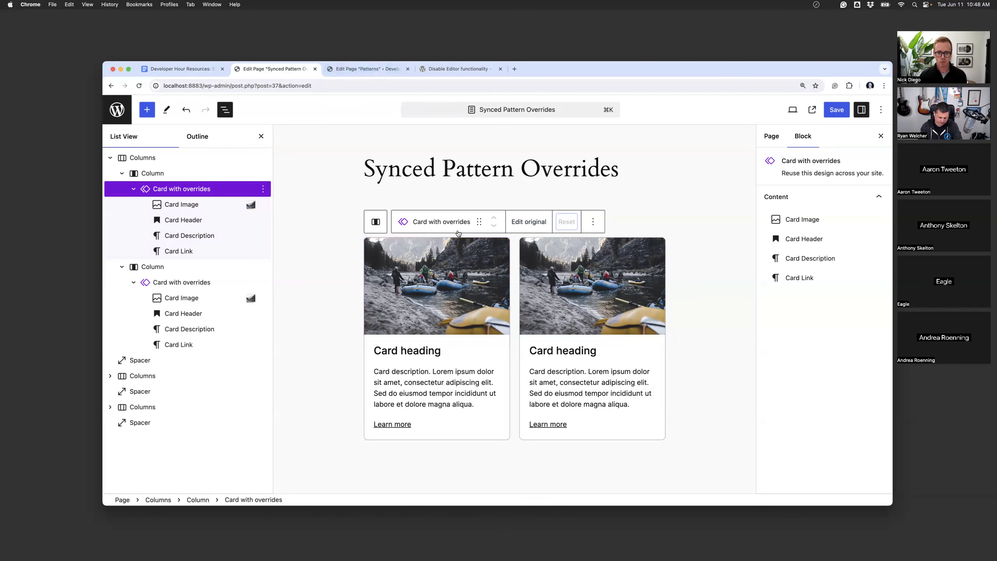
# Add a Code block reading "Test" below the card link in the original pattern and expand its advanced settings
pyautogui.click(529, 222)
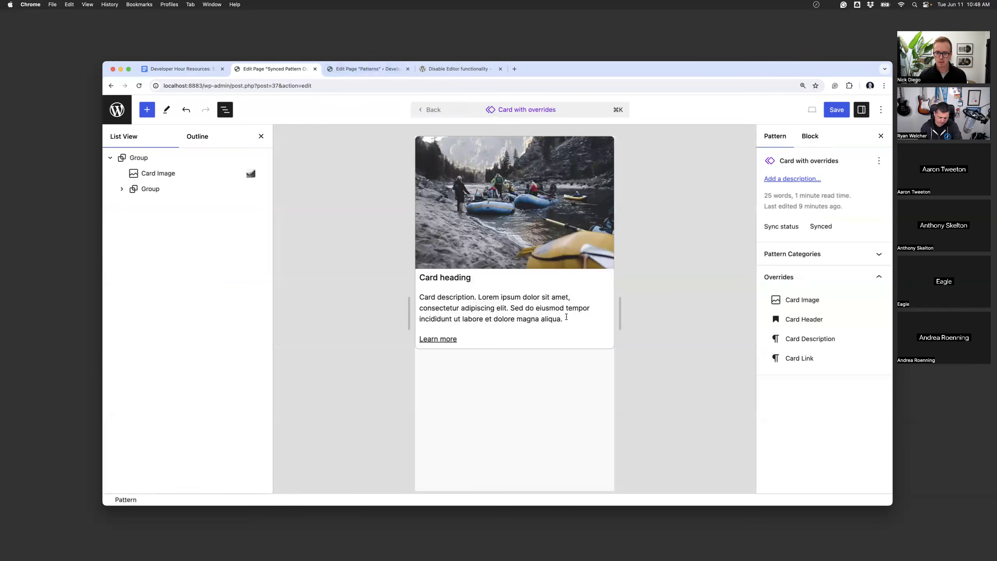
pyautogui.click(492, 338)
pyautogui.press('Return')
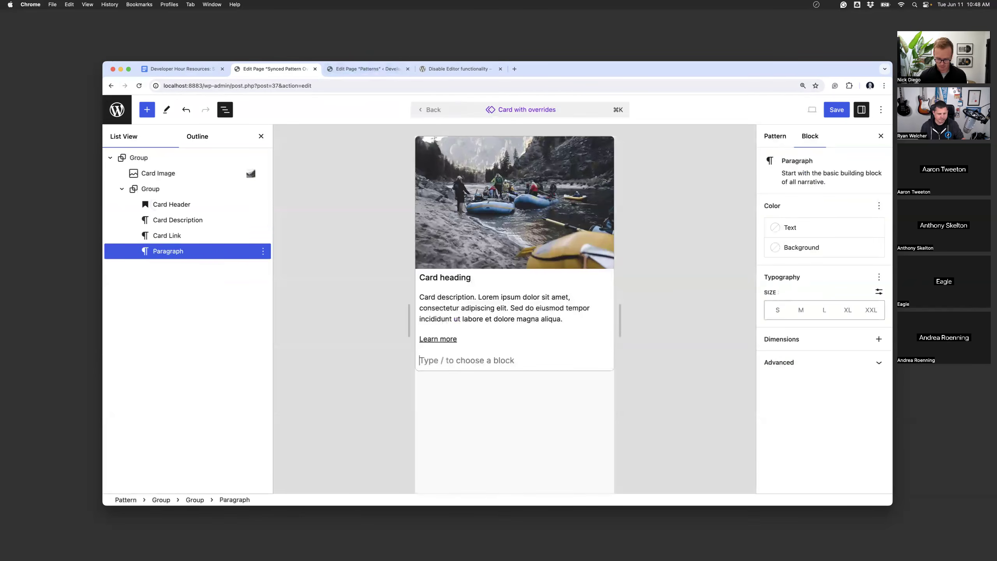
pyautogui.write('/co')
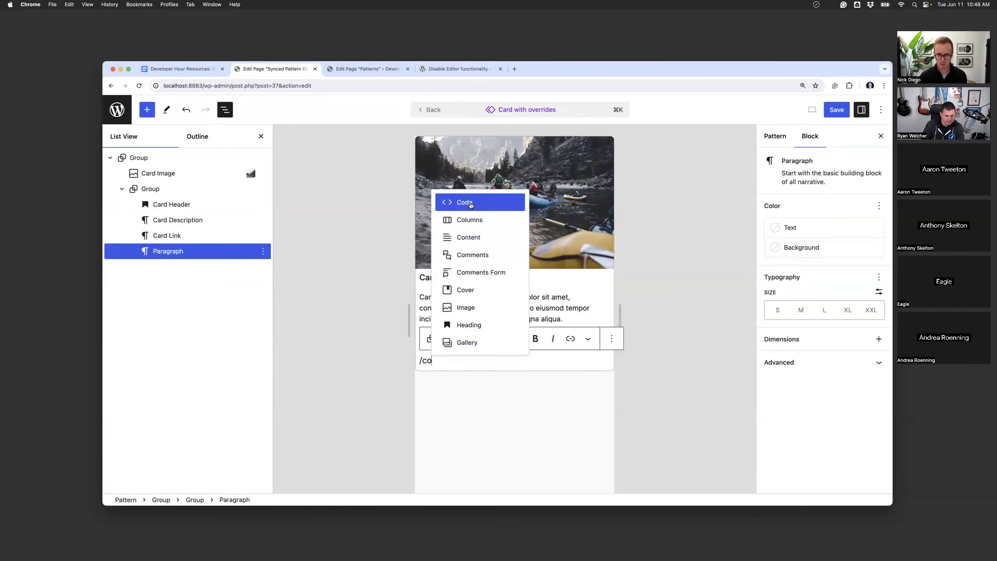
pyautogui.click(471, 202)
pyautogui.write('Thes')
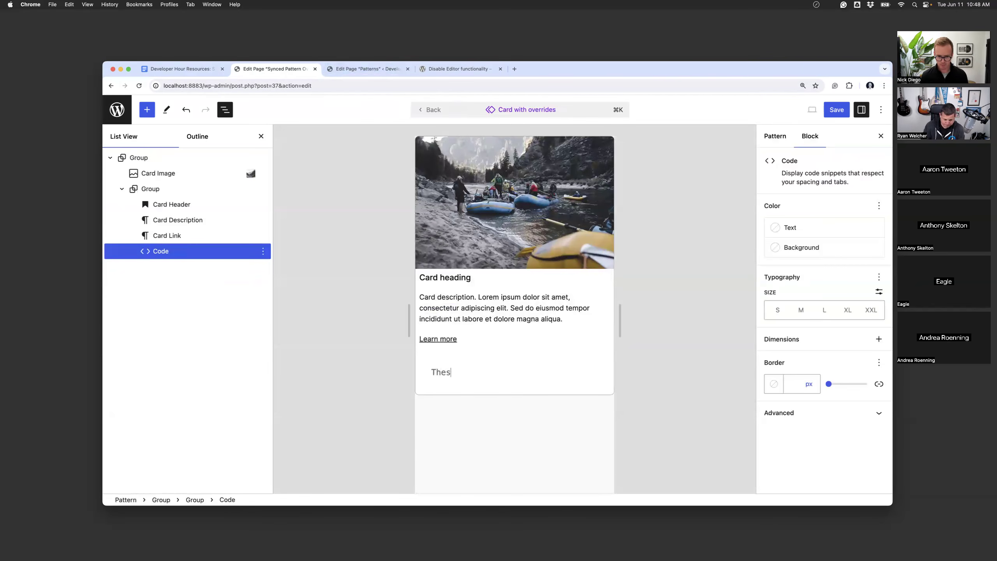
pyautogui.press('BackSpace')
pyautogui.press('BackSpace')
pyautogui.press('BackSpace')
pyautogui.write('est')
pyautogui.click(789, 417)
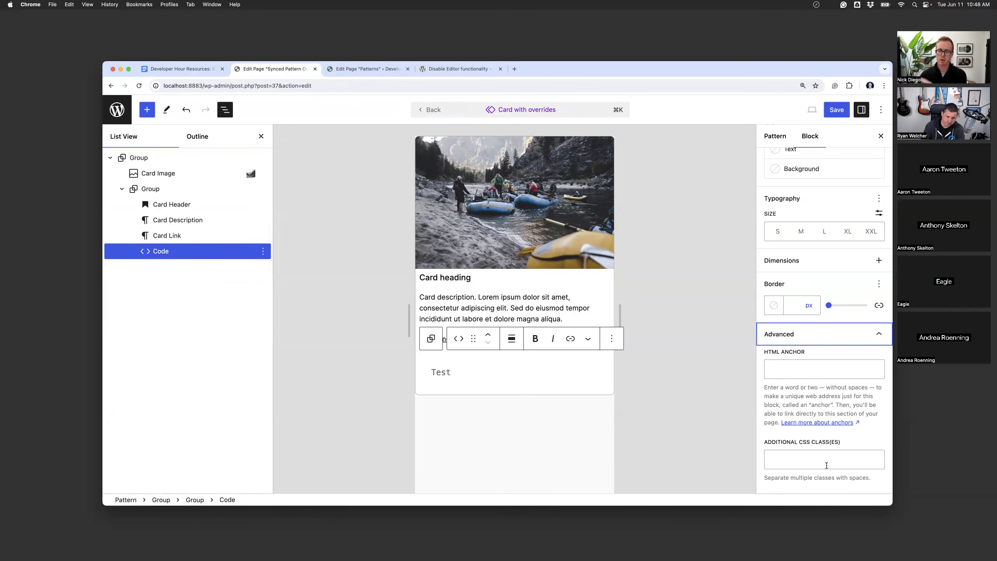
# Open the Block Bindings API page and check its table of supported blocks and attributes as of WordPress 6.6
pyautogui.click(367, 69)
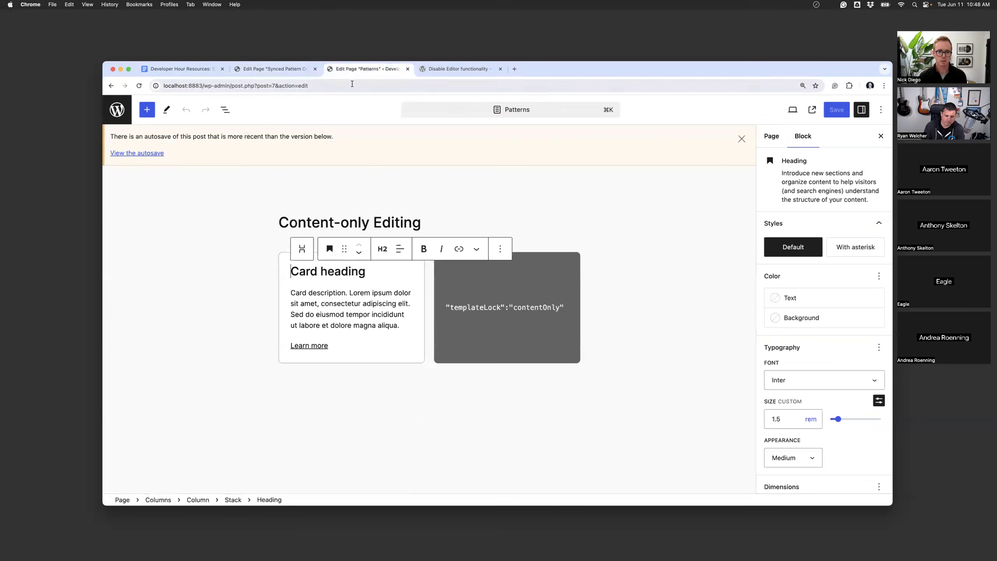
pyautogui.click(105, 111)
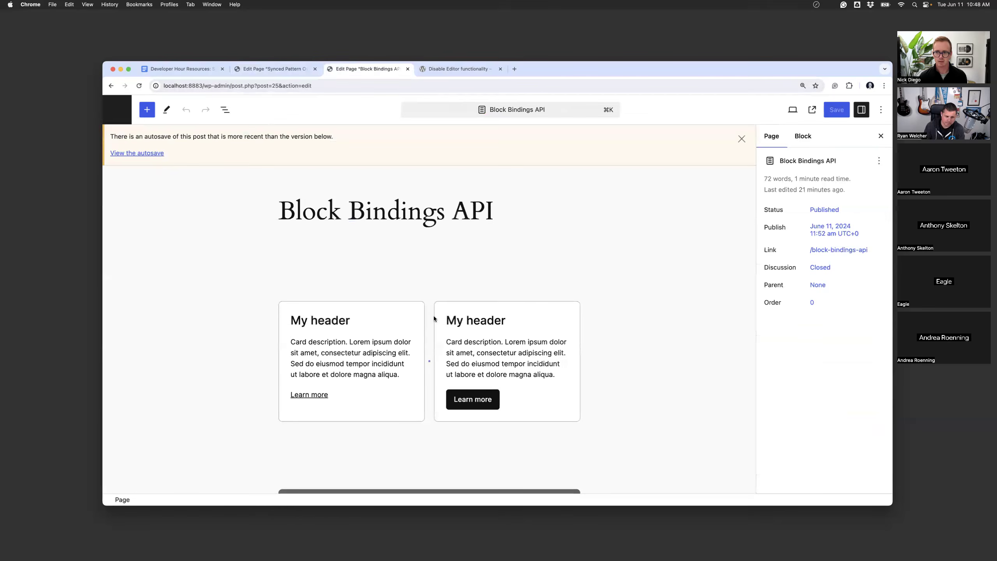
pyautogui.click(741, 139)
pyautogui.scroll(-10, 583, 301)
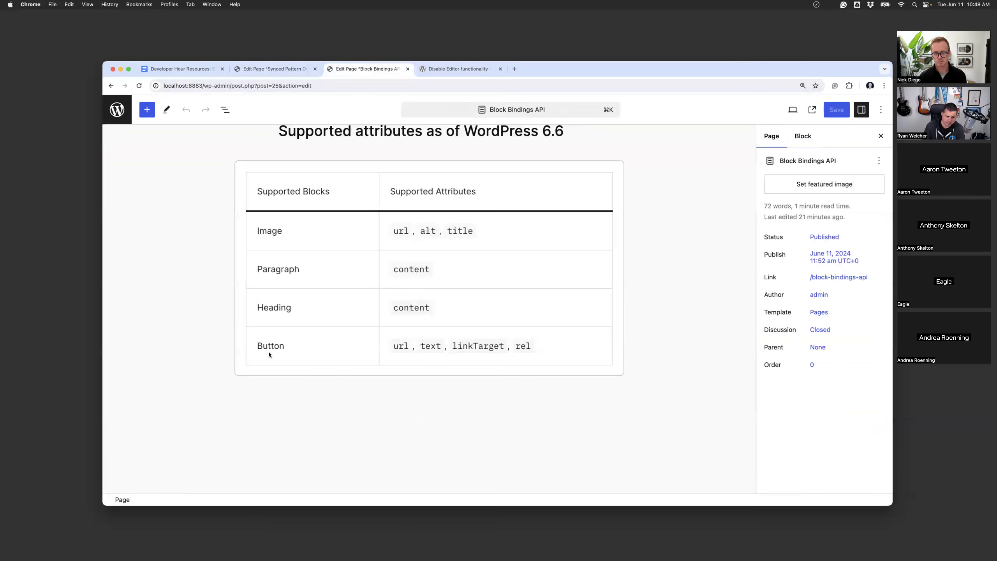
# Return from the original pattern to the Synced Pattern Overrides page and select the first card
pyautogui.click(276, 69)
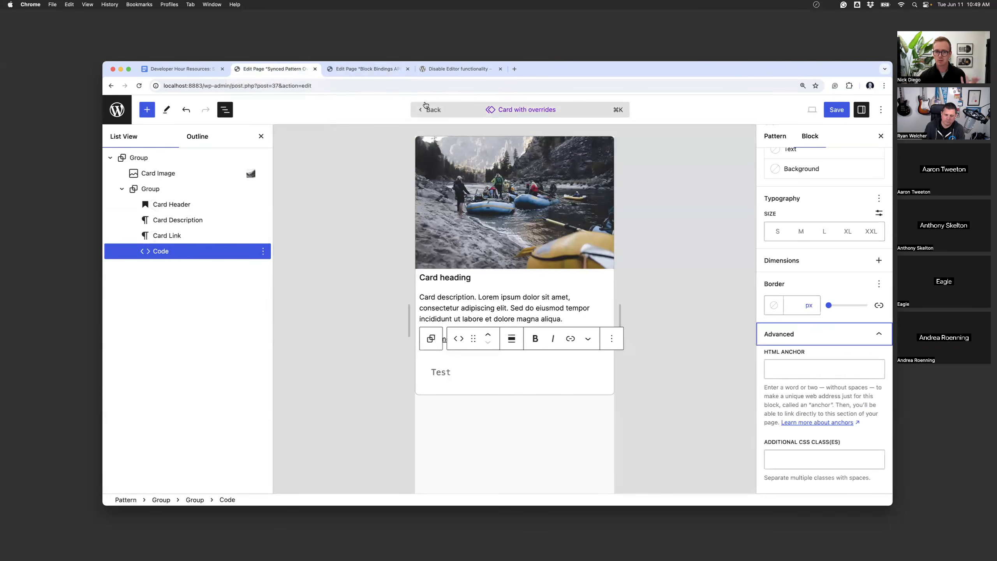
pyautogui.click(432, 109)
pyautogui.scroll(-1, 480, 217)
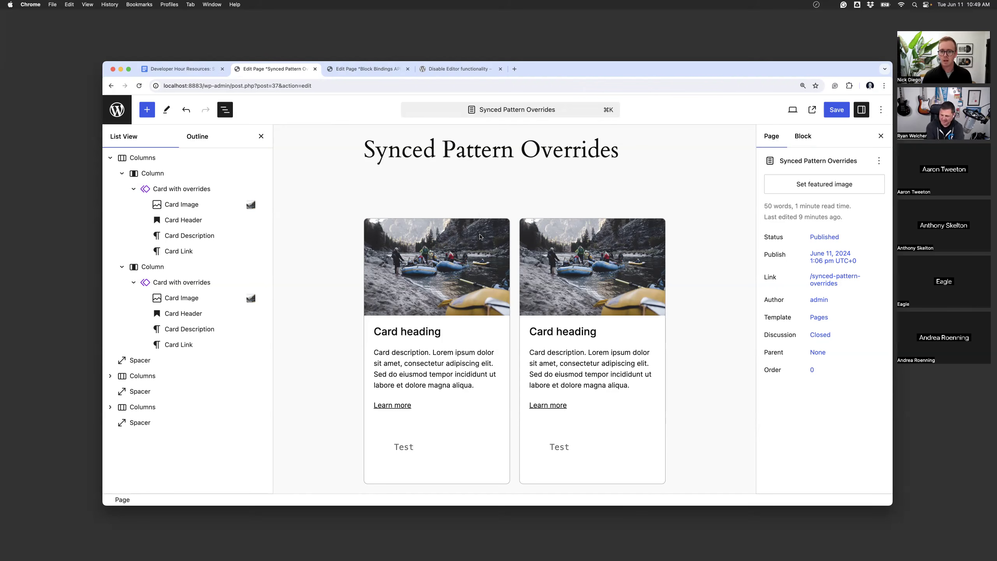
pyautogui.click(444, 327)
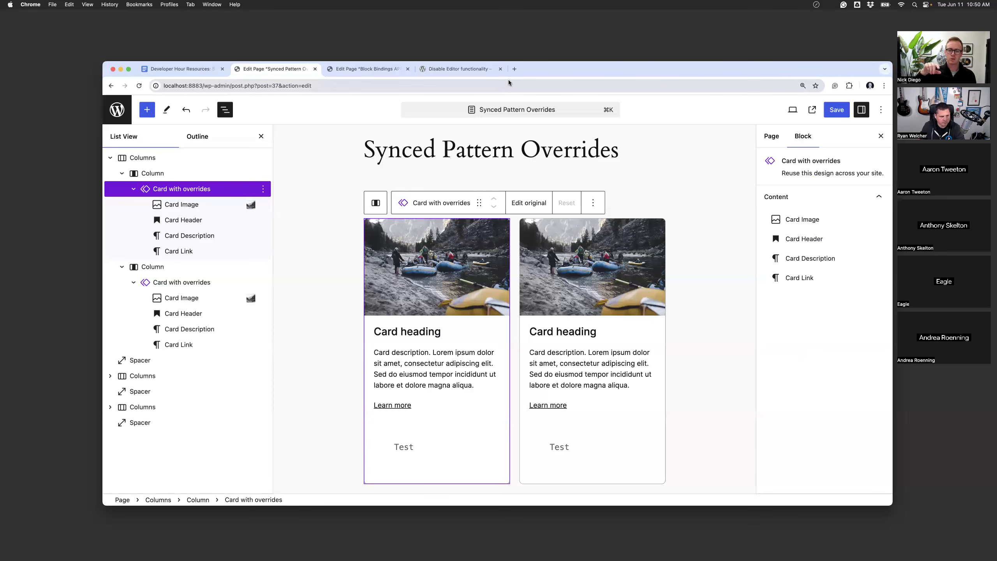
# Review the Resources section of the Developer Hour Resources document and return to the Synced Pattern Overrides page
pyautogui.click(206, 69)
pyautogui.scroll(-5, 532, 289)
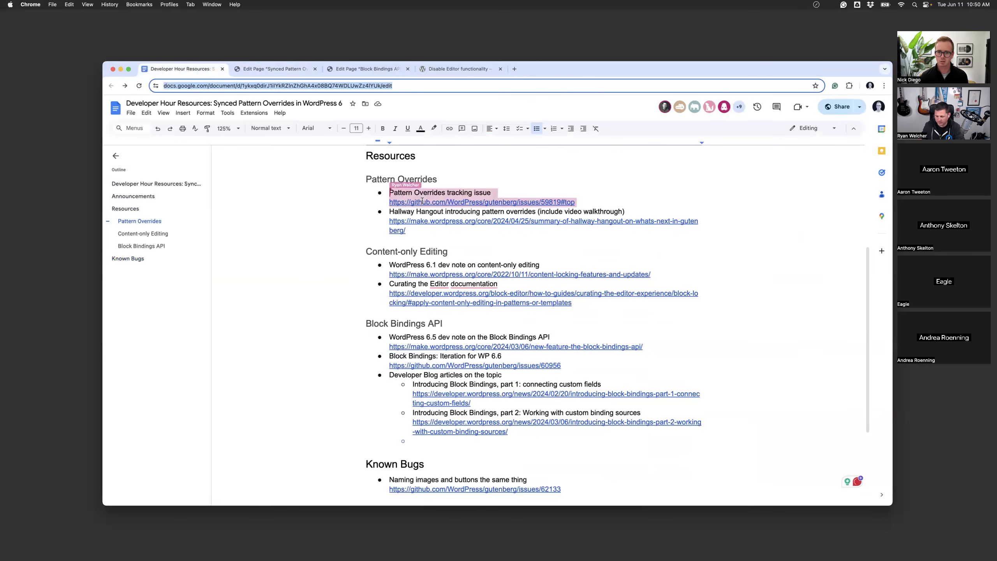
pyautogui.scroll(1, 423, 201)
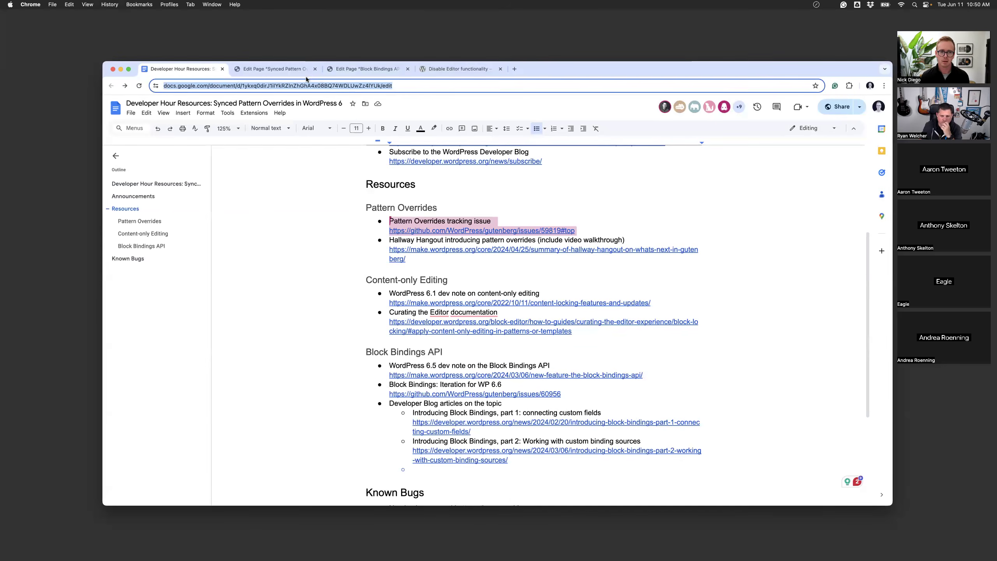
pyautogui.click(298, 72)
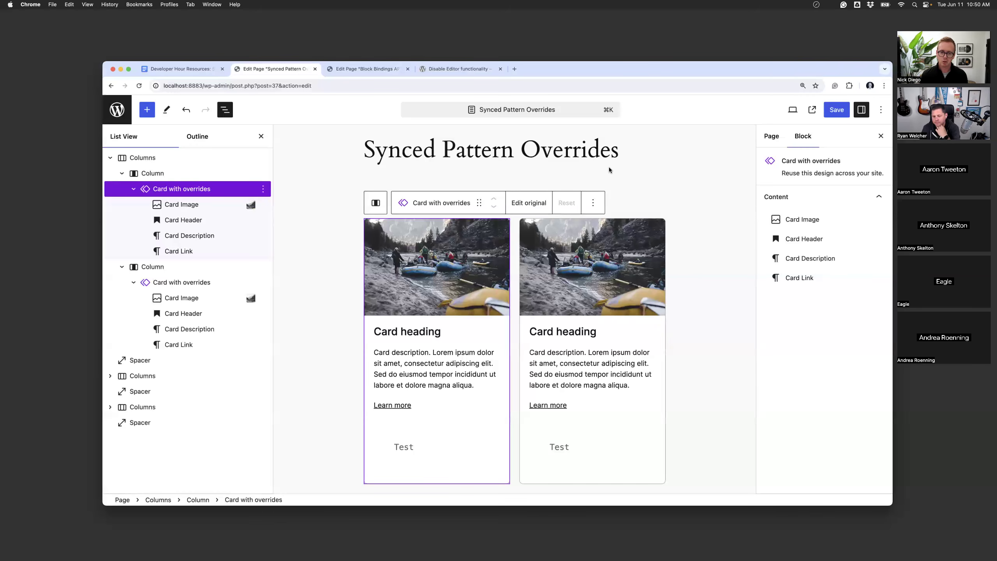
# Switch to VS Code and open banner-hero.php from the theme's patterns folder
pyautogui.hotkey('ctrl', 'Right')
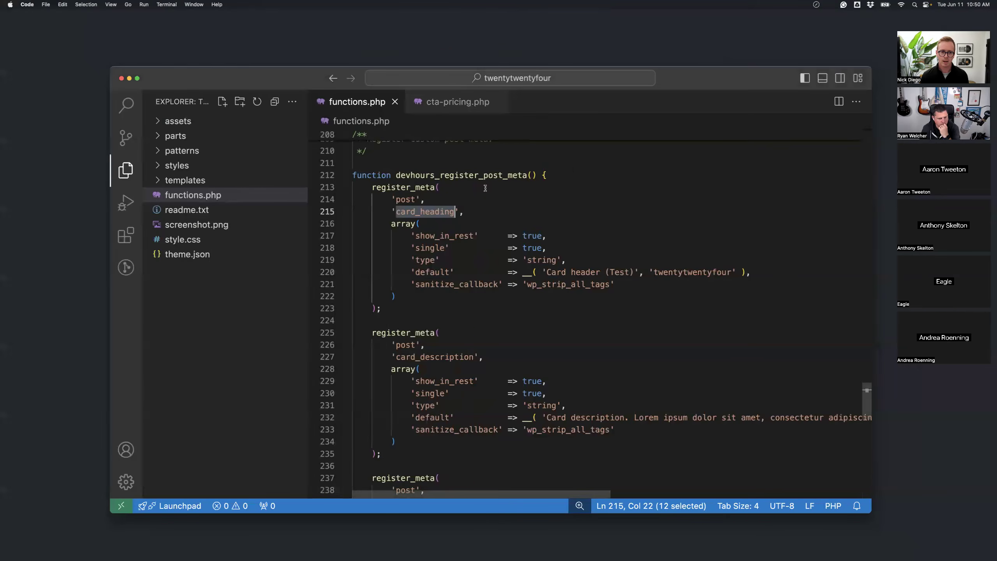
pyautogui.click(184, 150)
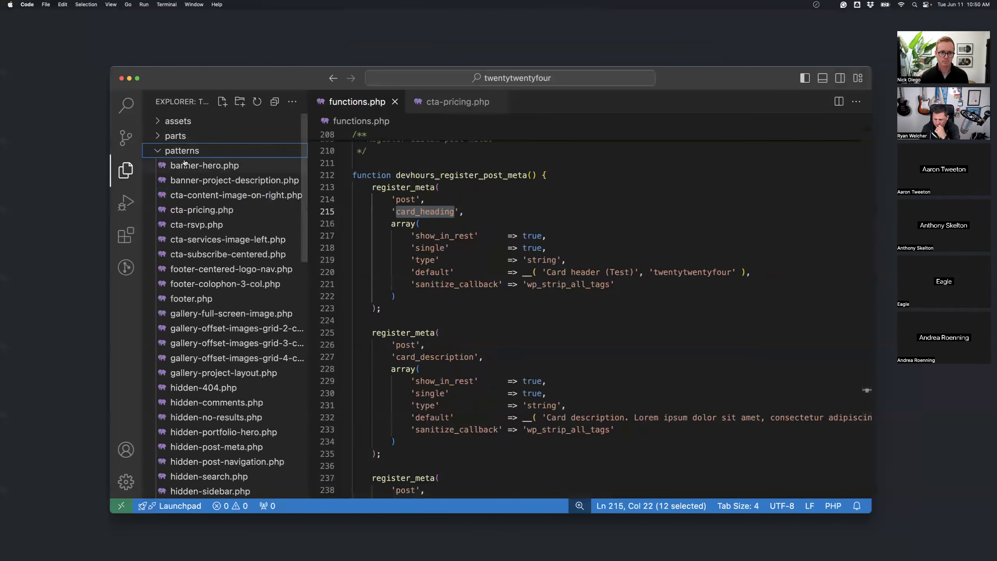
pyautogui.click(206, 166)
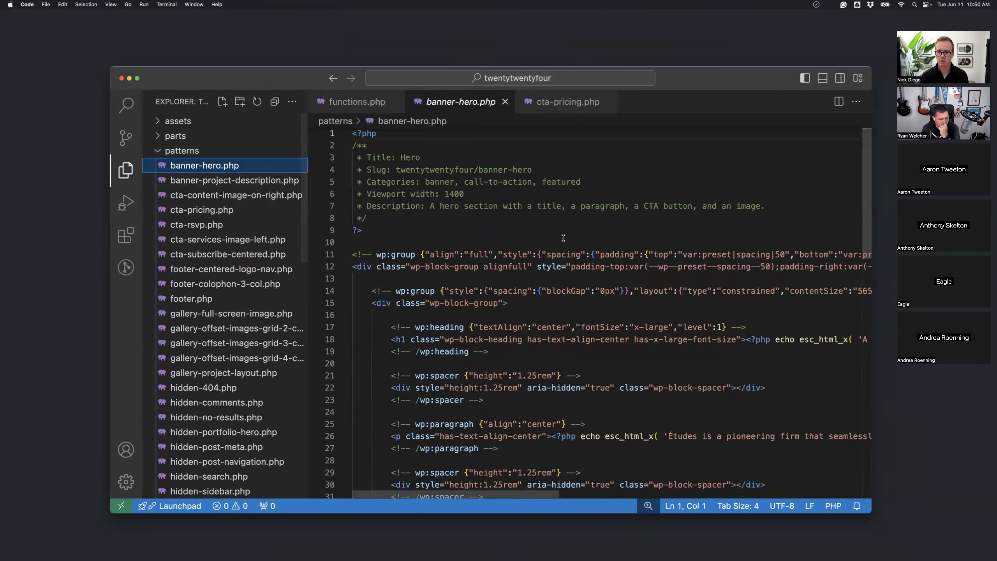
pyautogui.scroll(-1, 563, 237)
pyautogui.scroll(-3, 563, 238)
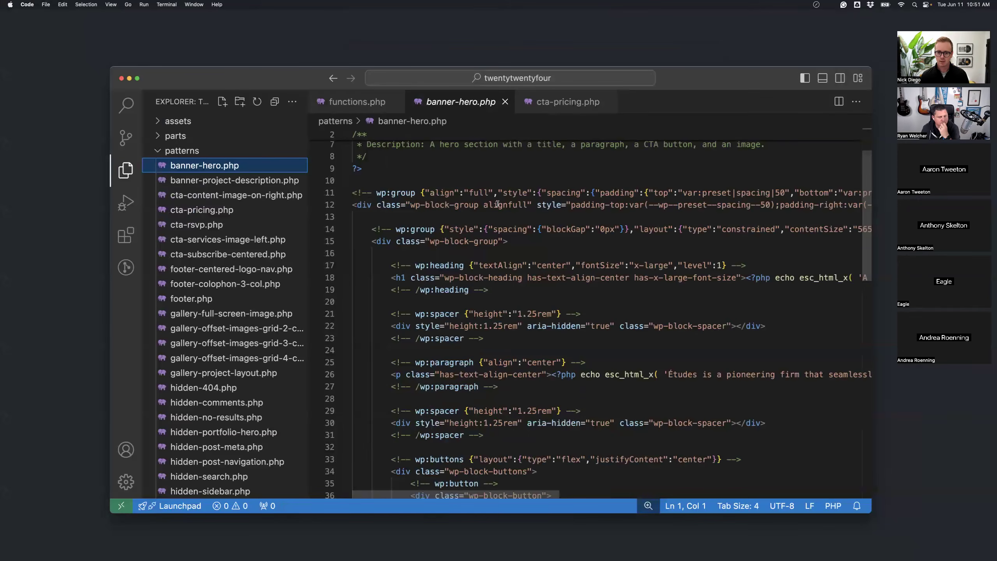
# Examine the heading, spacer, paragraph and button block markup in banner-hero.php, particularly the heading block's attributes
pyautogui.scroll(-3, 483, 216)
pyautogui.moveTo(472, 224); pyautogui.dragTo(488, 224)
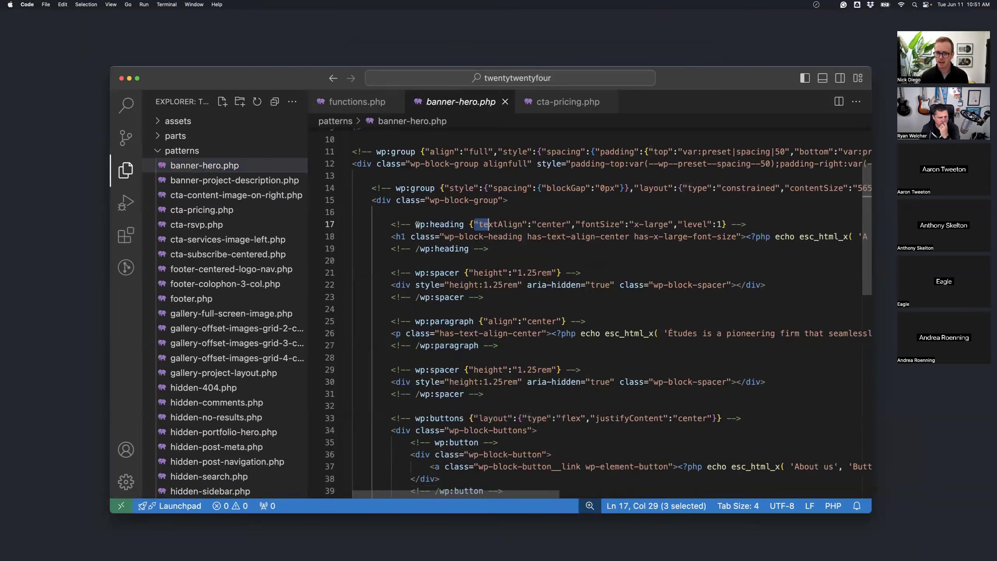
pyautogui.moveTo(417, 225); pyautogui.dragTo(474, 224)
pyautogui.click(474, 224)
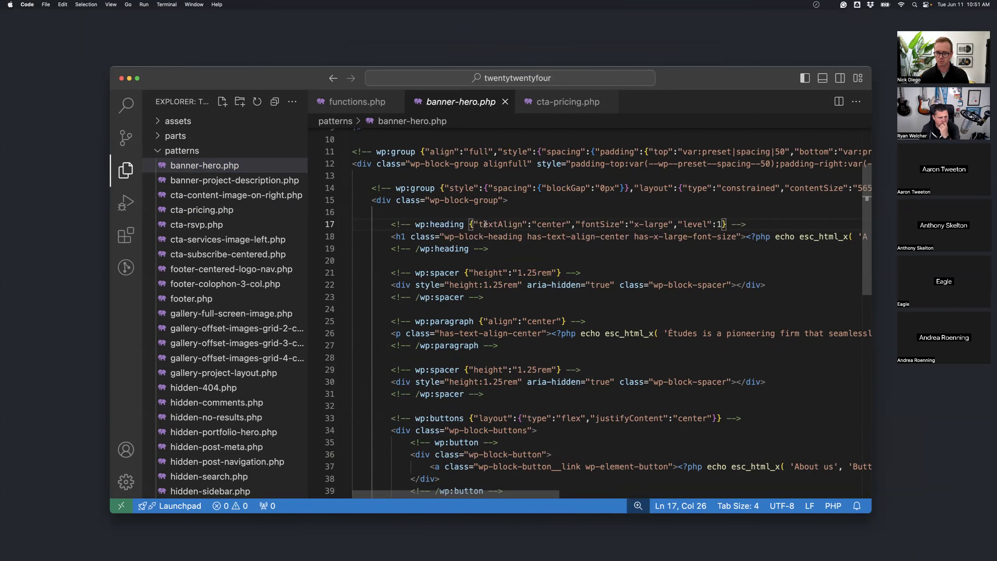
pyautogui.scroll(-2, 446, 240)
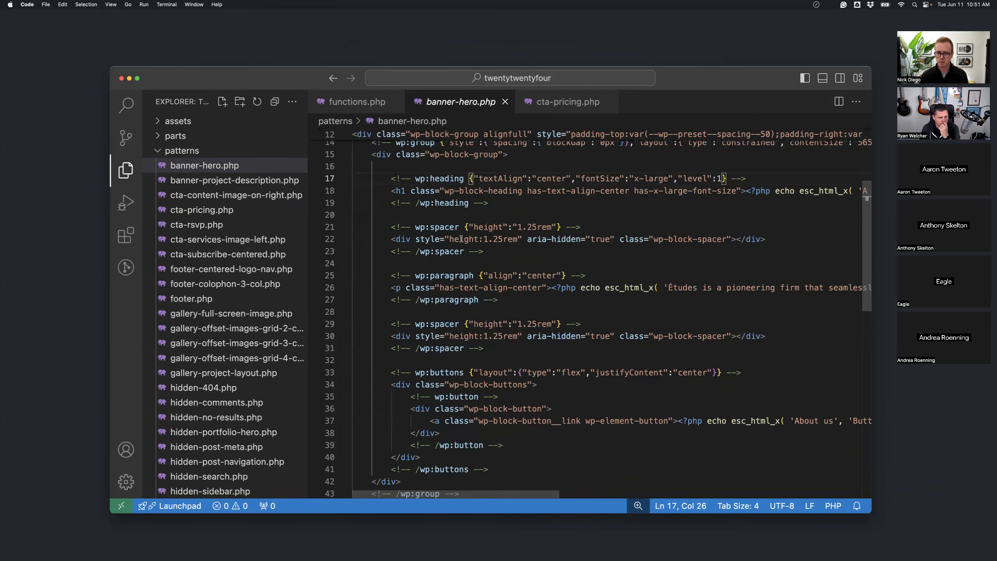
pyautogui.scroll(-1, 467, 259)
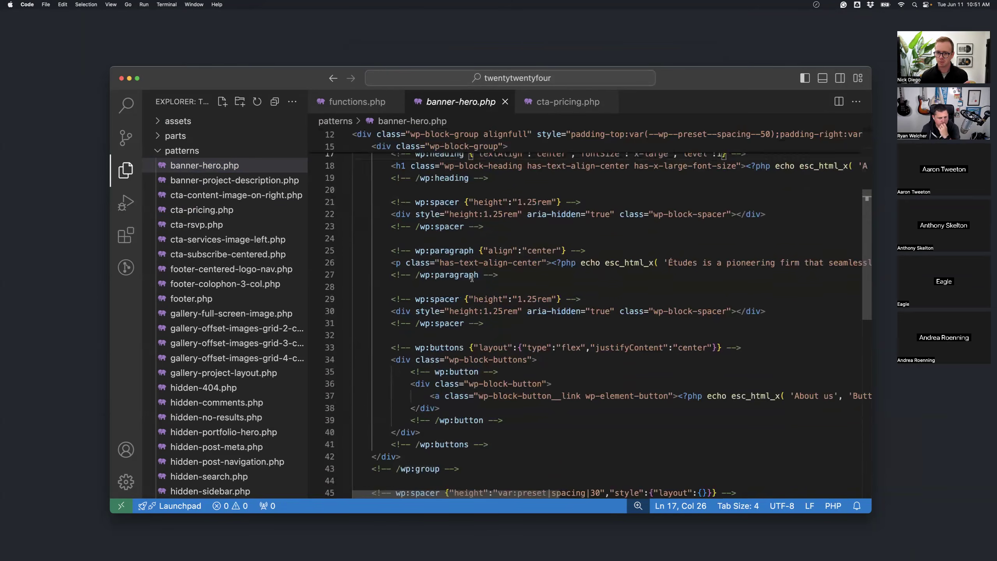
pyautogui.scroll(5, 471, 278)
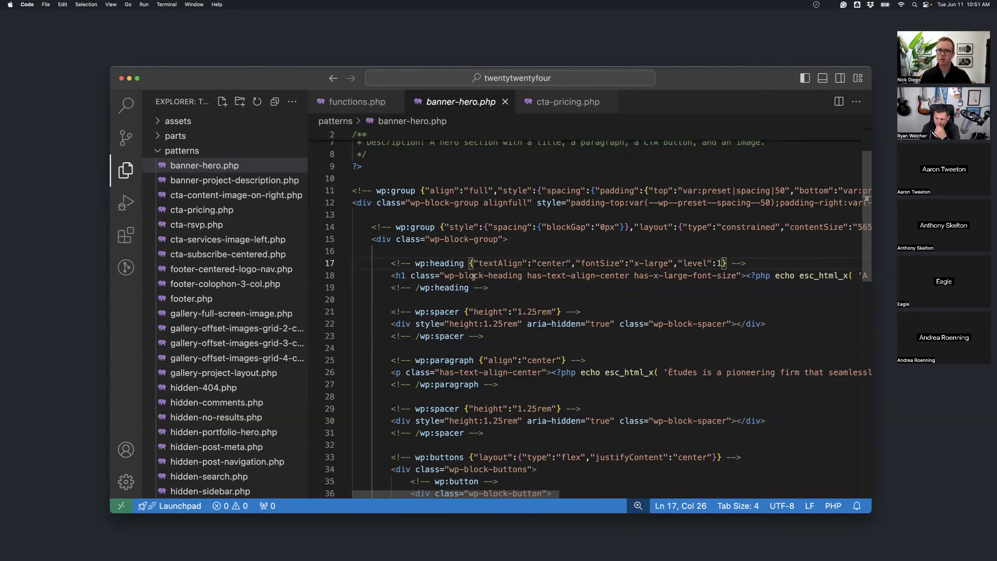
pyautogui.scroll(-1, 474, 277)
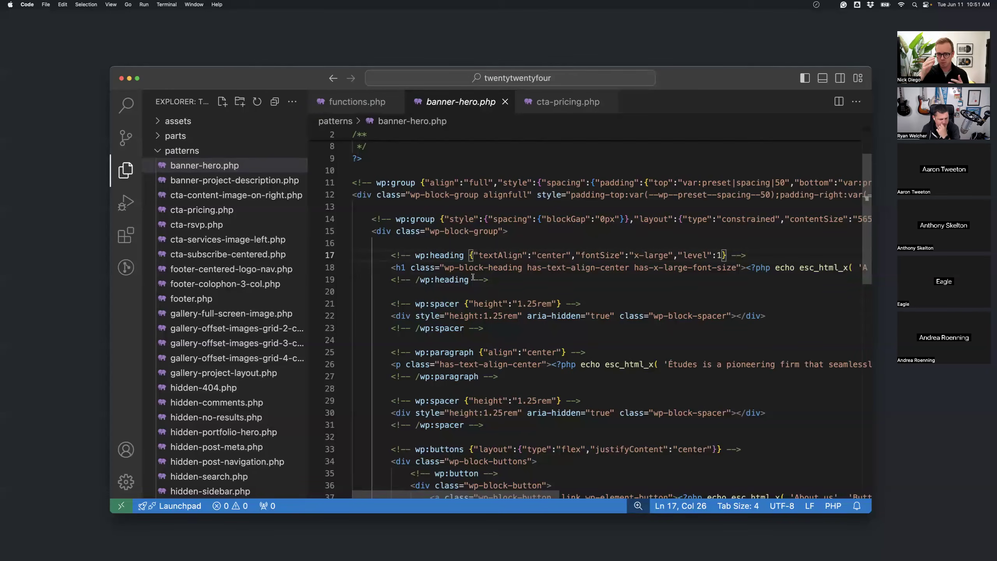
# Switch back to the Synced Pattern Overrides page and inspect the first card's overridable heading and description
pyautogui.hotkey('ctrl', 'Left')
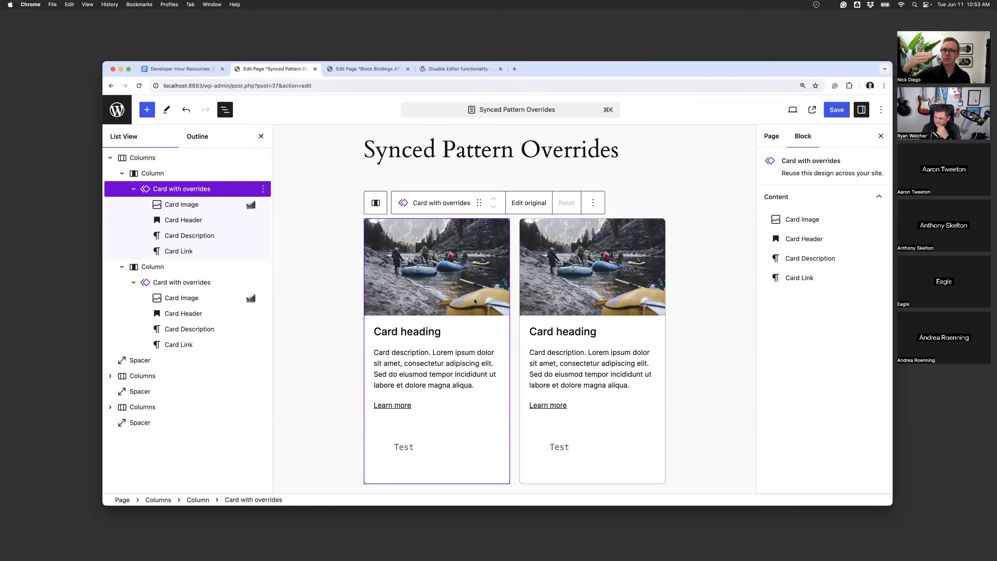
pyautogui.scroll(-10, 475, 301)
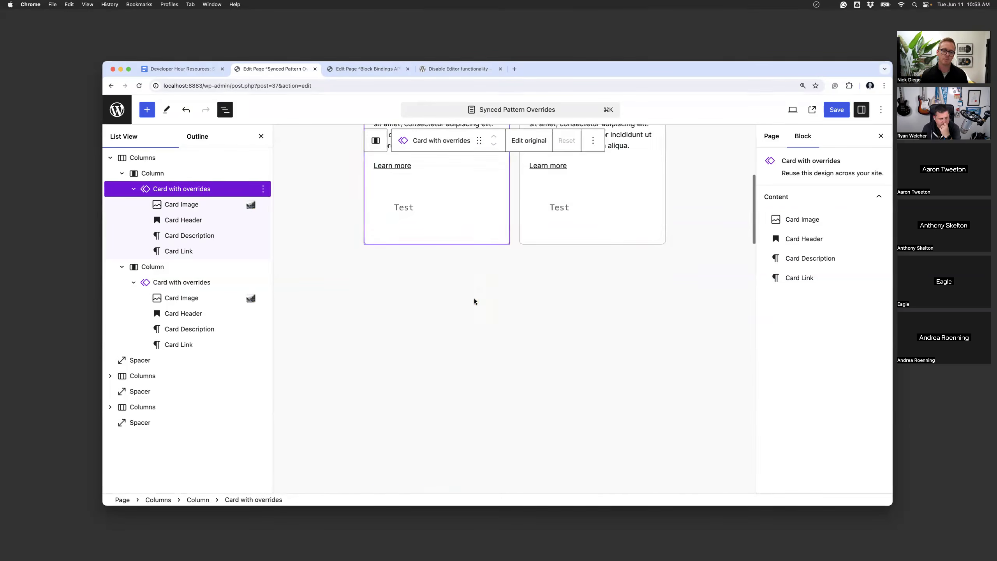
pyautogui.scroll(10, 474, 301)
pyautogui.scroll(1, 475, 301)
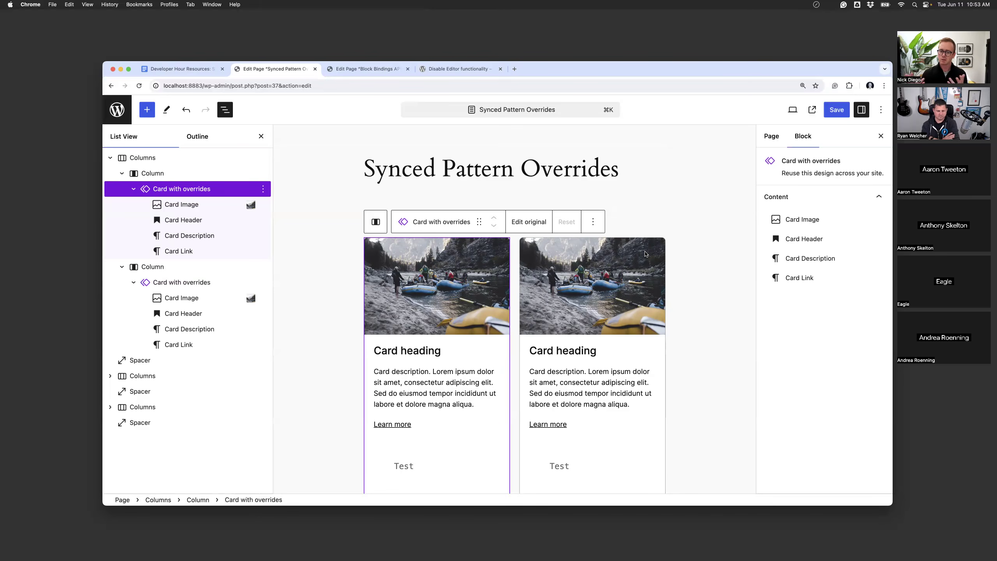
pyautogui.scroll(-3, 440, 372)
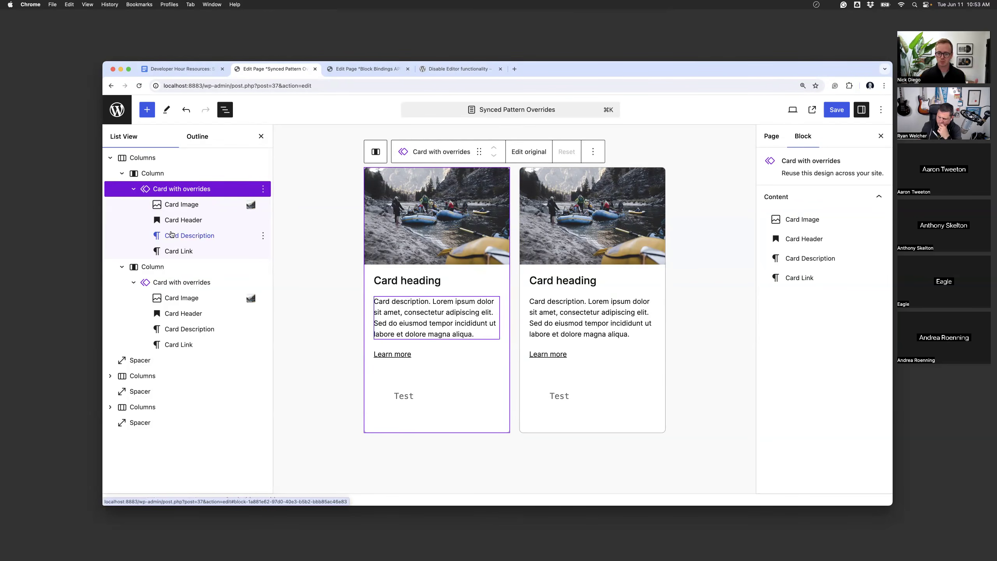
pyautogui.click(420, 278)
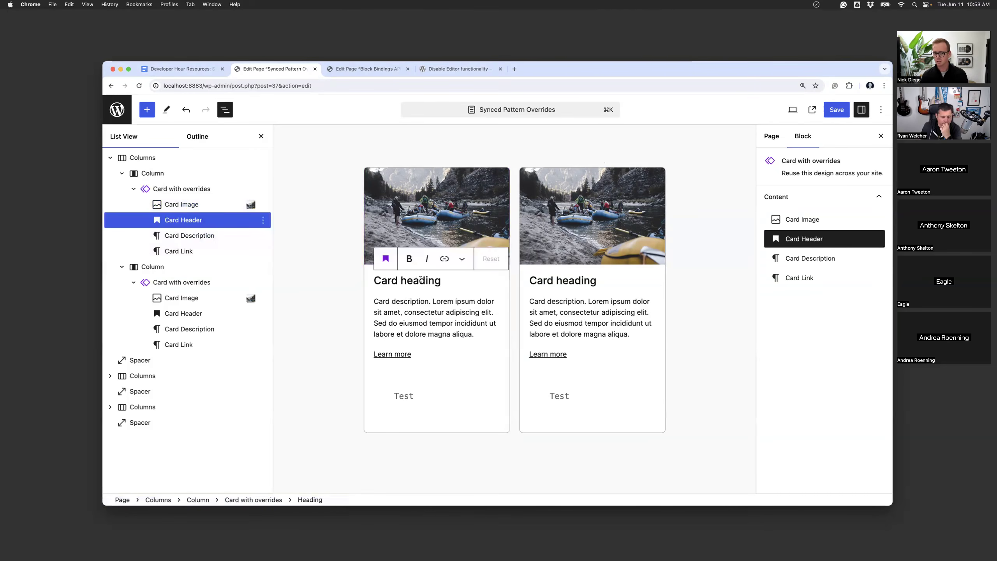
pyautogui.click(423, 307)
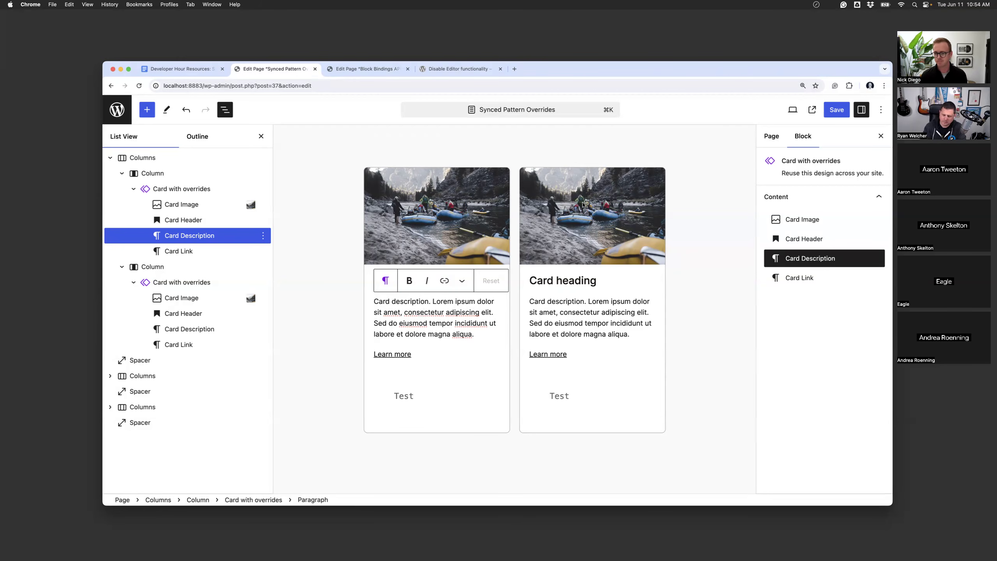
pyautogui.scroll(-1, 718, 243)
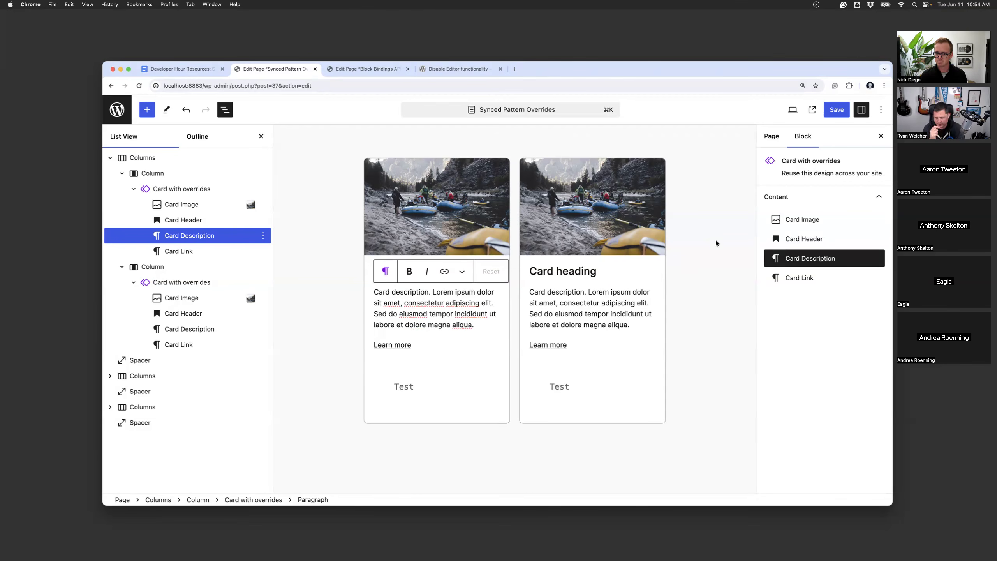
pyautogui.scroll(3, 715, 240)
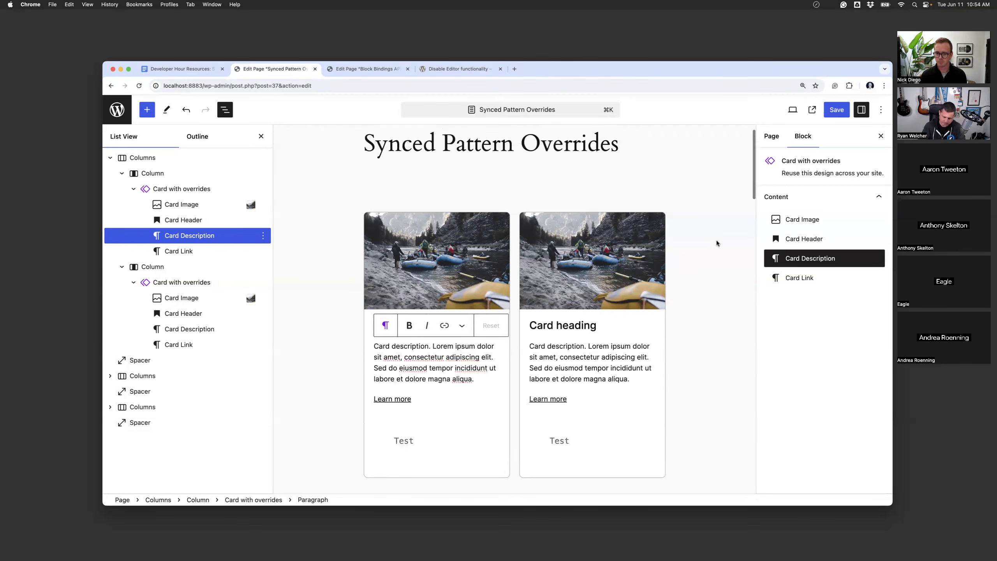
# Override the second card's heading with "This is a new heading" and select the first card's heading text
pyautogui.click(558, 324)
pyautogui.doubleClick(550, 325)
pyautogui.write('This')
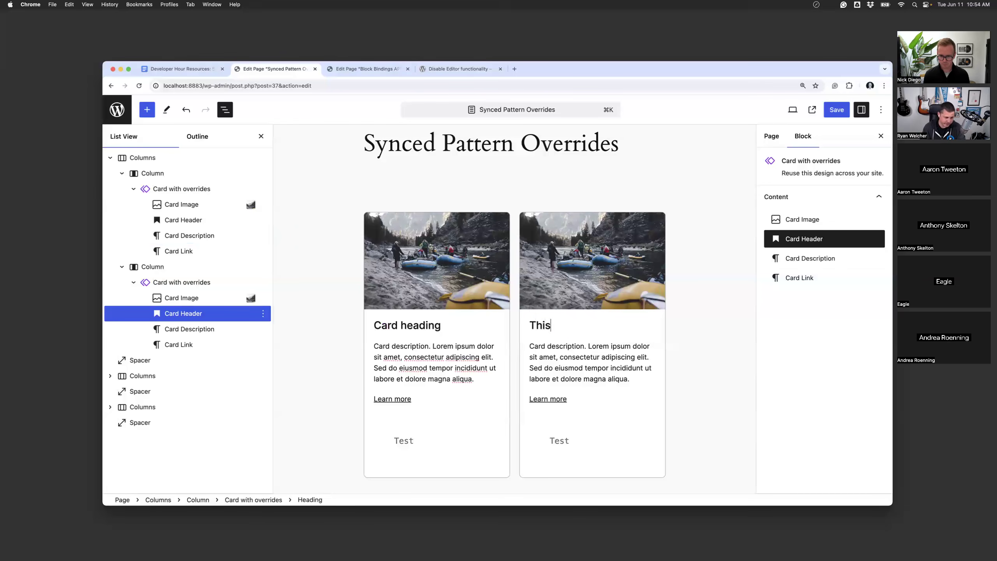
pyautogui.write(' is a new heading')
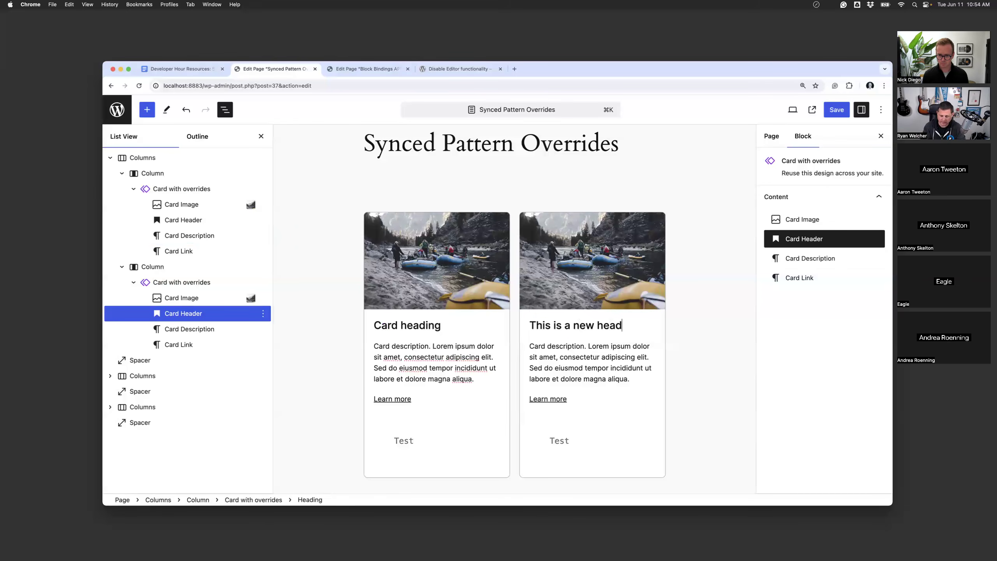
pyautogui.tripleClick(394, 325)
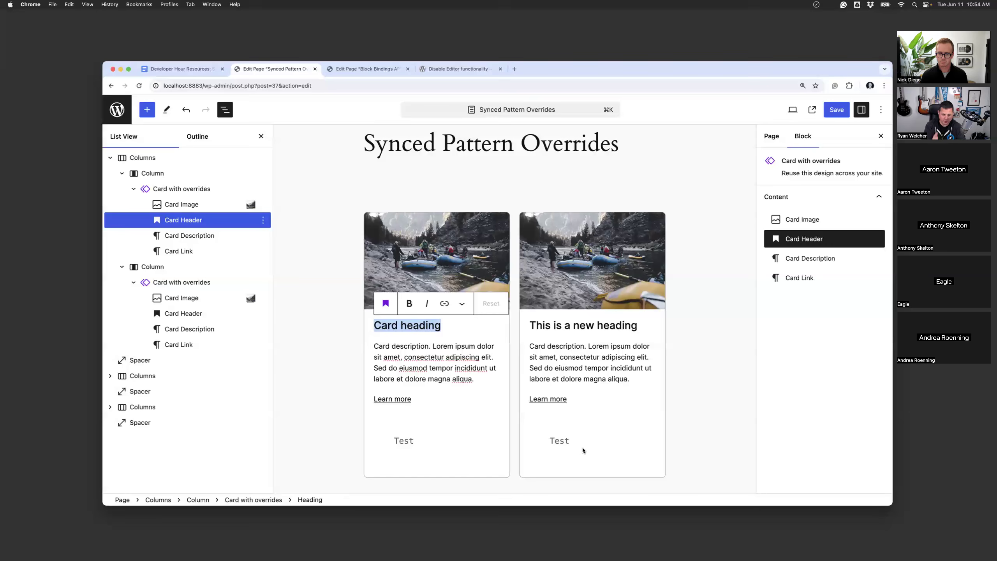
pyautogui.click(582, 285)
pyautogui.click(675, 196)
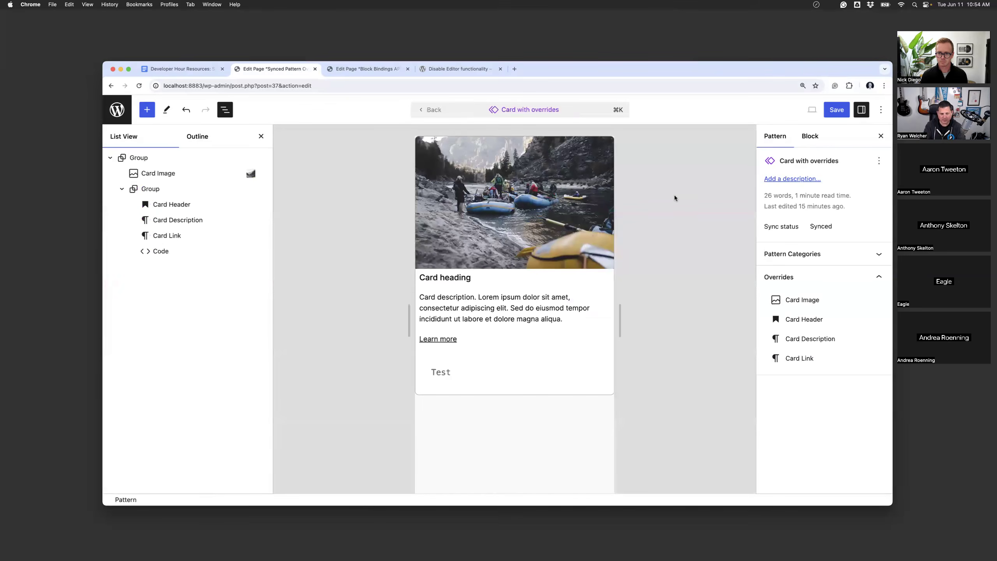
pyautogui.click(432, 111)
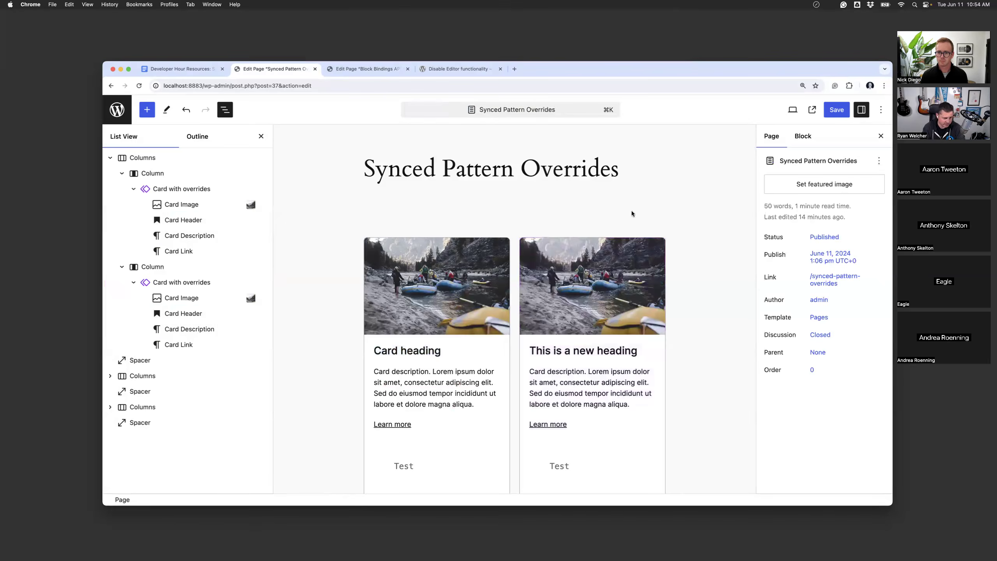
# Override the second card's image with hiking-forest.jpeg from the media library
pyautogui.click(615, 259)
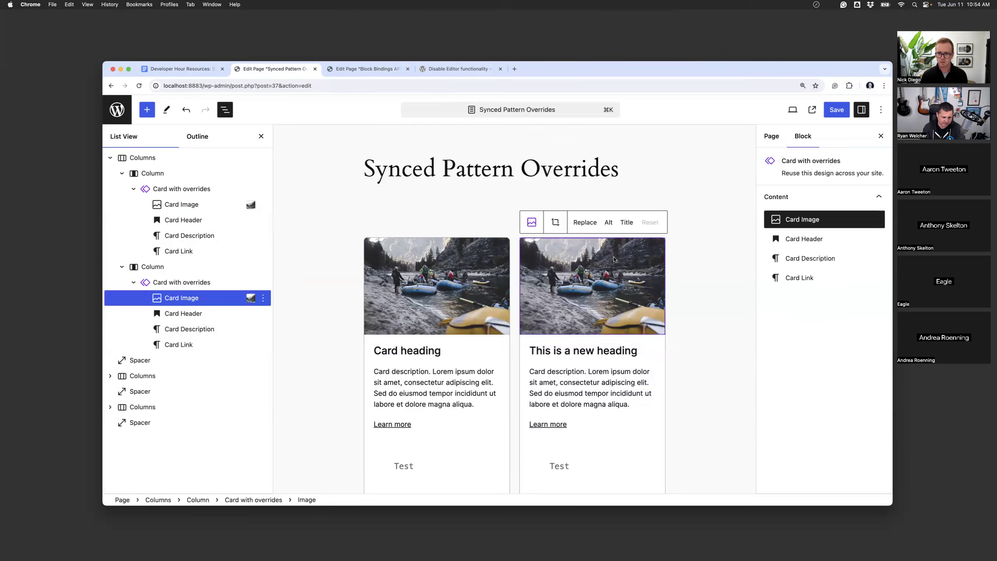
pyautogui.click(574, 224)
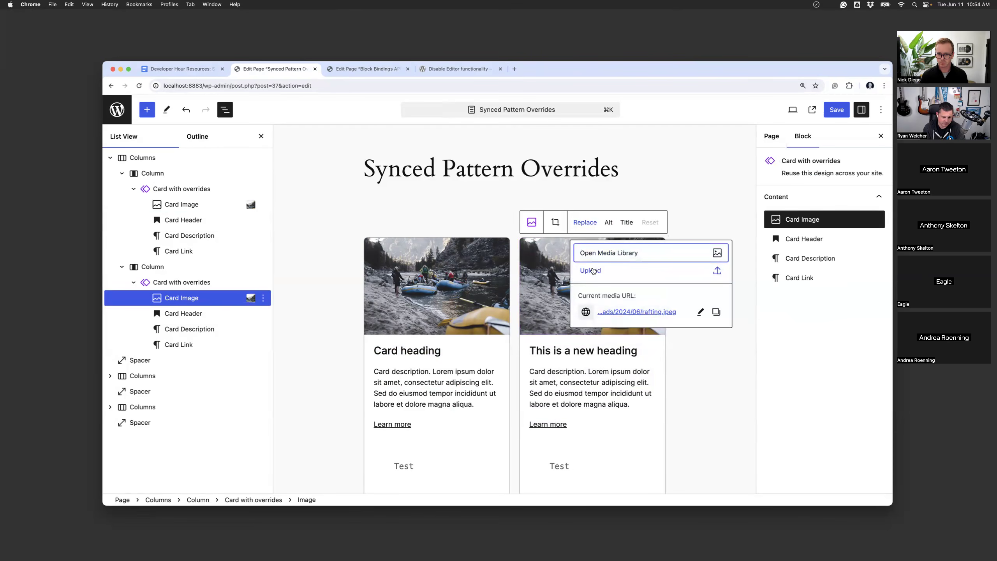
pyautogui.click(601, 252)
pyautogui.click(463, 232)
pyautogui.click(625, 236)
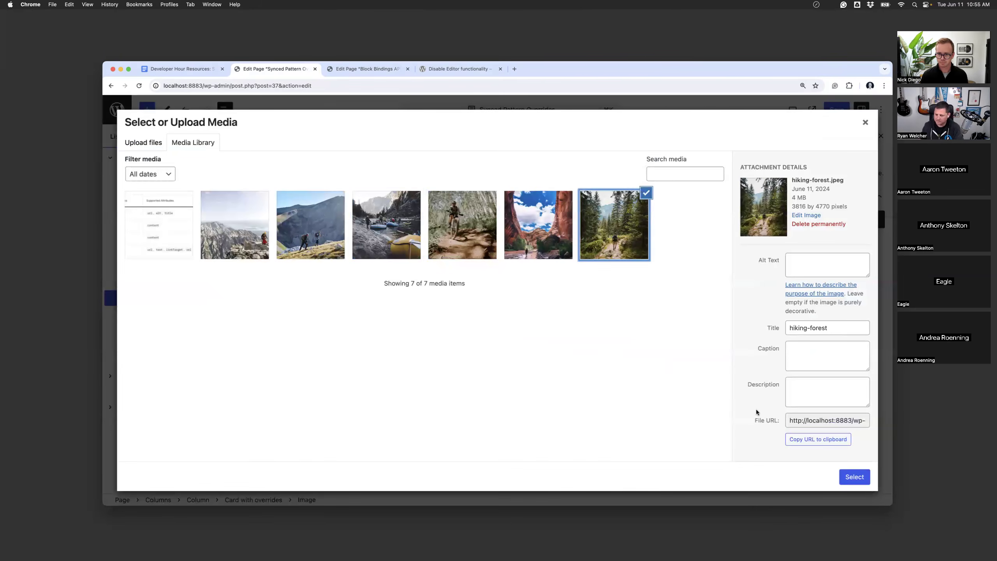
pyautogui.click(863, 480)
pyautogui.scroll(-3, 687, 352)
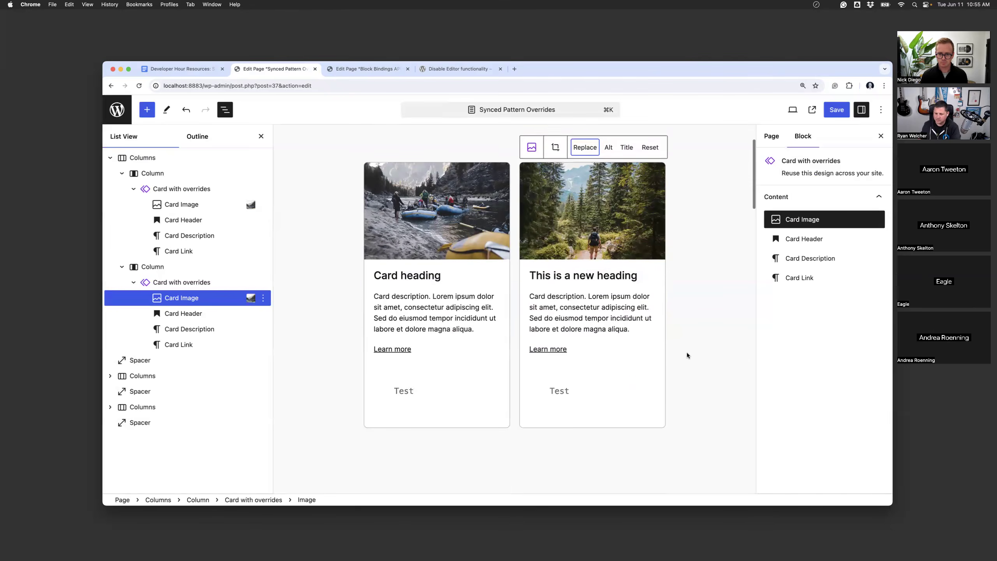
pyautogui.scroll(1, 697, 354)
pyautogui.scroll(-2, 695, 358)
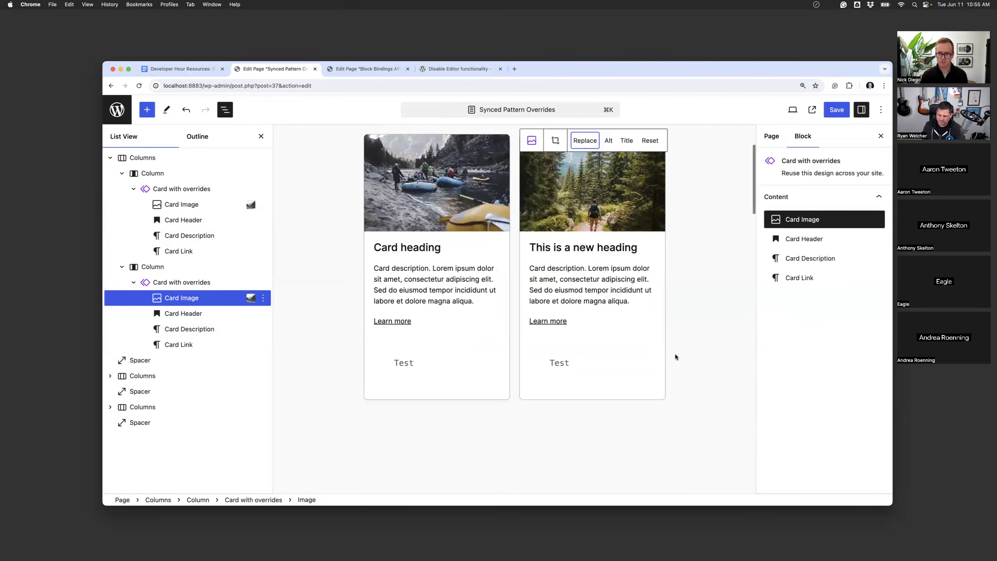
# Delete the Code block from the original Card with overrides pattern and return to the page
pyautogui.click(576, 353)
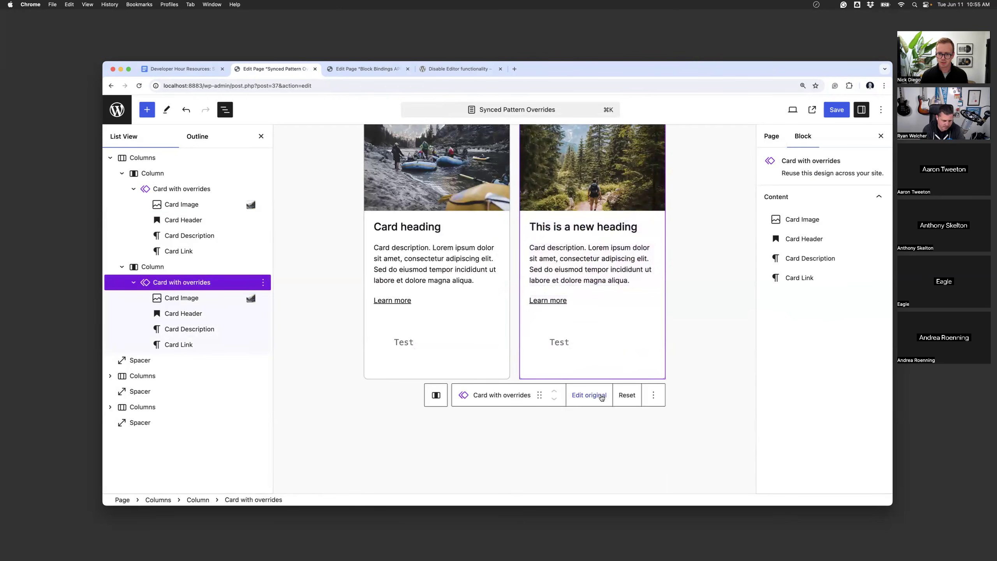
pyautogui.click(589, 395)
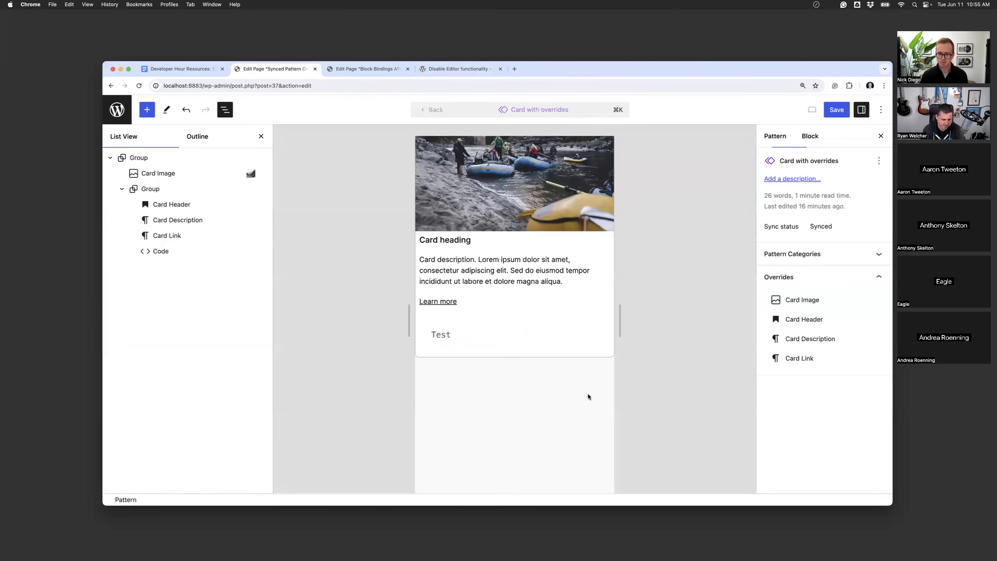
pyautogui.click(491, 317)
pyautogui.click(456, 302)
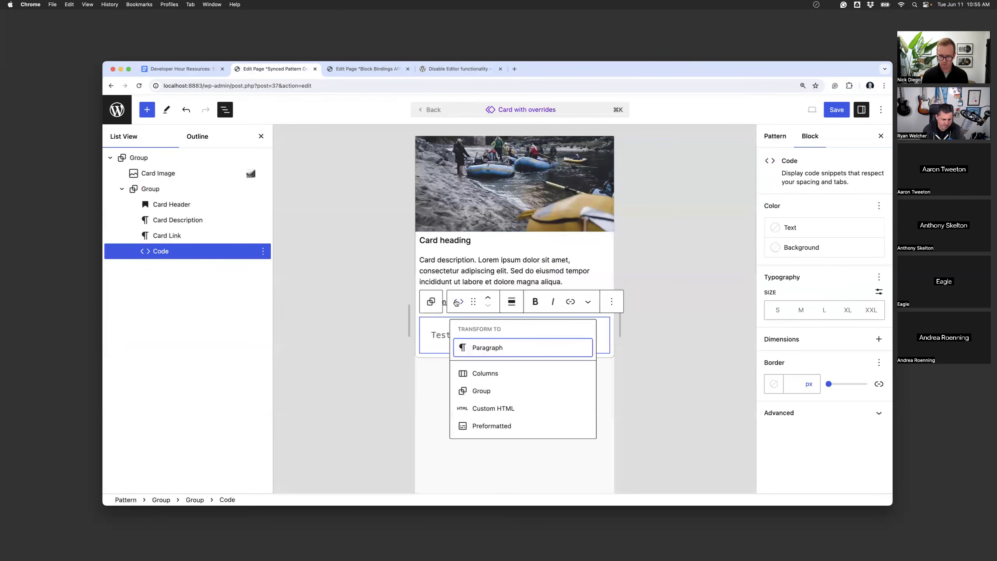
pyautogui.click(612, 301)
pyautogui.scroll(-2, 663, 196)
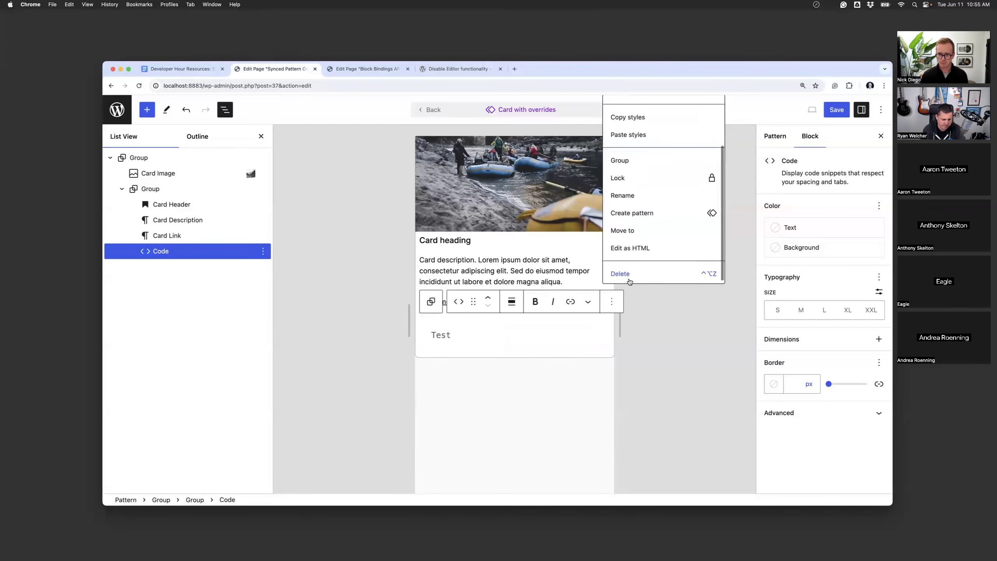
pyautogui.click(628, 269)
pyautogui.click(430, 110)
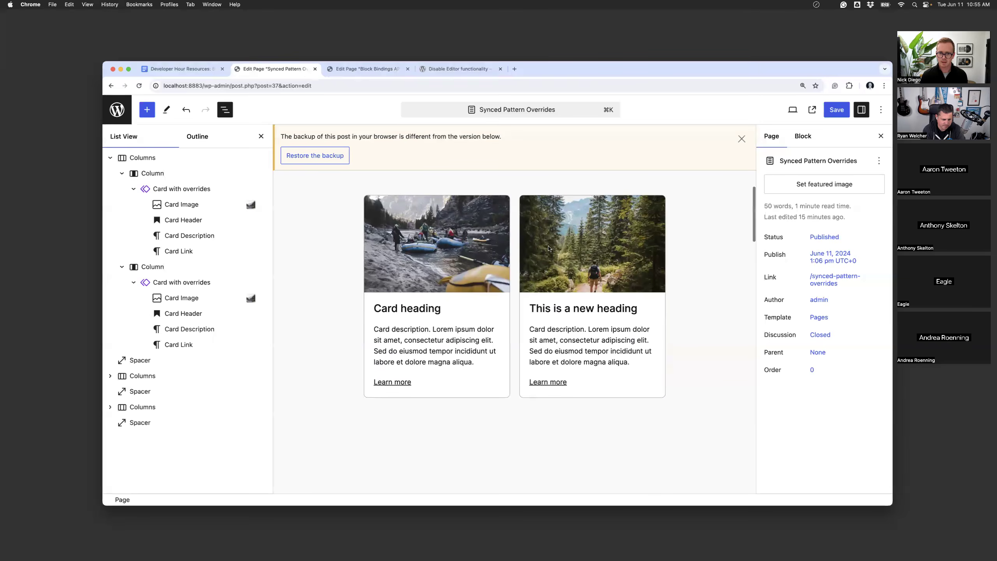
# Insert another Card with overrides pattern directly below the two-card columns, above the first spacer
pyautogui.scroll(-3, 412, 291)
pyautogui.click(549, 362)
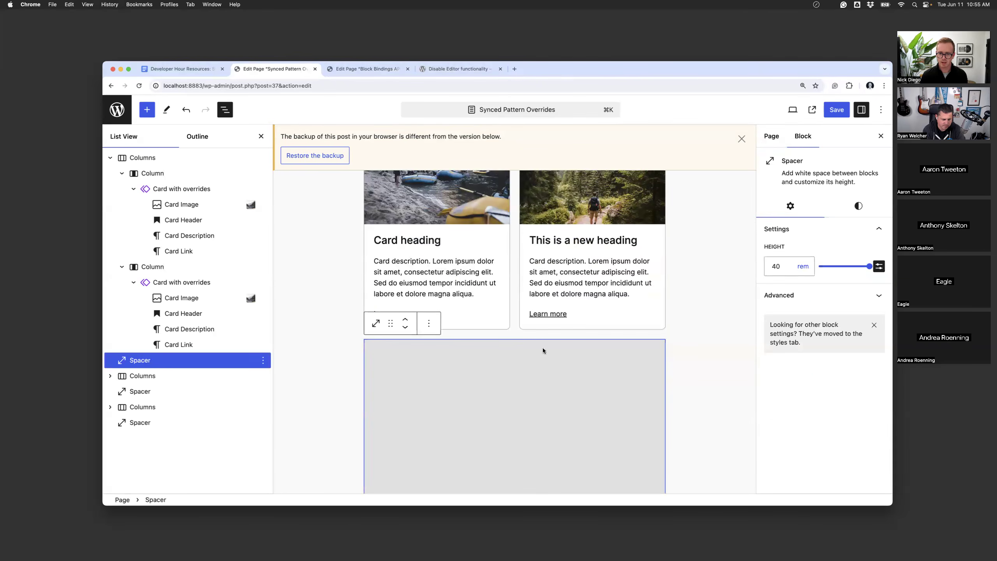
pyautogui.click(514, 337)
pyautogui.click(514, 334)
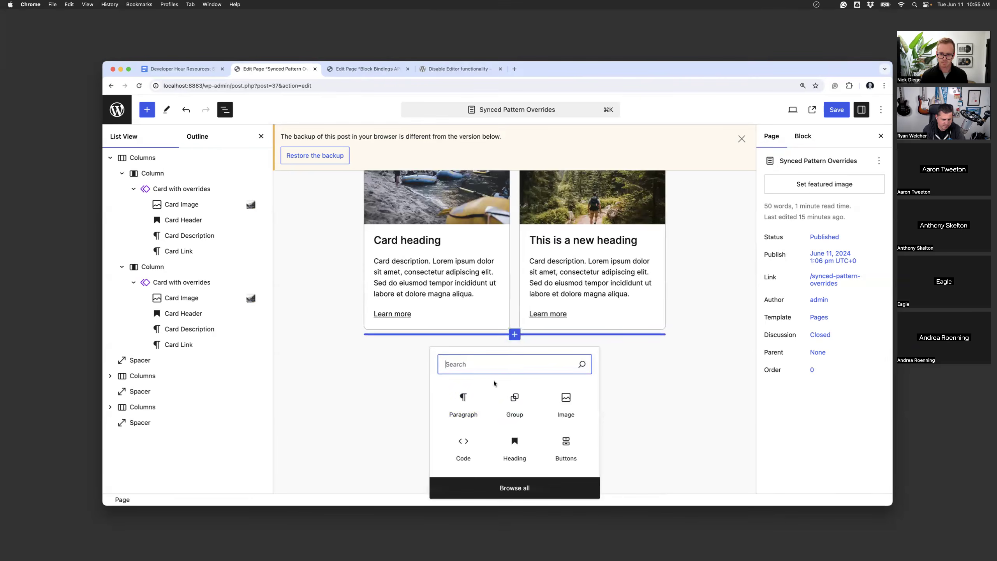
pyautogui.click(470, 401)
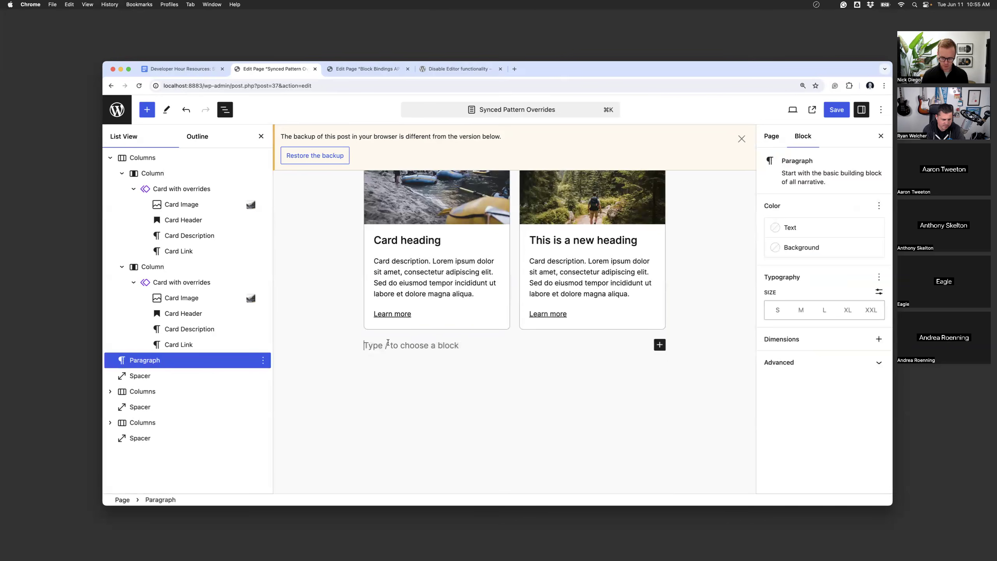
pyautogui.write('/sy')
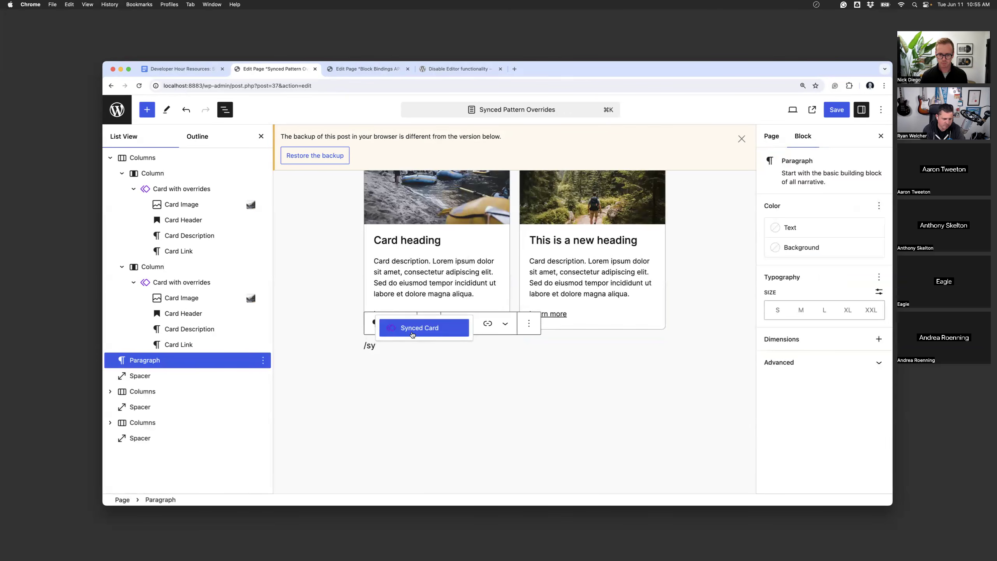
pyautogui.press('BackSpace')
pyautogui.press('BackSpace')
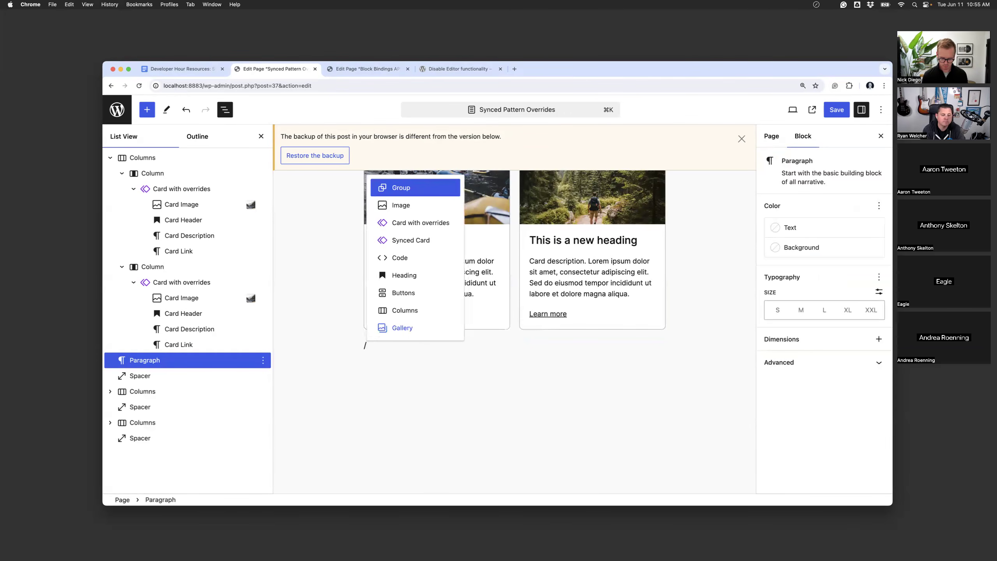
pyautogui.write('card')
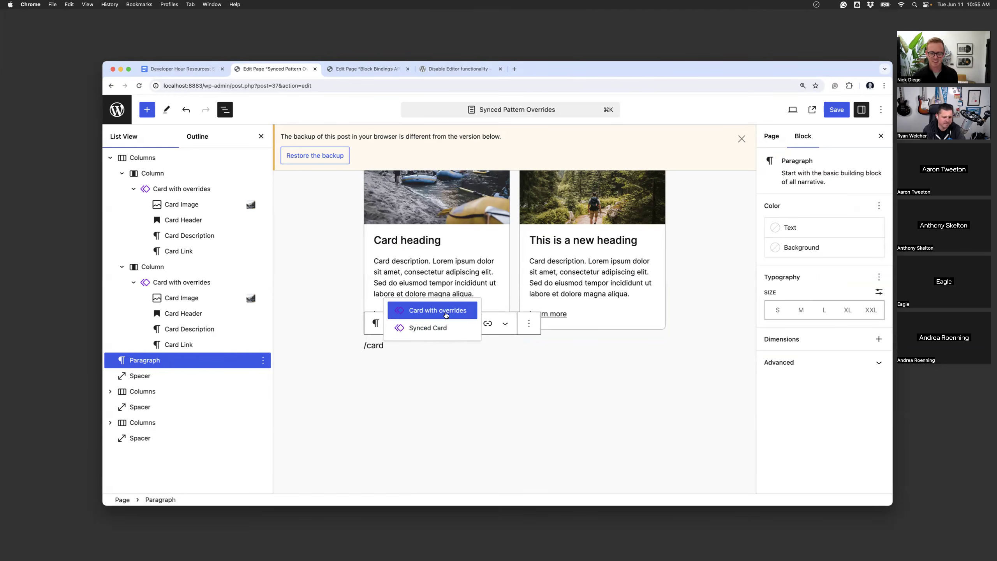
pyautogui.click(445, 313)
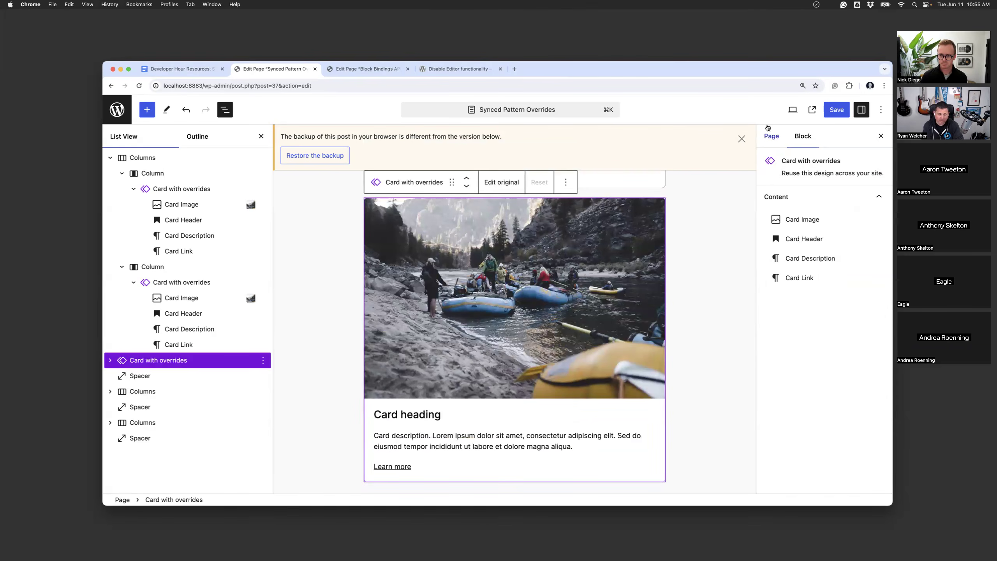
# Dismiss the backup notice and save the page together with the pattern changes
pyautogui.click(741, 139)
pyautogui.scroll(1, 727, 184)
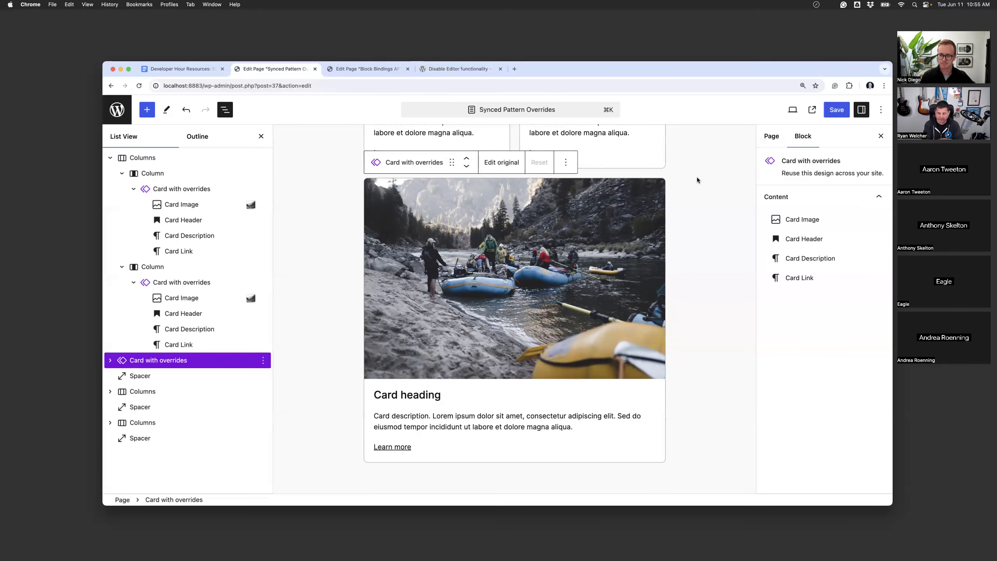
pyautogui.scroll(1, 697, 181)
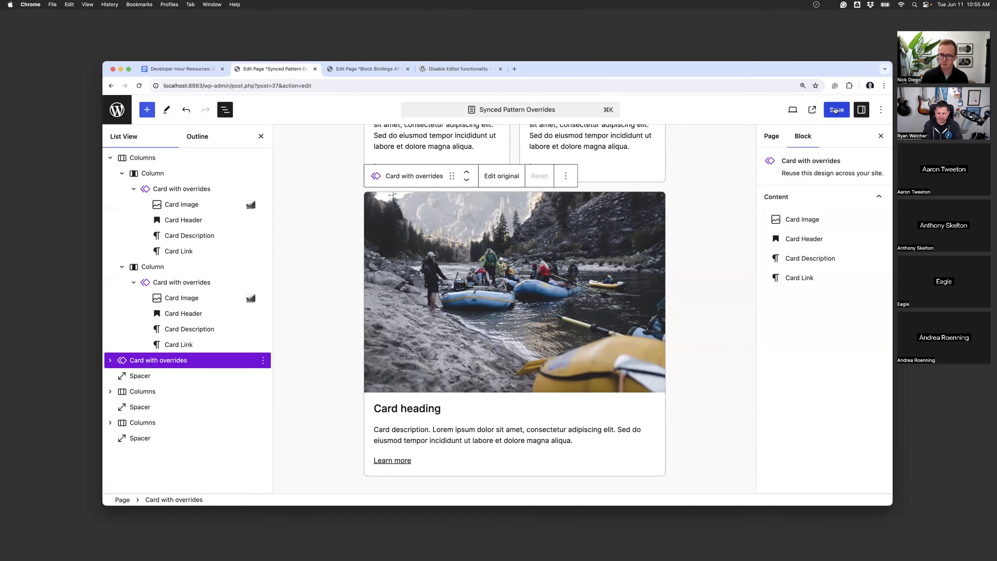
pyautogui.click(837, 111)
pyautogui.click(781, 110)
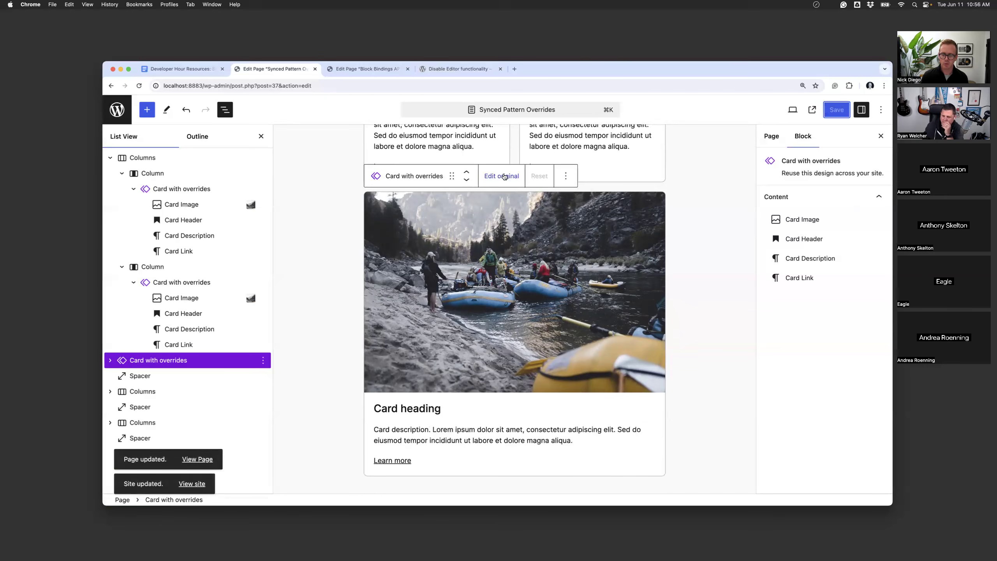
# Replace the image in the original Card with overrides pattern with hiking-couple-mountains.jpeg and return to the page
pyautogui.click(502, 176)
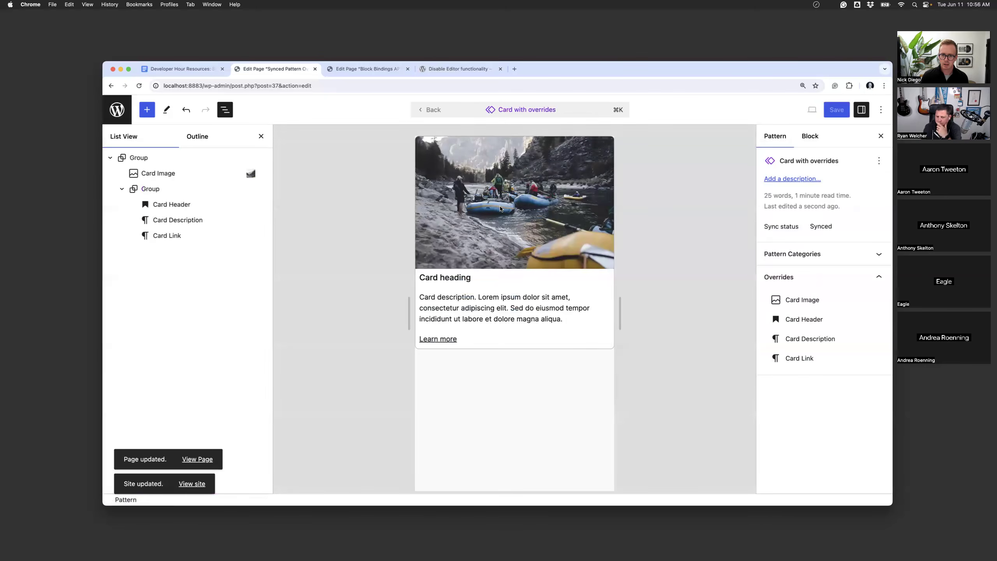
pyautogui.click(516, 208)
pyautogui.click(651, 286)
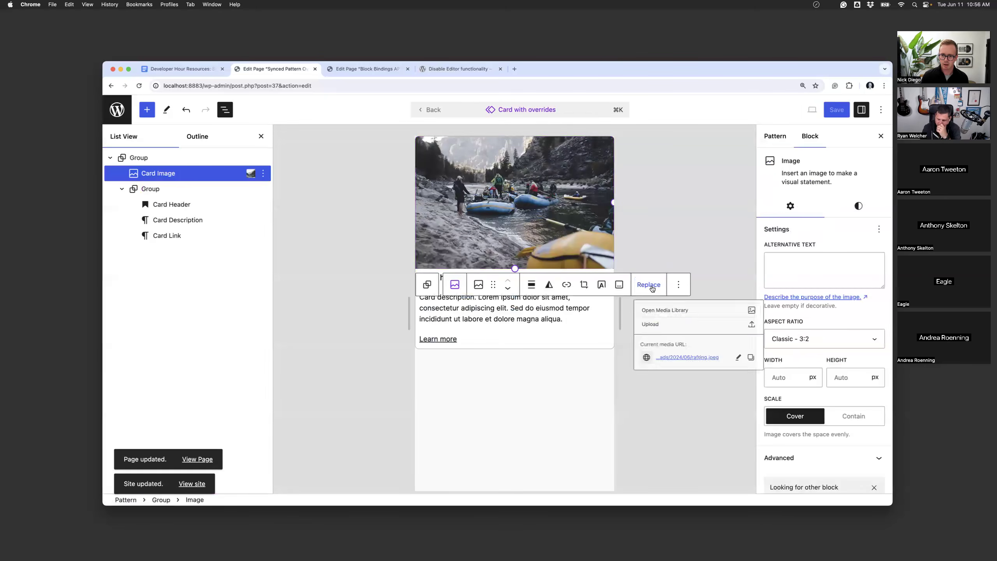
pyautogui.click(653, 314)
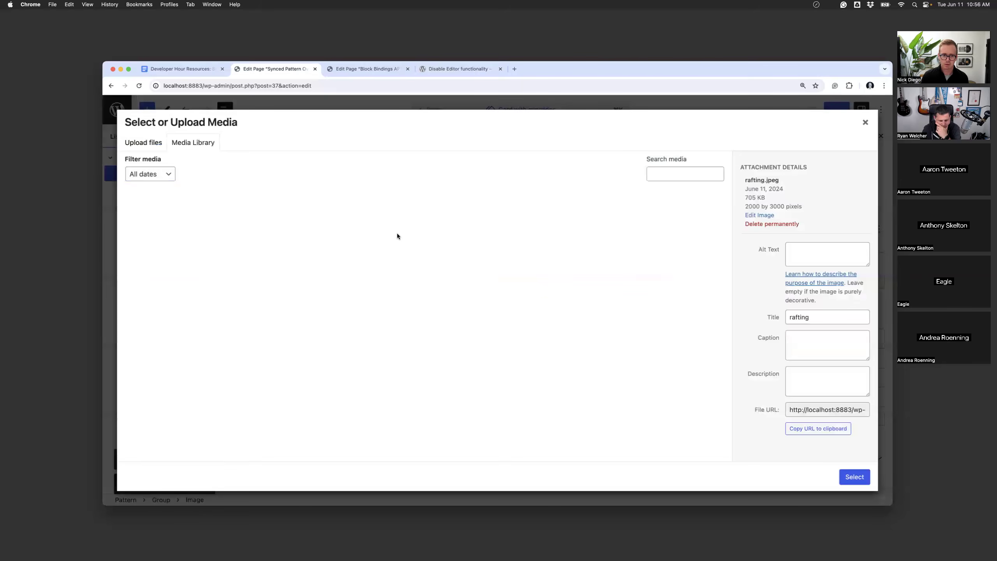
pyautogui.click(302, 242)
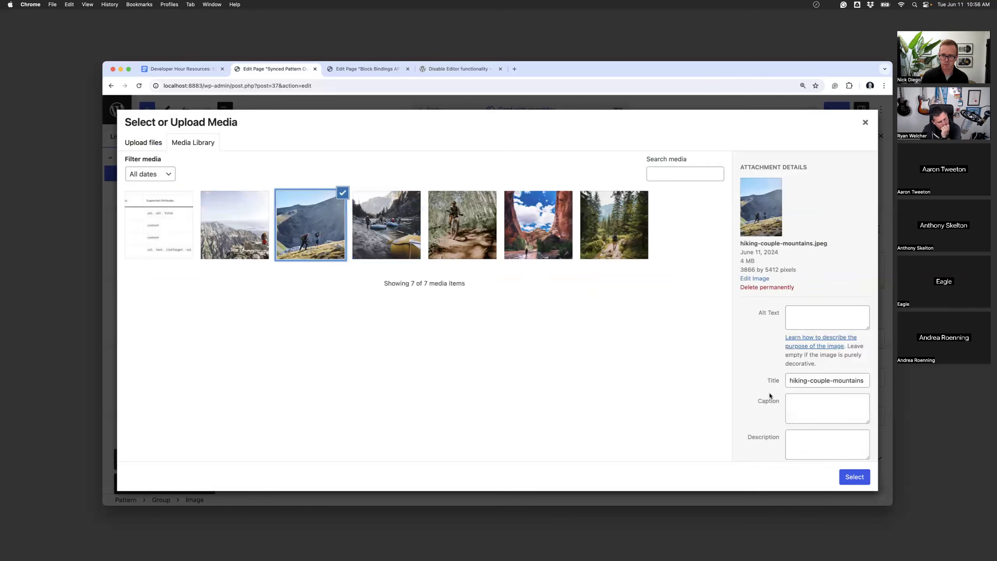
pyautogui.click(850, 477)
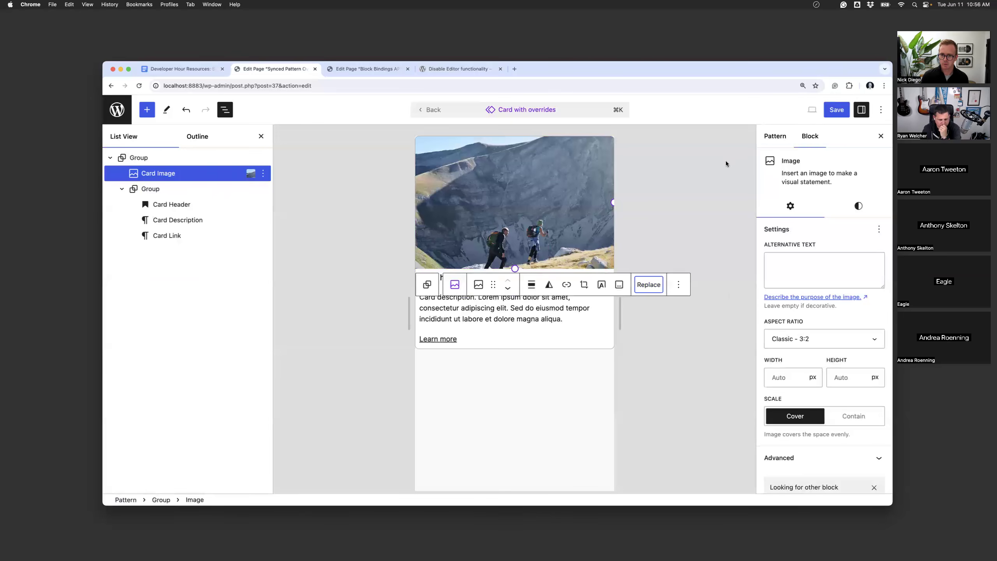
pyautogui.click(430, 110)
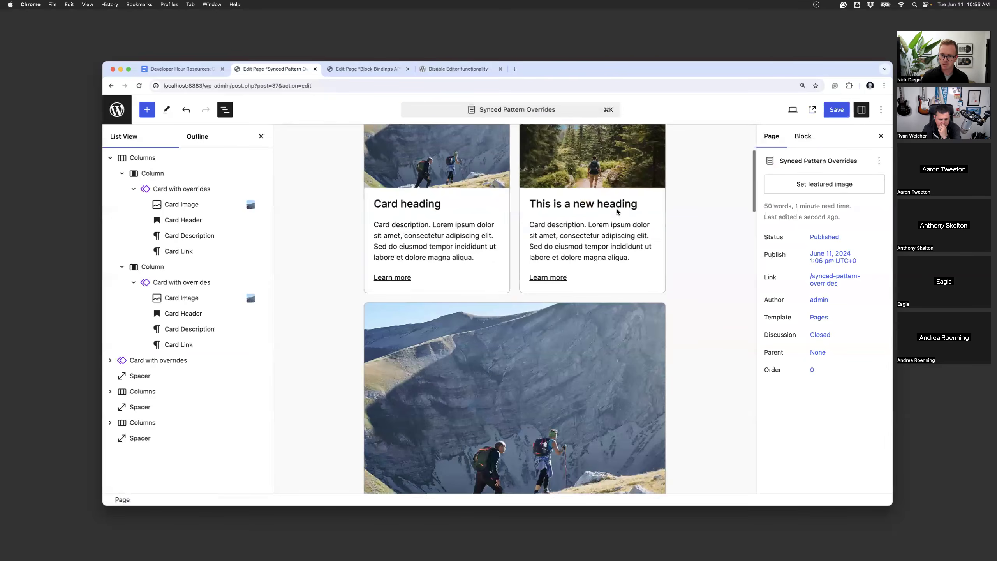
# Compare the images of all three cards on the page and save the pattern change
pyautogui.scroll(-5, 557, 258)
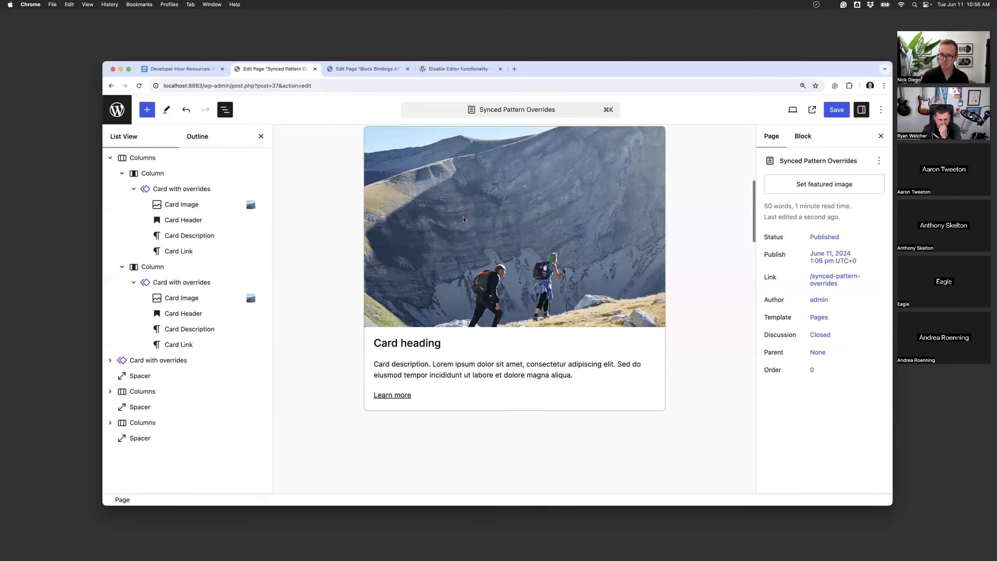
pyautogui.scroll(5, 463, 220)
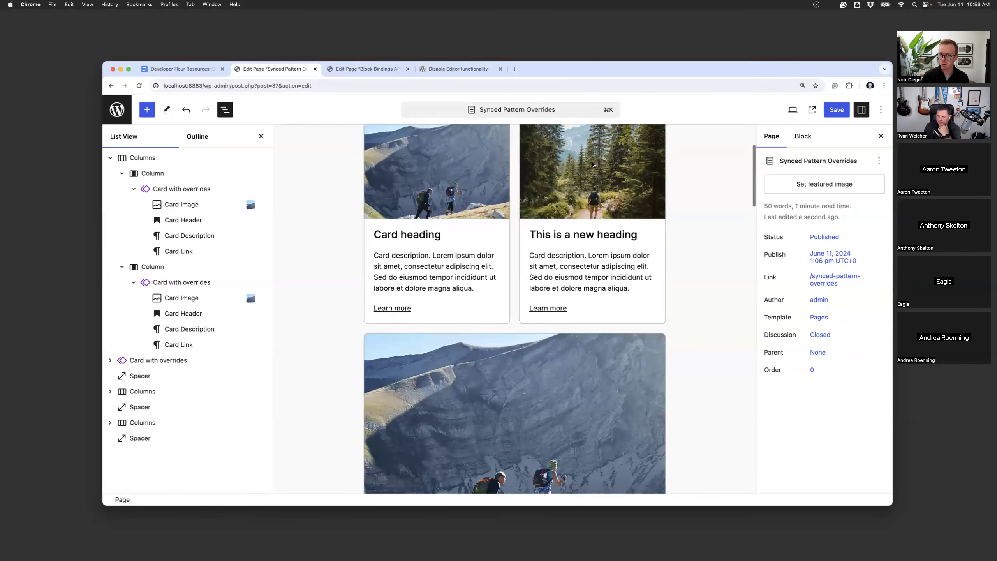
pyautogui.scroll(-1, 434, 185)
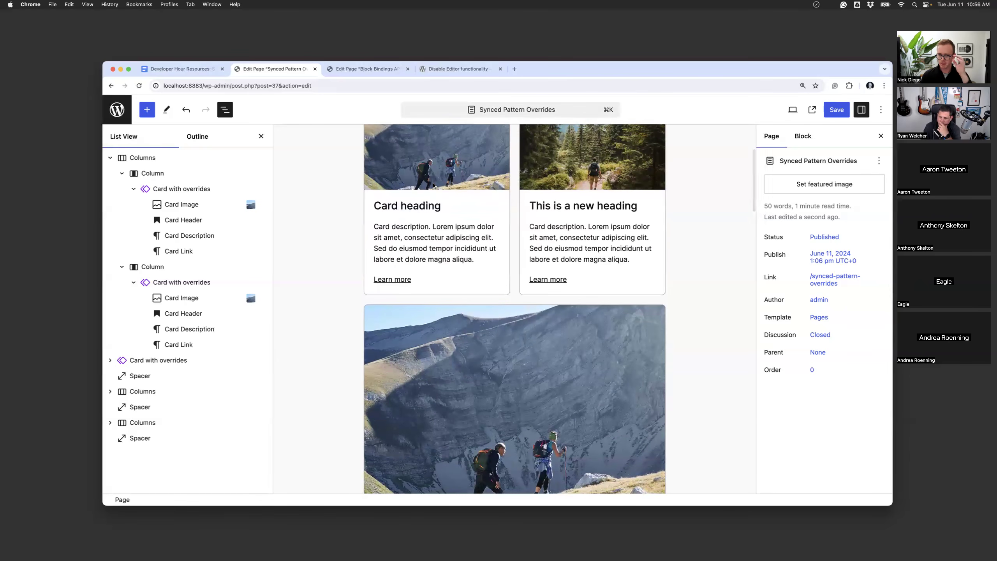
pyautogui.scroll(-4, 434, 185)
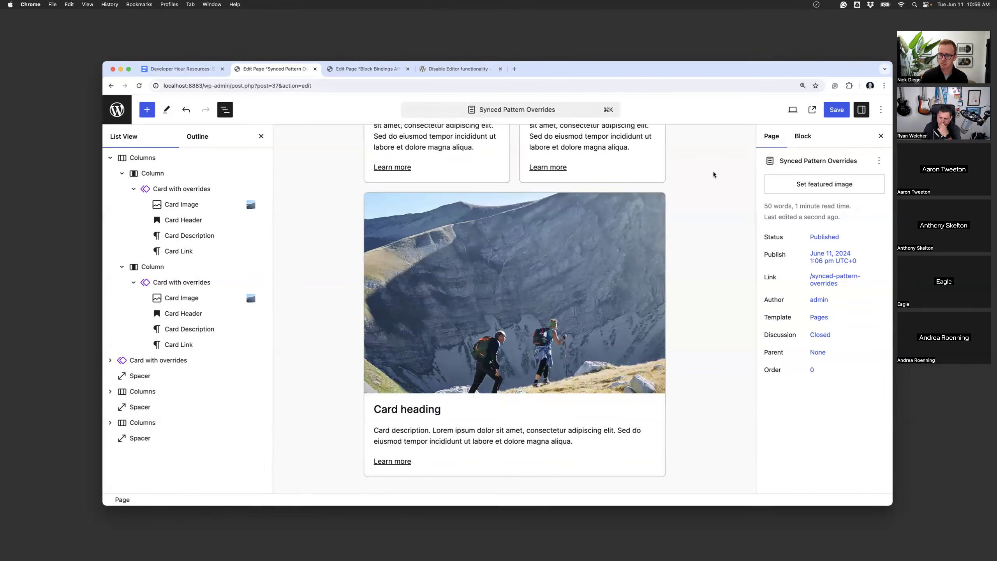
pyautogui.click(837, 109)
pyautogui.click(791, 111)
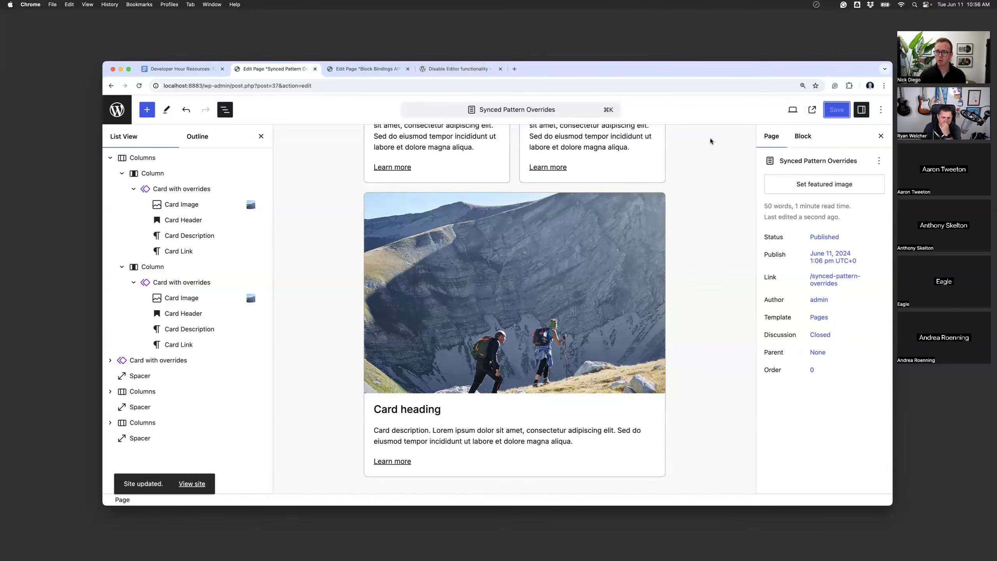
# Open the third card's original pattern, and reopen Card with overrides from My patterns in the Site Editor
pyautogui.click(595, 231)
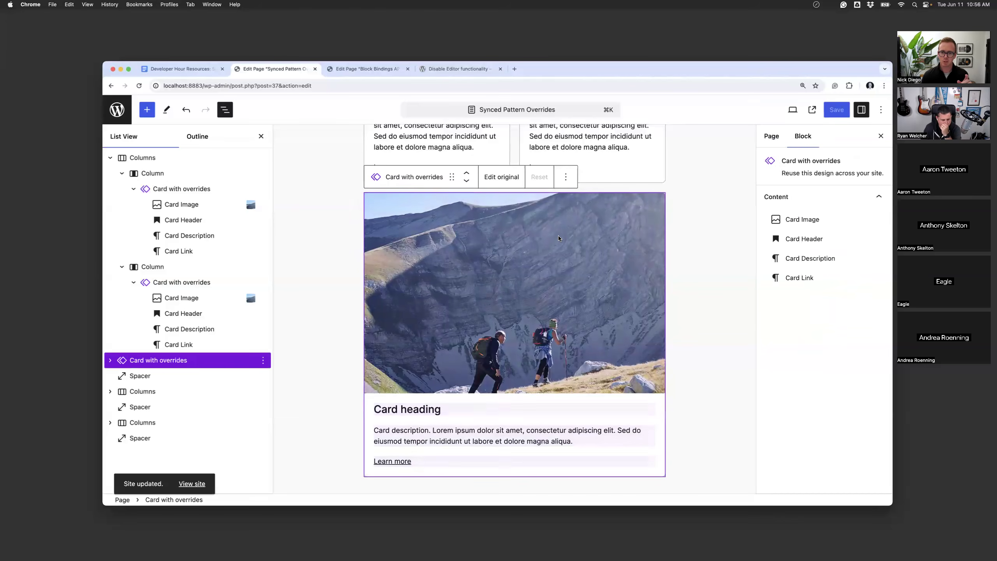
pyautogui.click(498, 177)
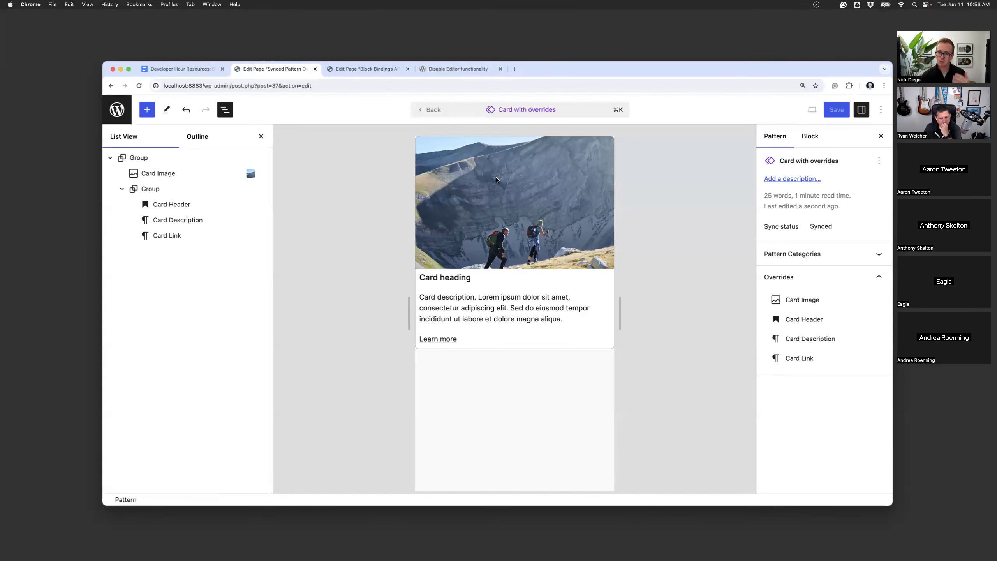
pyautogui.click(113, 109)
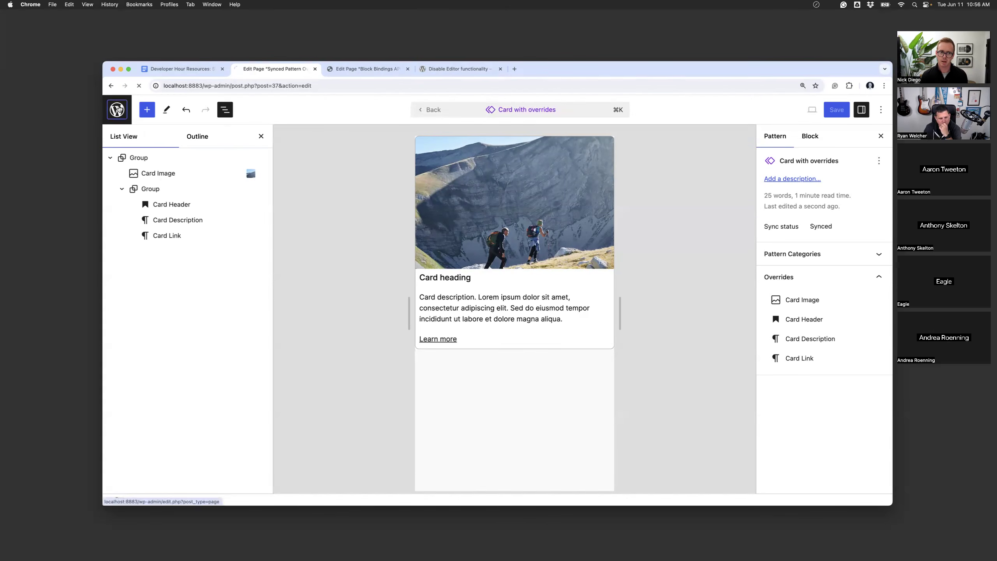
pyautogui.click(195, 269)
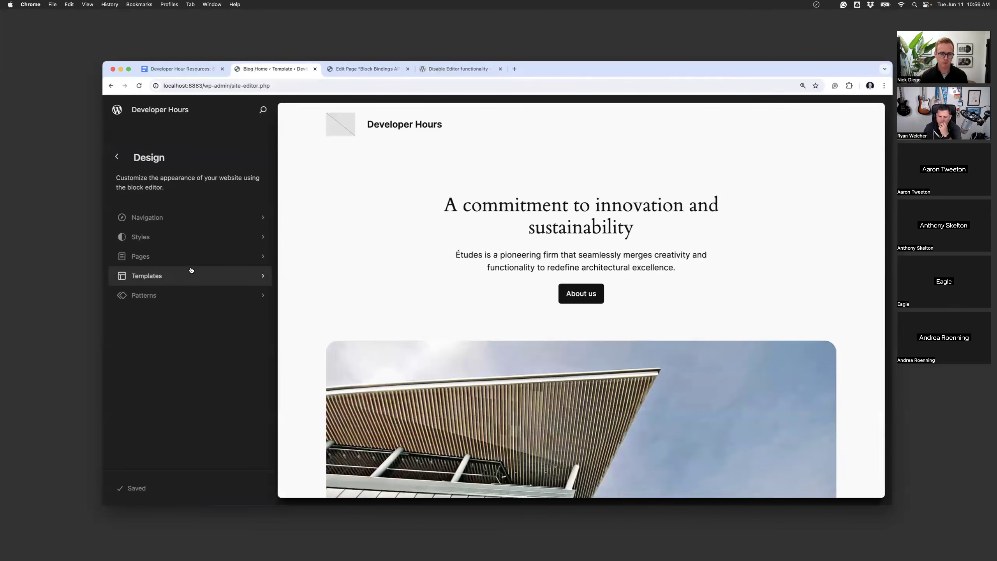
pyautogui.click(185, 297)
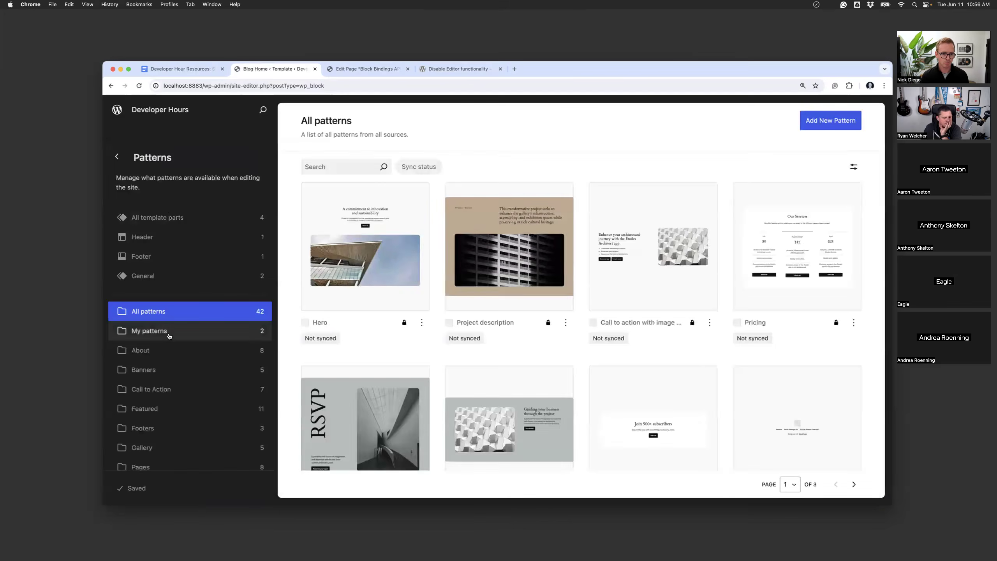
pyautogui.click(167, 330)
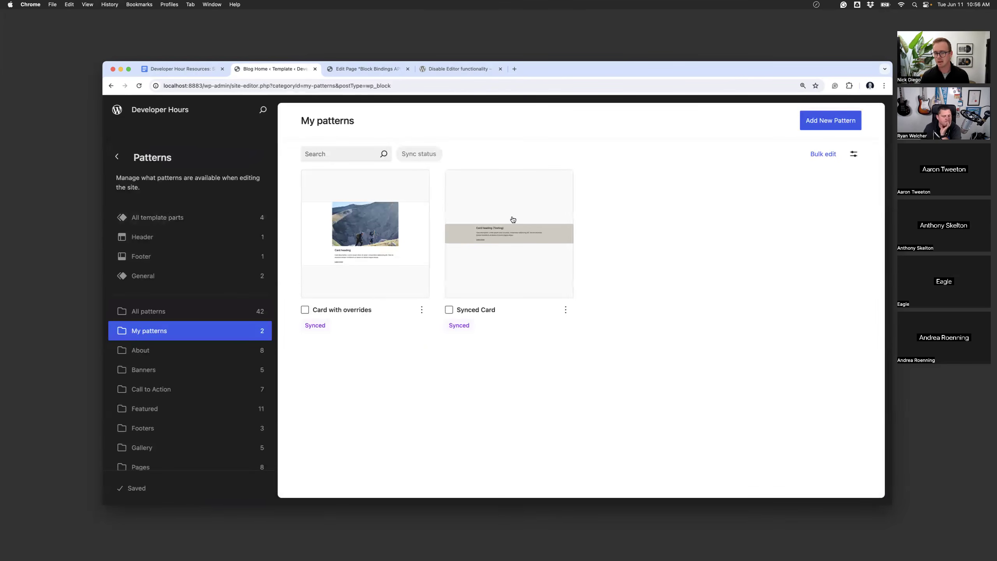
pyautogui.click(379, 247)
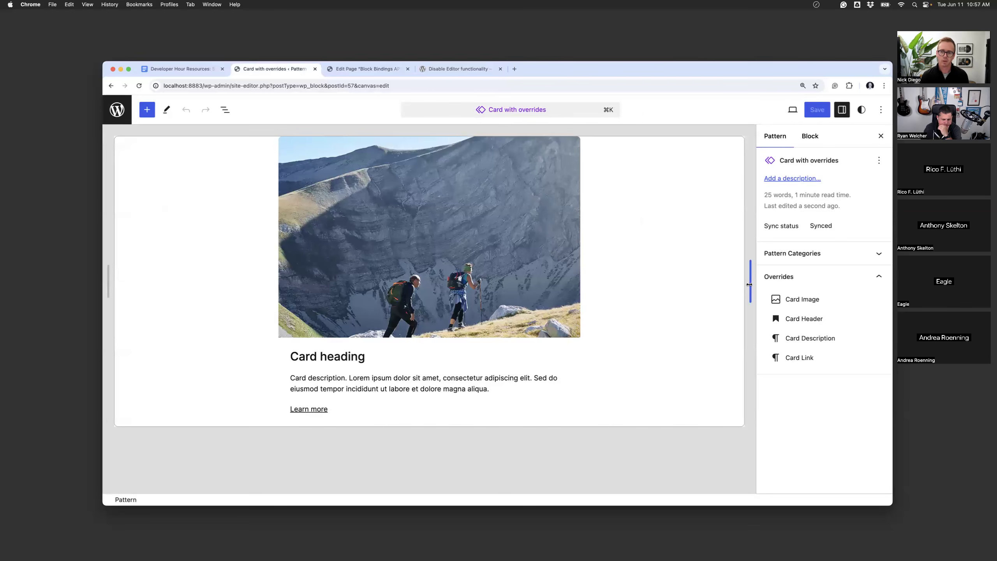
# Resize the Card with overrides preview between narrow and full width to check how the card layout adapts
pyautogui.moveTo(749, 284); pyautogui.dragTo(549, 288)
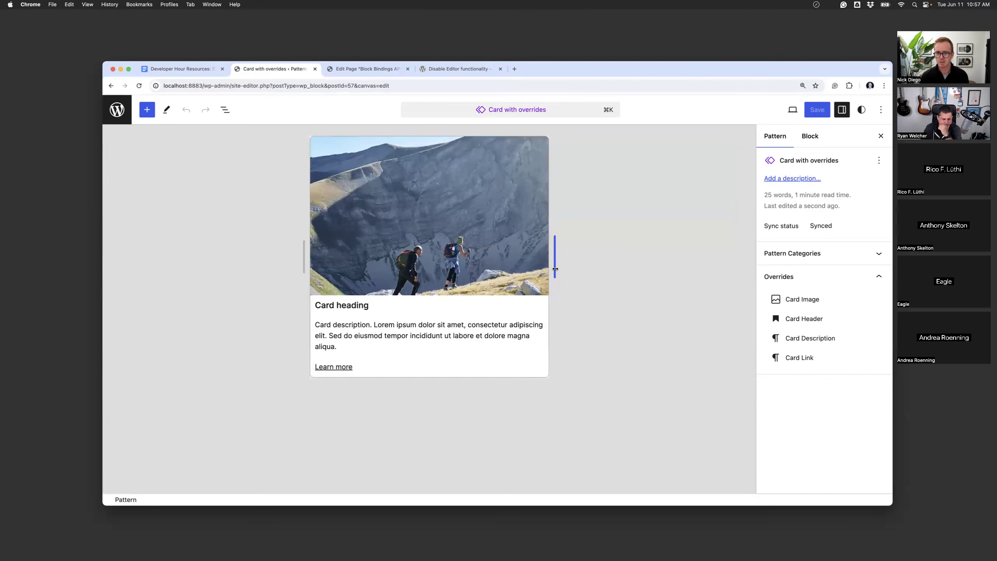
pyautogui.moveTo(555, 269); pyautogui.dragTo(861, 311)
pyautogui.moveTo(750, 271); pyautogui.dragTo(538, 271)
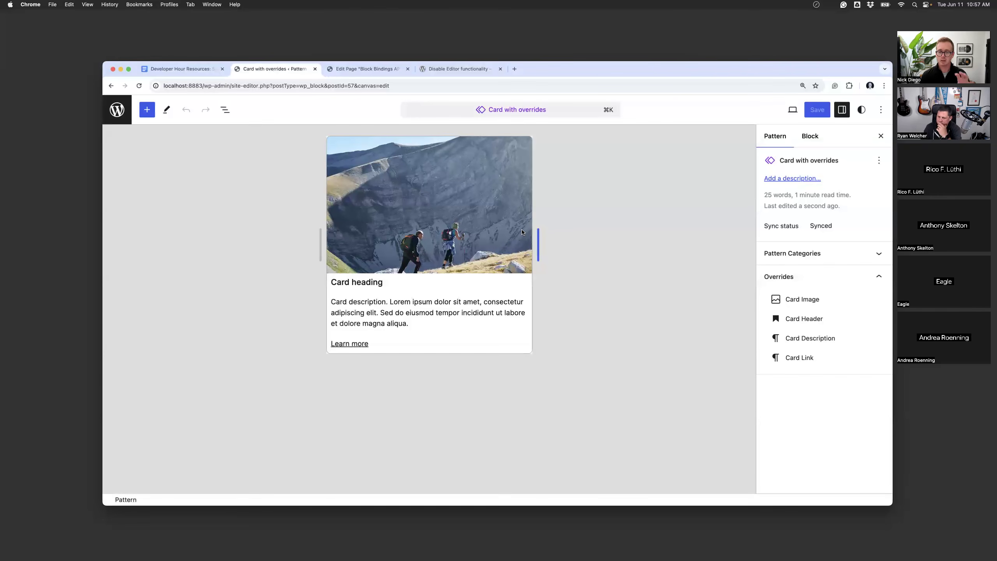
# Leave the Site Editor and open the Synced Pattern Overrides page from the dashboard's list of pages
pyautogui.click(117, 109)
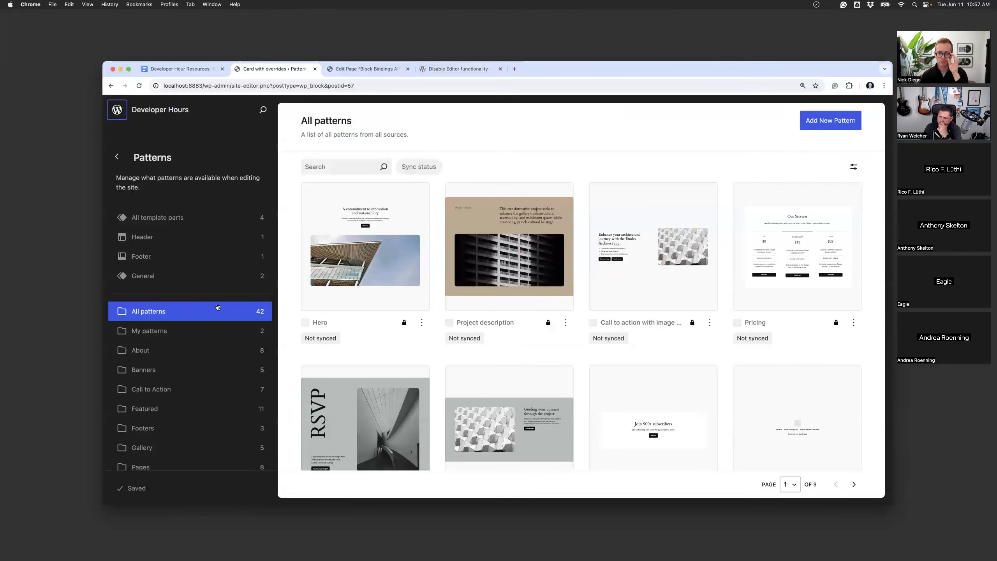
pyautogui.click(118, 112)
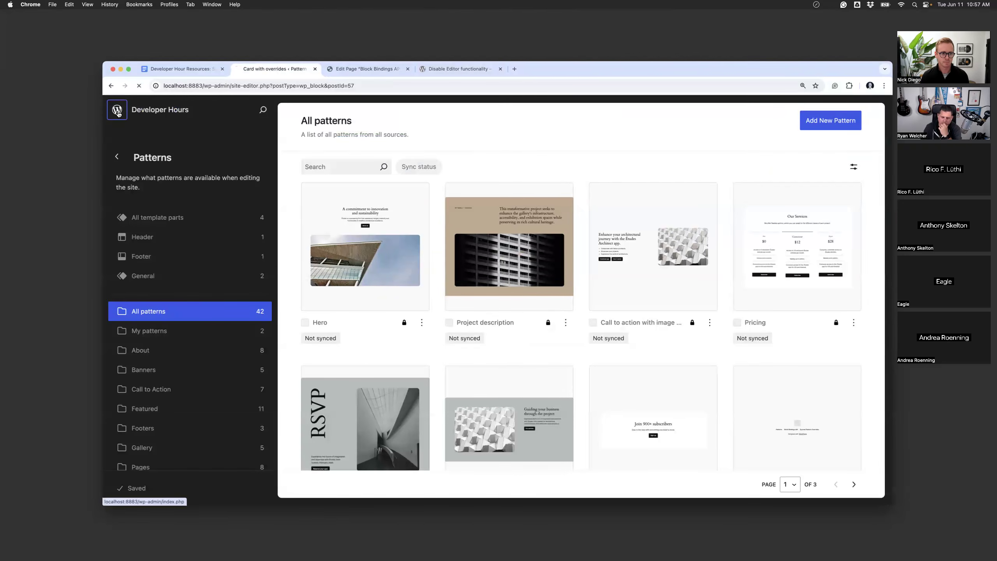
pyautogui.click(153, 218)
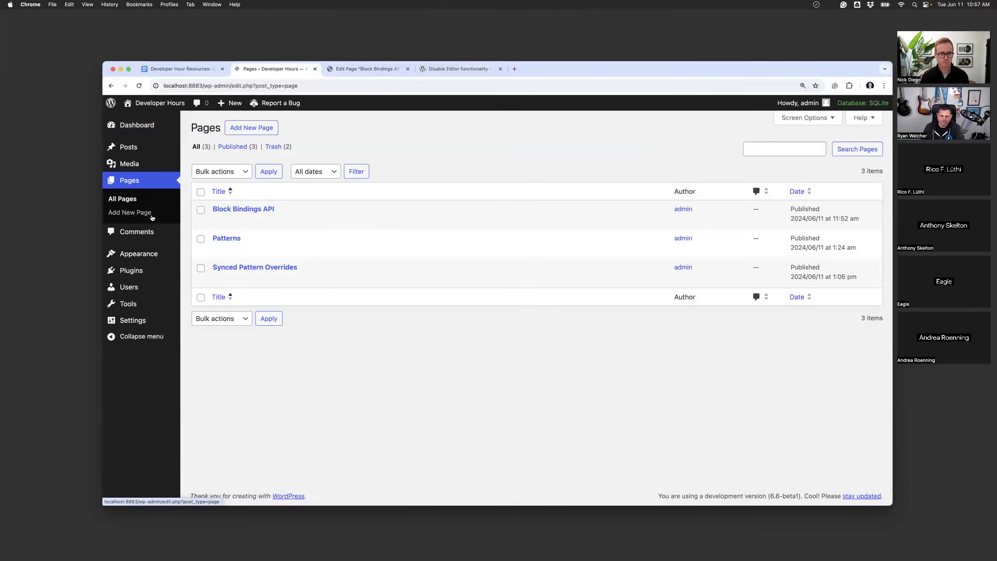
pyautogui.click(219, 280)
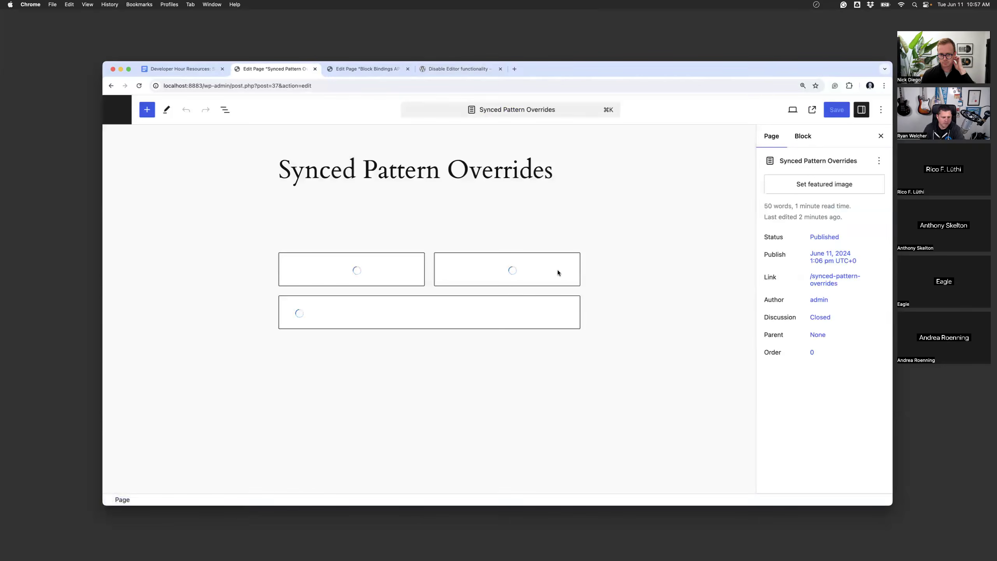
# Compare the two column cards with the large card below them and select the large Card with overrides
pyautogui.scroll(-2, 583, 274)
pyautogui.scroll(-3, 582, 273)
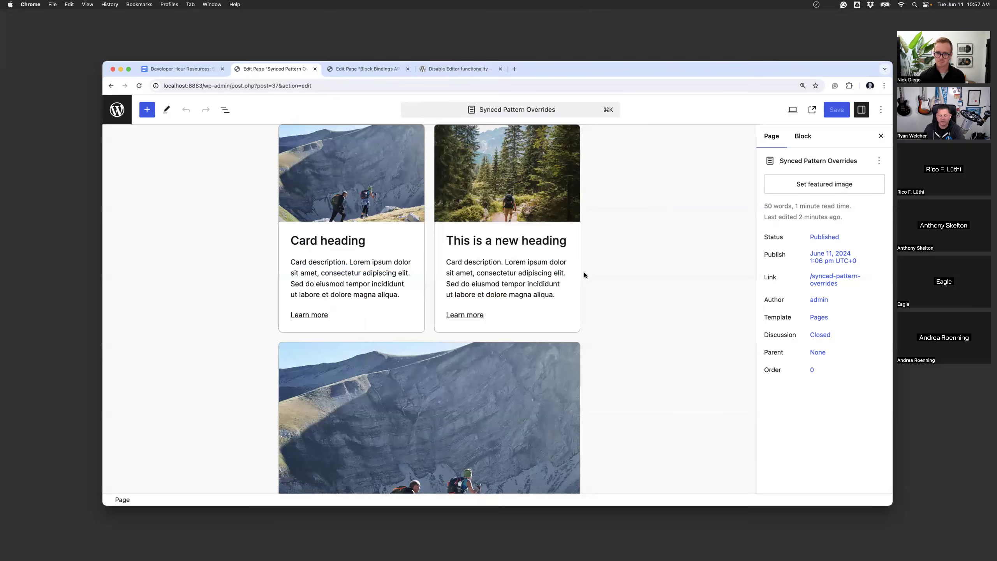
pyautogui.scroll(2, 584, 275)
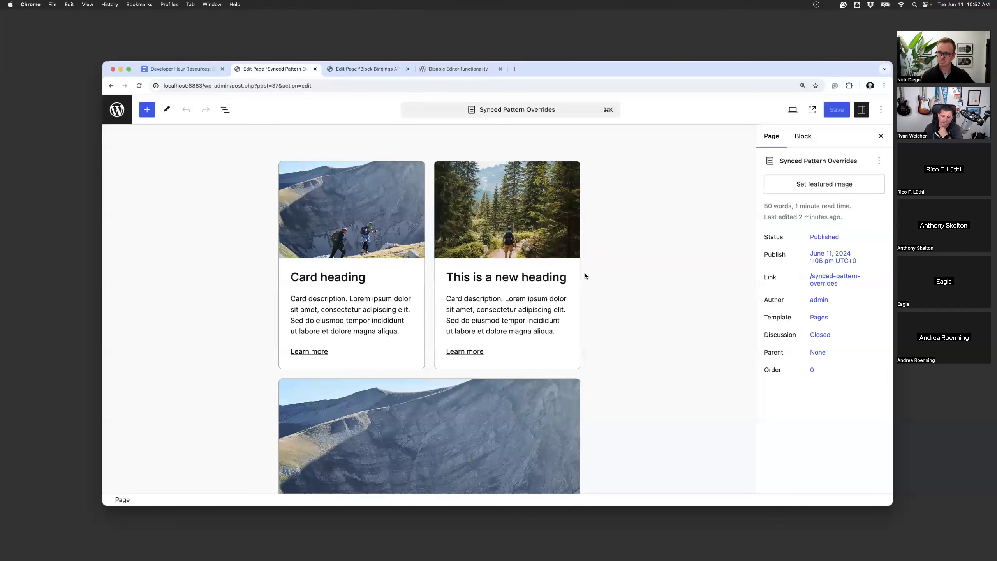
pyautogui.scroll(2, 585, 275)
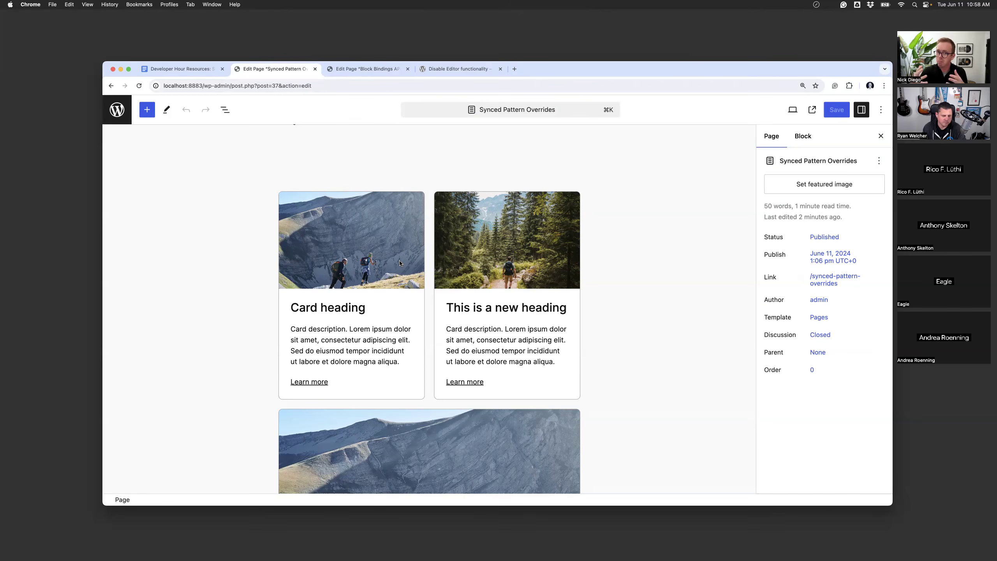
pyautogui.scroll(-10, 399, 263)
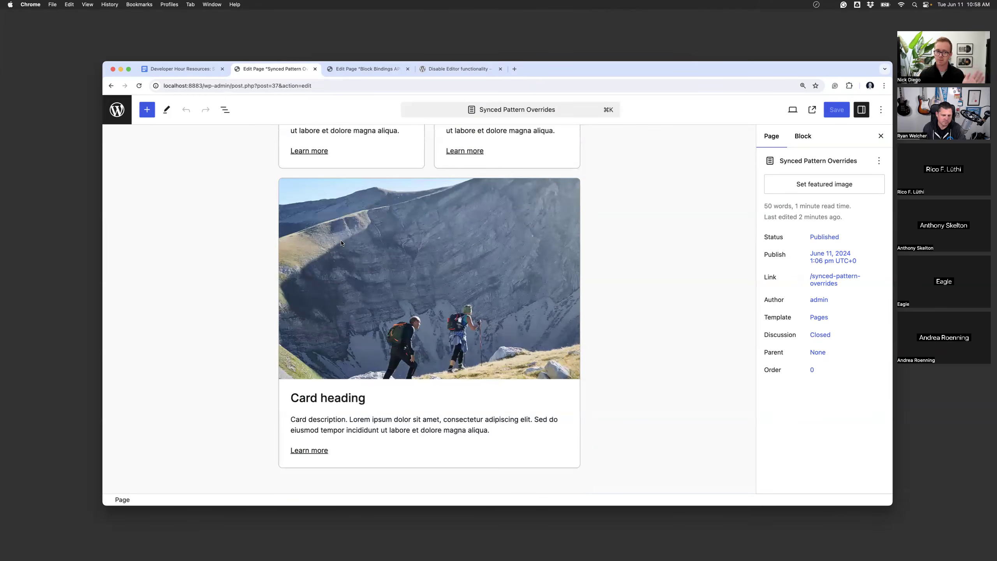
pyautogui.click(341, 243)
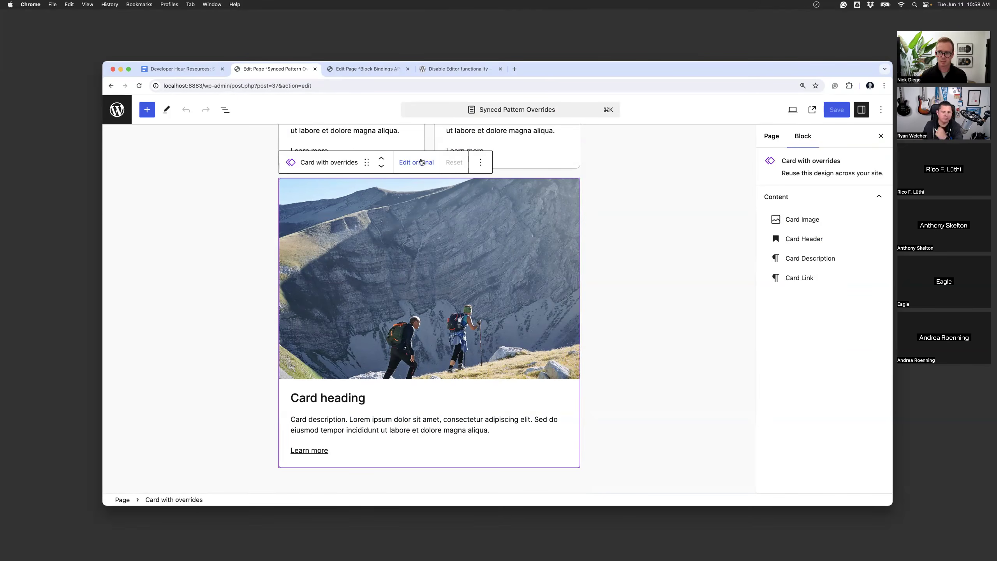
# Switch to VS Code to view the theme's patterns folder, return to the browser and deselect the card
pyautogui.hotkey('ctrl', 'Right')
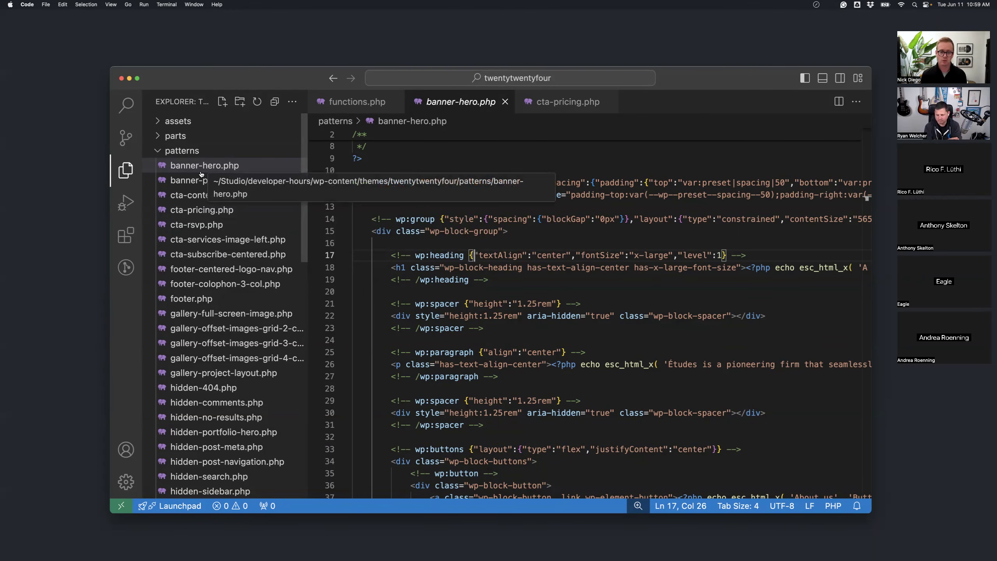
pyautogui.hotkey('ctrl', 'Left')
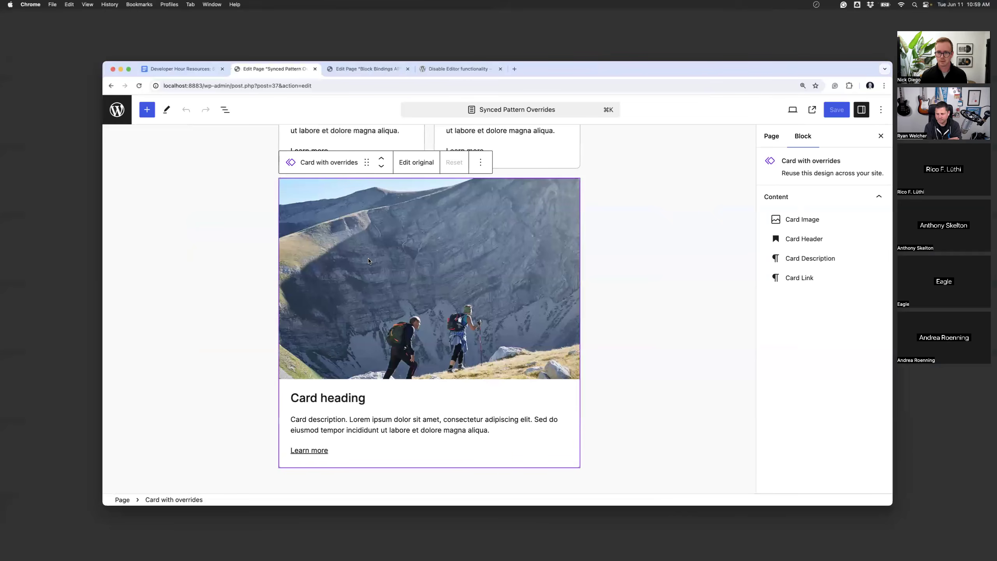
pyautogui.click(642, 256)
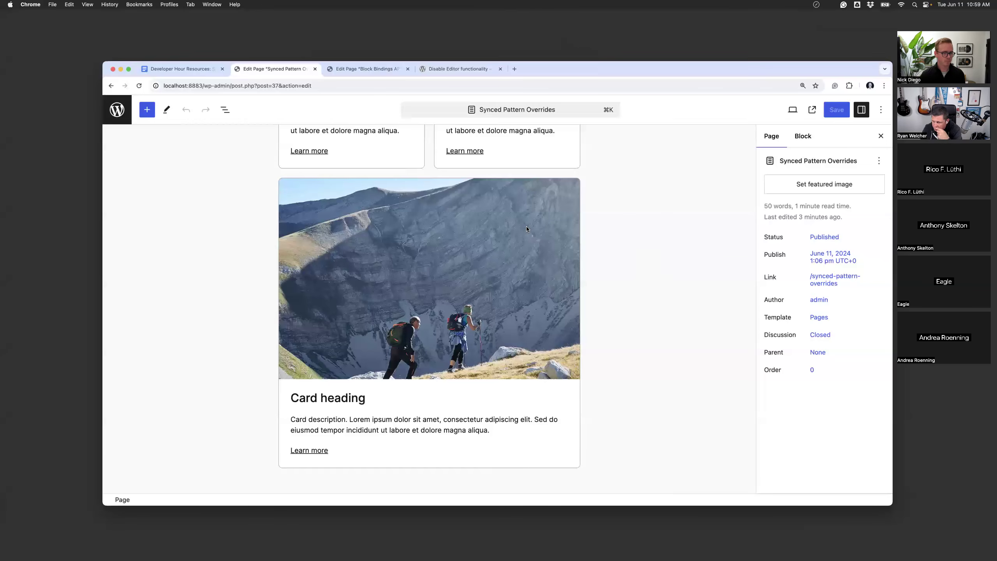
# Review the announcements and resource links in the Developer Hour Resources document
pyautogui.click(194, 71)
pyautogui.scroll(3, 429, 217)
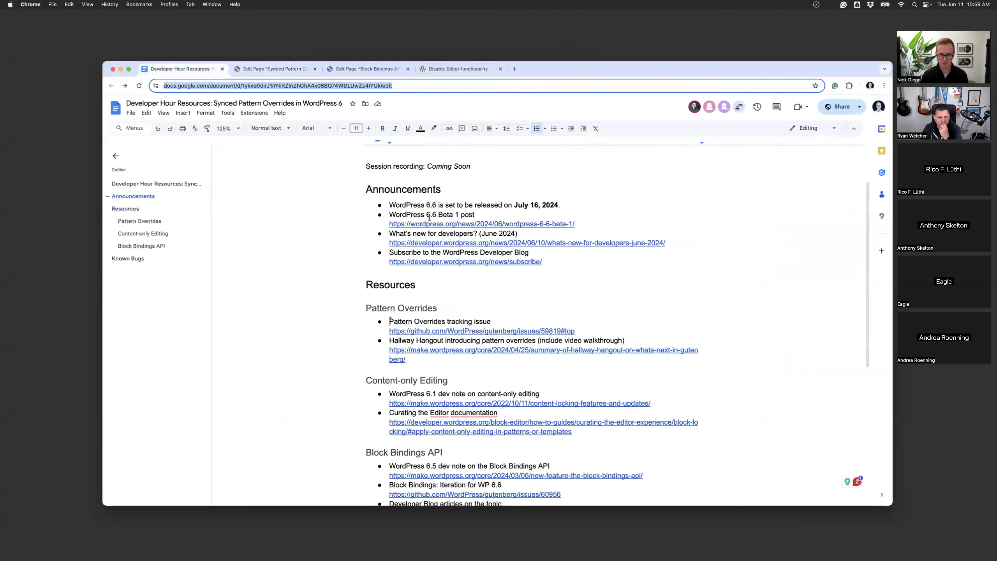
pyautogui.scroll(1, 429, 217)
pyautogui.scroll(-10, 429, 217)
pyautogui.scroll(12, 430, 217)
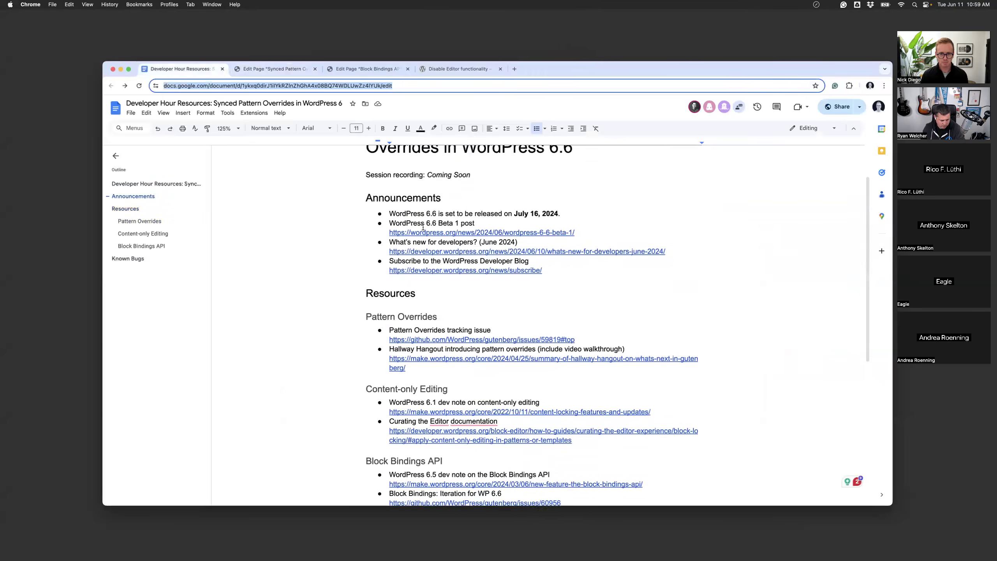
# Open the Meetup page meetup.com/learn-wordpress-online-workshops/events/296105065/ in a new browser tab
pyautogui.click(514, 69)
pyautogui.write('meetup.com/learn-wordpress-online-workshops/events/296105065/')
pyautogui.press('Return')
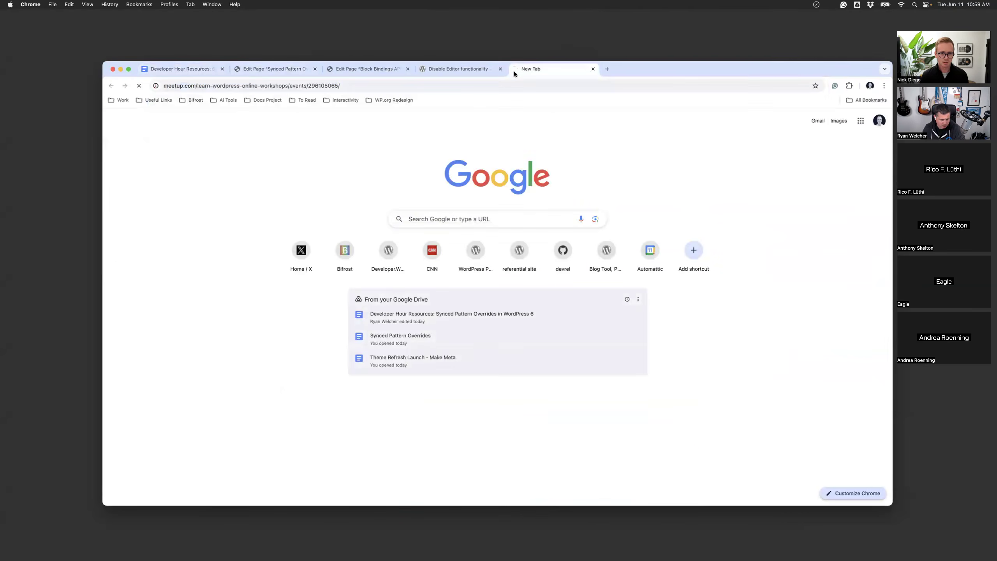
# Open the event "Developer Hours: What's new for theme developers in WordPress 6.6" from your Meetup events and select its web address
pyautogui.click(868, 107)
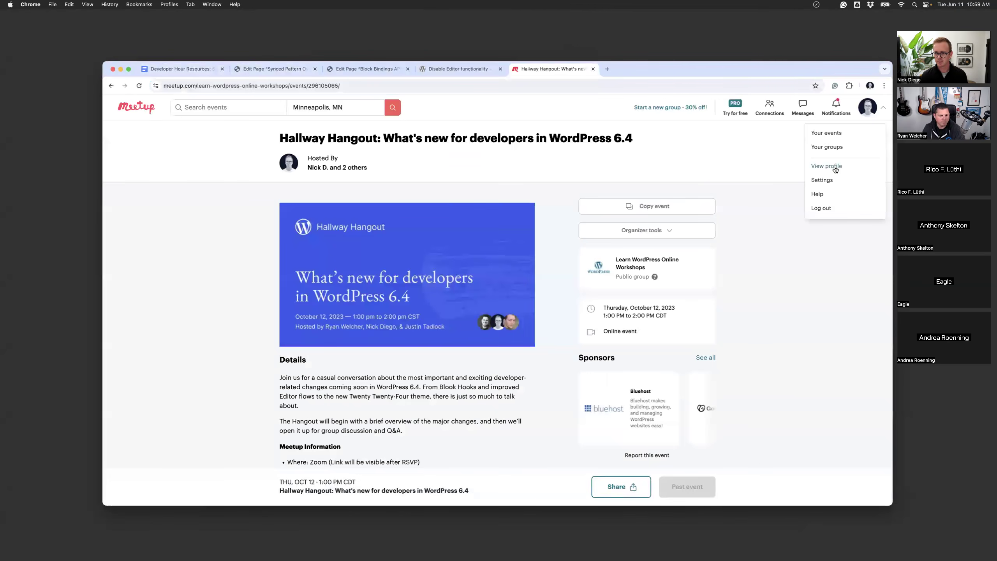
pyautogui.click(826, 134)
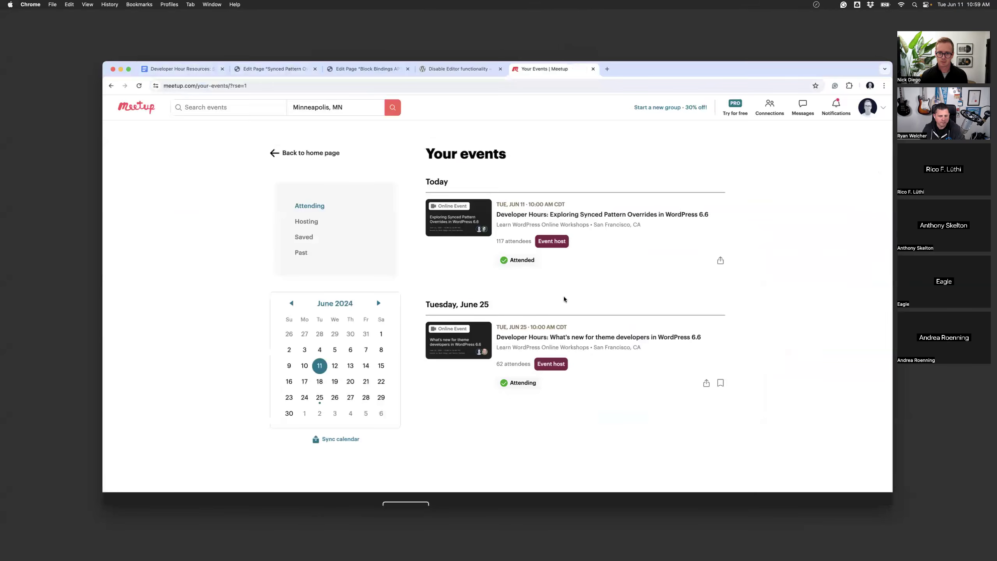
pyautogui.click(556, 337)
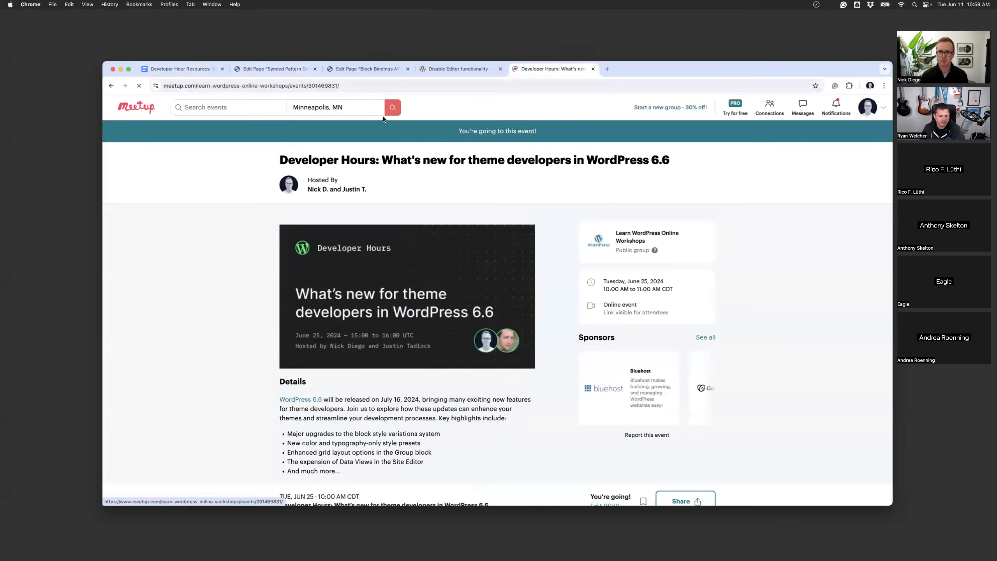
pyautogui.click(359, 87)
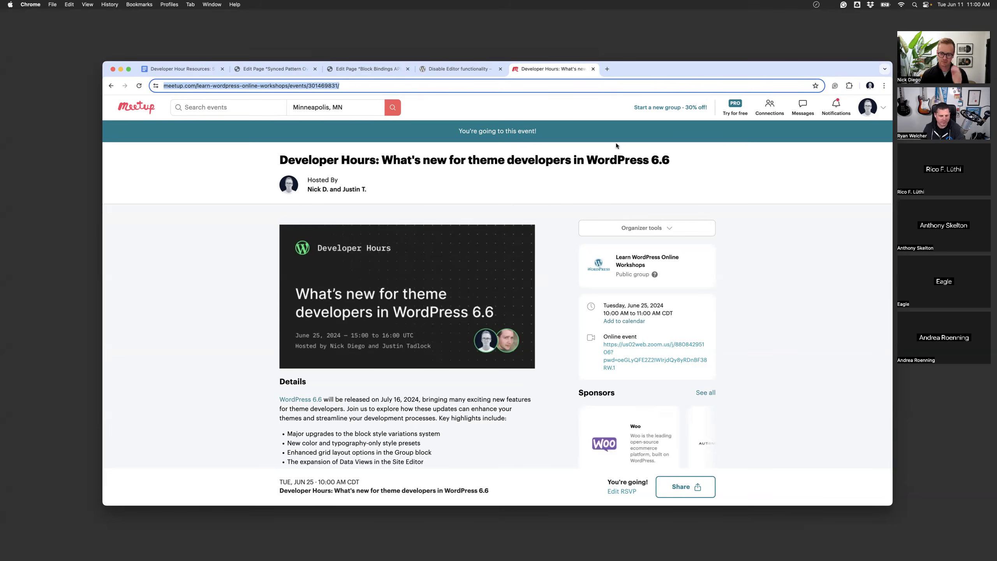
pyautogui.click(795, 463)
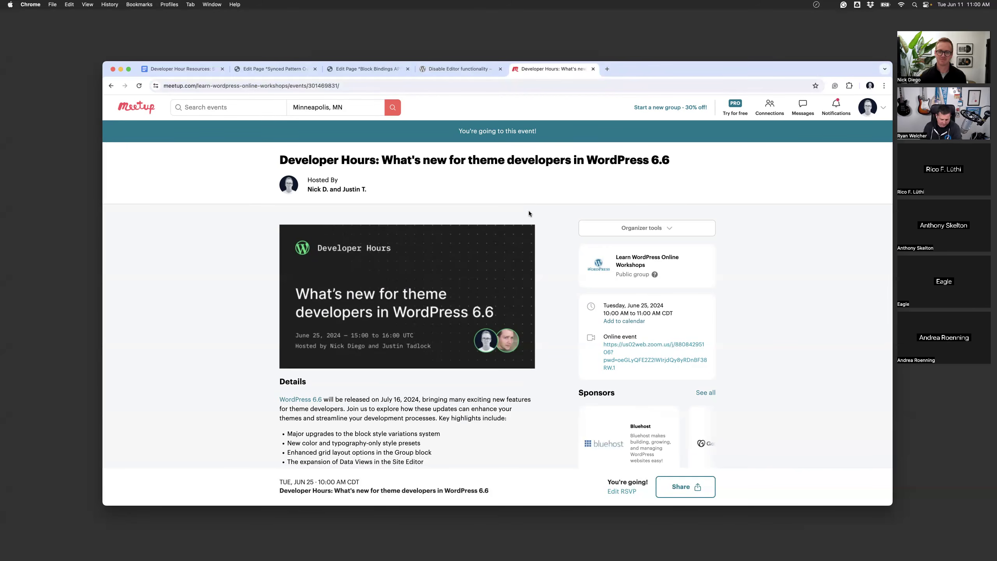
# Glance at the Block Bindings API page and return to the beginning of the Synced Pattern Overrides page
pyautogui.click(355, 69)
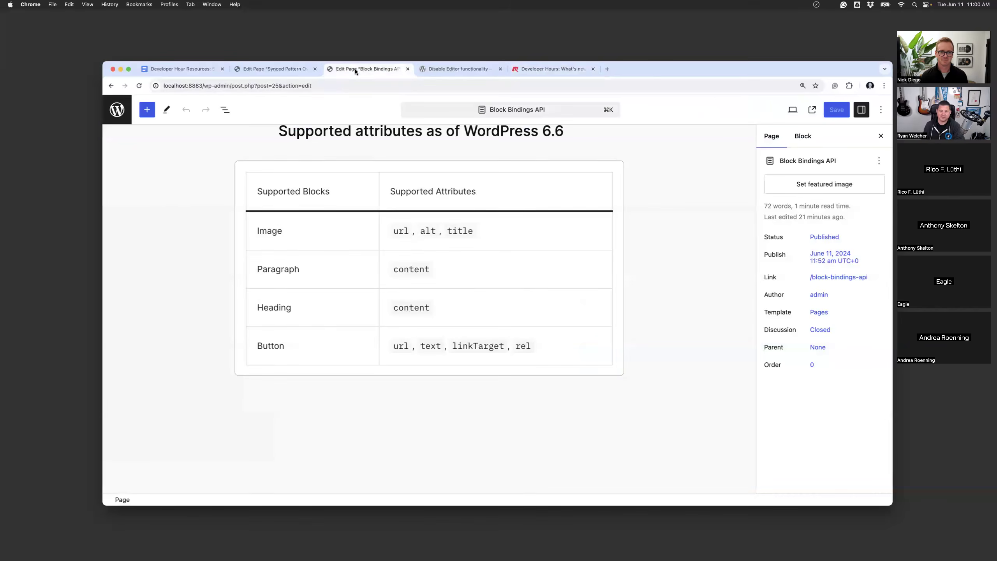
pyautogui.click(302, 70)
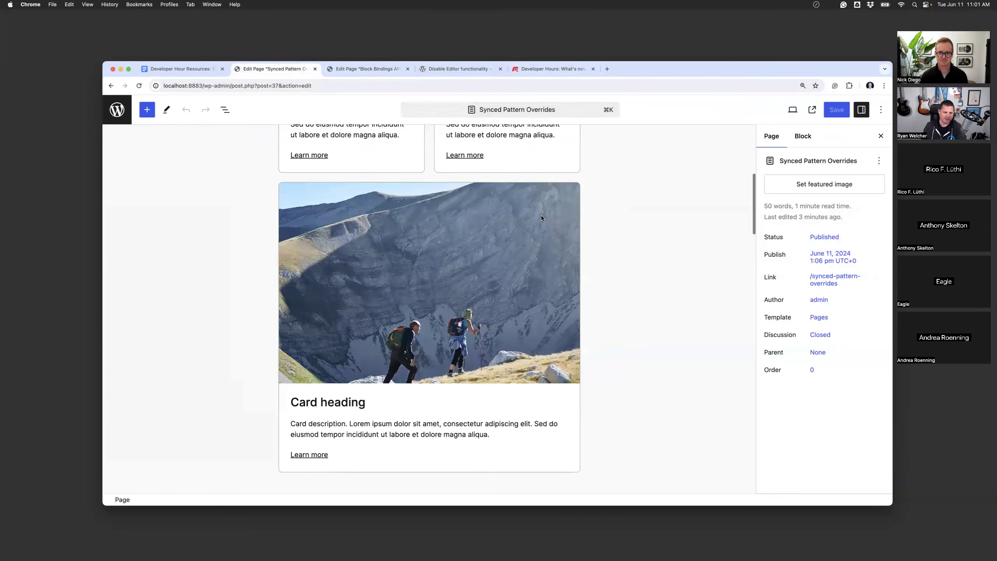
pyautogui.scroll(8, 541, 215)
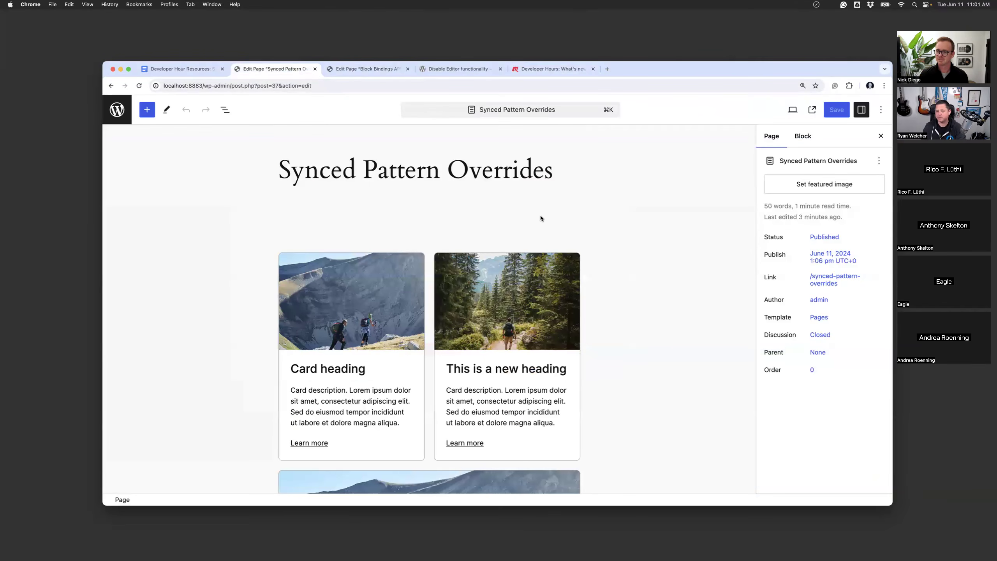